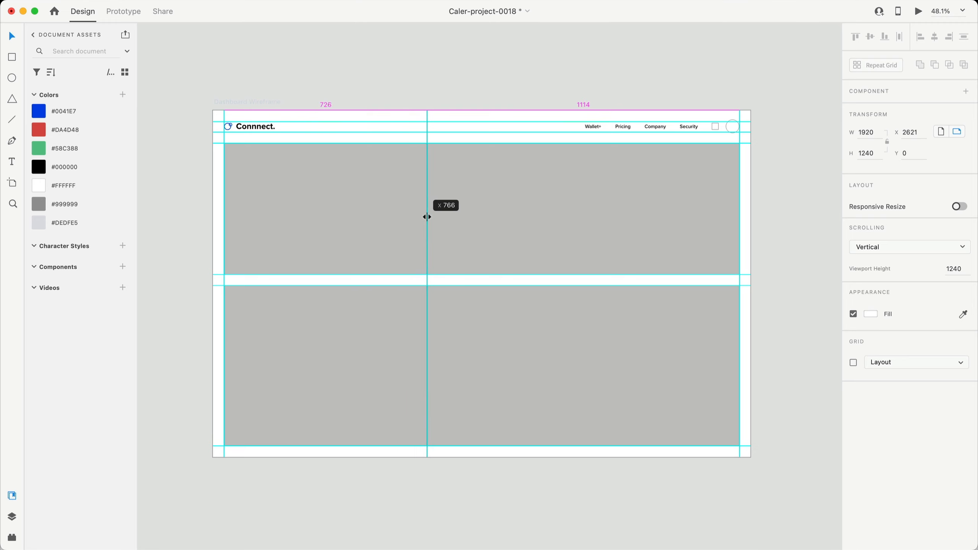
Place a vertical guide at about X 769 and narrow the upper grey block to it, making it 729 px wide
click(270, 214)
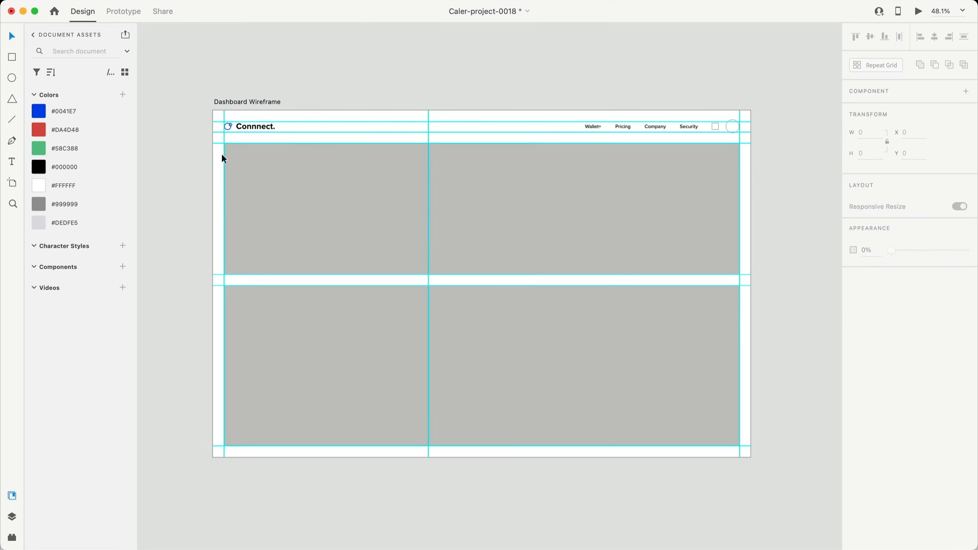
click(279, 199)
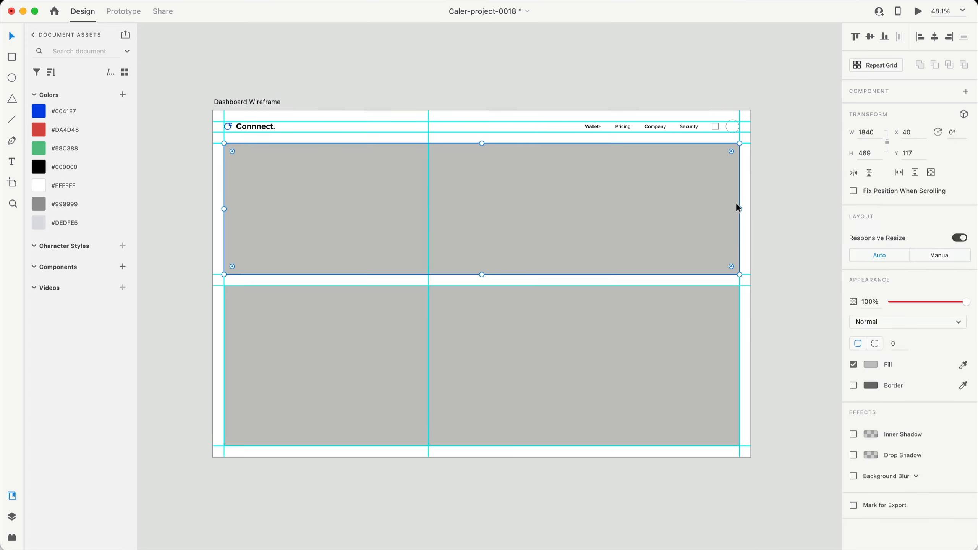
drag(737, 209, 428, 210)
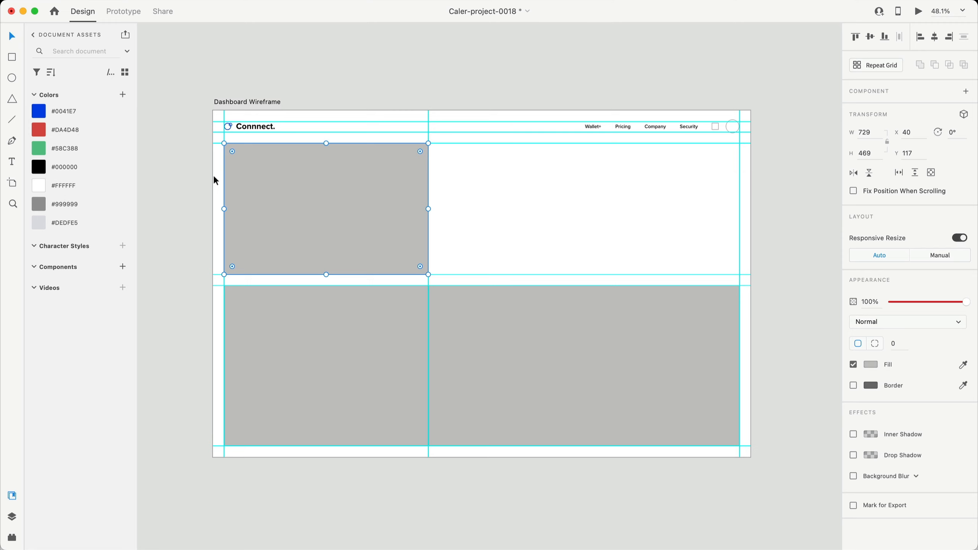
Duplicate the upper block against a new vertical guide 40 px to its right and narrow the copy to about 601 px
drag(213, 175, 439, 174)
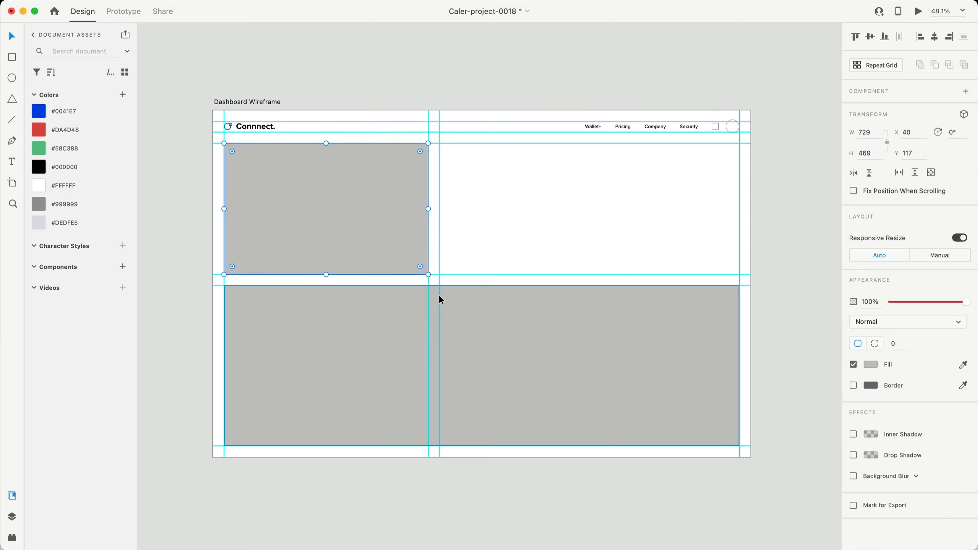
drag(301, 210, 509, 220)
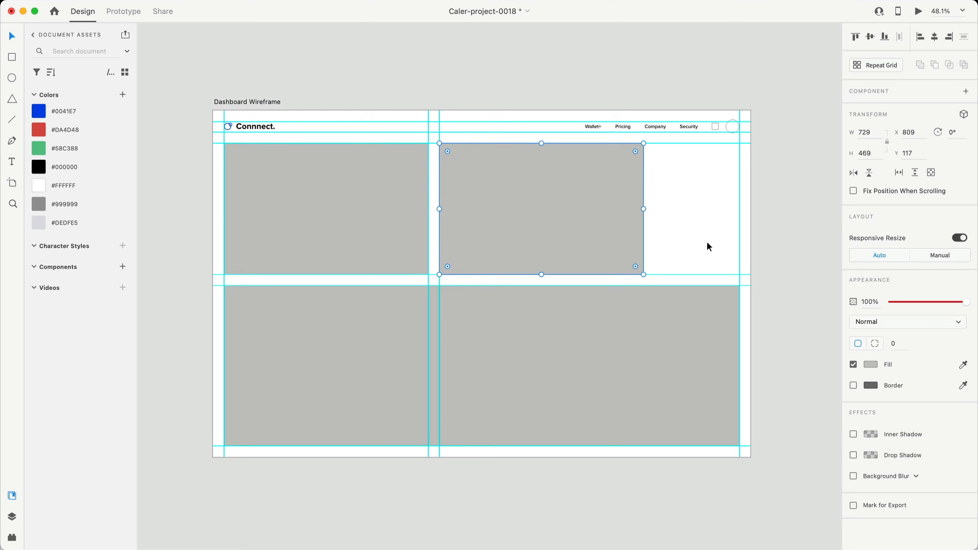
scroll(640, 219, right, 3)
drag(581, 219, 545, 219)
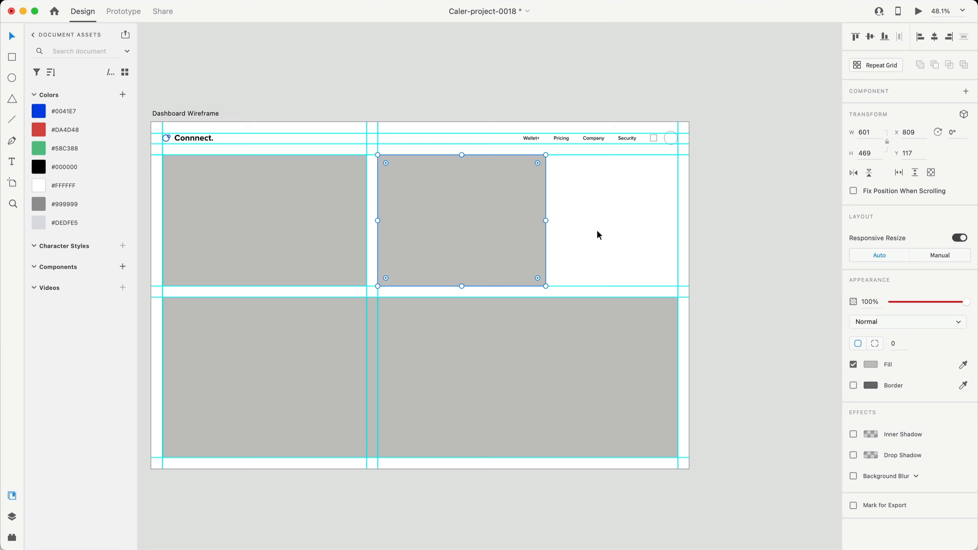
Add vertical guides at the second block's right edge and 40 px beyond it
drag(148, 197, 546, 198)
click(476, 206)
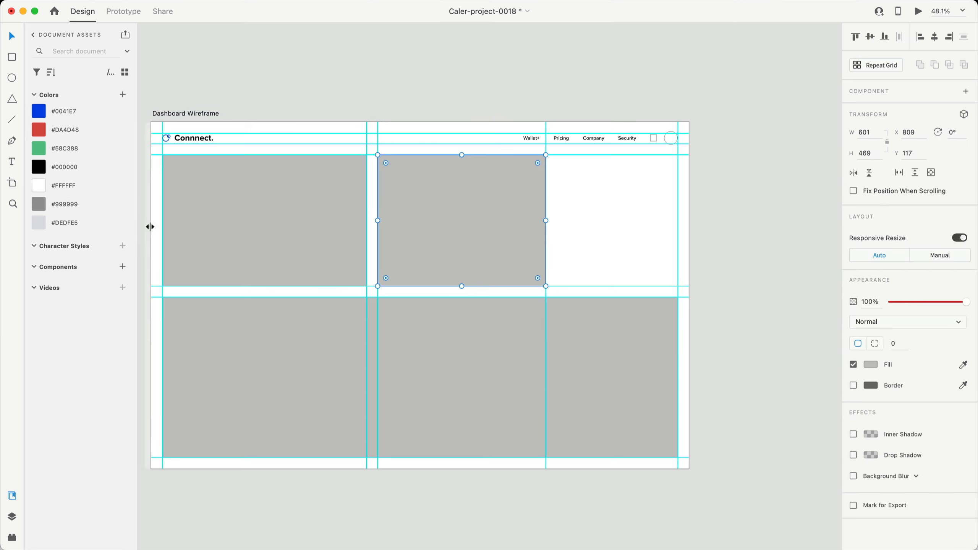
drag(150, 227, 557, 225)
click(482, 224)
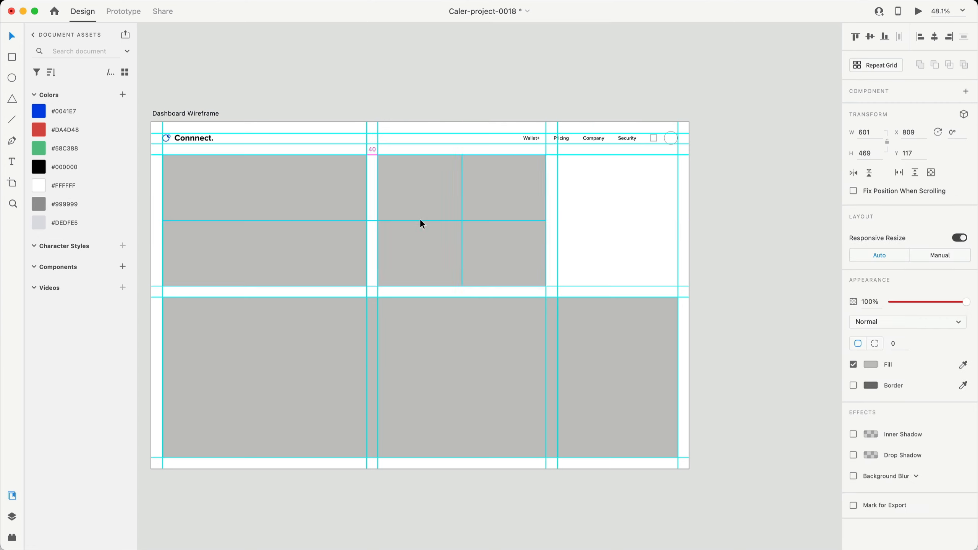
Duplicate the second block into the third column and narrow the copy to 430 px so it ends at the right margin guide
drag(420, 219, 584, 222)
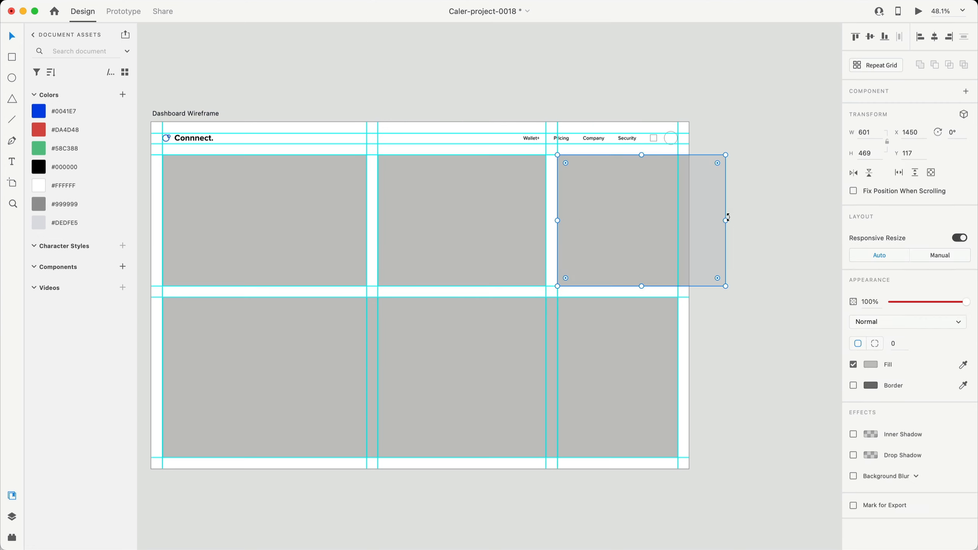
drag(724, 219, 675, 219)
click(745, 237)
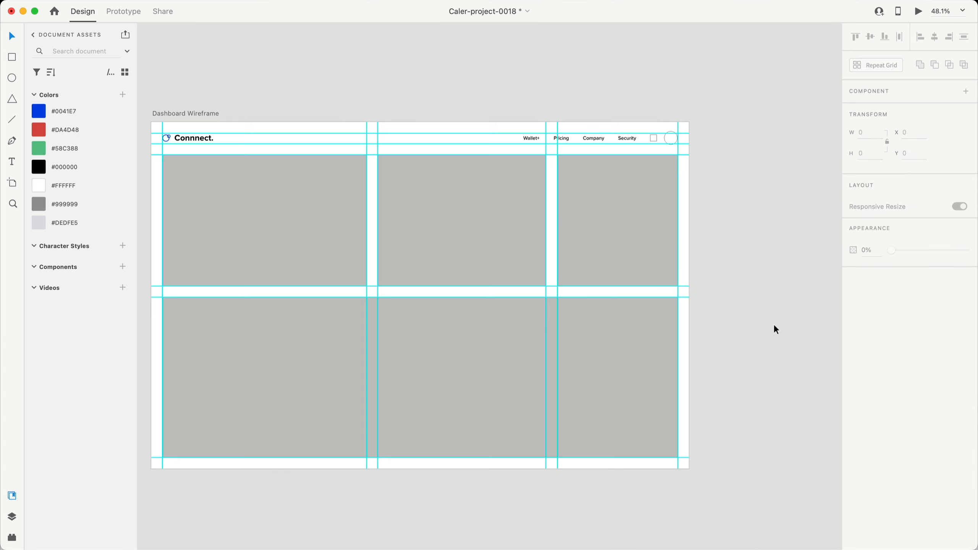
scroll(782, 331, left, 3)
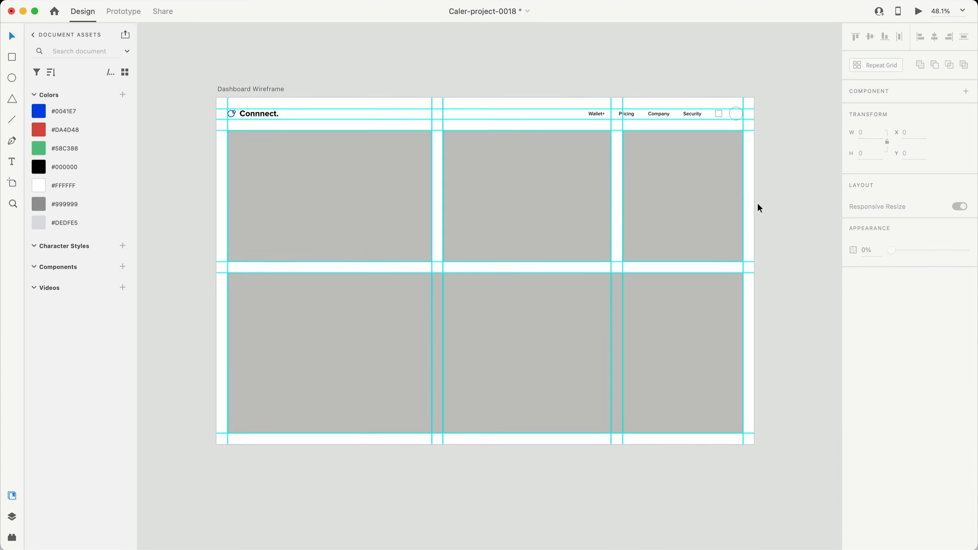
scroll(800, 230, up, 2)
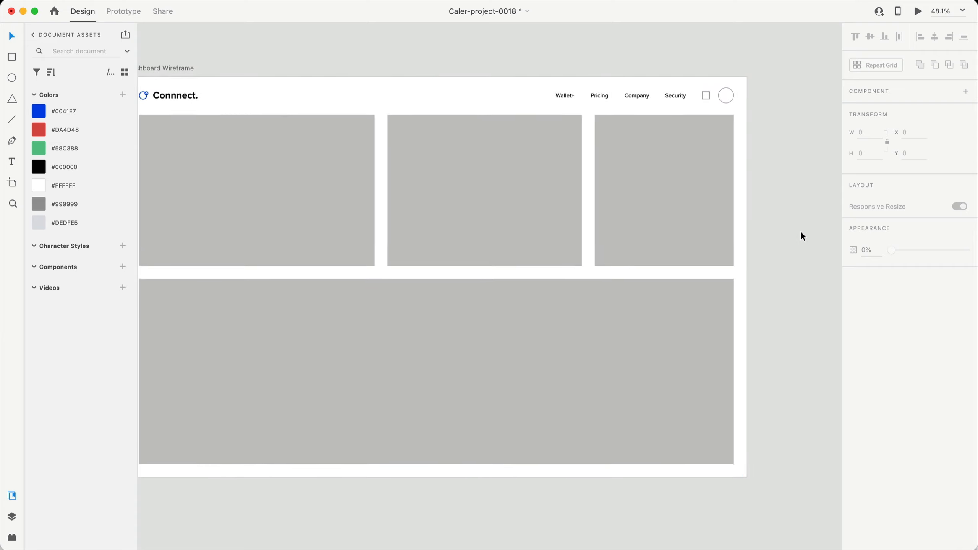
scroll(806, 227, left, 2)
scroll(805, 228, right, 4)
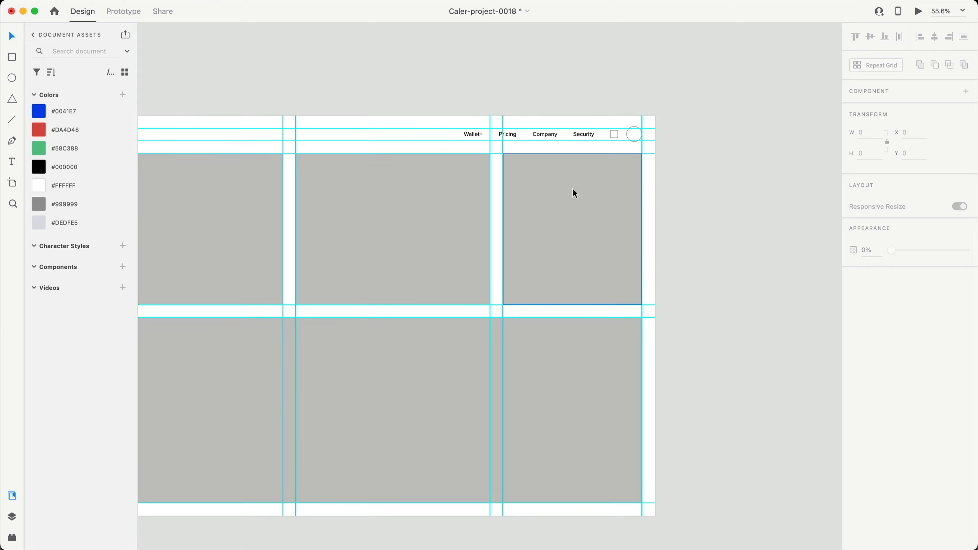
Duplicate the third-column block in place, shorten the copy from below to about 137 px high and fill it dark grey
scroll(584, 196, up, 5)
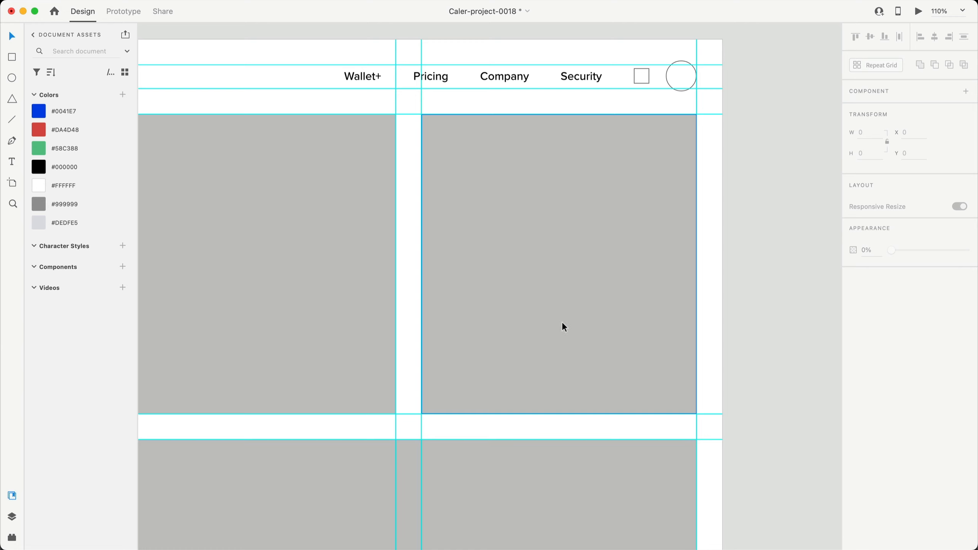
click(583, 251)
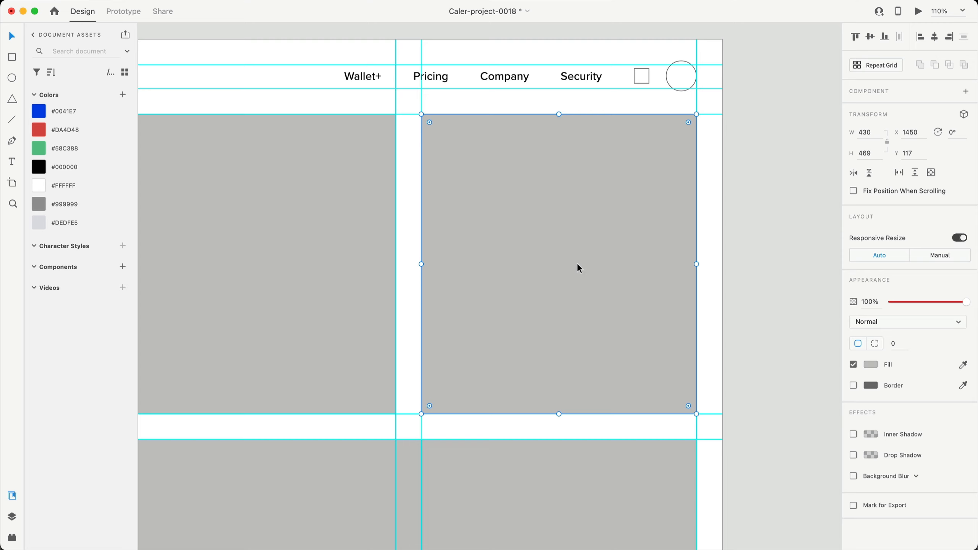
drag(559, 413, 572, 202)
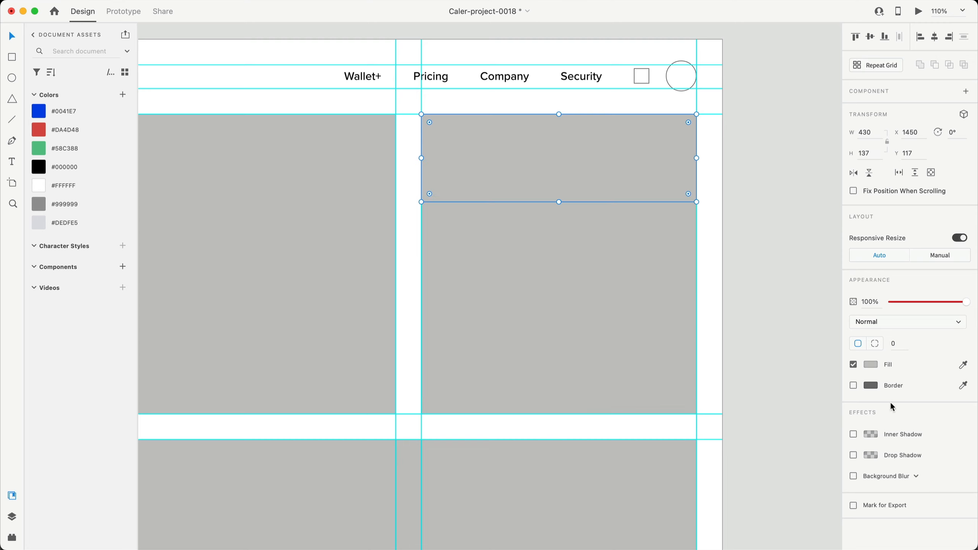
click(870, 364)
click(771, 355)
drag(763, 361, 698, 369)
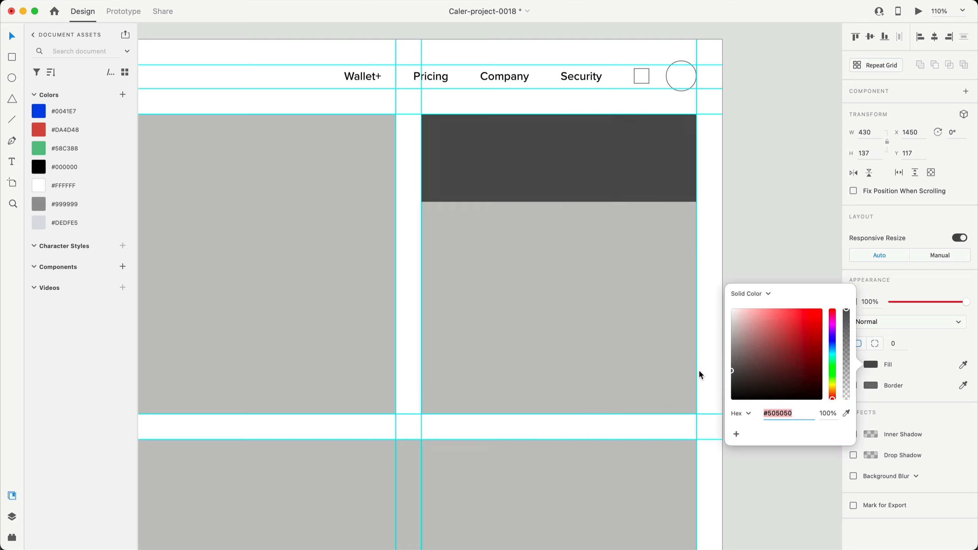
Set the dark grey bar's height to 40
click(872, 154)
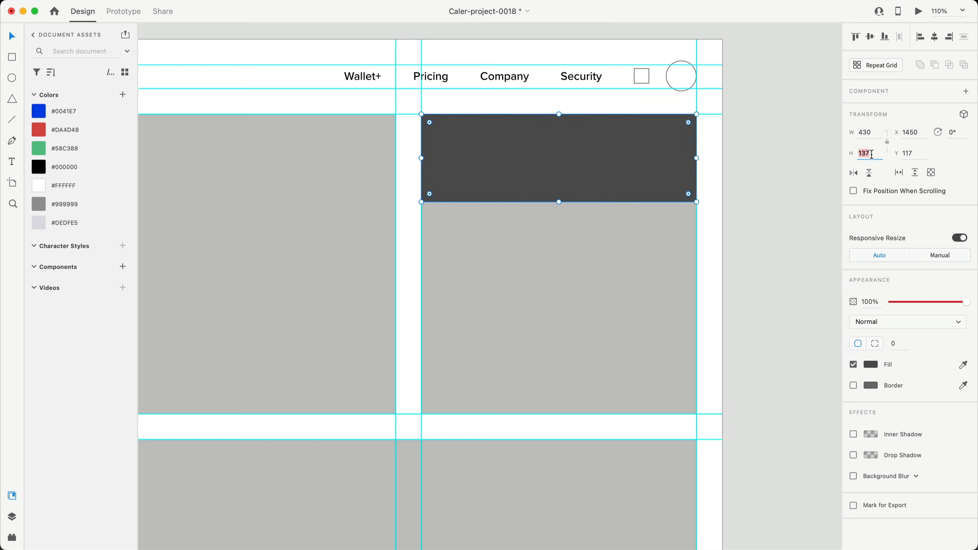
text(40)
key(Return)
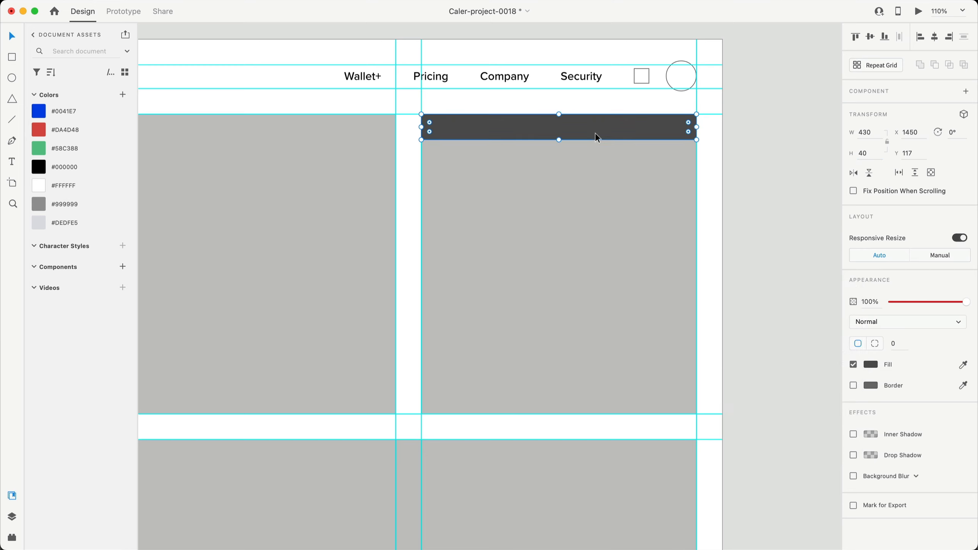
Move the dark bar directly above the third-column block and place a copy directly below the block
drag(596, 133, 593, 110)
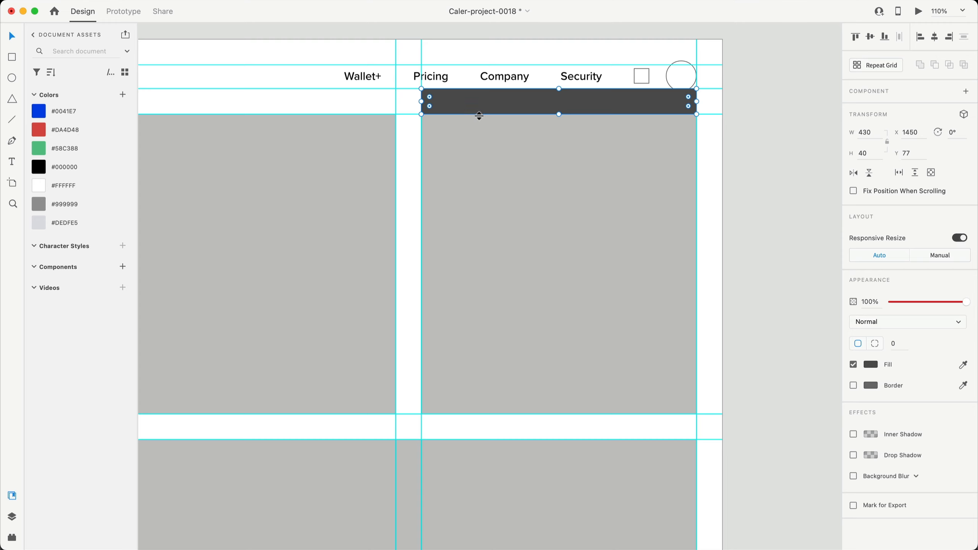
key(alt)
drag(516, 101, 538, 427)
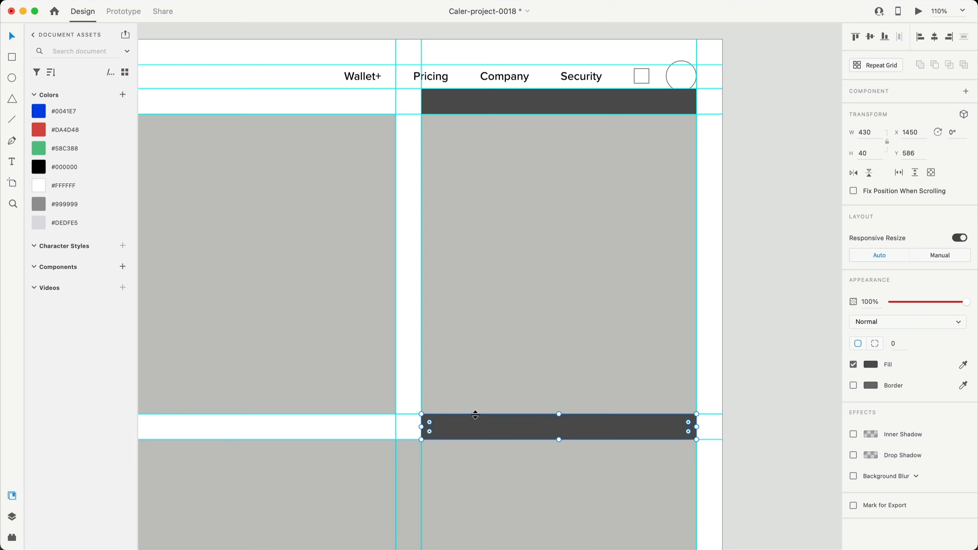
click(562, 248)
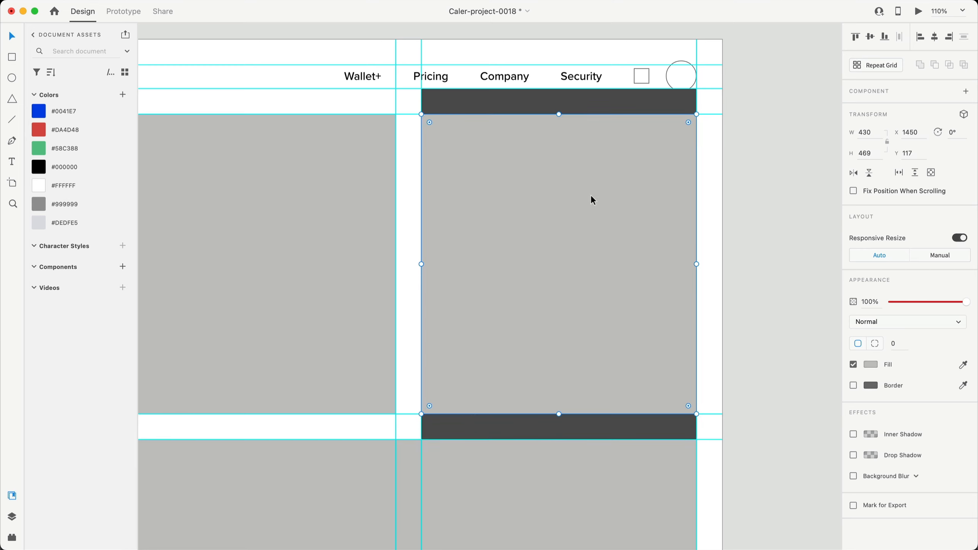
drag(588, 249, 634, 257)
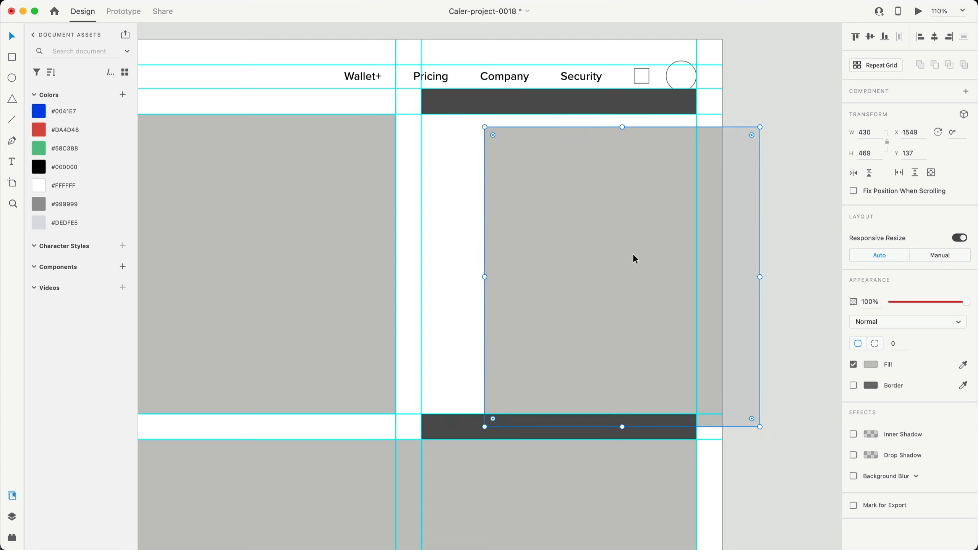
key(super+z)
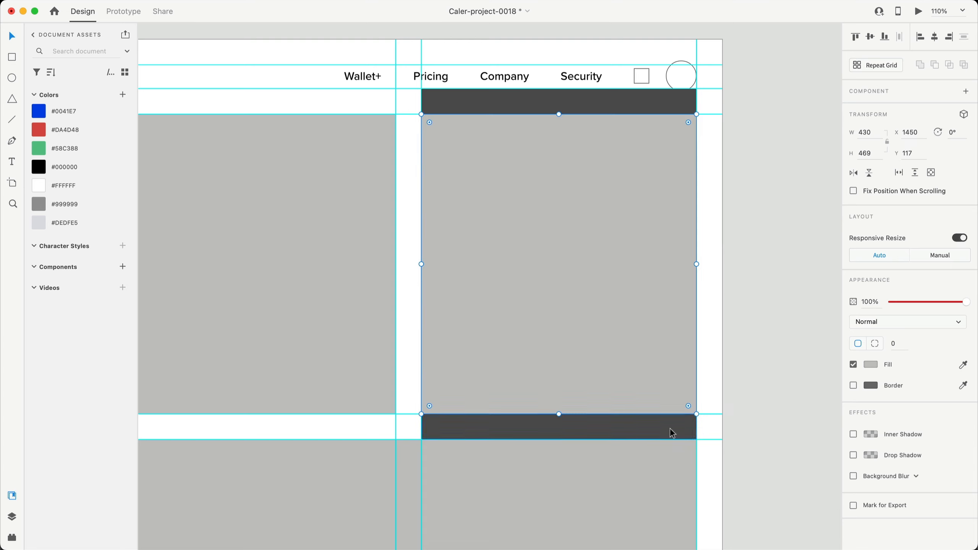
click(780, 388)
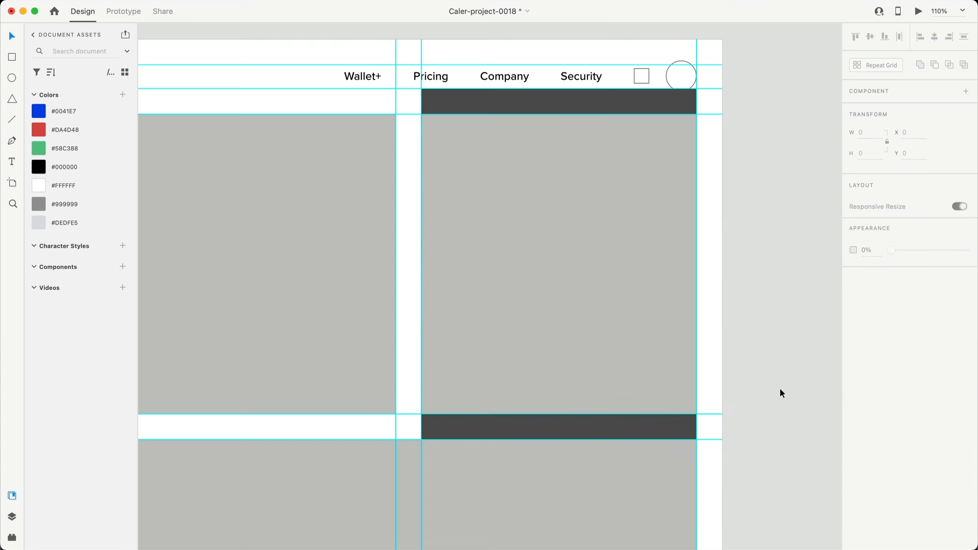
Place two more copies of the dark bar across the third-column block, between the upper and lower bars
click(639, 428)
click(616, 103)
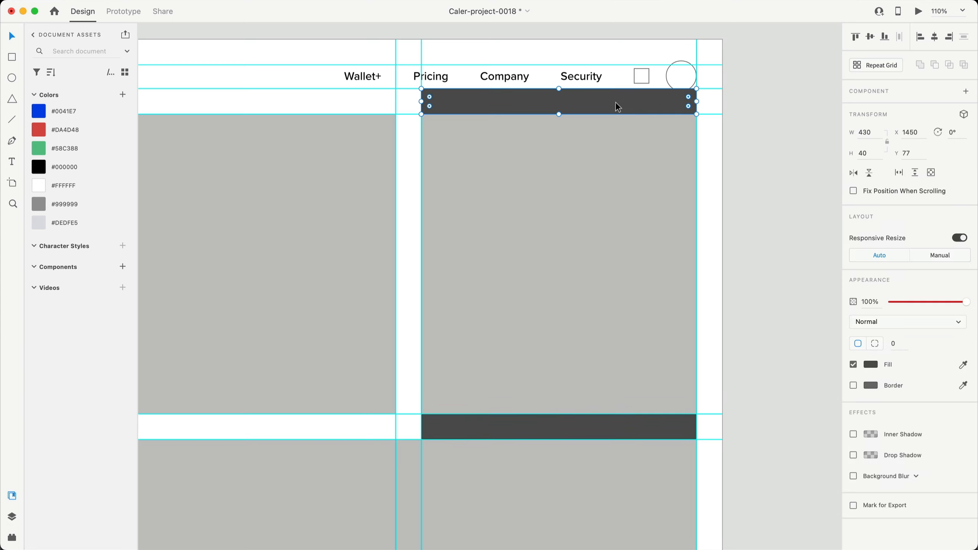
drag(616, 102, 600, 254)
Distribute the four dark bars with equal vertical spacing
click(663, 108)
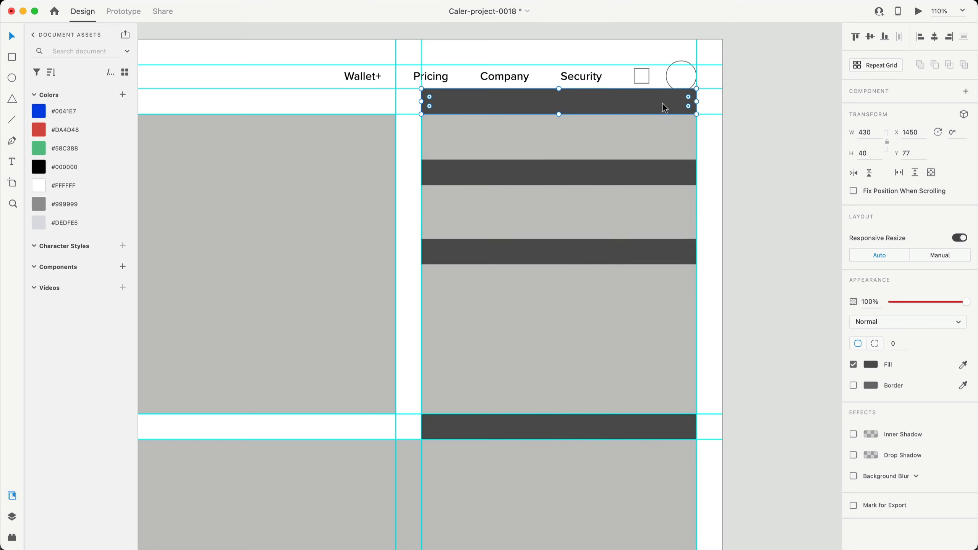
shift+click(642, 173)
shift+click(653, 248)
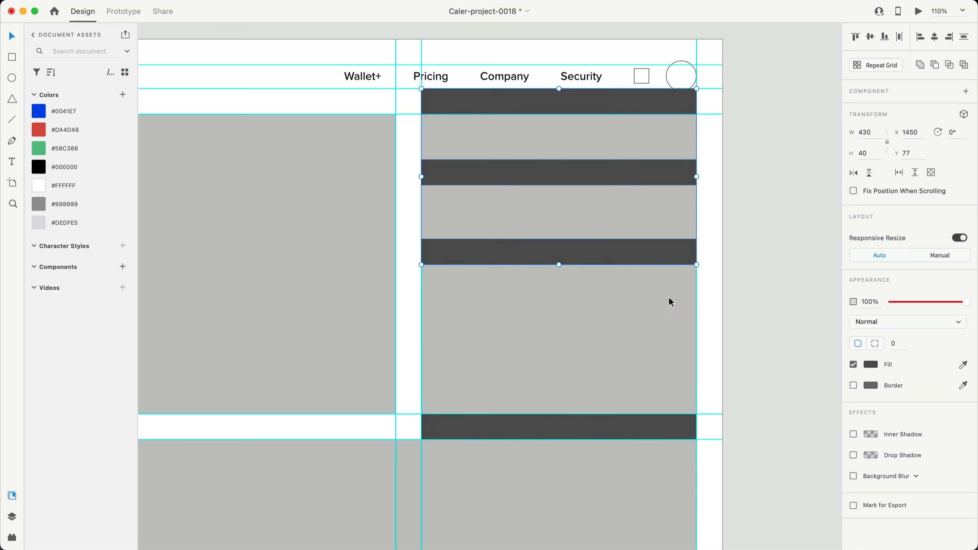
shift+click(669, 433)
click(964, 40)
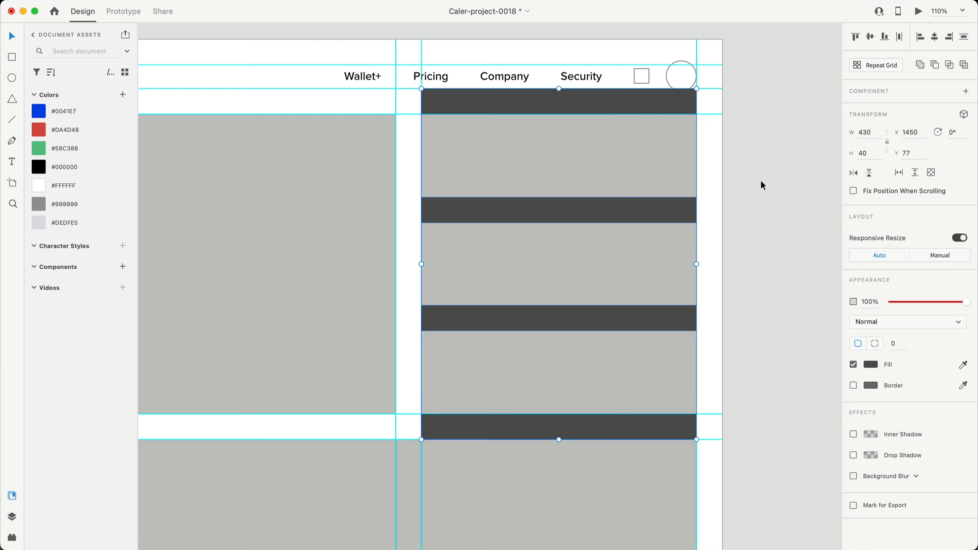
click(782, 208)
Shorten the third-column light grey block to 130 px to fill the first gap between bars, and duplicate it into the two lower gaps
click(605, 372)
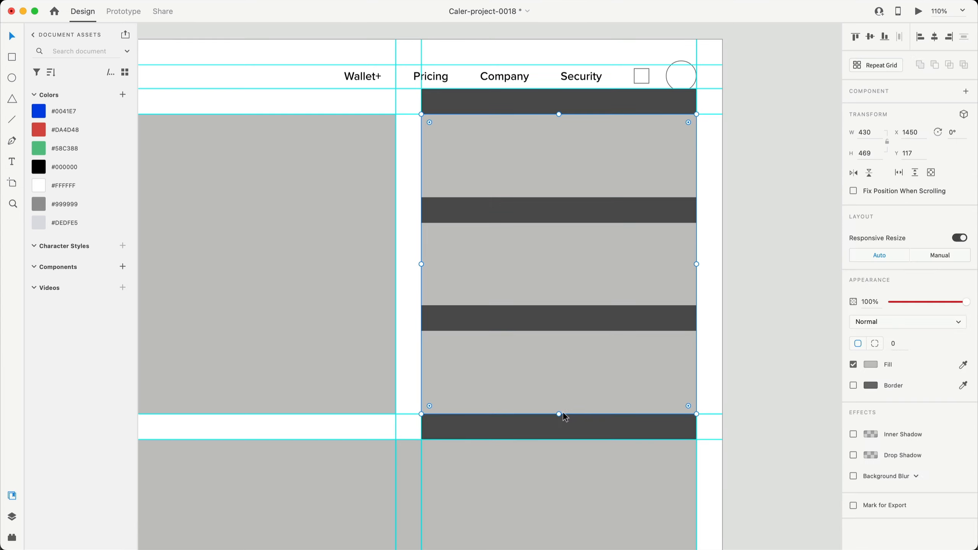
drag(560, 407, 554, 197)
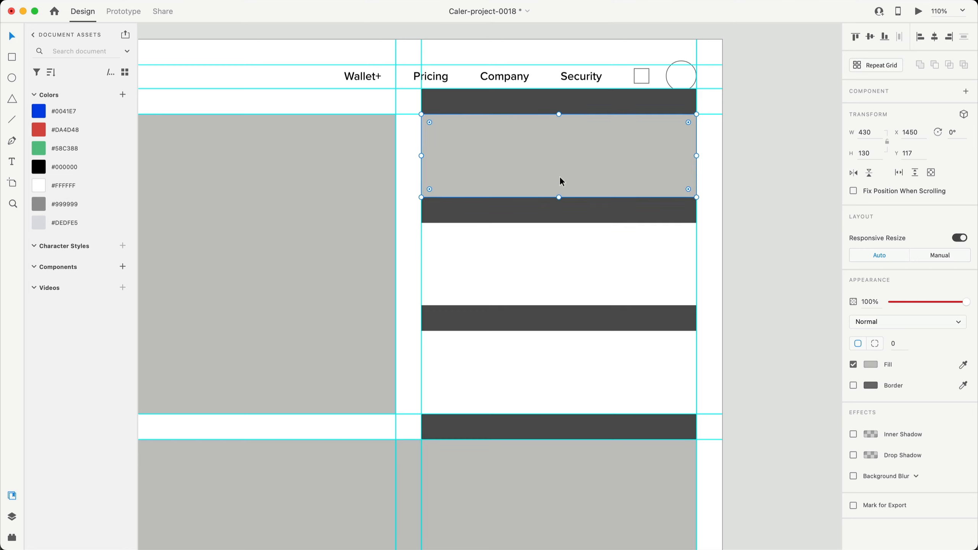
drag(559, 156, 564, 265)
drag(559, 306, 558, 302)
drag(566, 252, 569, 356)
click(741, 332)
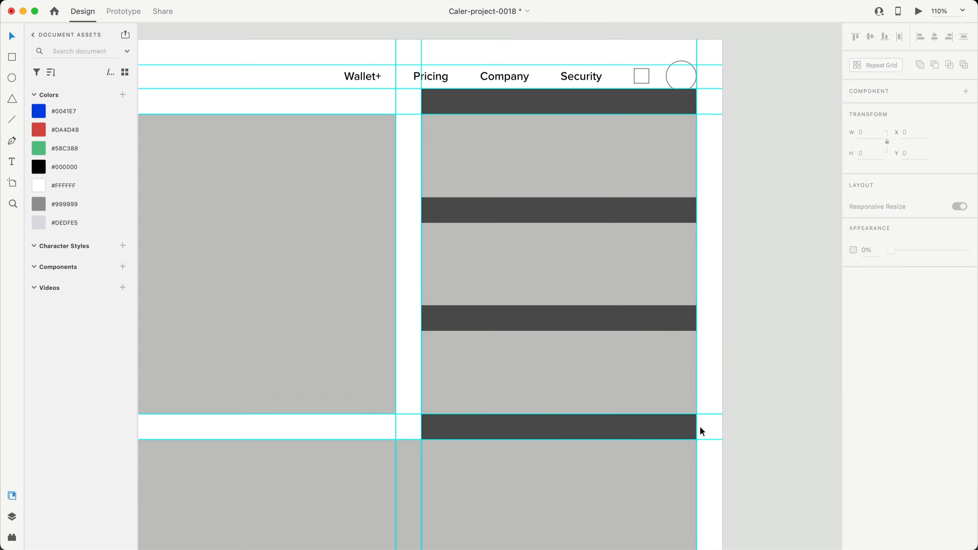
Delete all four dark spacer bars from the third column
click(694, 425)
key(Delete)
click(677, 319)
key(Delete)
click(671, 210)
key(Delete)
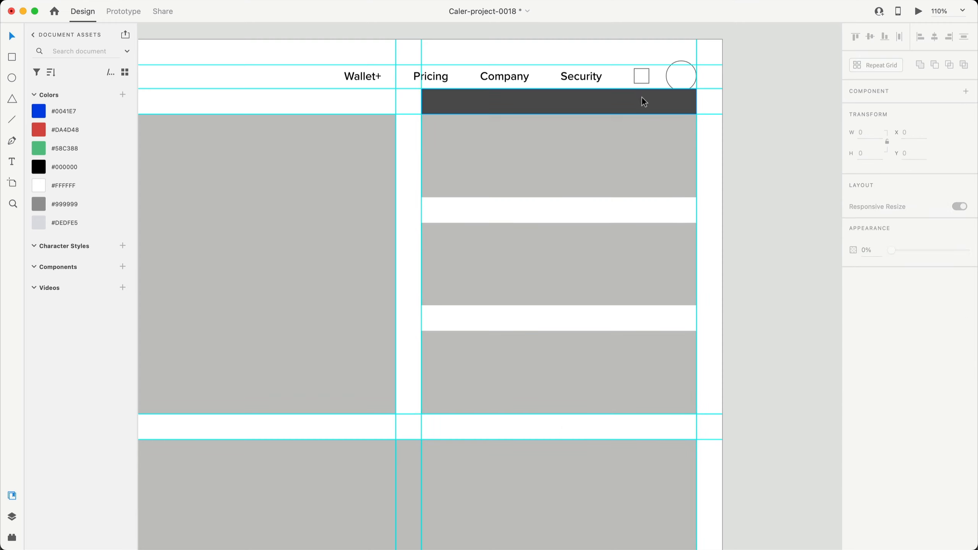
click(642, 97)
key(Delete)
Add four horizontal guides along the upper and lower block edges that border the two gaps in the third column
scroll(784, 150, right, 3)
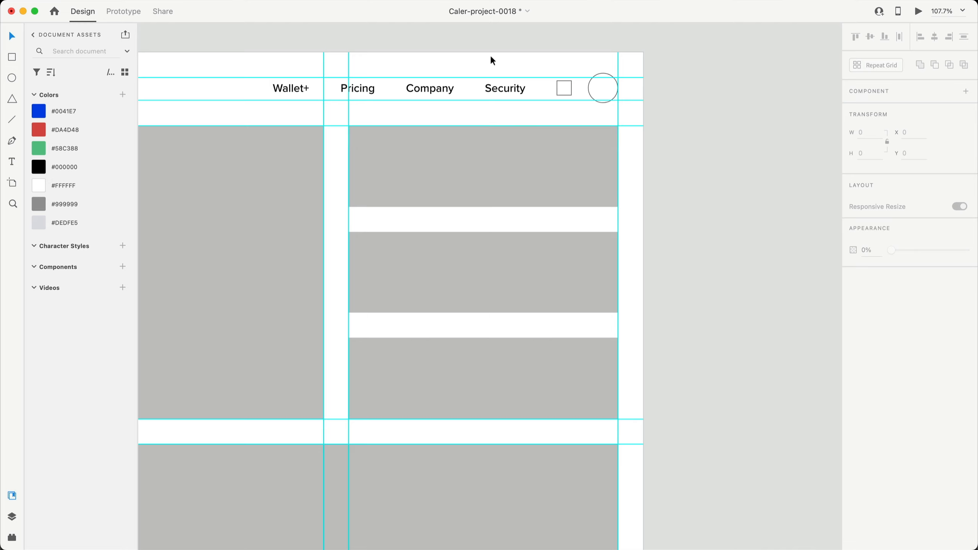
drag(489, 51, 493, 207)
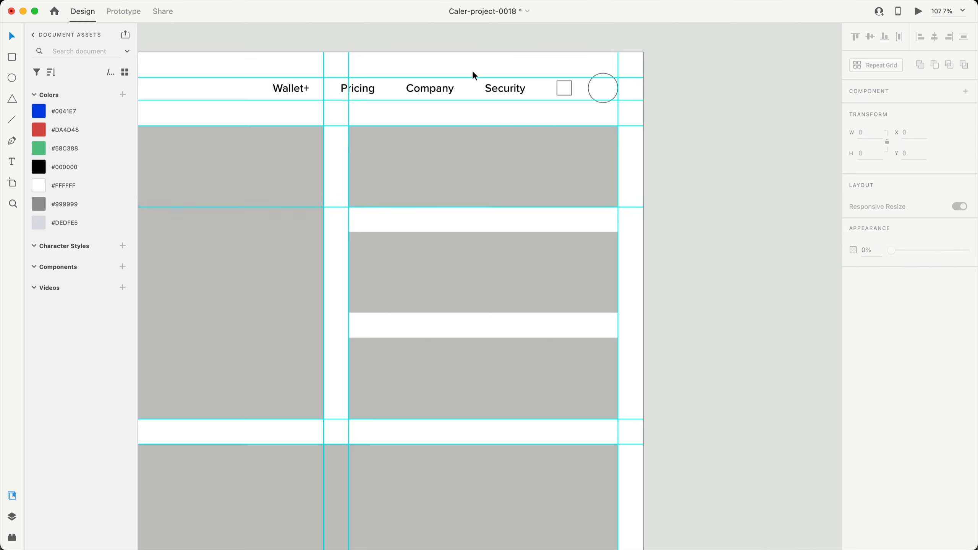
drag(470, 46, 483, 232)
drag(445, 46, 479, 314)
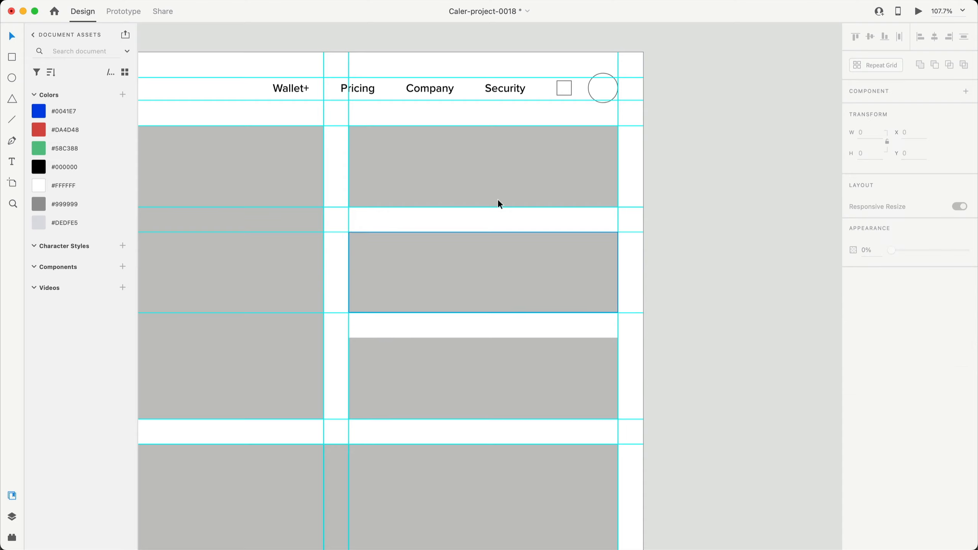
drag(518, 44, 503, 337)
click(713, 287)
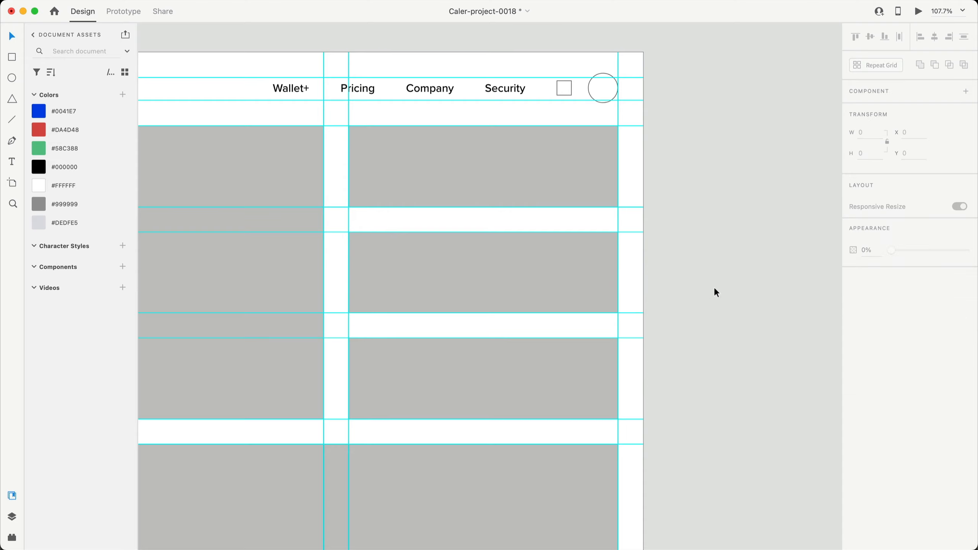
Duplicate the "Connnect." logo text and place the copy inside the first grey block, near its upper-left corner
scroll(767, 257, left, 6)
scroll(767, 249, down, 5)
scroll(732, 368, down, 3)
scroll(733, 368, right, 2)
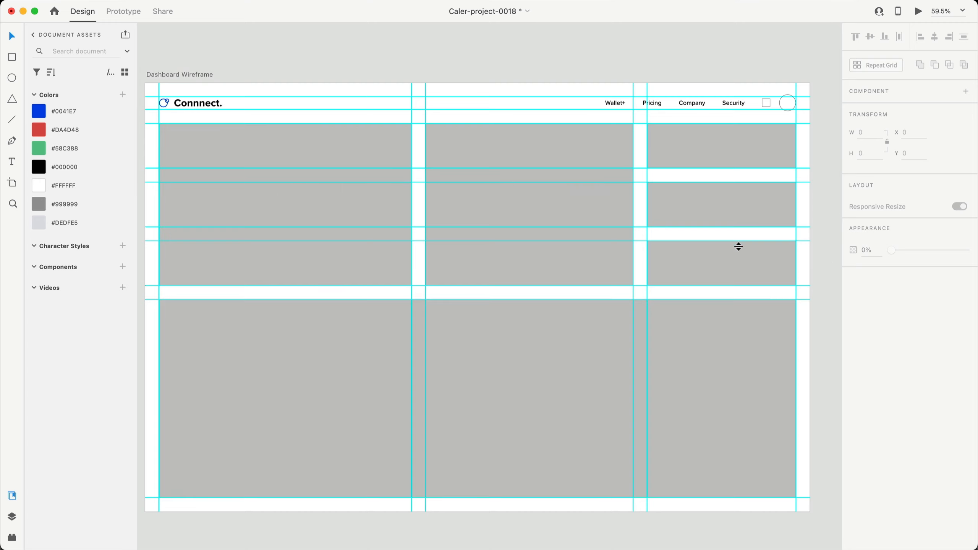
scroll(386, 173, left, 5)
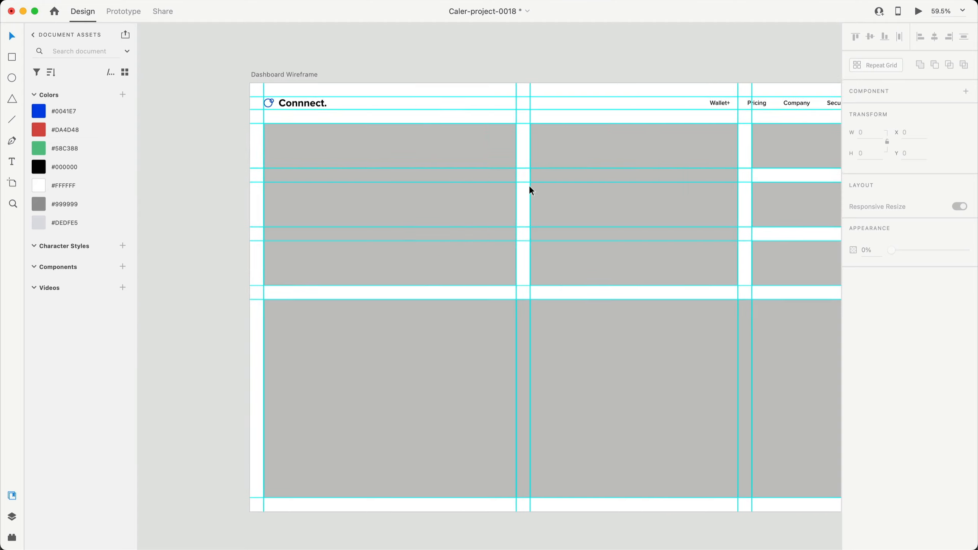
scroll(422, 186, up, 5)
scroll(422, 184, up, 3)
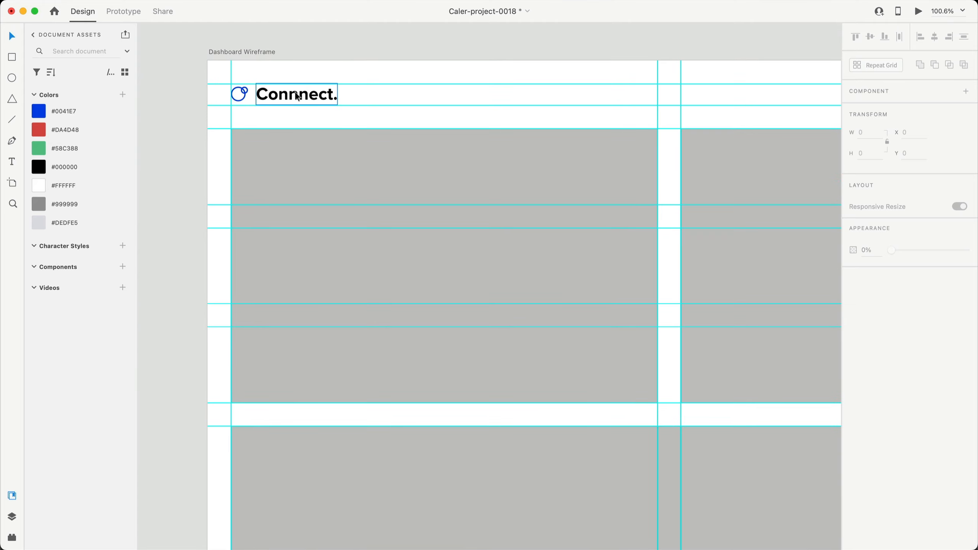
alt+drag(297, 96, 354, 127)
drag(312, 177, 303, 178)
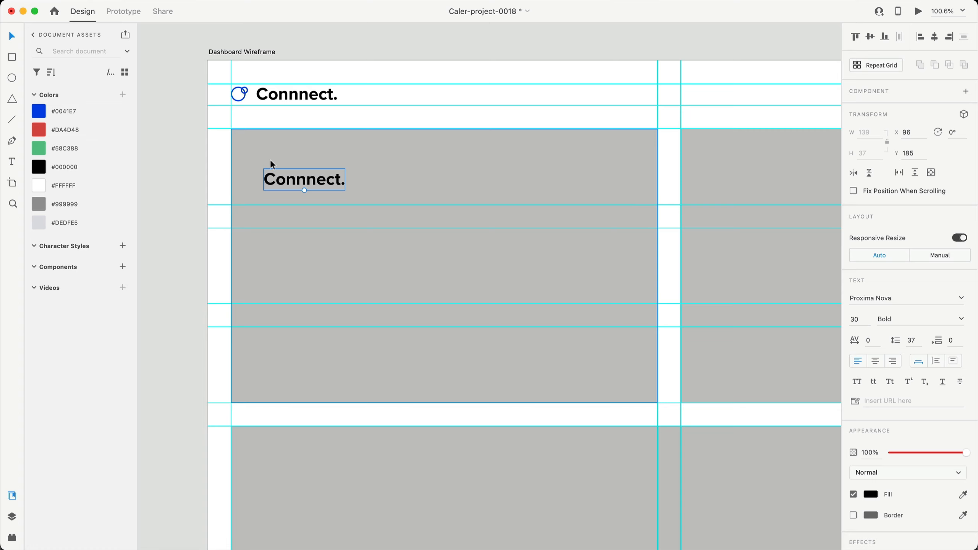
Position the copied text 40 px from the first block's left and top edges, at X 80, Y 157
scroll(268, 166, up, 3)
scroll(268, 165, up, 1)
scroll(335, 199, left, 2)
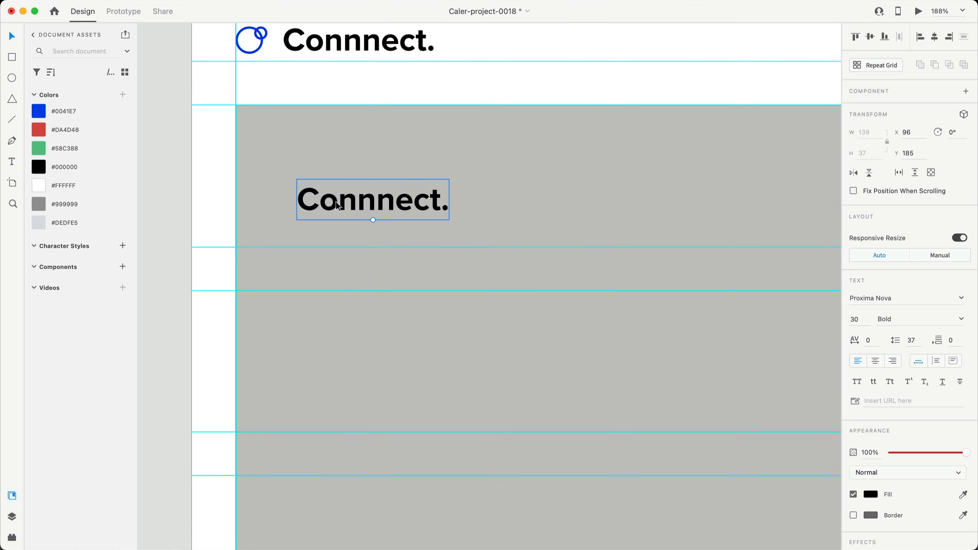
drag(337, 205, 316, 164)
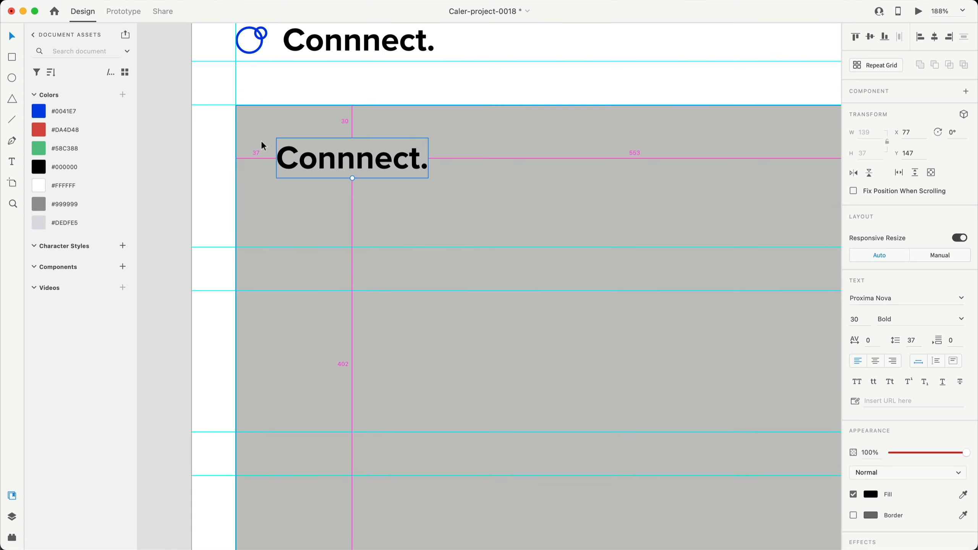
key(Right)
key(Right)
key(Right)
key(Up)
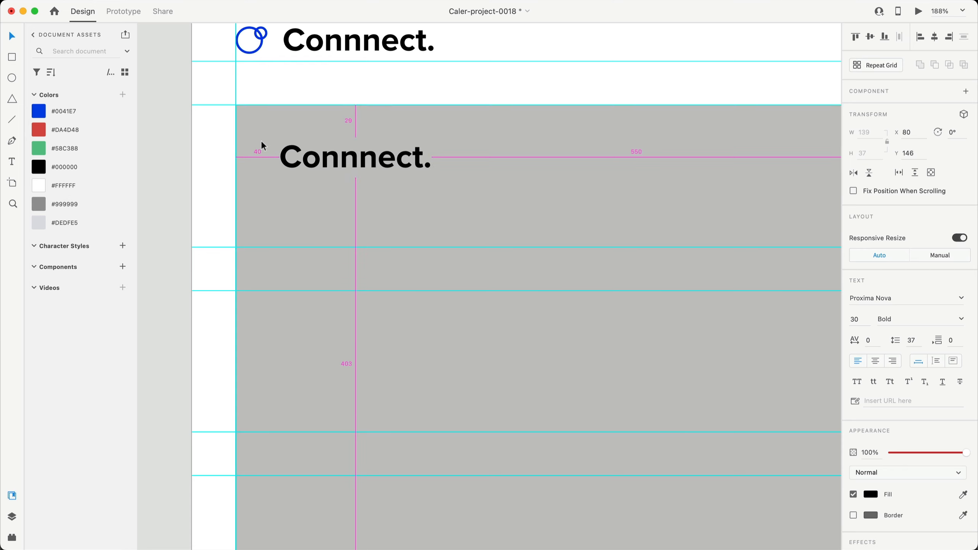
key(Down)
key(Down)
key(Down)
key(Down)
key(Down)
key(Down)
key(Down)
key(Down)
key(Down)
key(Down)
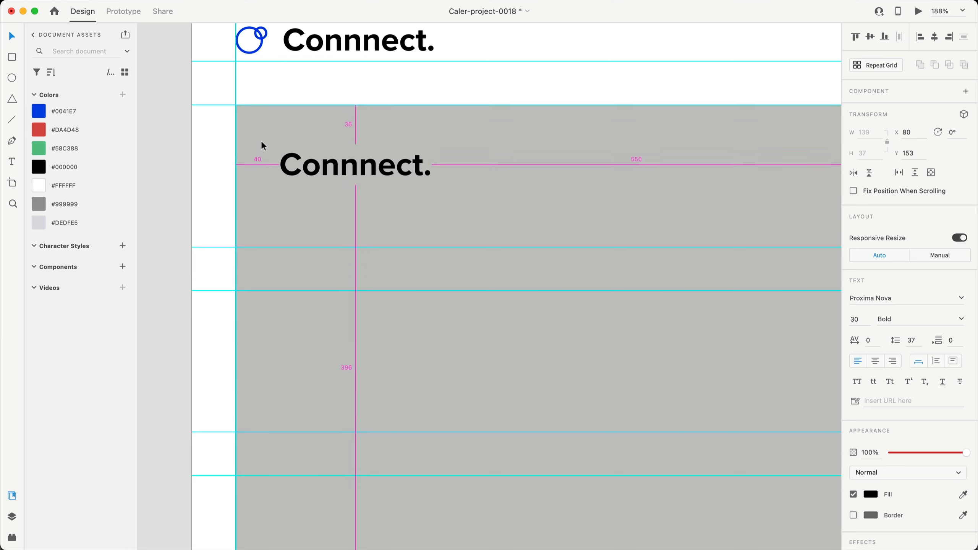
key(Down)
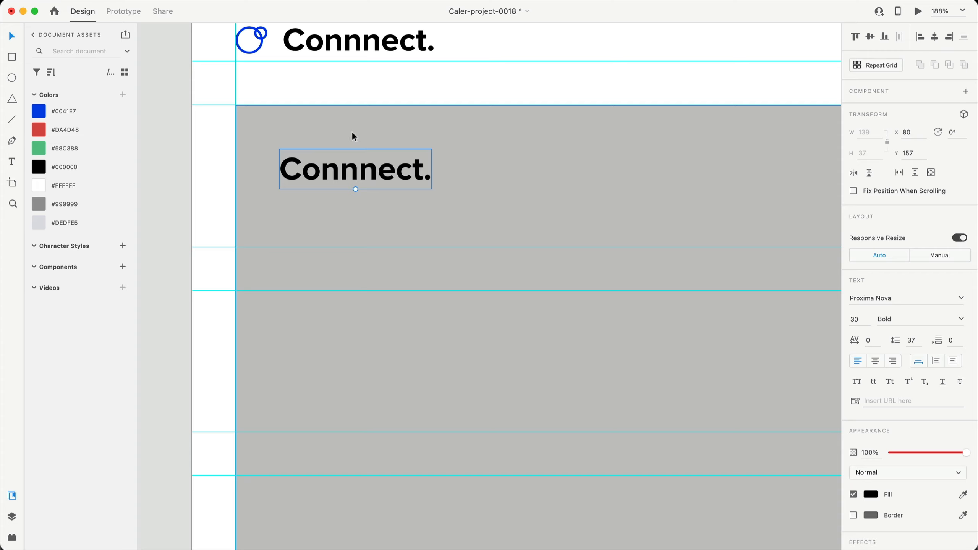
Add inner guides at the copied text's left and top edges and at matching insets from the first block's right and bottom edges
scroll(419, 162, down, 5)
drag(419, 165, 305, 190)
drag(182, 205, 230, 204)
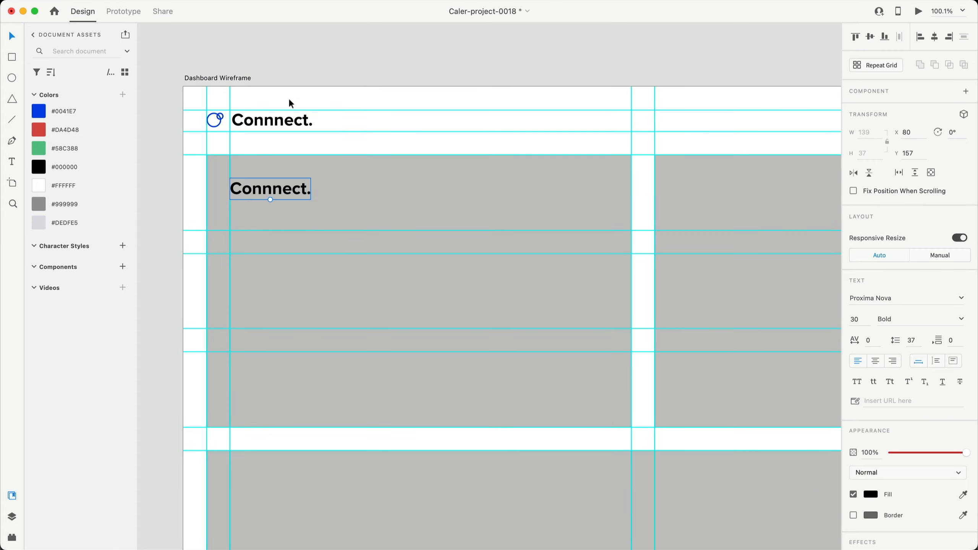
drag(293, 85, 298, 177)
drag(179, 218, 608, 240)
drag(555, 86, 560, 405)
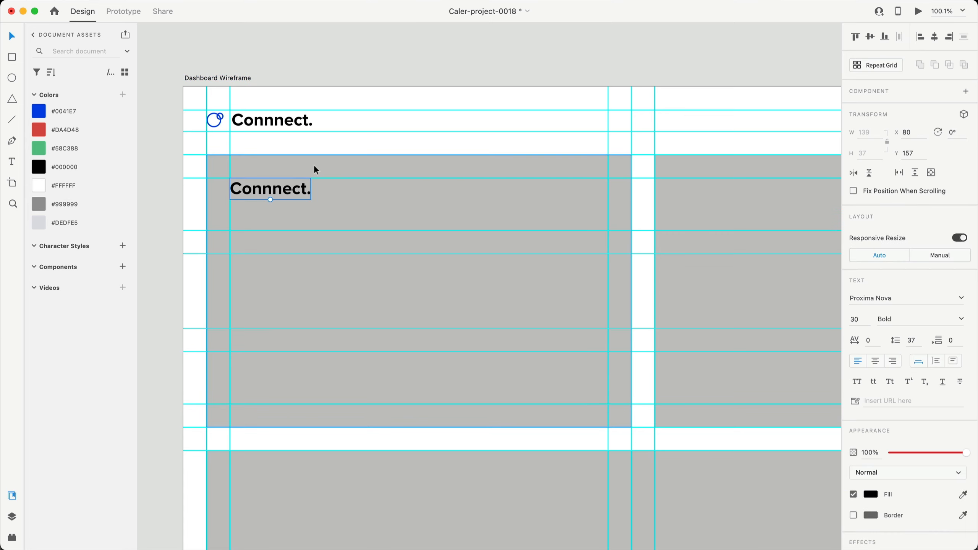
Add a horizontal guide along the baseline of the copied text in the first block
drag(299, 87, 290, 196)
key(super+3)
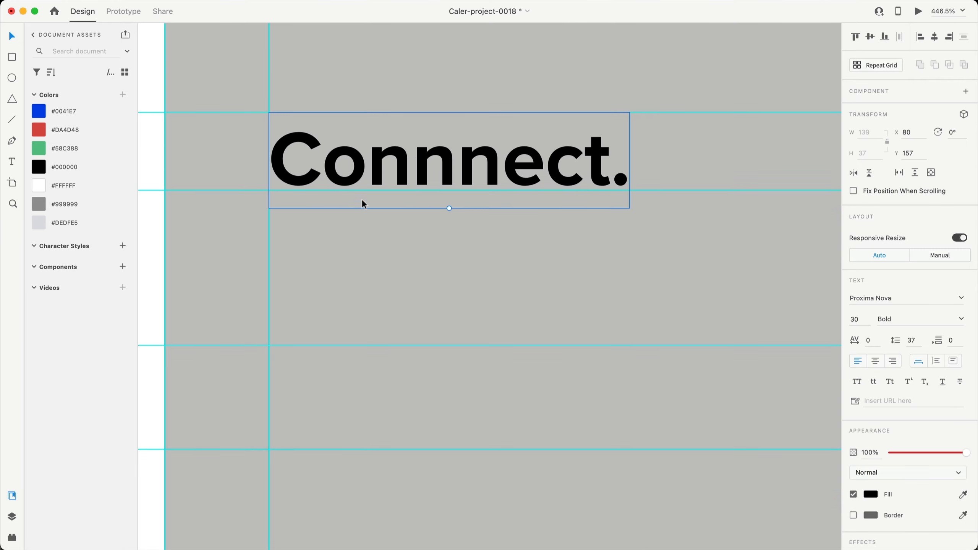
drag(680, 190, 679, 185)
click(320, 185)
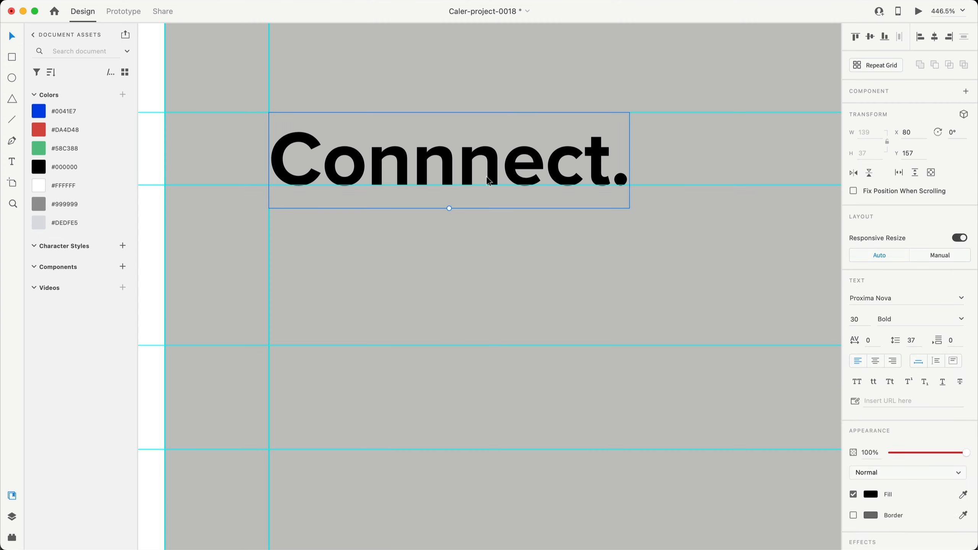
Change the copied text in the first block to "Wallet+"
scroll(488, 178, down, 6)
scroll(514, 208, right, 3)
double_click(314, 197)
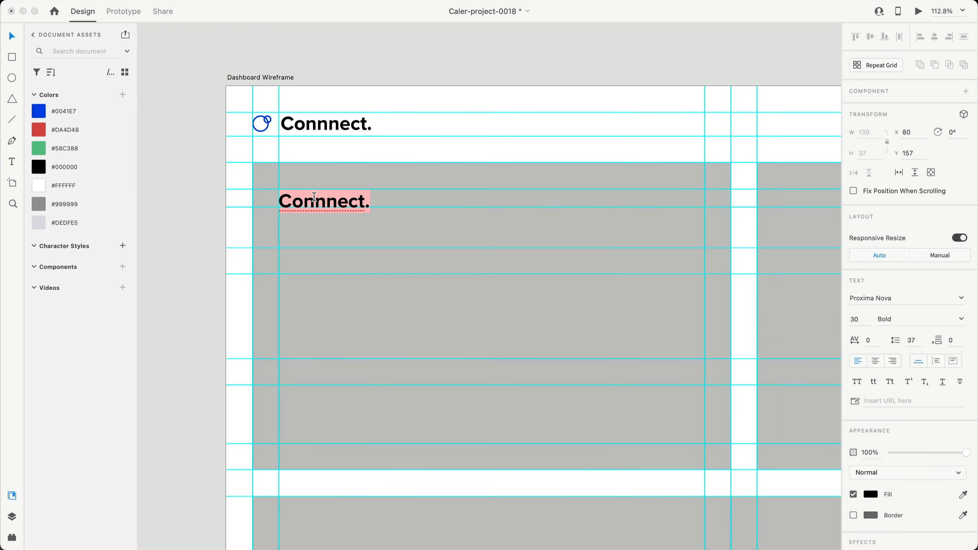
text(Wallet+)
key(Escape)
Copy the Wallet+ heading into the second block, add vertical guides inset from that block's sides, and align the copy to the left guide
scroll(301, 259, down, 2)
scroll(300, 259, right, 3)
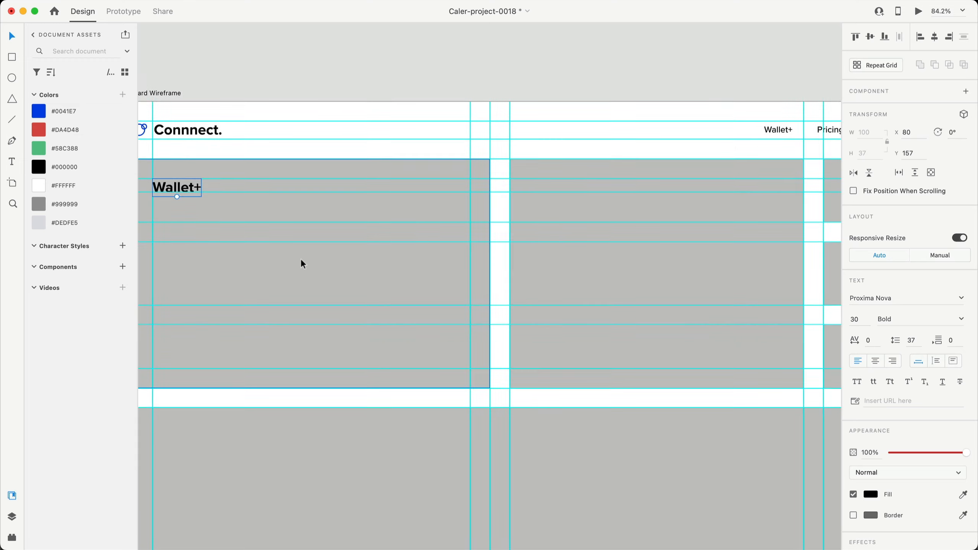
key(alt)
drag(160, 175, 559, 189)
scroll(408, 204, right, 5)
scroll(382, 206, left, 3)
key(super+0)
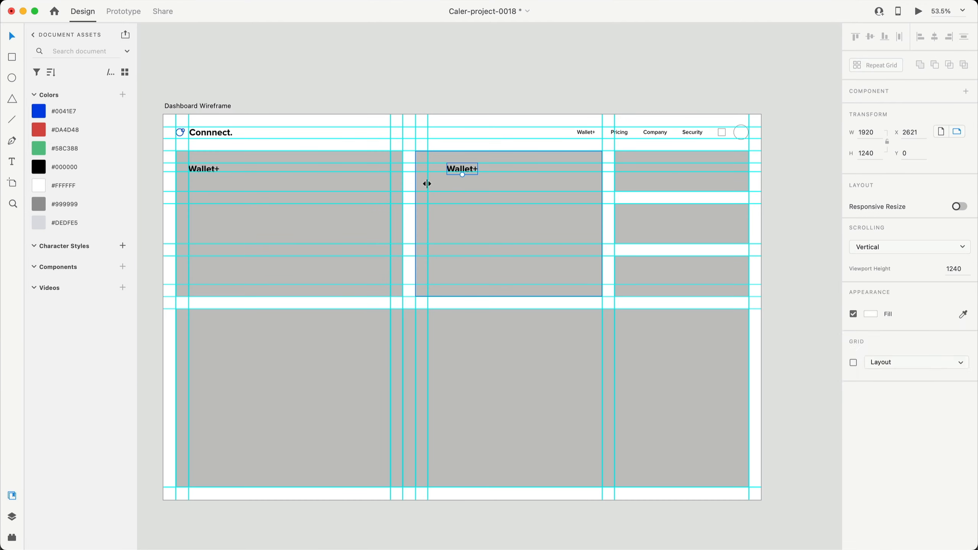
drag(164, 220, 590, 205)
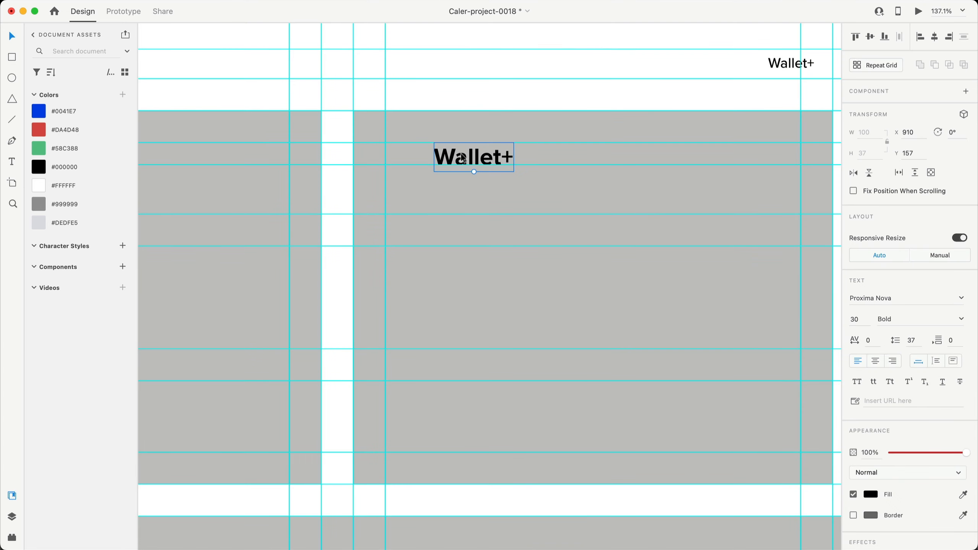
drag(461, 155, 419, 159)
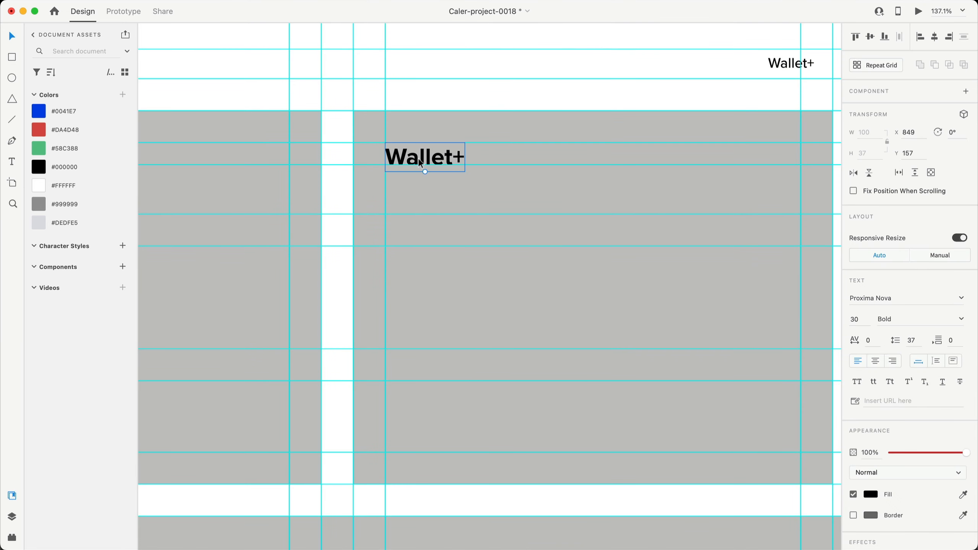
Change the second block's heading to "Transactions"
double_click(420, 159)
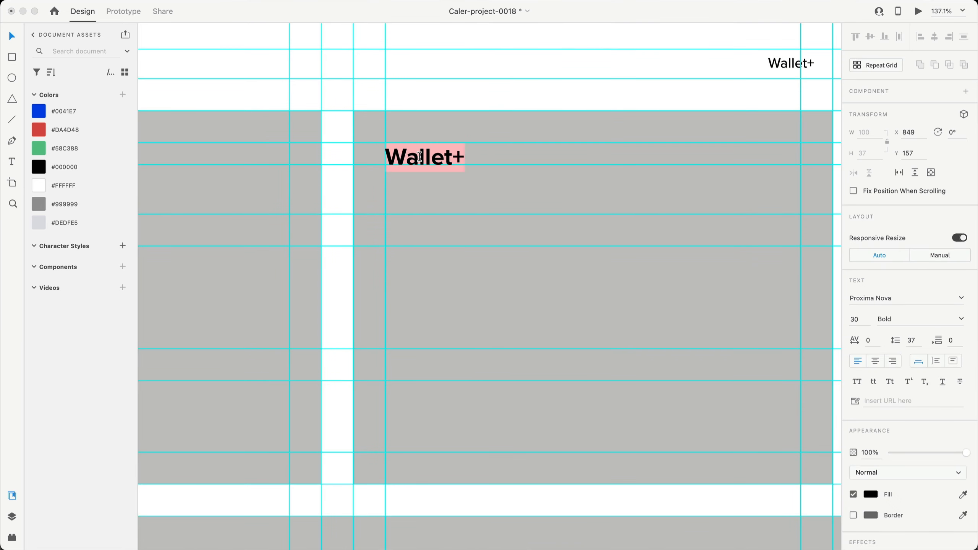
text(z)
text(ransactions)
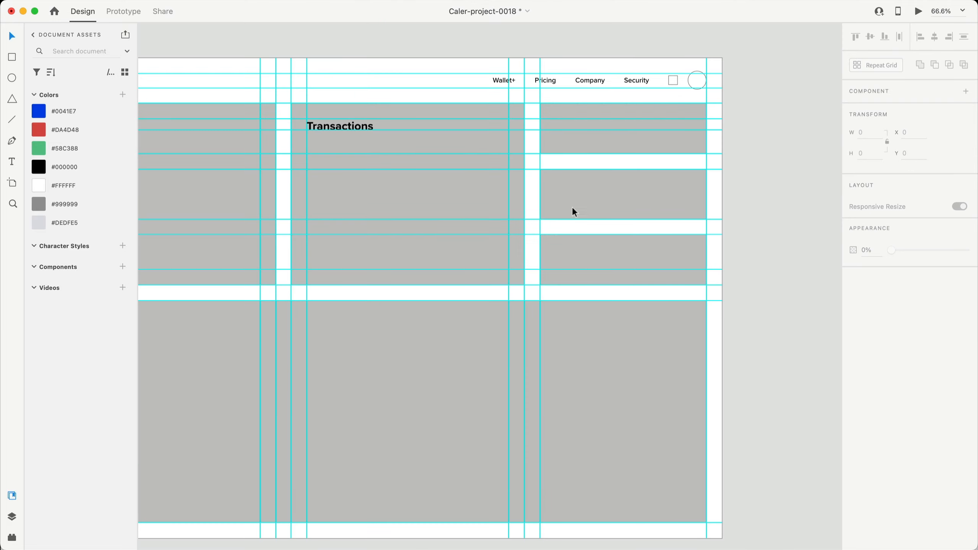
Add vertical guides inset from both sides of the third column and horizontal guides inset from the wide lower block's top and bottom edges
scroll(645, 197, left, 1)
scroll(646, 197, down, 4)
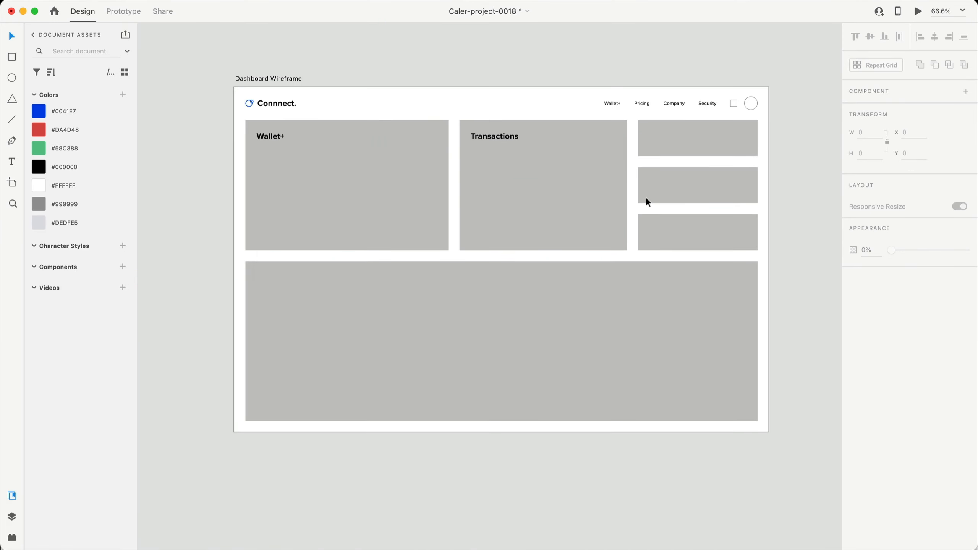
drag(254, 177, 648, 163)
scroll(650, 159, up, 10)
scroll(713, 237, down, 8)
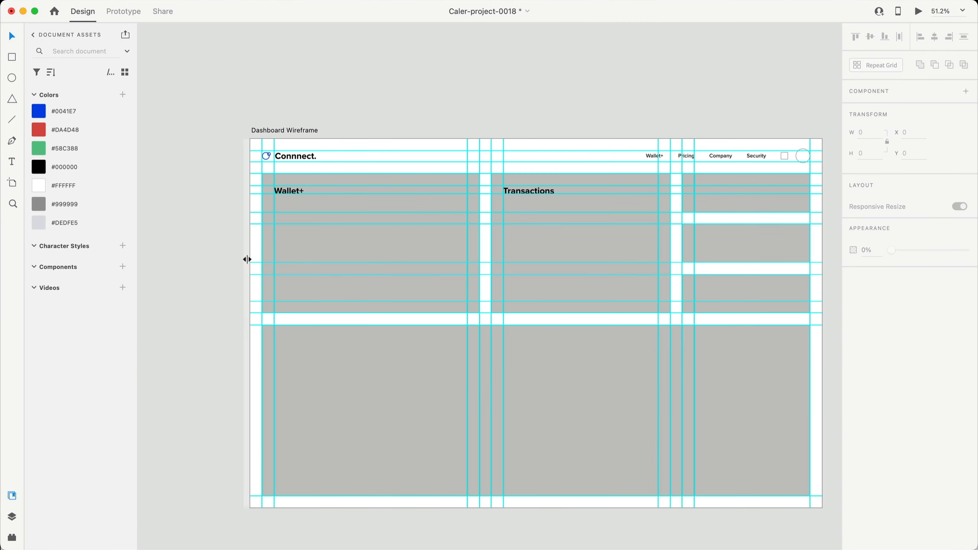
drag(248, 260, 798, 250)
scroll(460, 168, down, 3)
drag(435, 68, 435, 413)
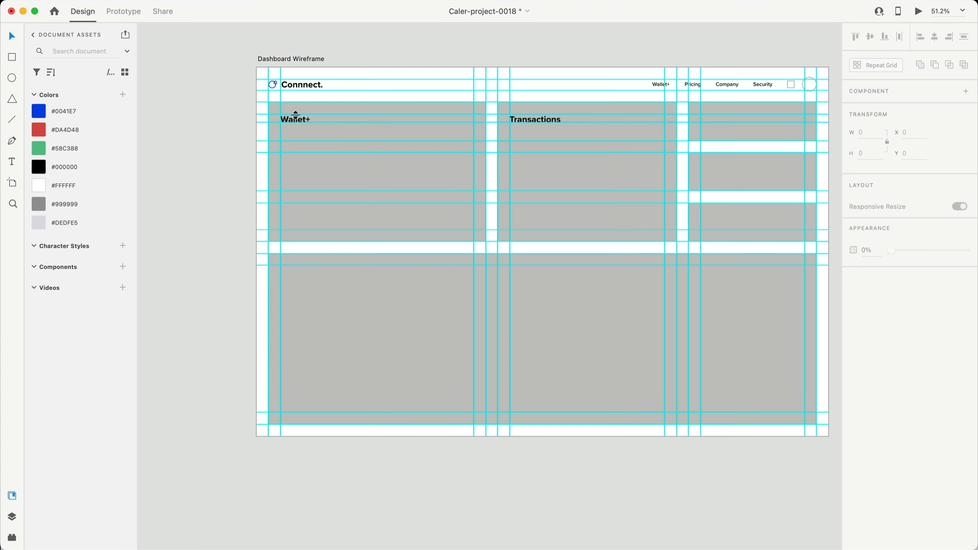
Copy the Wallet+ heading to the wide lower block's inner corner at X 80, Y 666, and change its text to "Growth"
drag(297, 119, 305, 274)
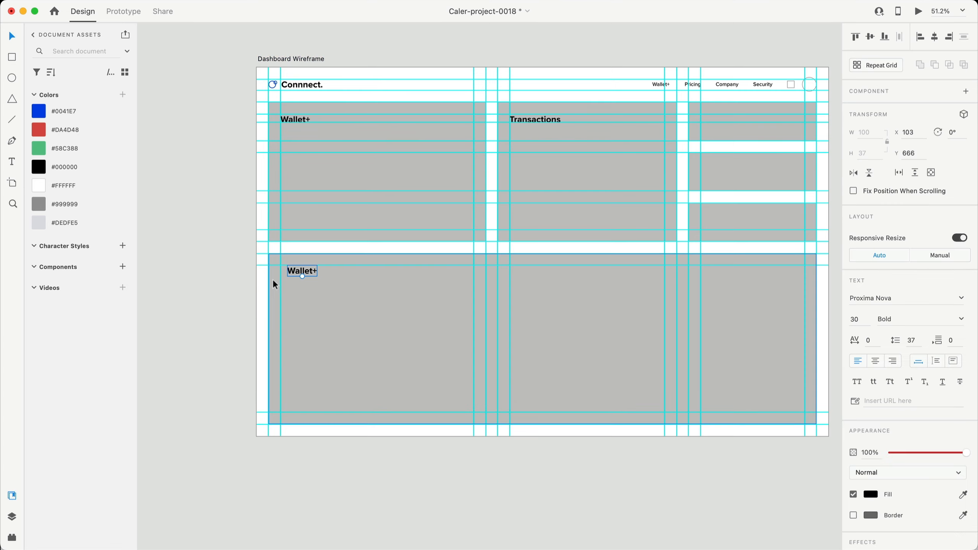
scroll(274, 276, up, 8)
drag(427, 255, 387, 255)
double_click(387, 256)
text(Growth)
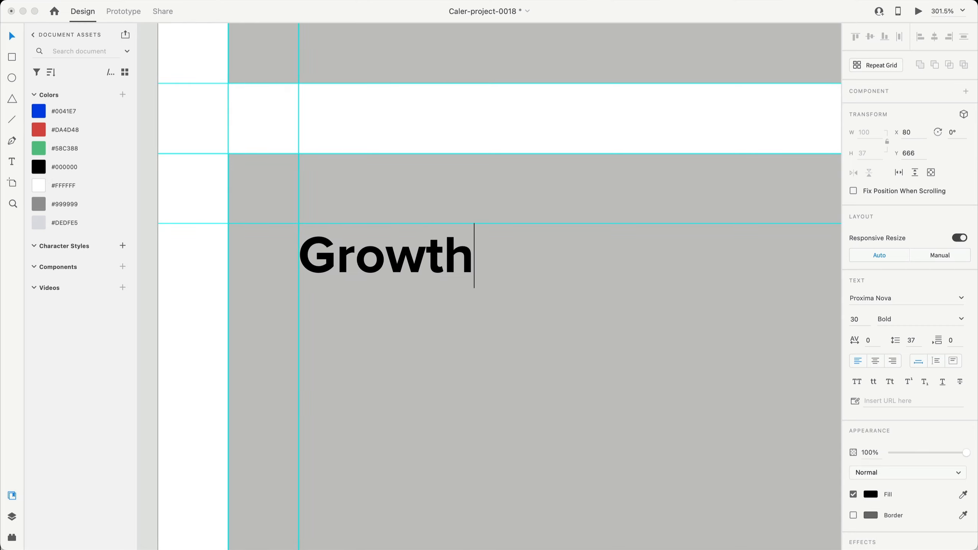
click(220, 325)
Add a horizontal guide along the baseline of the Growth heading
scroll(219, 325, down, 8)
drag(389, 62, 434, 297)
scroll(232, 319, up, 8)
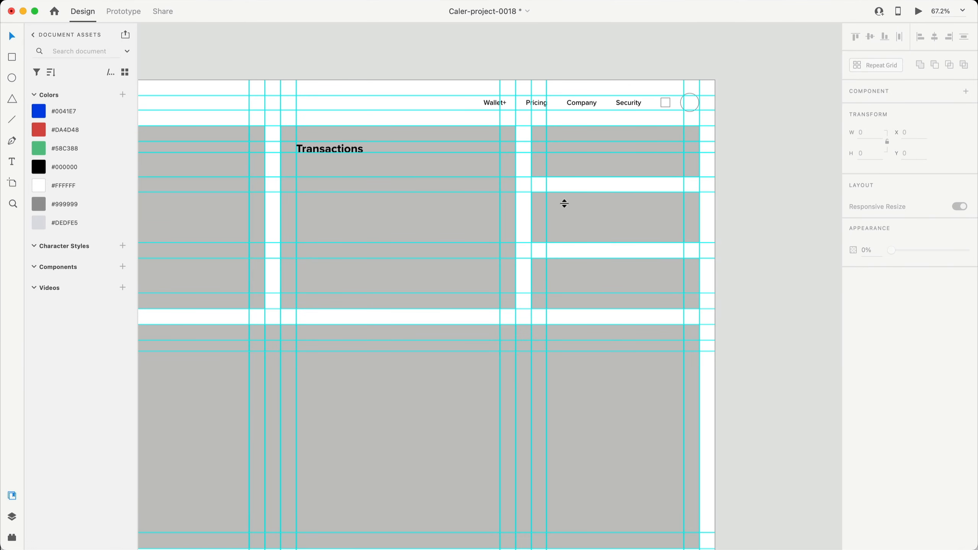
scroll(583, 174, down, 5)
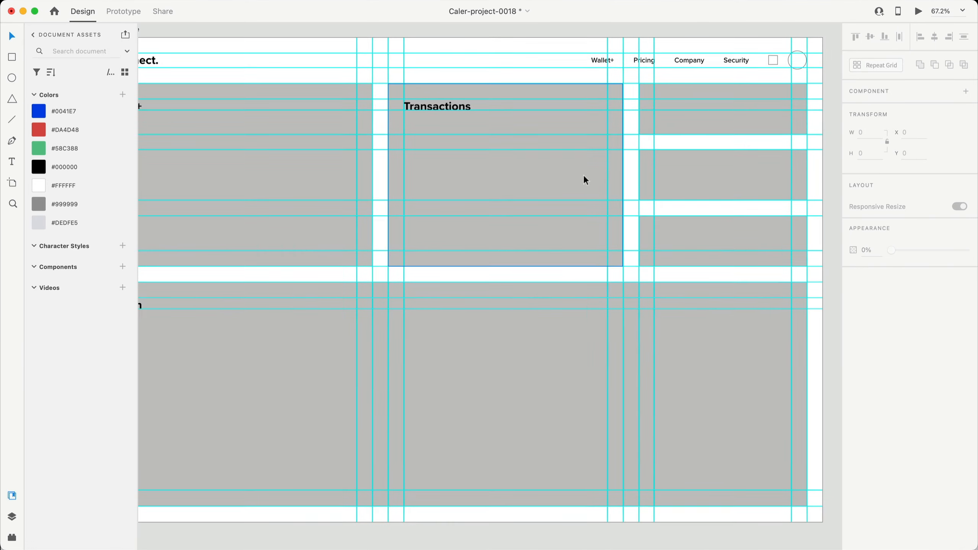
click(613, 180)
scroll(613, 180, up, 2)
scroll(613, 180, right, 3)
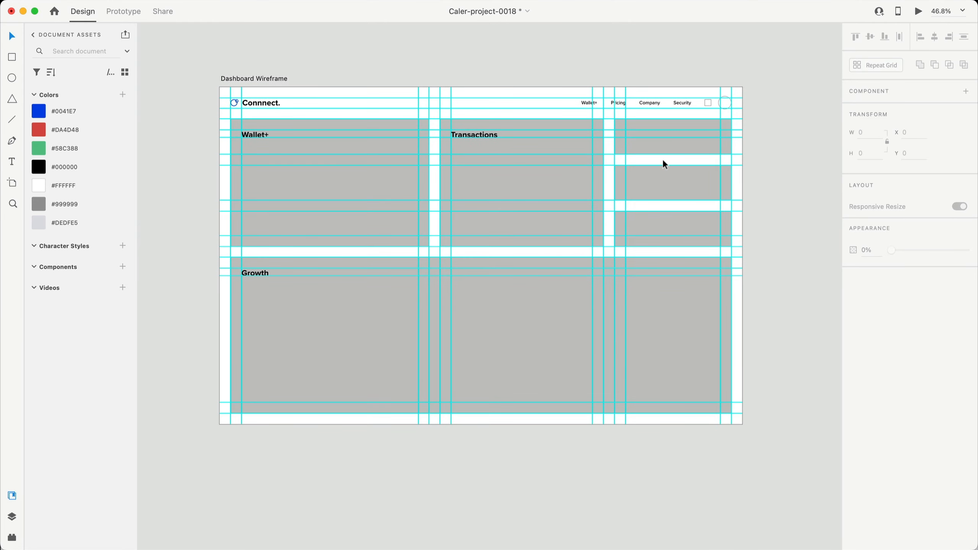
Draw a circle below the Wallet+ heading and set its size to 48 by 48
scroll(267, 165, up, 5)
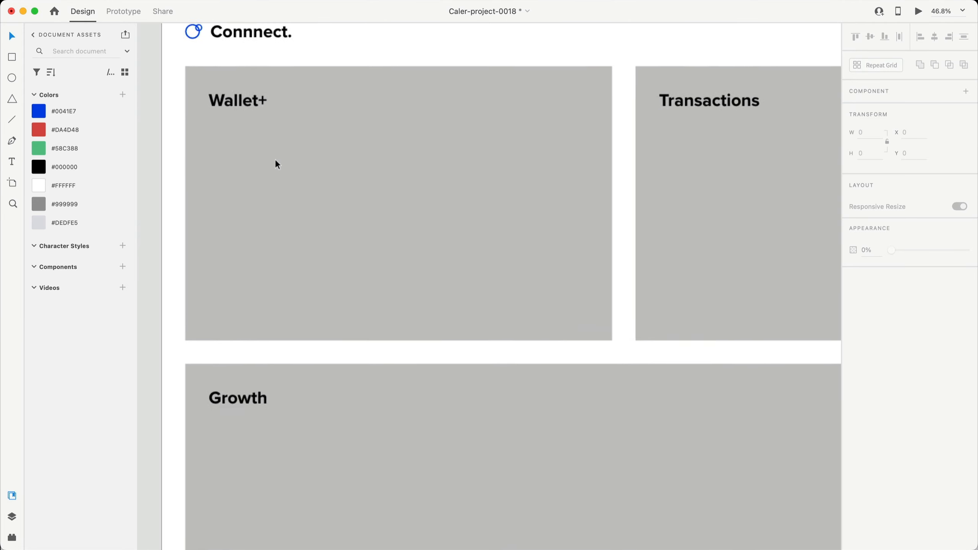
scroll(334, 172, up, 3)
scroll(333, 171, left, 1)
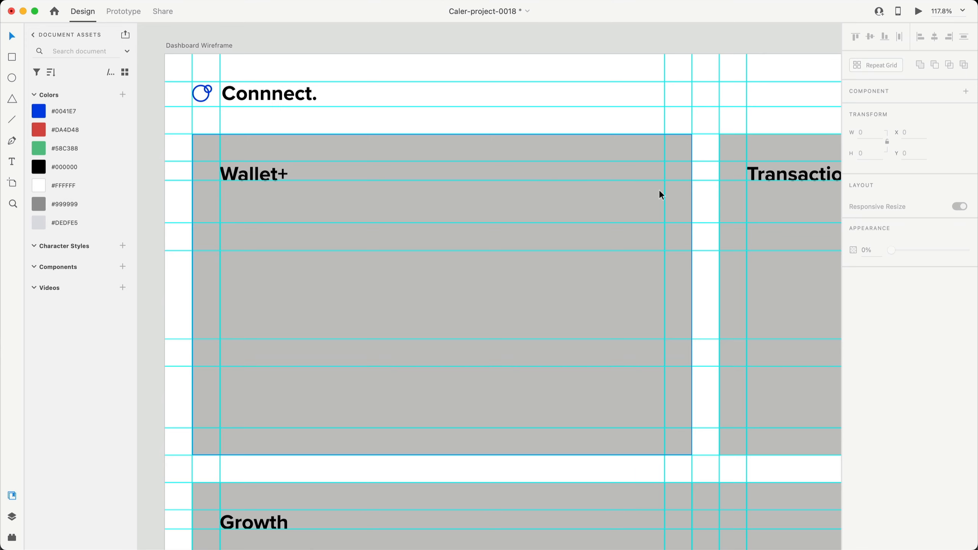
click(12, 78)
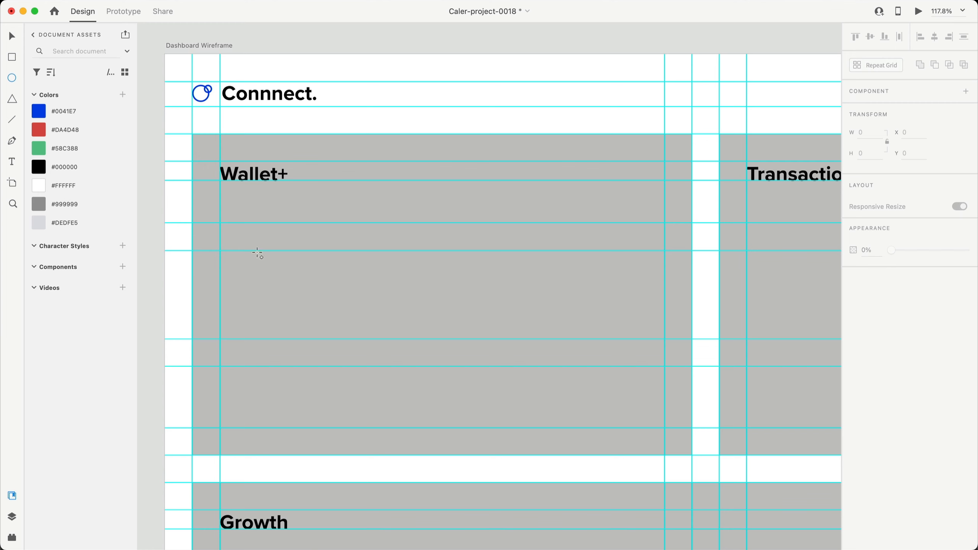
drag(237, 205, 279, 245)
click(879, 133)
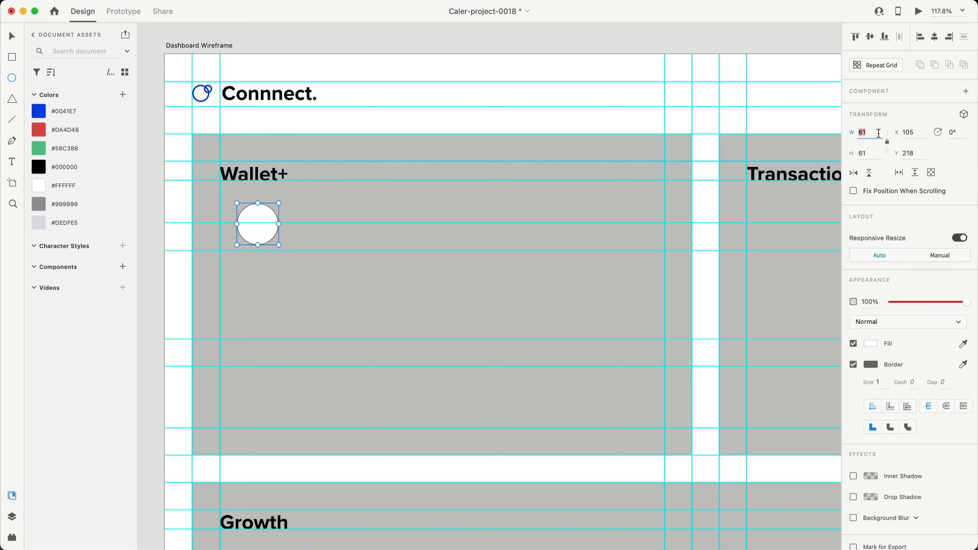
text(48)
key(Return)
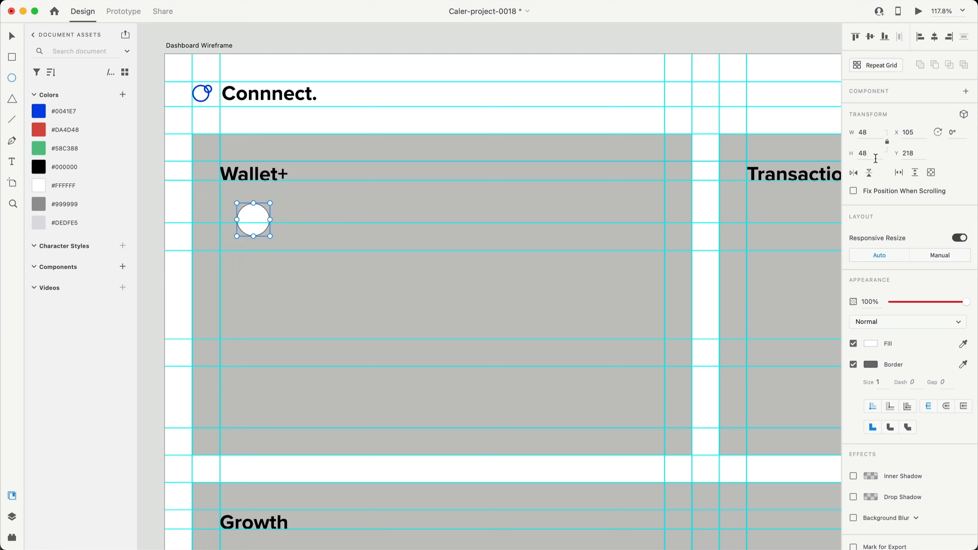
Fill the circle with black, remove its border and place it on the inner margin guide at X 80, Y 229
click(870, 343)
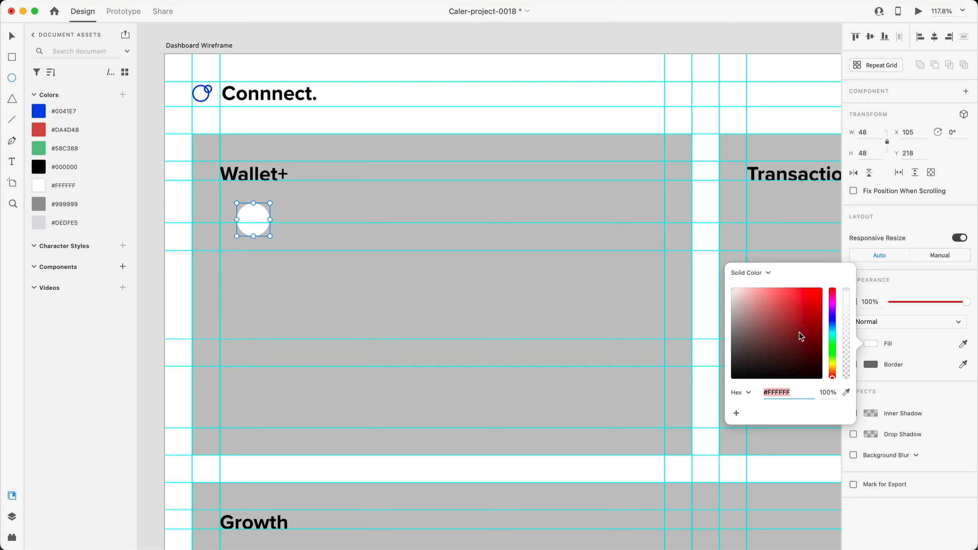
drag(799, 332, 659, 417)
text(v)
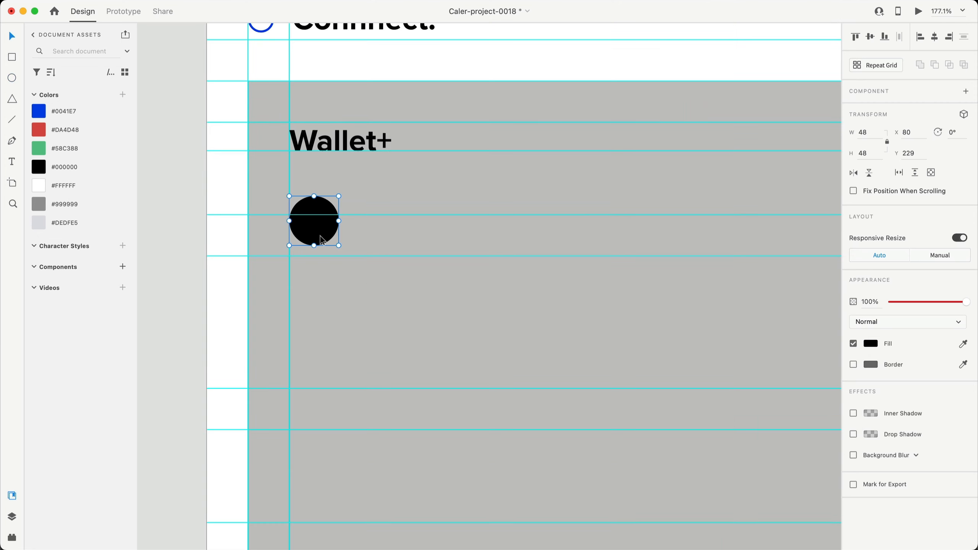
Copy the Wallet+ heading beside the black circle, set its font size to 26 and place it at X 140, Y 237
click(346, 141)
drag(346, 141, 422, 227)
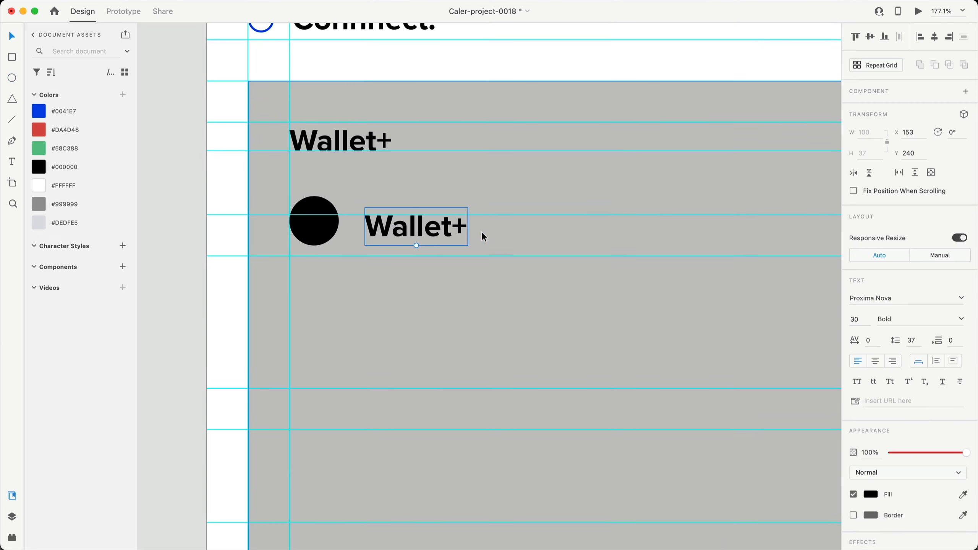
click(868, 316)
text(26)
key(Return)
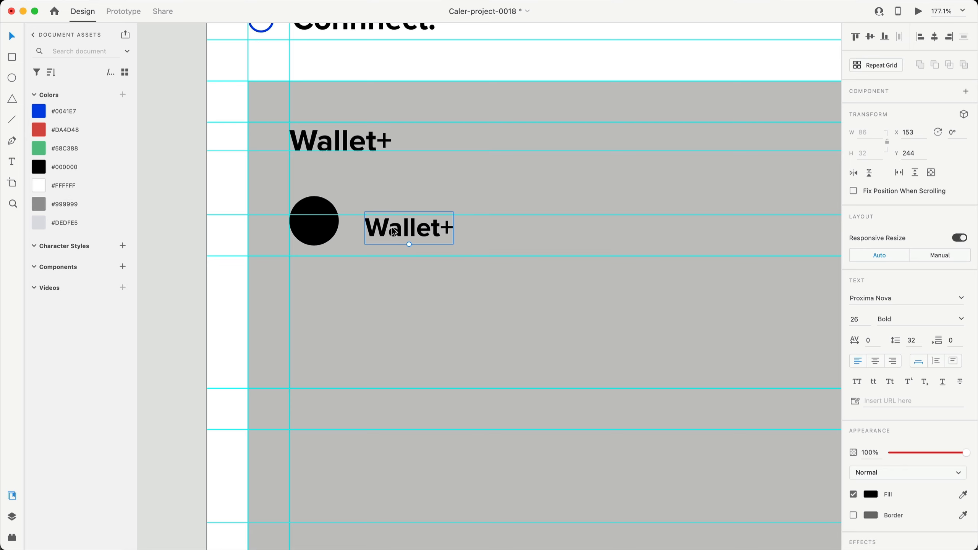
drag(393, 234, 381, 227)
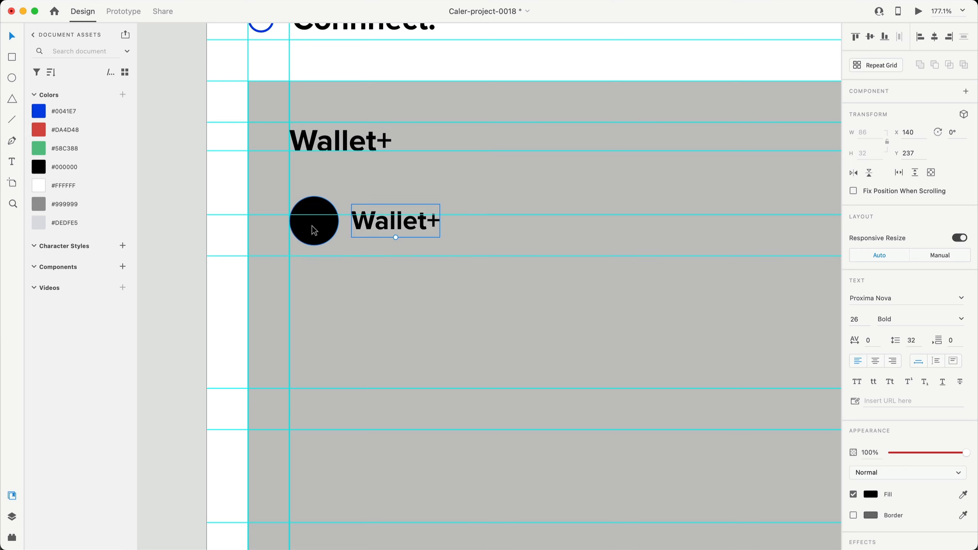
shift+click(316, 227)
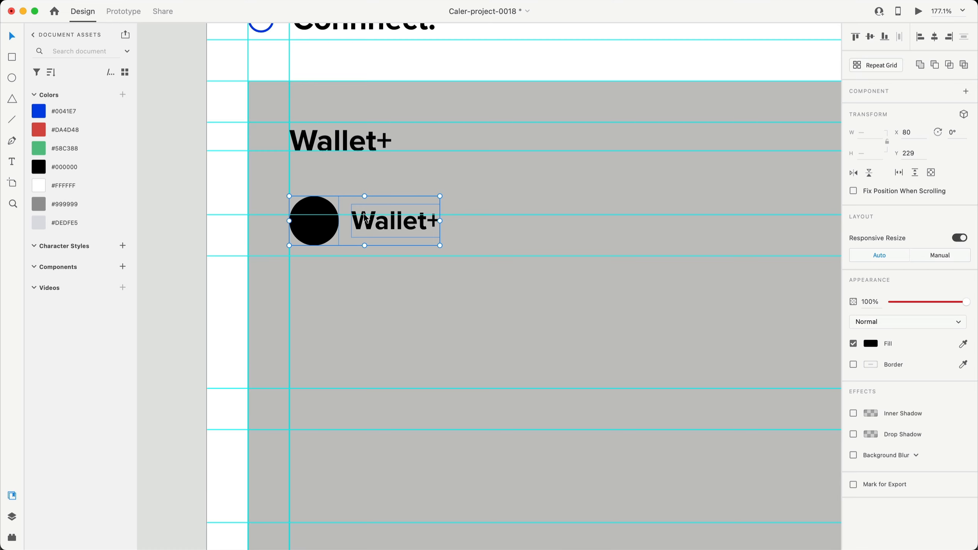
Change the copied text beside the circle to "Bitcoin"
double_click(396, 221)
text(Bitco)
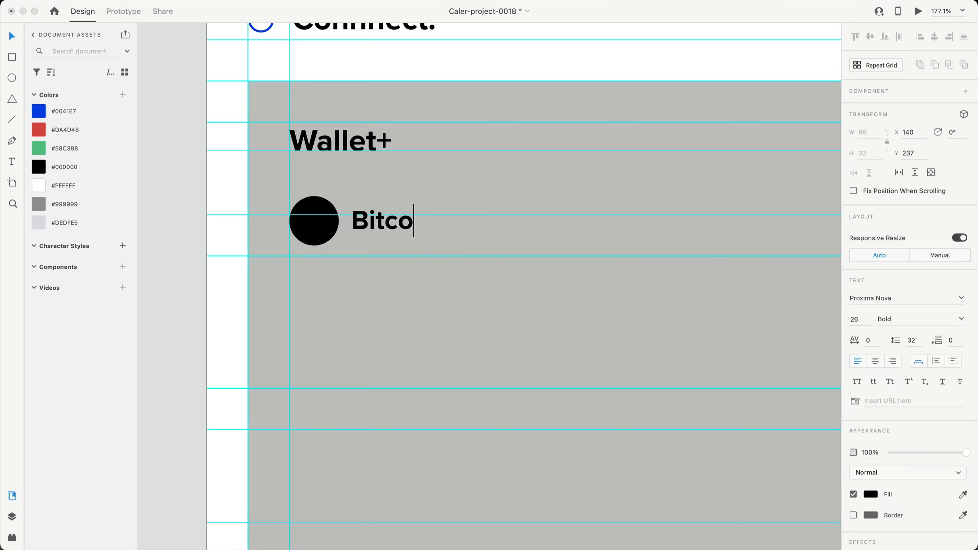
text(in)
key(Escape)
Duplicate the Bitcoin text directly below itself and style the copy as size 18, Medium weight, colour #999999
drag(416, 221, 416, 254)
click(862, 321)
text(18)
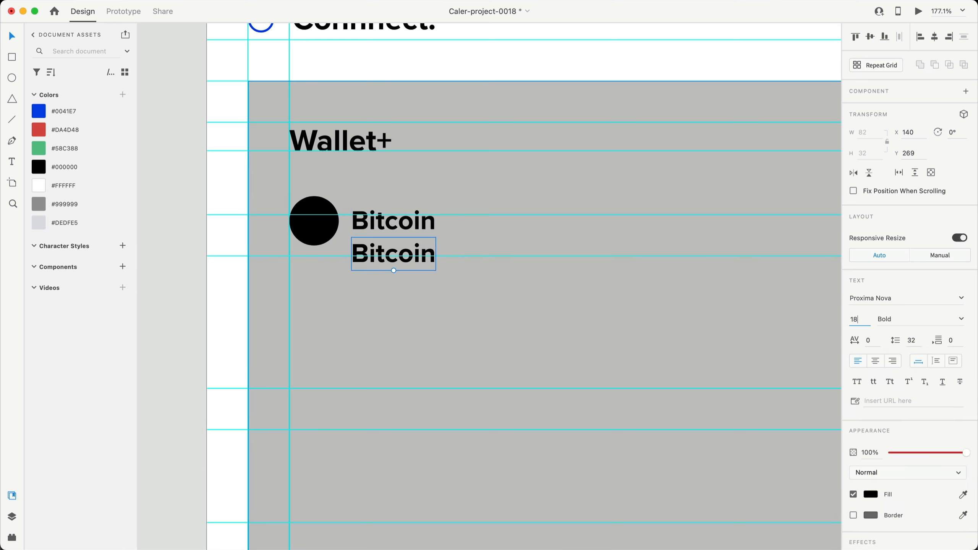
key(Return)
click(963, 320)
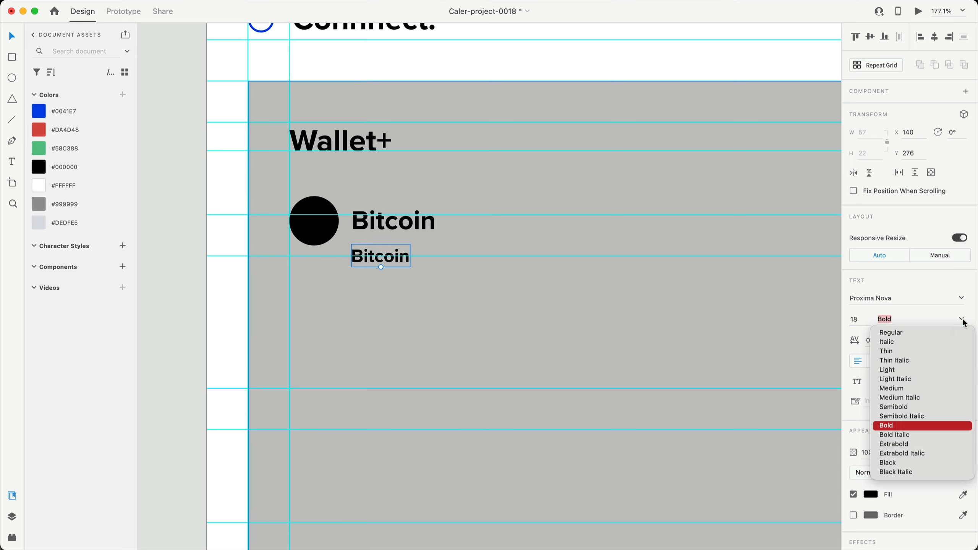
click(892, 388)
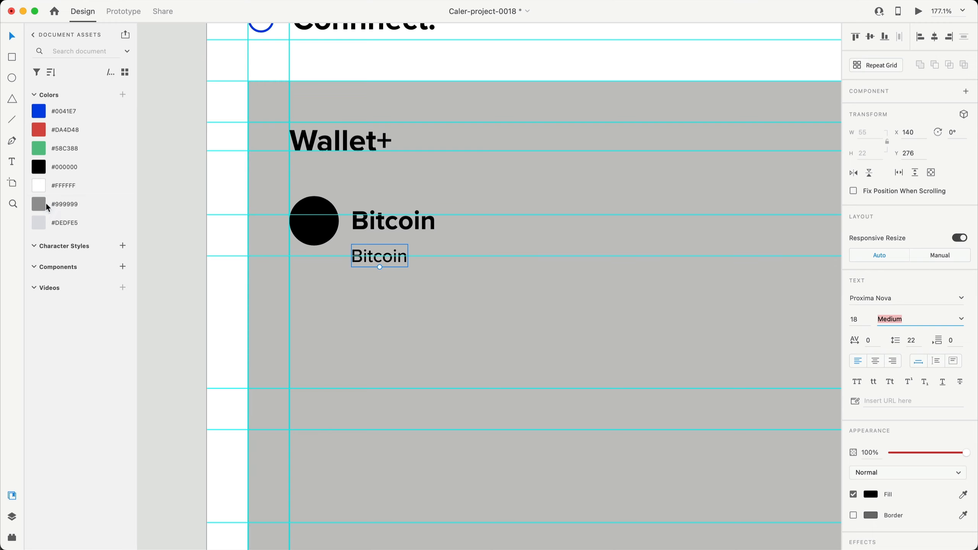
click(69, 203)
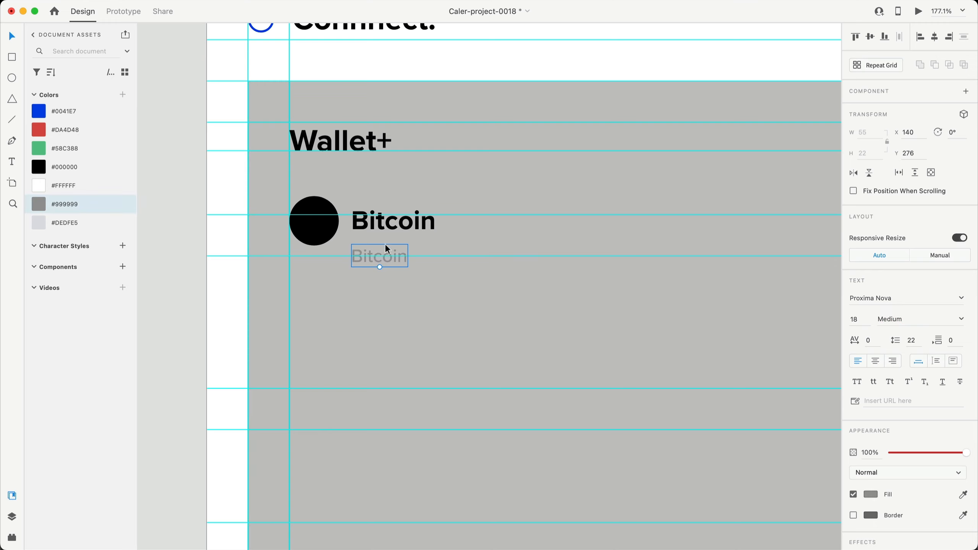
Change the small grey text to "BTC" and move it up to Y 269, just under Bitcoin
double_click(385, 247)
text(BTCV)
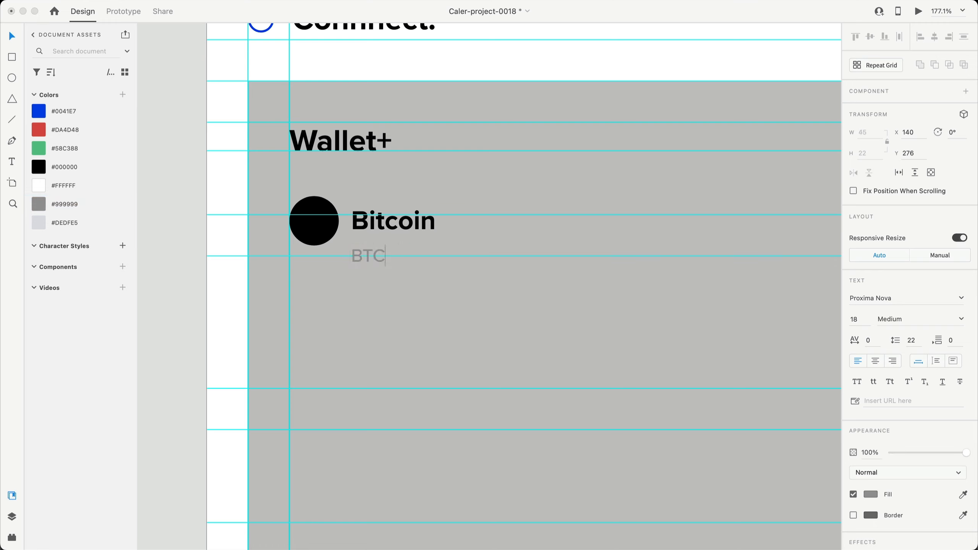
key(Escape)
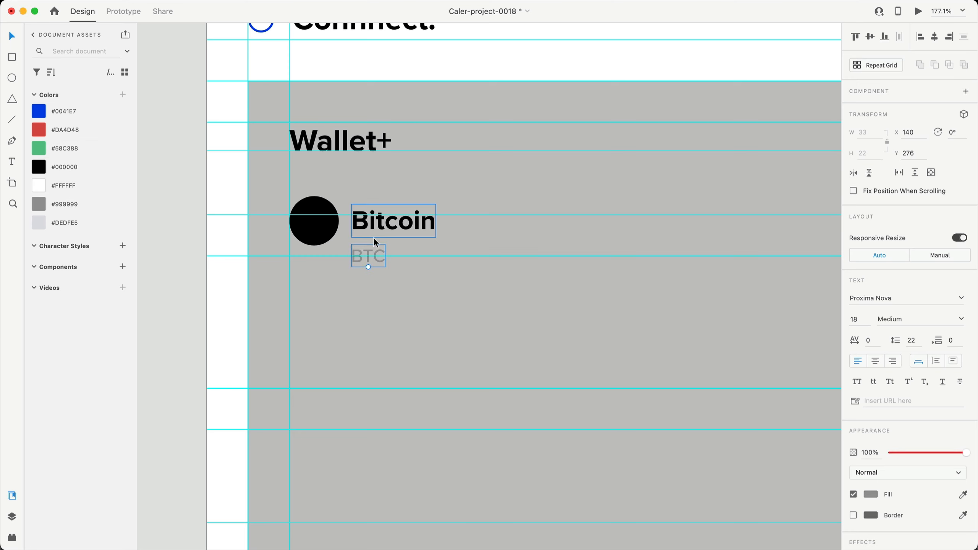
drag(368, 251, 369, 244)
Copy the BTC label to the right of Bitcoin at X 325, Y 247, colour it #000000 and right-align its text
scroll(503, 238, right, 7)
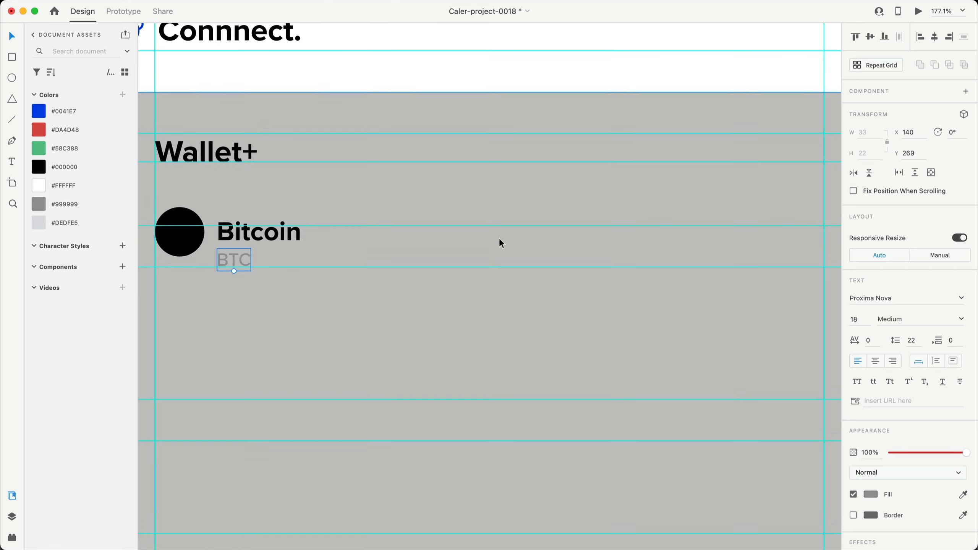
drag(223, 260, 365, 237)
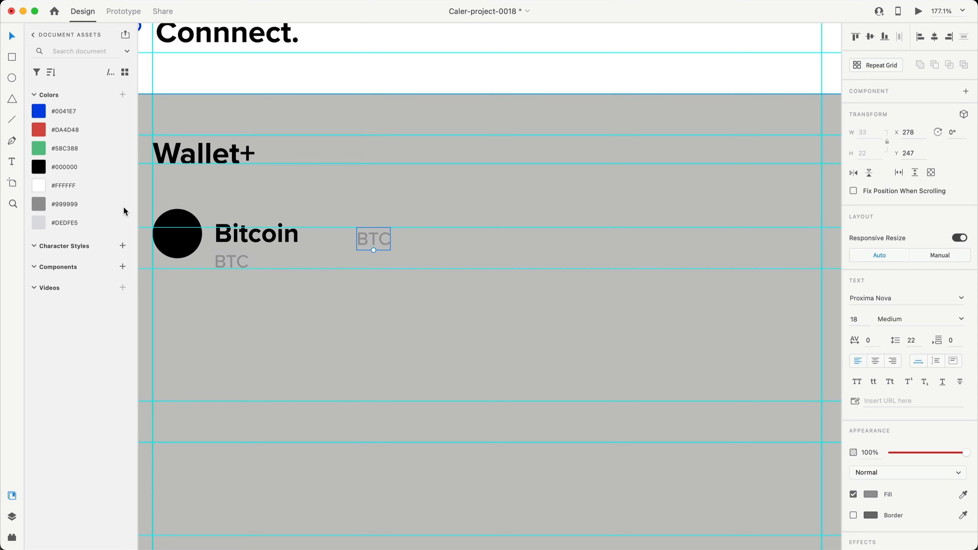
click(40, 174)
click(892, 360)
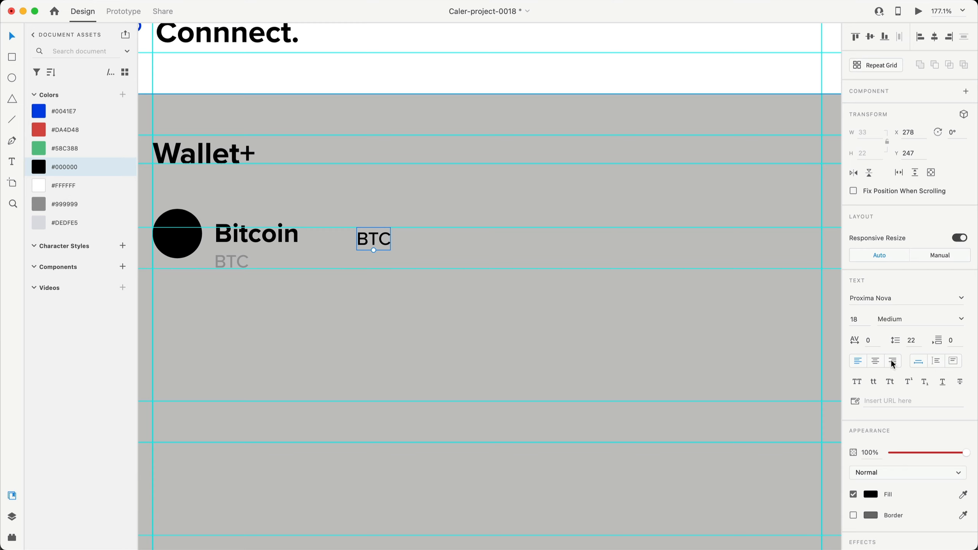
drag(369, 238, 424, 239)
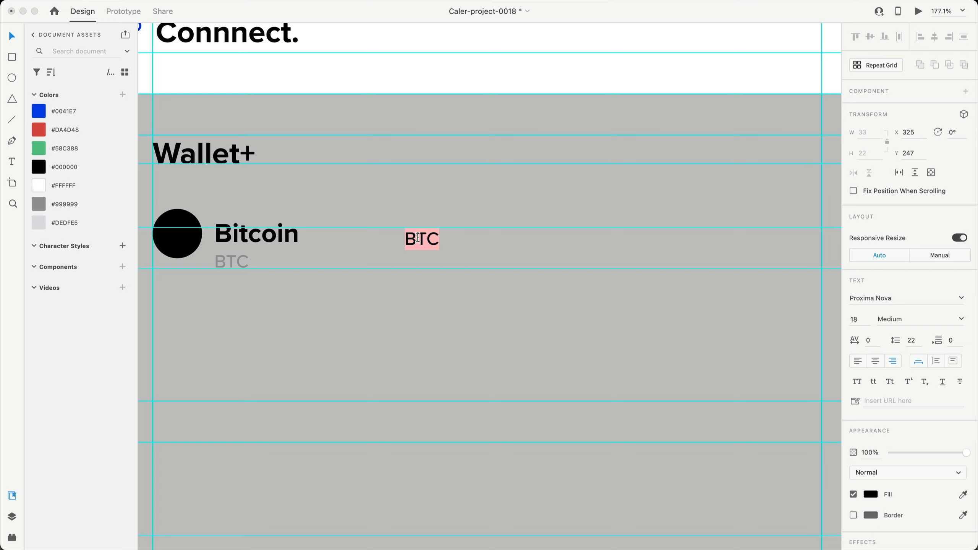
Change the black copy of the BTC label to "3.83%"
text(3.83)
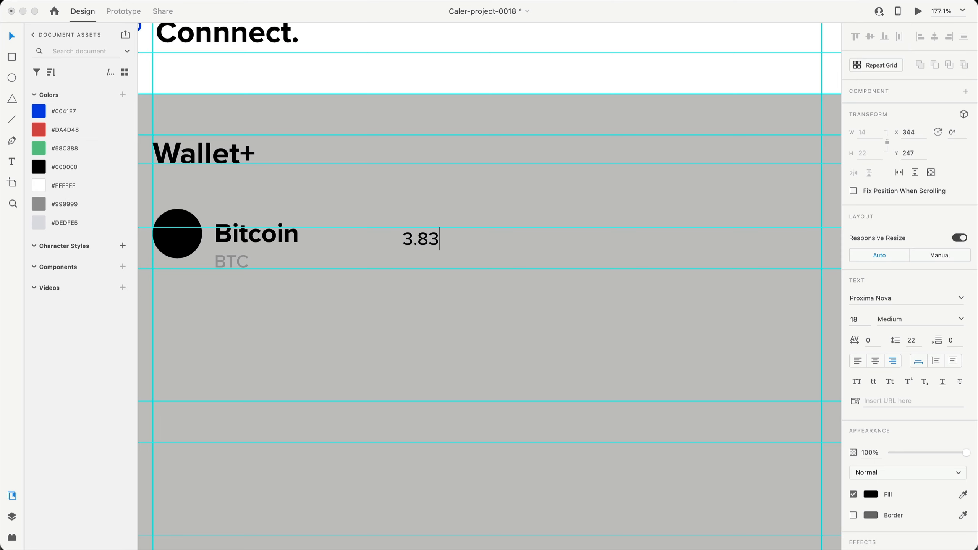
text(%)
key(Escape)
Select the circle, Bitcoin, BTC and 3.83% together and move them up to Y 215
scroll(409, 202, left, 3)
scroll(405, 201, up, 1)
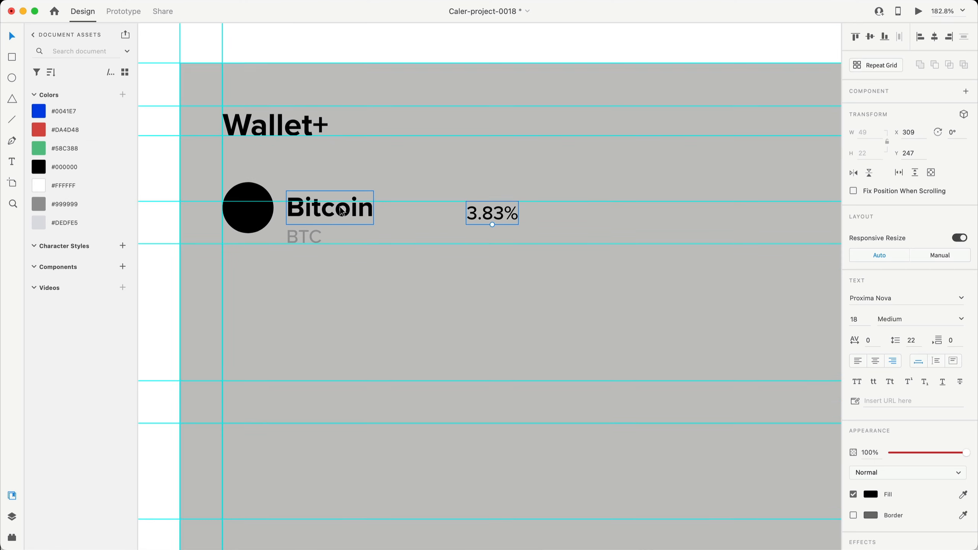
click(343, 210)
shift+click(269, 209)
shift+click(307, 238)
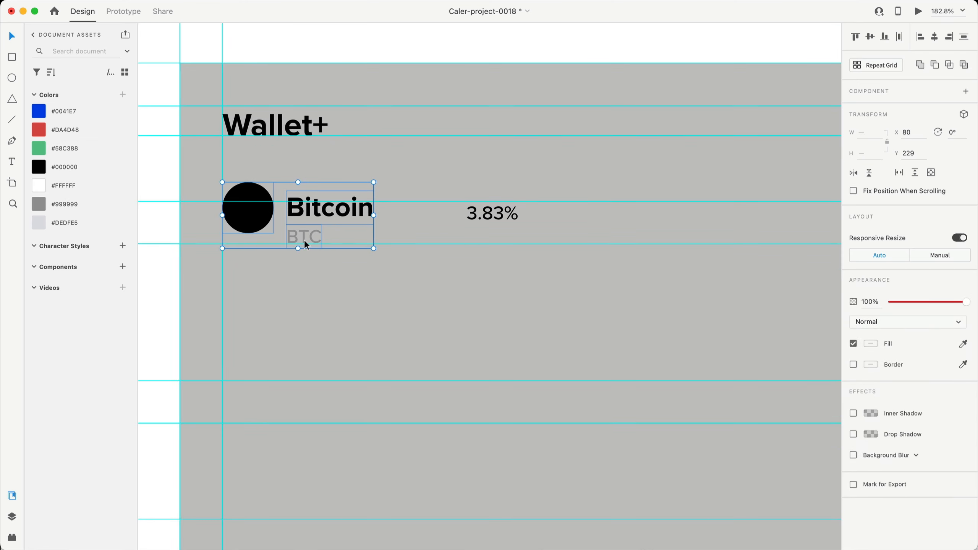
shift+click(494, 216)
drag(488, 215, 485, 200)
scroll(413, 192, up, 8)
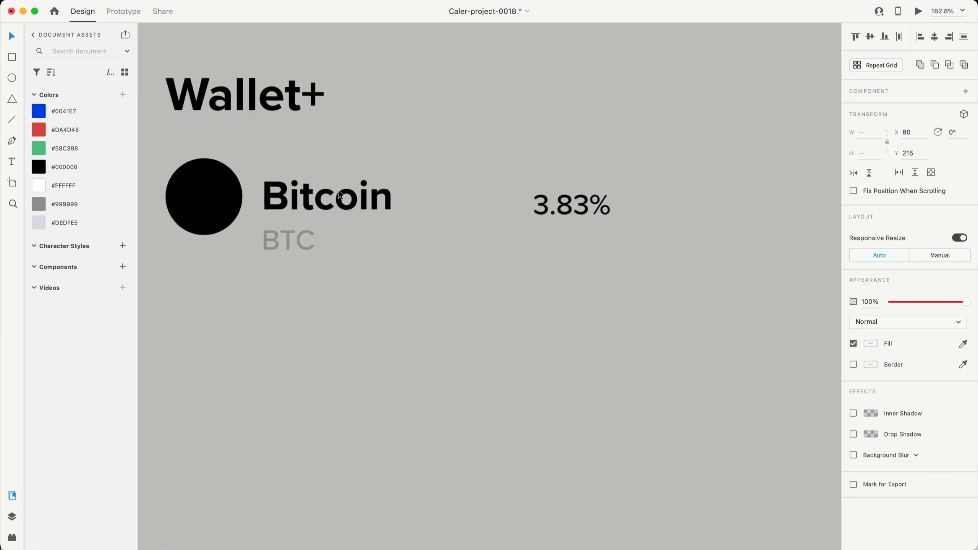
Move the 3.83% text up to Y 230 so it shares the Bitcoin text's baseline
scroll(371, 240, down, 3)
scroll(371, 235, right, 5)
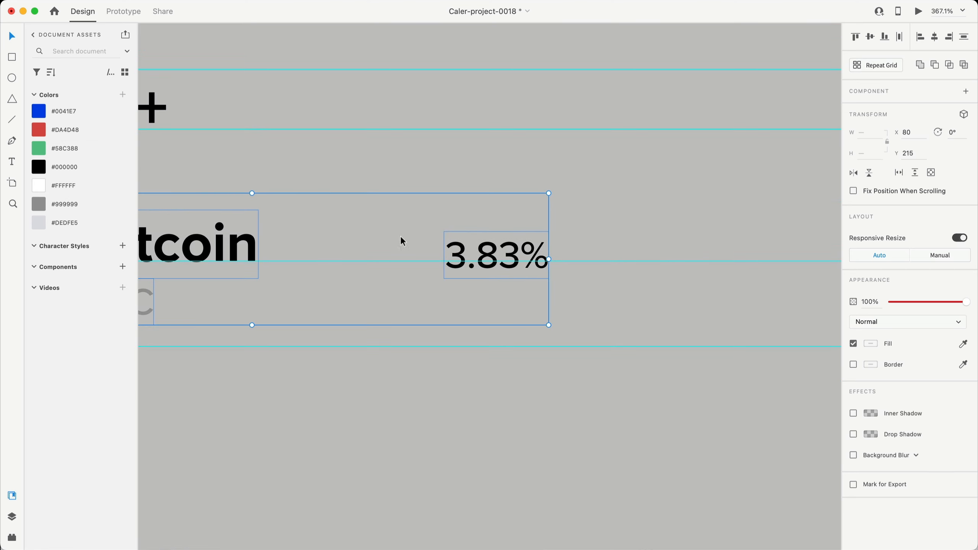
click(585, 248)
drag(527, 249, 528, 241)
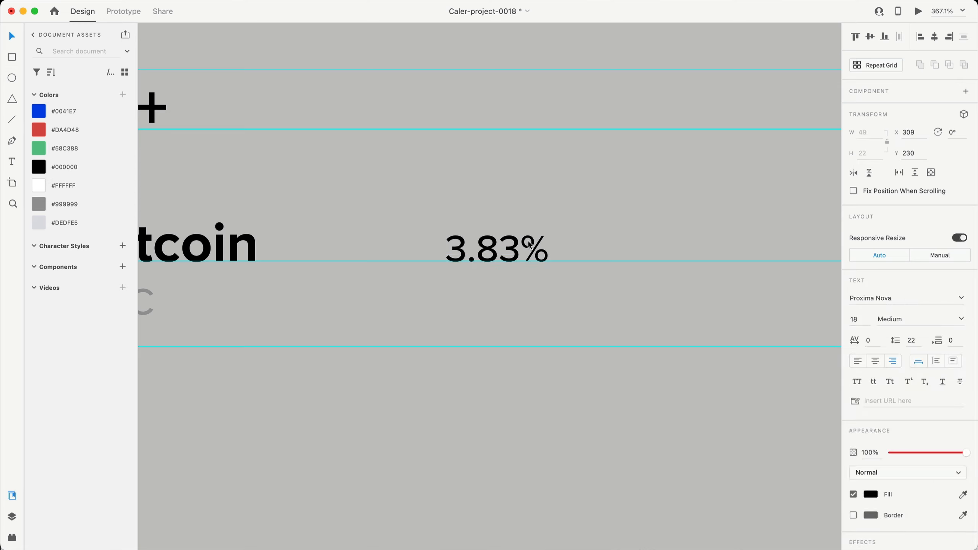
scroll(601, 250, down, 5)
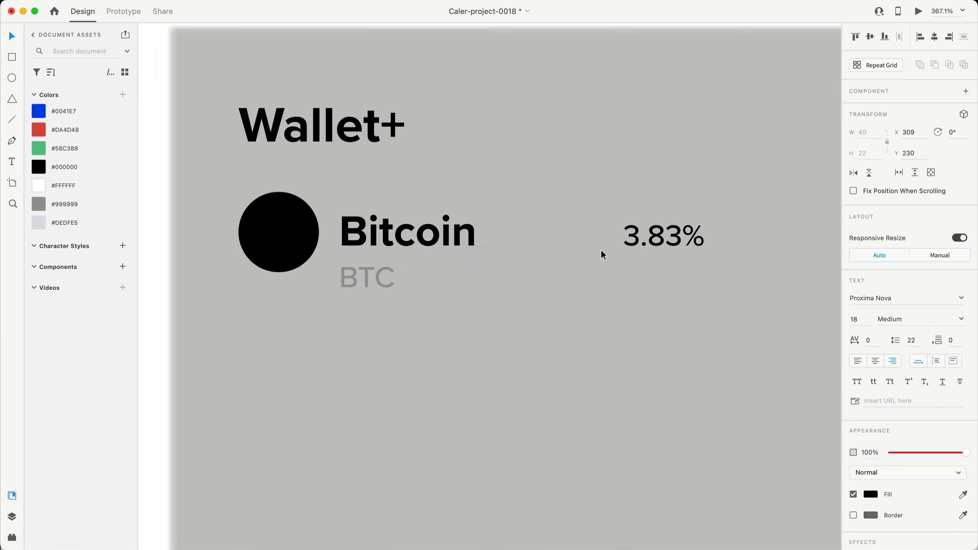
scroll(625, 250, down, 3)
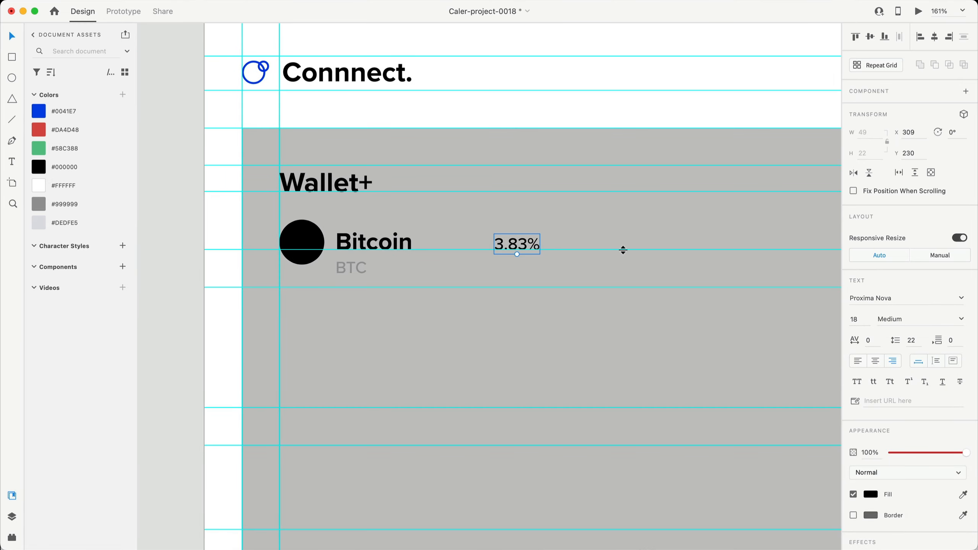
Nudge the BTC label down slightly and group it with the circle, Bitcoin and 3.83%
click(356, 267)
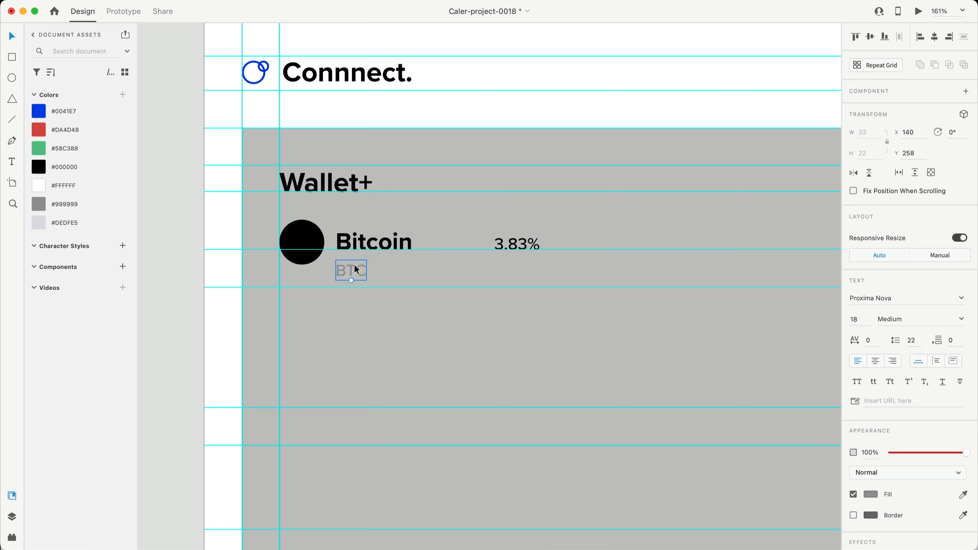
key(Down)
shift+click(300, 234)
shift+click(370, 246)
shift+click(353, 265)
shift+click(512, 244)
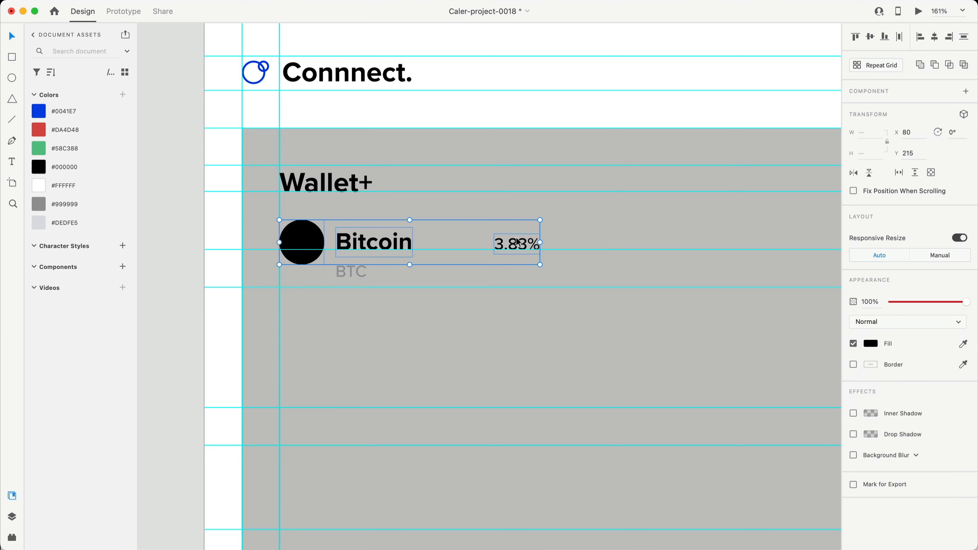
shift+click(350, 272)
key(super+g)
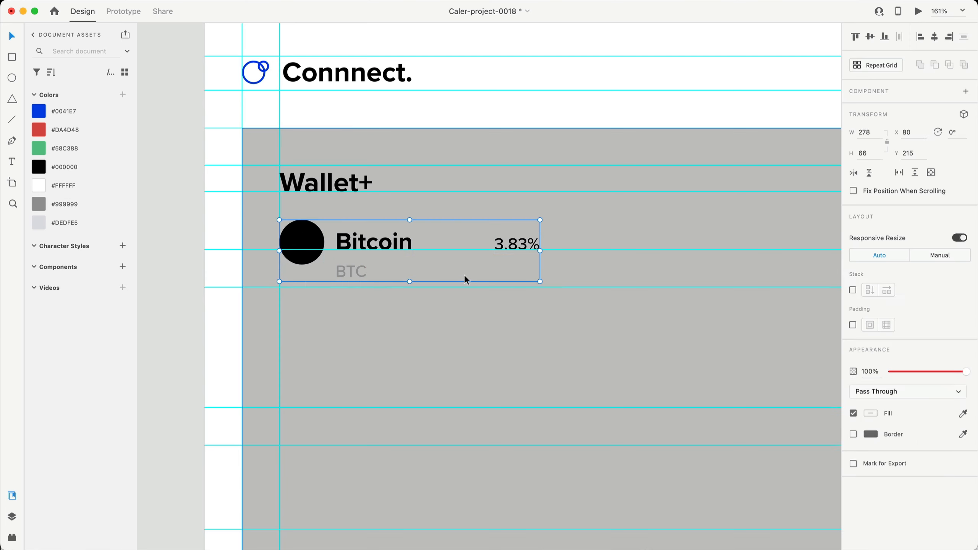
Move the Bitcoin group down to Y 234 and turn it into a Repeat Grid extended downward to a height of 172
drag(360, 234, 363, 254)
scroll(442, 279, down, 3)
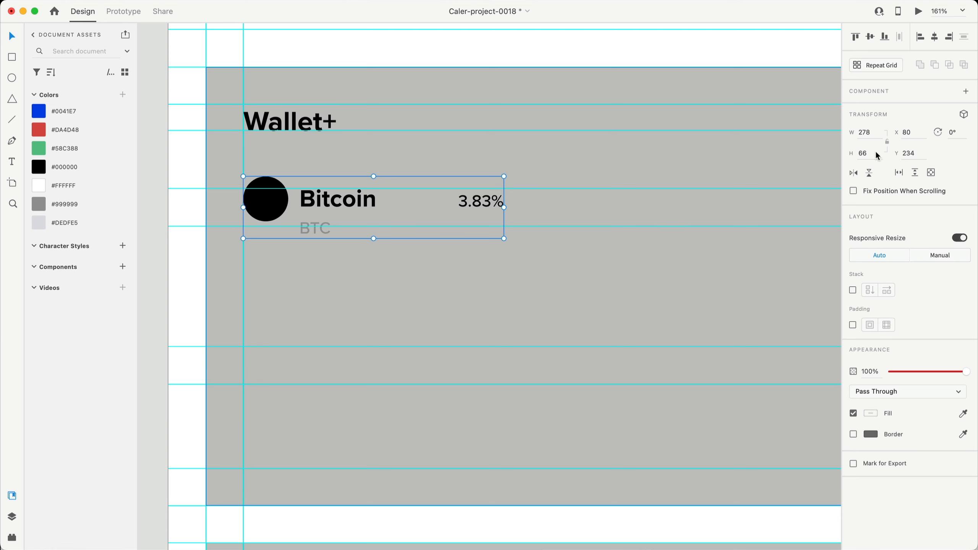
click(892, 66)
drag(374, 238, 374, 337)
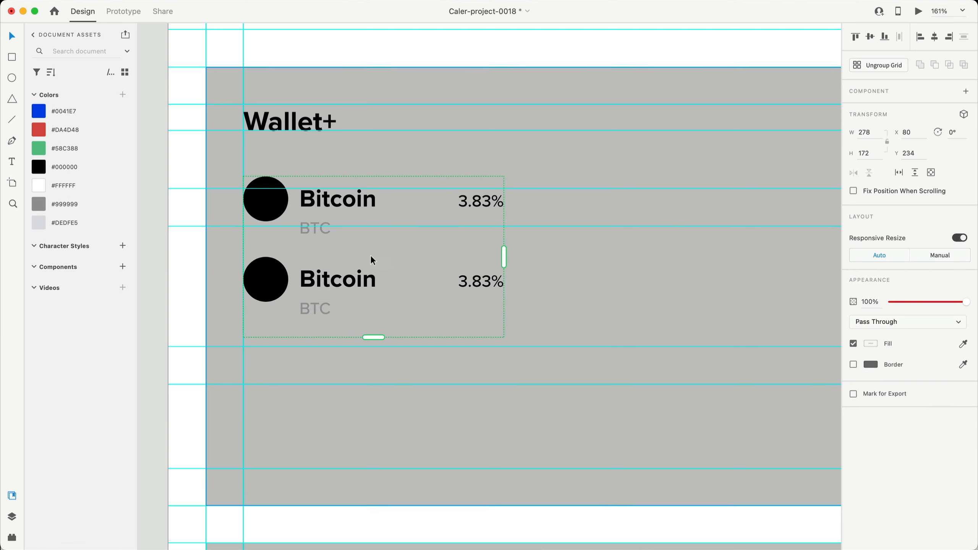
Expand the Bitcoin Repeat Grid to three more widely spaced rows at a height of 287, and ungroup it
drag(370, 249, 371, 267)
drag(373, 356, 377, 446)
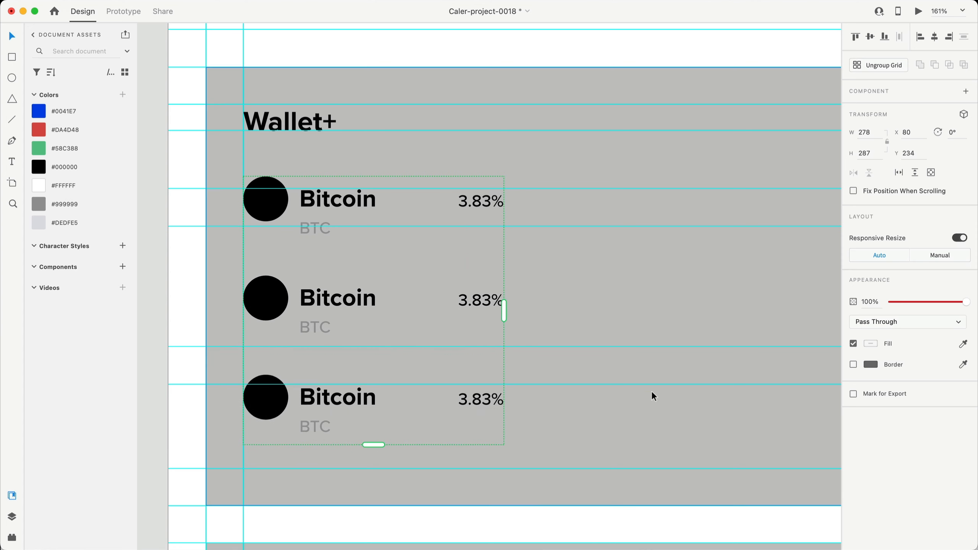
key(super+shift+g)
scroll(599, 304, right, 3)
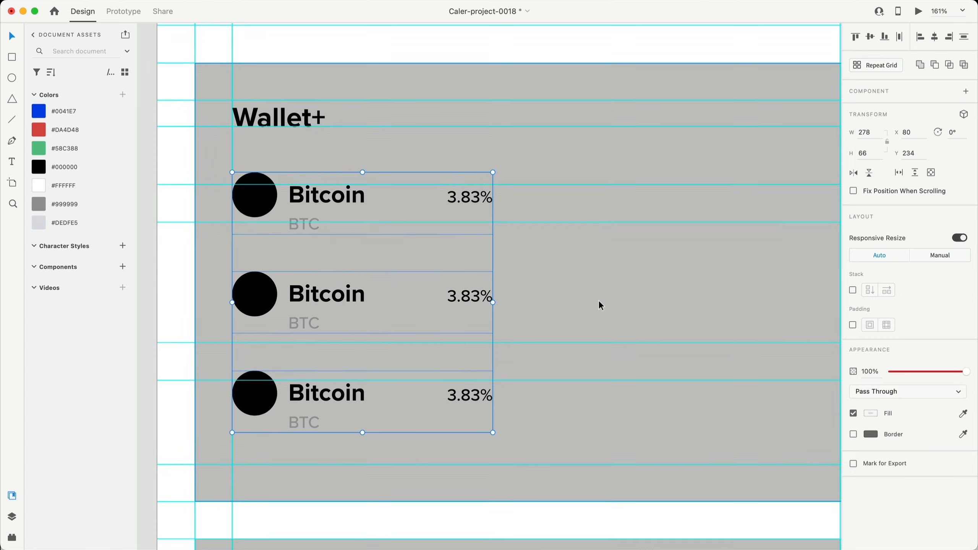
scroll(614, 306, down, 2)
scroll(595, 307, right, 3)
scroll(593, 311, down, 3)
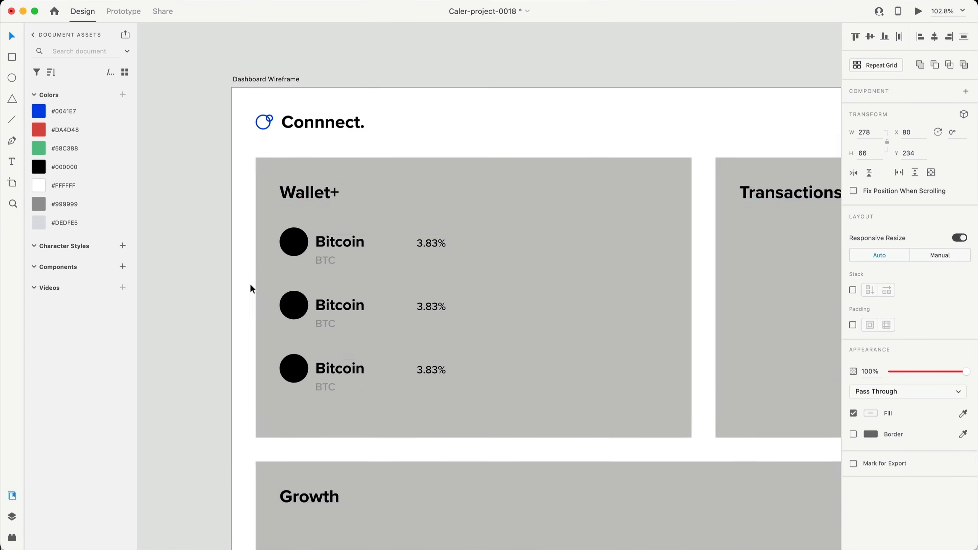
click(173, 271)
scroll(536, 365, down, 2)
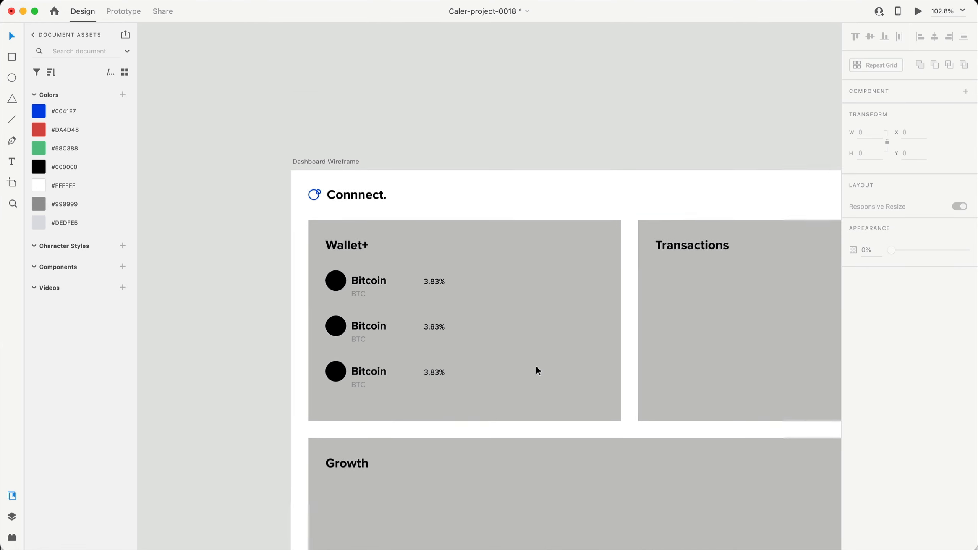
Add an 18-size "Account Balance" text to the Wallet+ block and align it with the block's right margin guide at X 595, Y 168
scroll(536, 365, right, 1)
text(Acco)
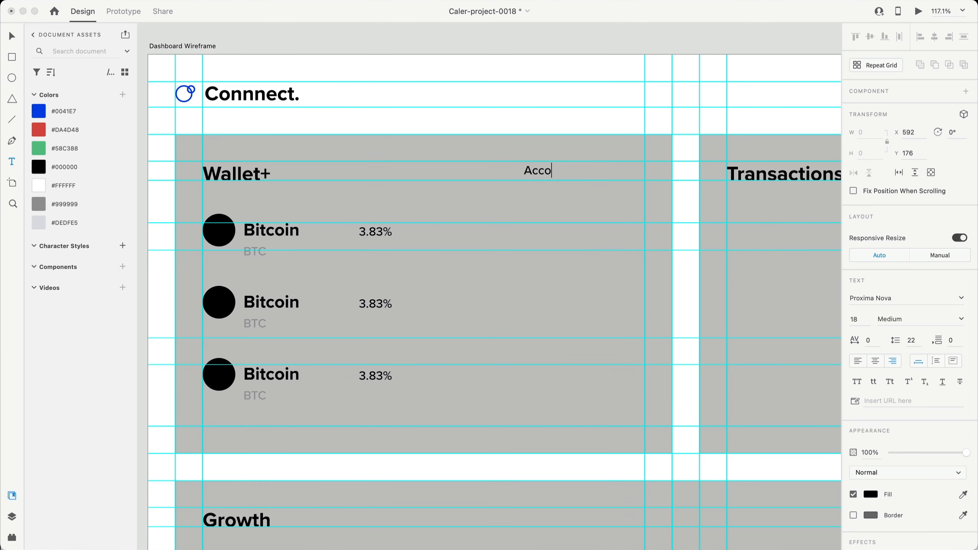
text(unt Balance)
key(Escape)
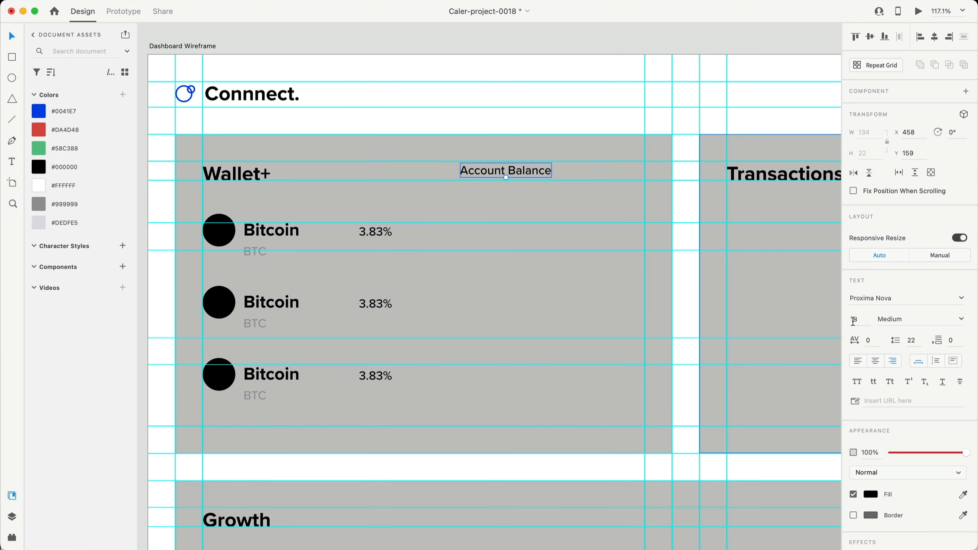
drag(516, 170, 614, 205)
scroll(503, 182, up, 3)
scroll(508, 208, down, 5)
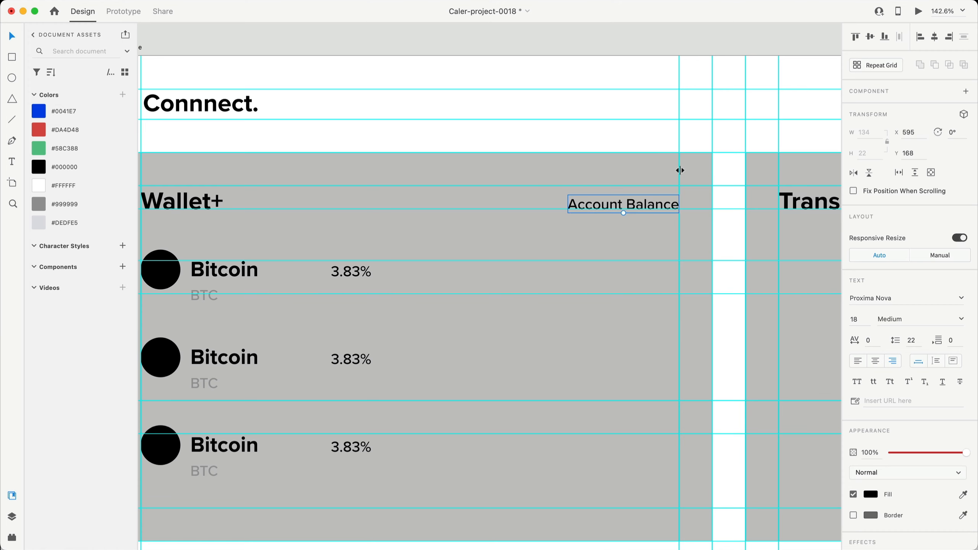
key(alt)
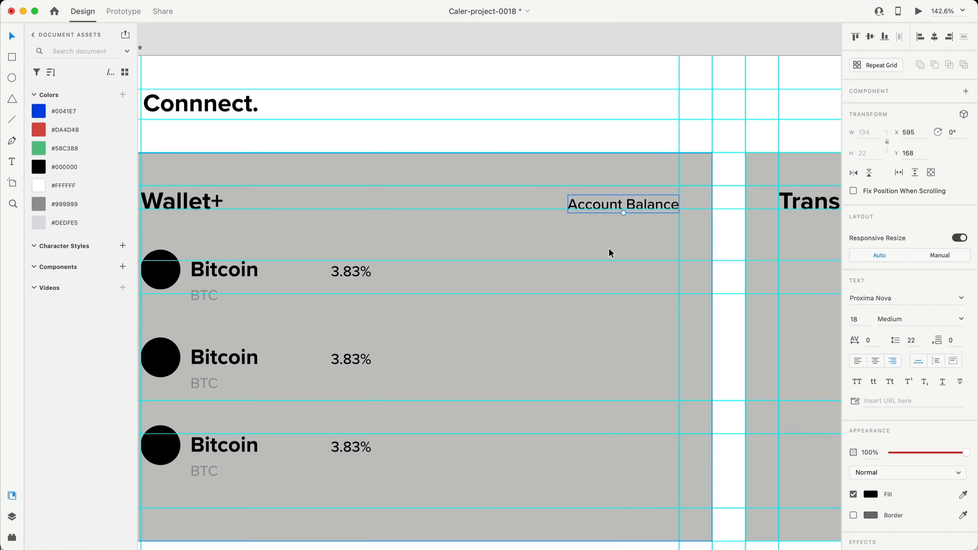
Duplicate the Wallet+ heading below Account Balance and turn it into right-aligned, size 36 text reading "USD $39,593.95"
scroll(606, 242, left, 2)
scroll(606, 242, down, 1)
drag(226, 170, 682, 212)
click(867, 318)
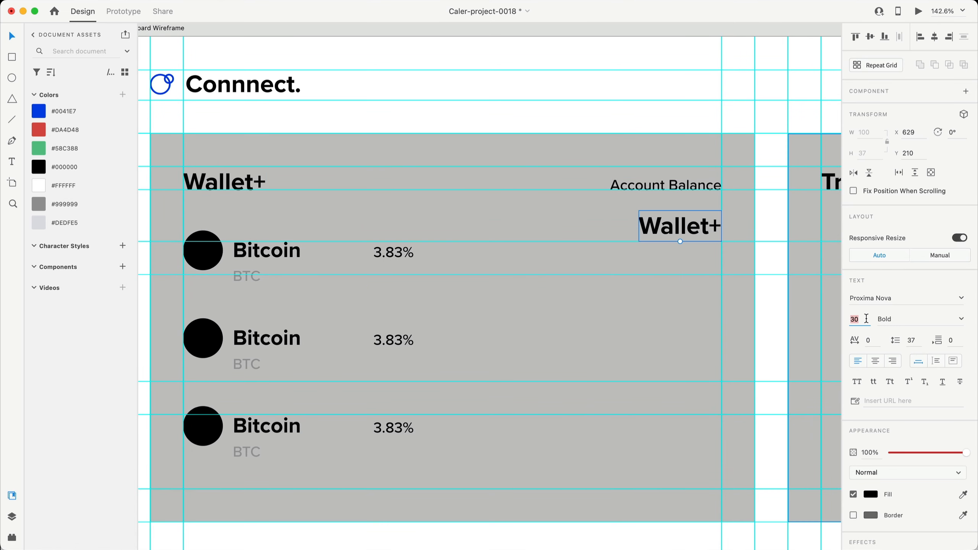
text(36)
key(Return)
click(893, 363)
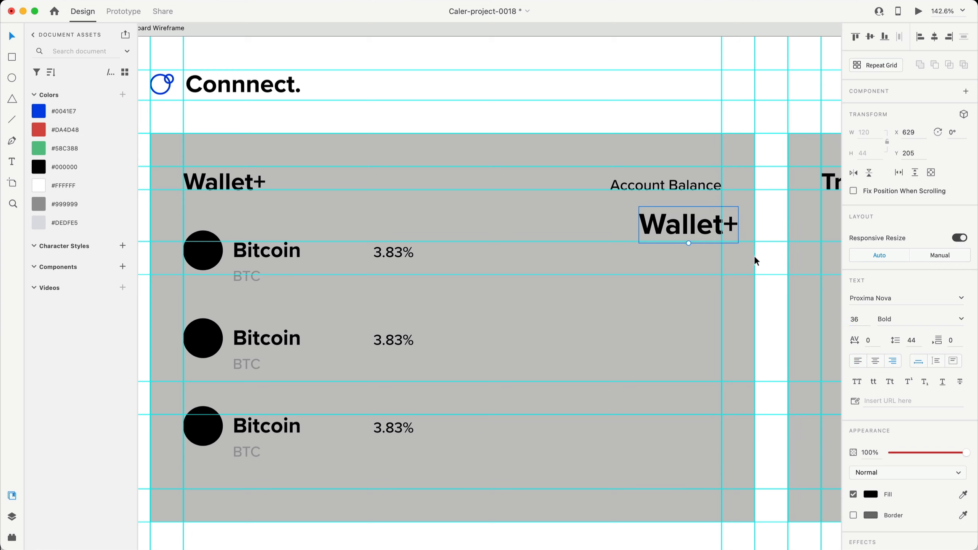
drag(692, 223, 675, 210)
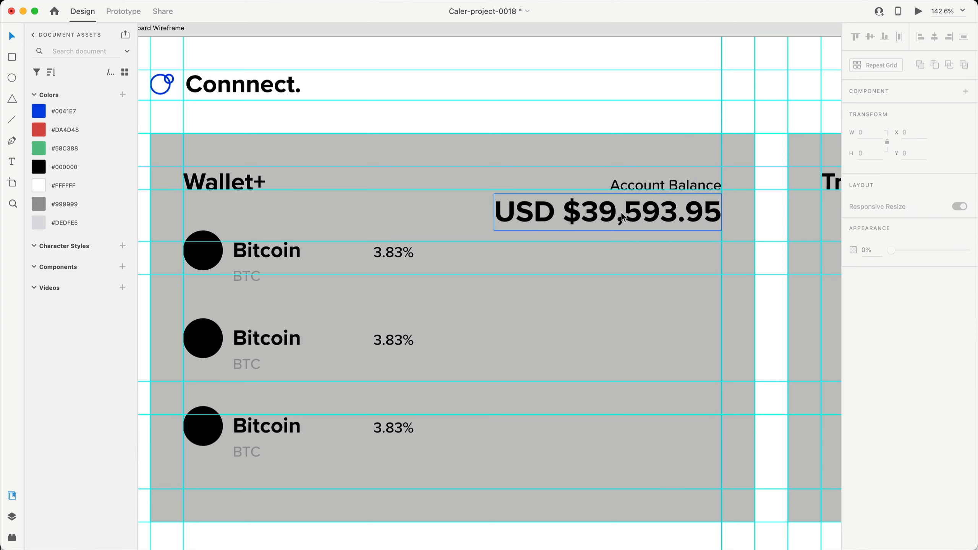
Color the Account Balance label #999999 and hide the guides
click(688, 187)
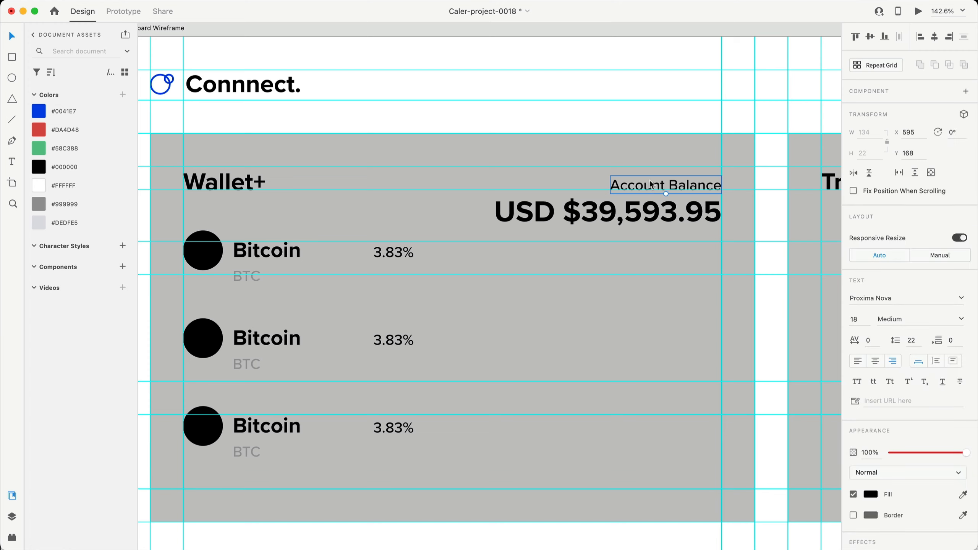
click(61, 209)
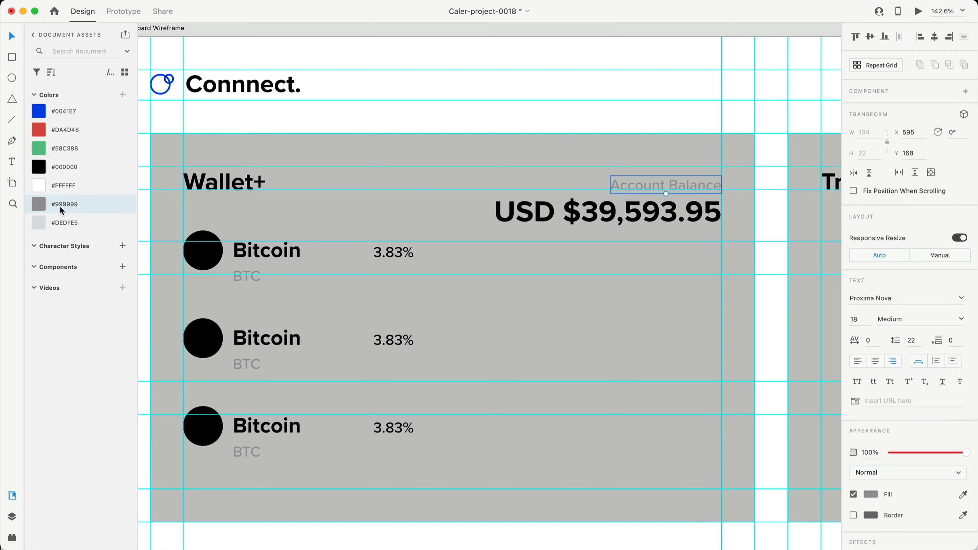
scroll(367, 189, down, 5)
click(212, 245)
scroll(369, 295, up, 1)
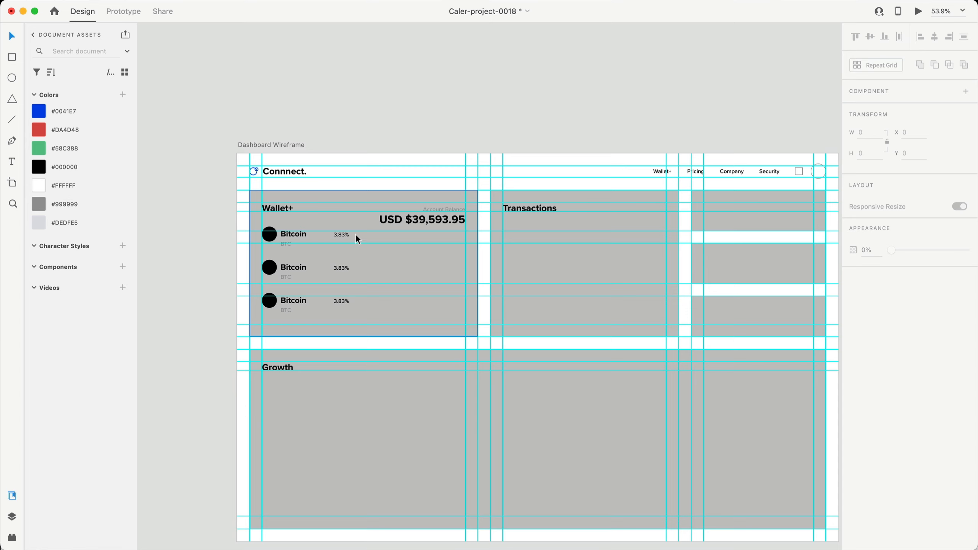
key(super+shift+apostrophe)
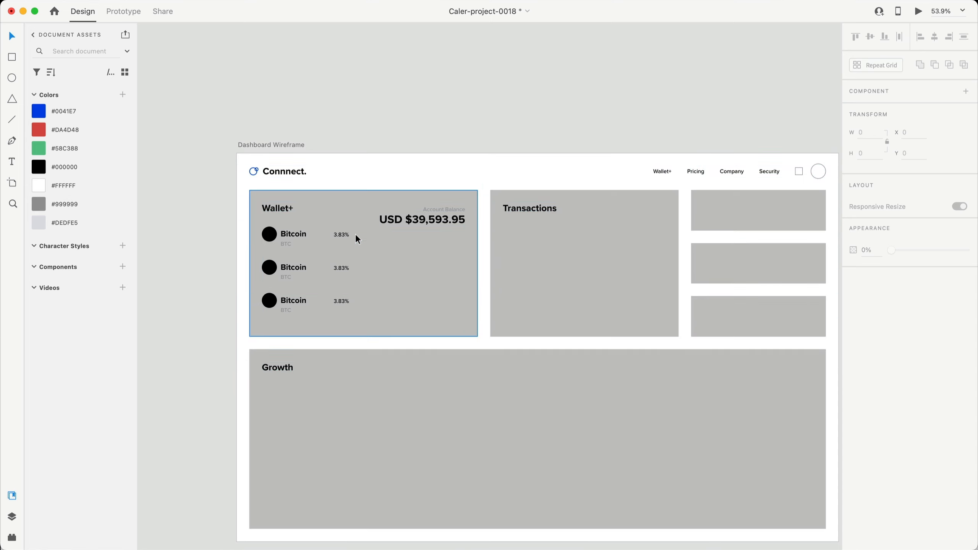
scroll(598, 46, right, 2)
scroll(572, 55, down, 3)
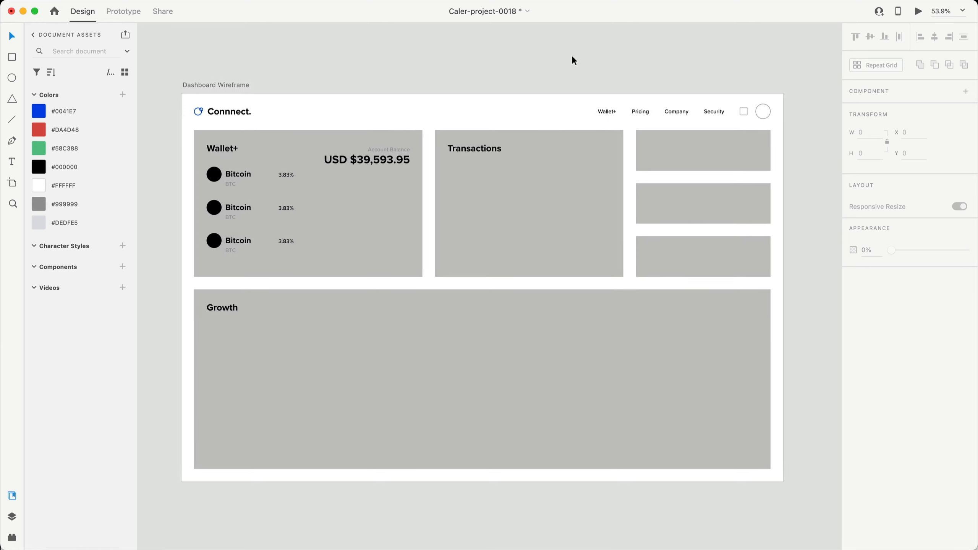
Copy the credit card group from the Finished Design artboard into the dashboard's Growth block at X 326, Y 704
scroll(571, 55, down, 5)
scroll(539, 88, left, 3)
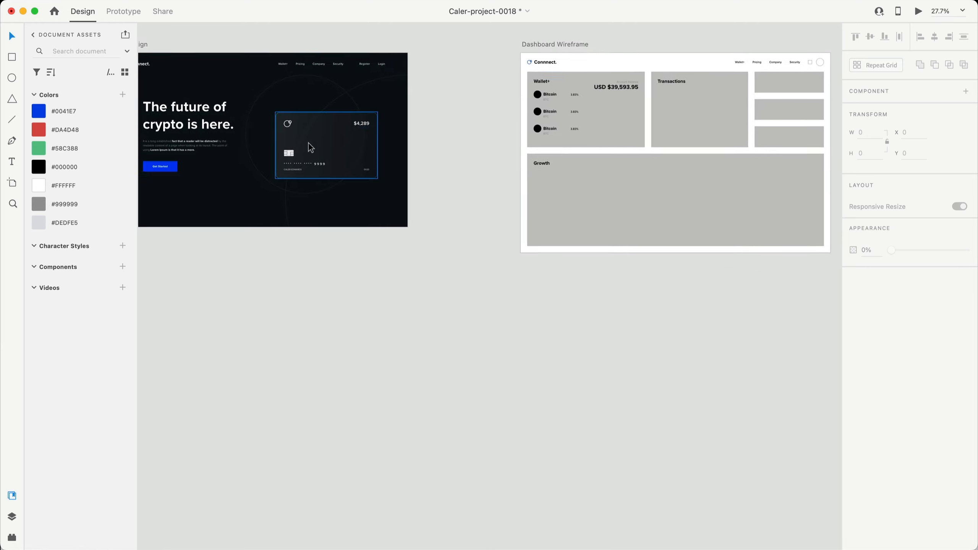
scroll(310, 146, left, 3)
scroll(311, 146, up, 1)
click(382, 156)
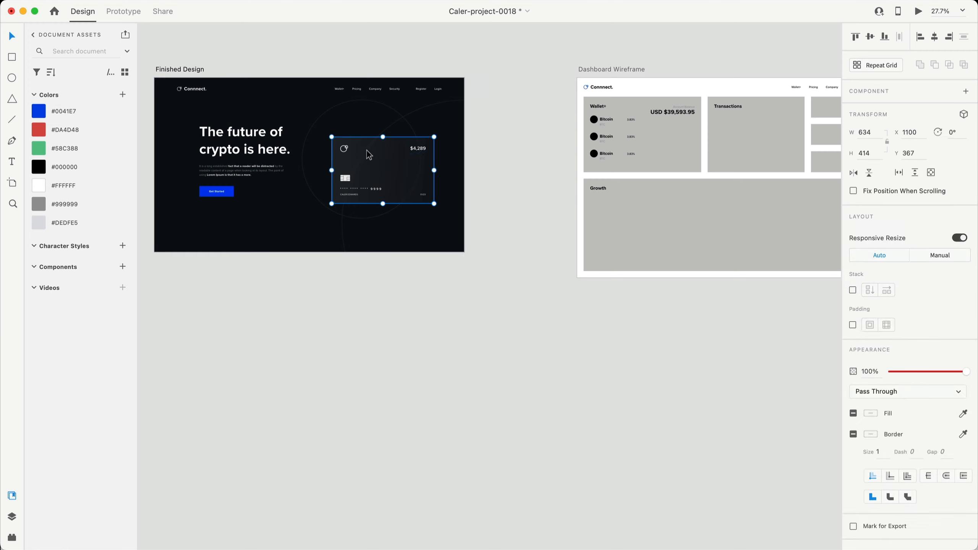
key(alt)
drag(366, 153, 578, 326)
drag(603, 338, 671, 215)
key(super+3)
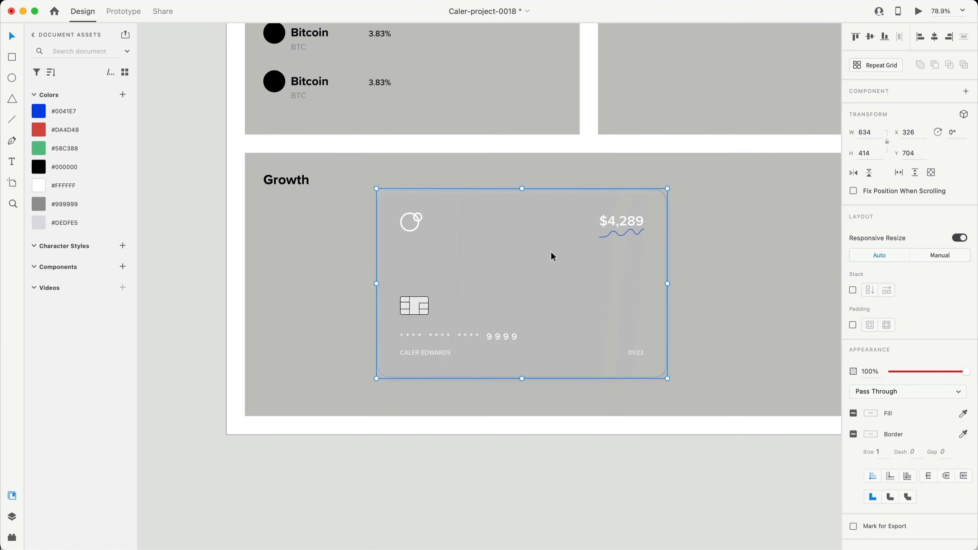
Change the card background's fill from a linear gradient to solid #000000 at 100% opacity
double_click(552, 254)
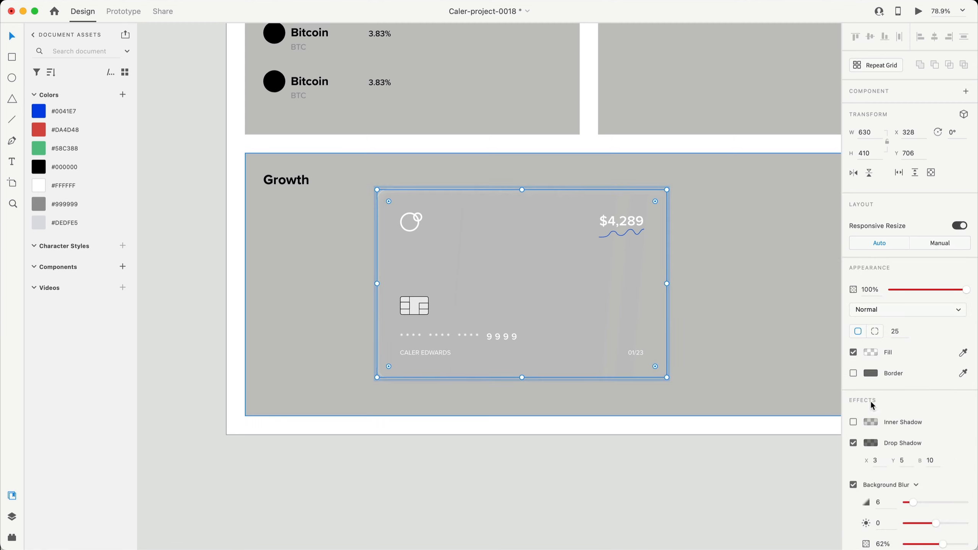
click(869, 356)
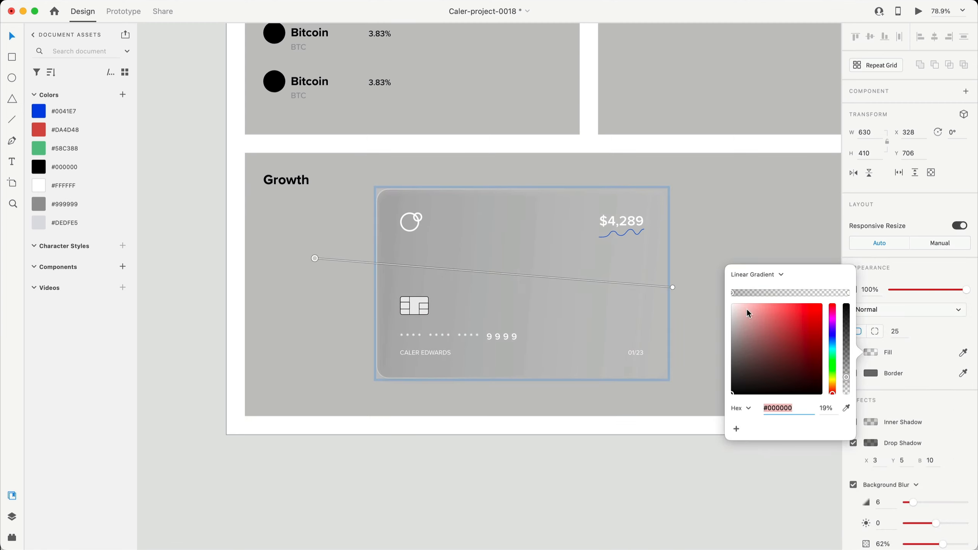
click(754, 275)
click(754, 265)
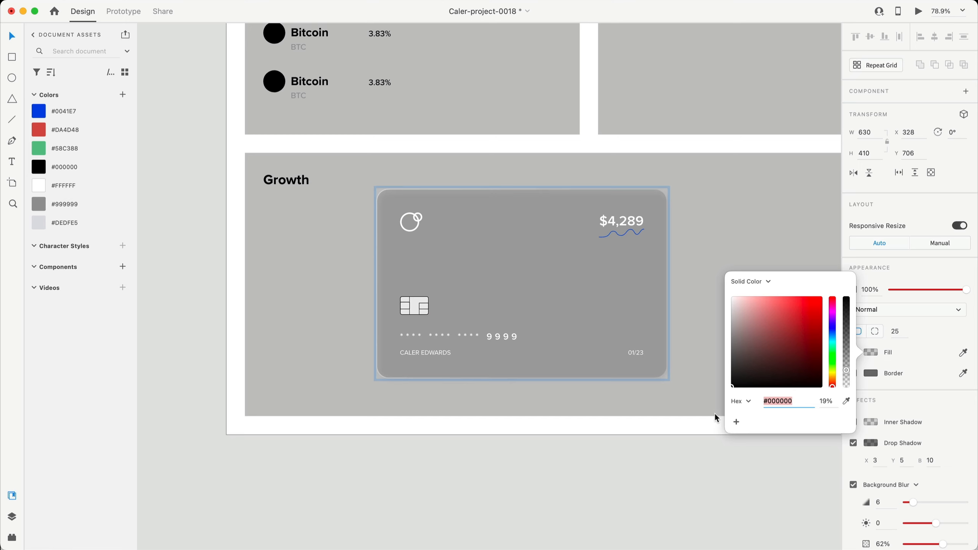
drag(843, 370, 851, 279)
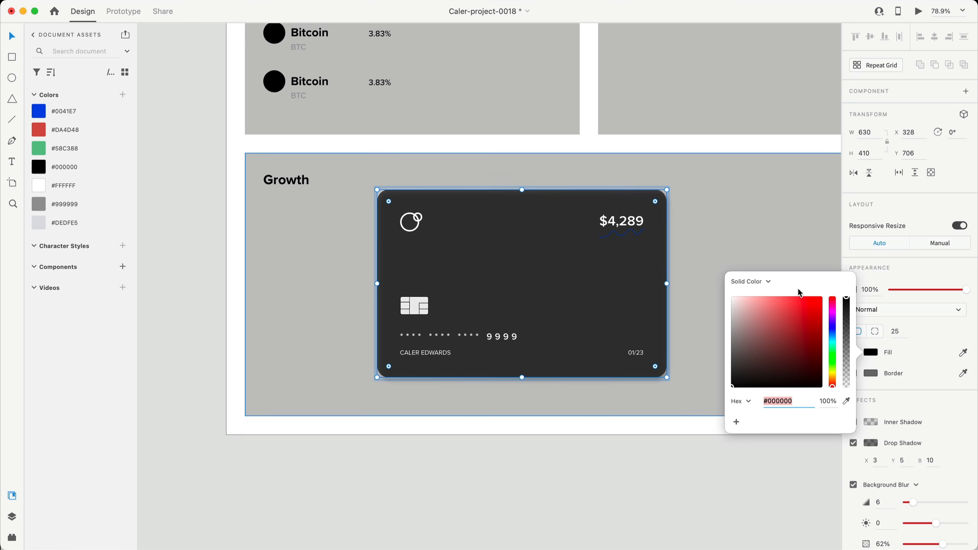
Turn off the drop shadow and background blur on the card background
click(853, 443)
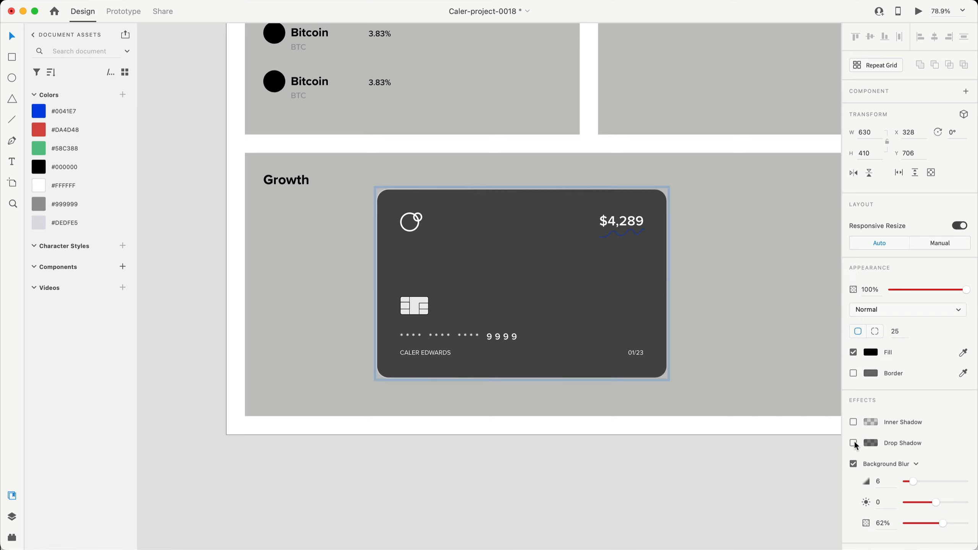
click(854, 464)
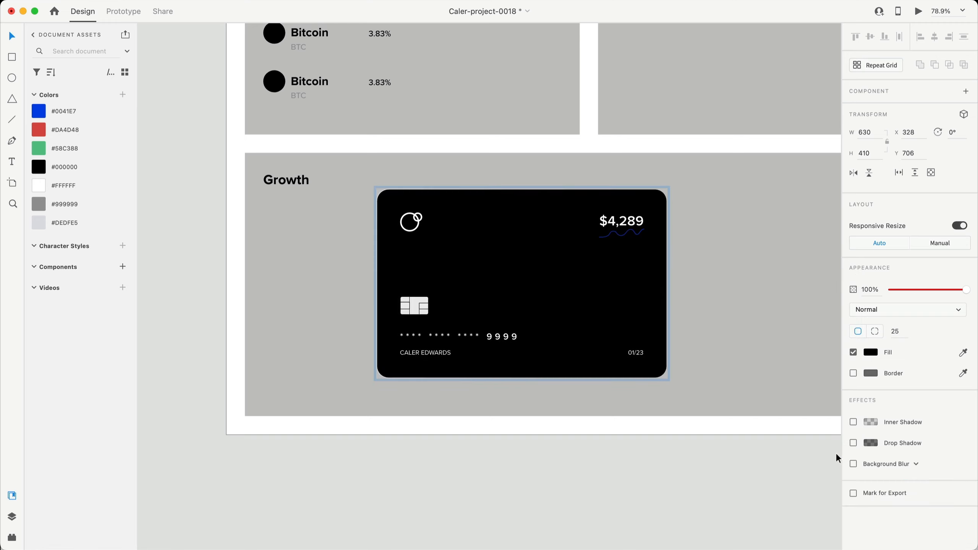
key(Escape)
Rotate the whole card group to 90° and move it up to X 368, Y 439
click(555, 302)
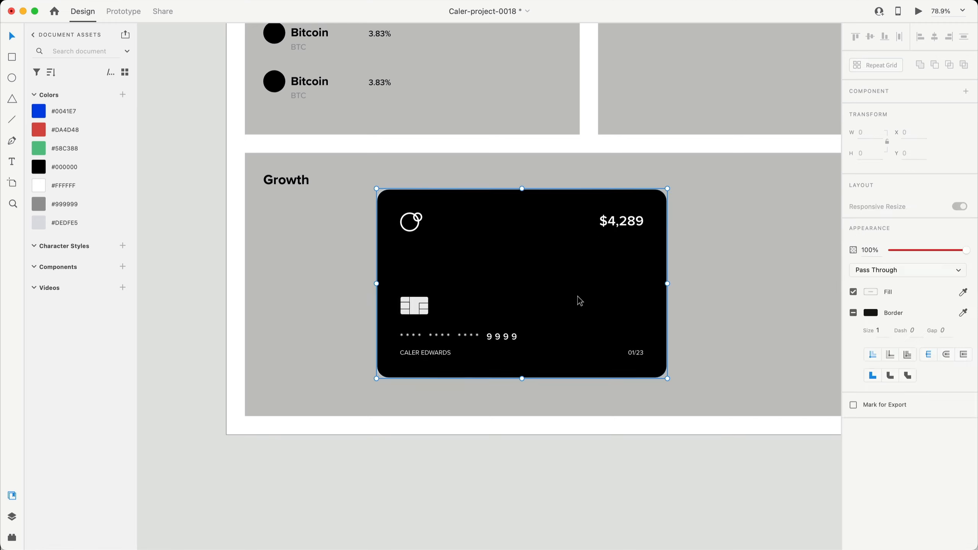
drag(669, 186, 575, 443)
drag(558, 268, 519, 192)
scroll(520, 192, up, 4)
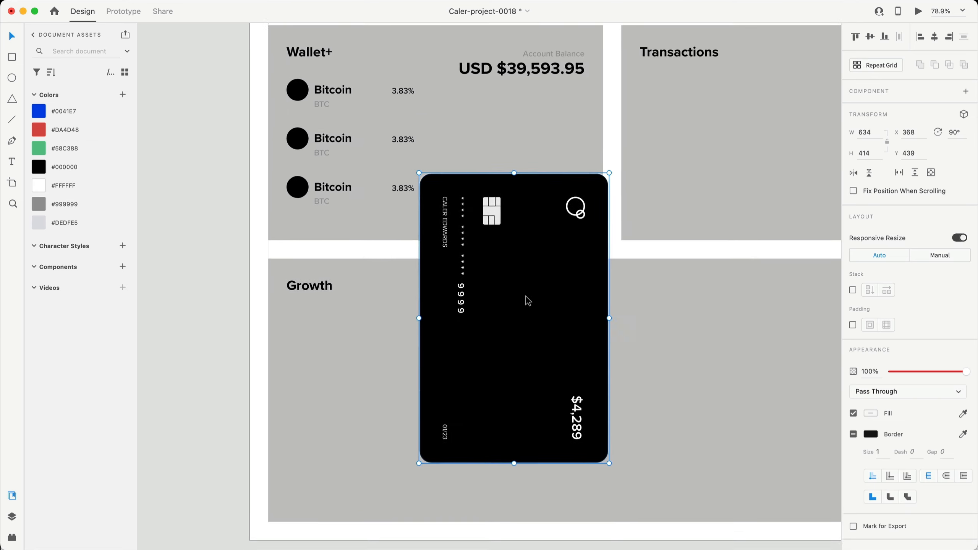
Move the rotated card up beneath the USD amount, to X 355, Y 274
drag(540, 318, 531, 251)
key(alt)
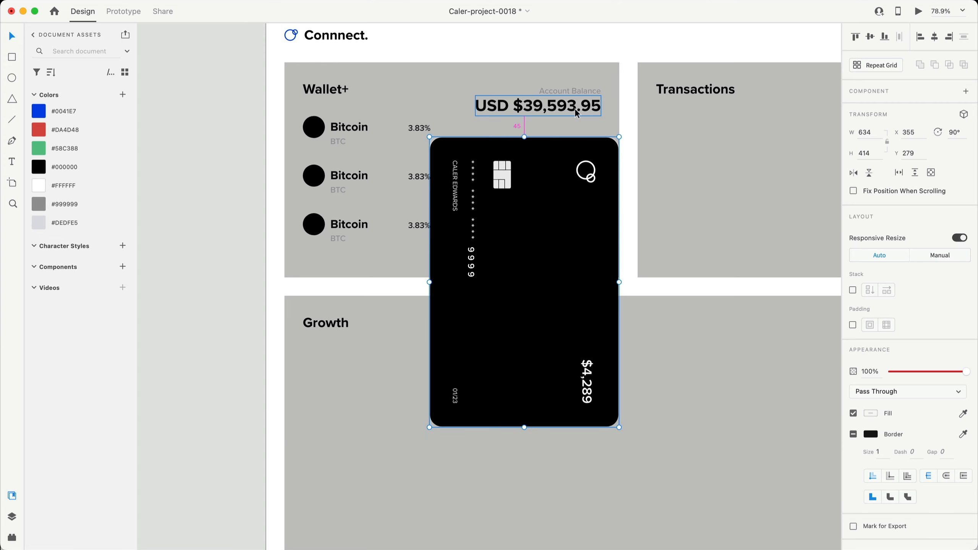
key(Up)
key(Up)
key(Up)
key(Up)
key(Up)
scroll(574, 108, up, 3)
scroll(574, 108, right, 2)
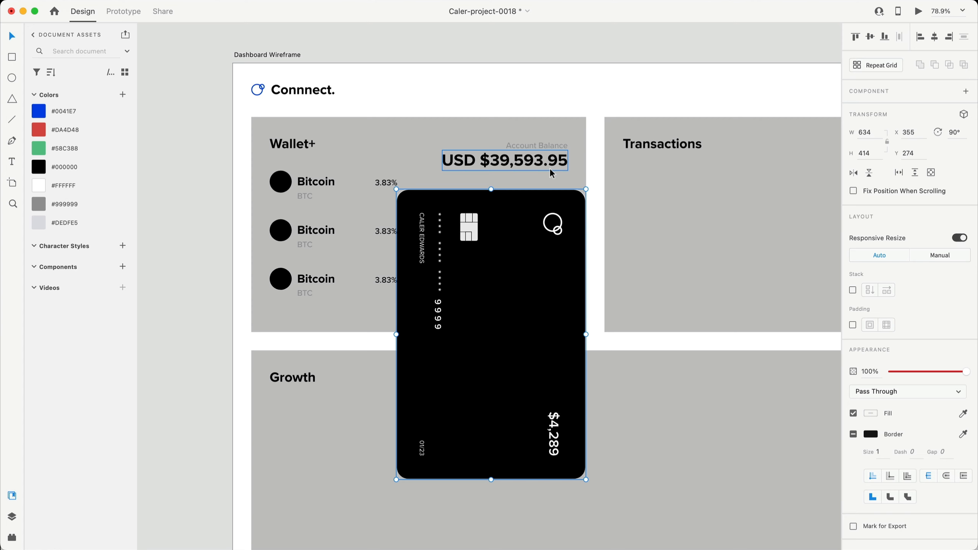
Show the guides and align the card's right edge with the Wallet+ block's right margin guide at X 315
key(super+;)
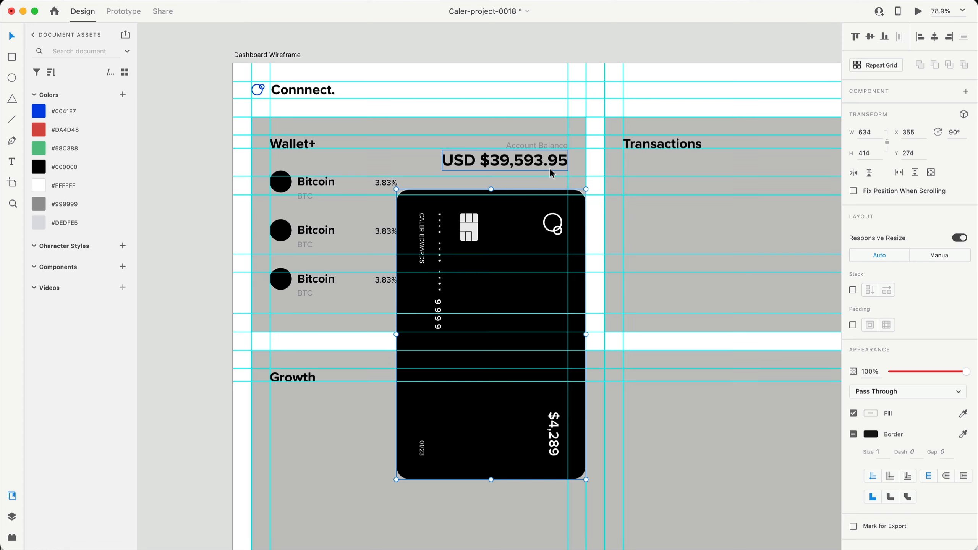
scroll(549, 169, up, 1)
scroll(549, 169, right, 1)
drag(537, 226, 518, 227)
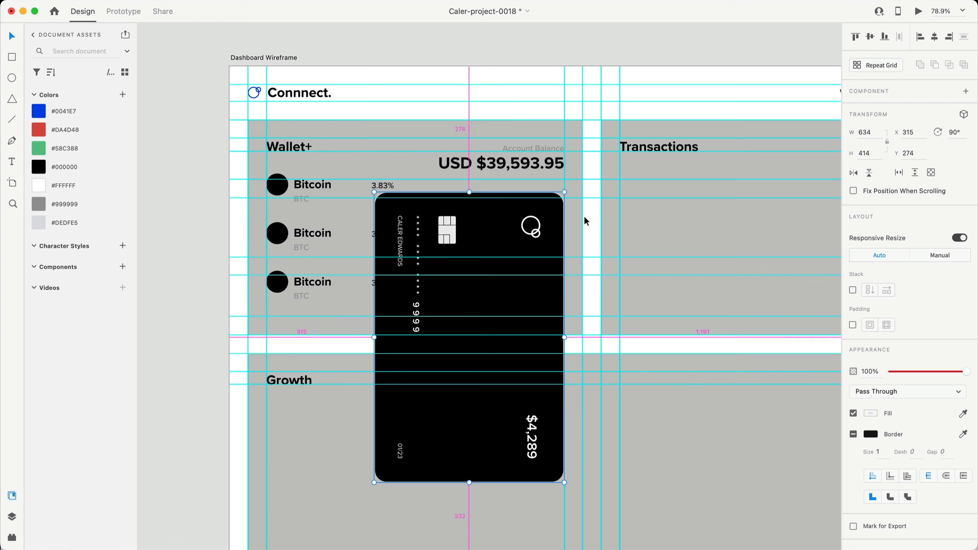
Scale the card down proportionally to clear the percentage texts, keeping its right edge on the margin guide, and hide the guides
scroll(505, 218, up, 3)
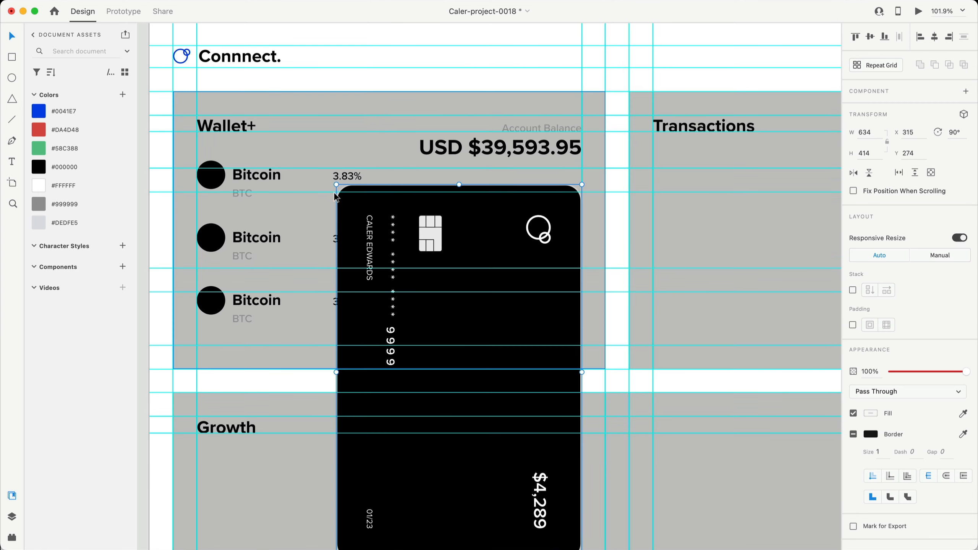
drag(338, 186, 398, 221)
scroll(398, 221, down, 3)
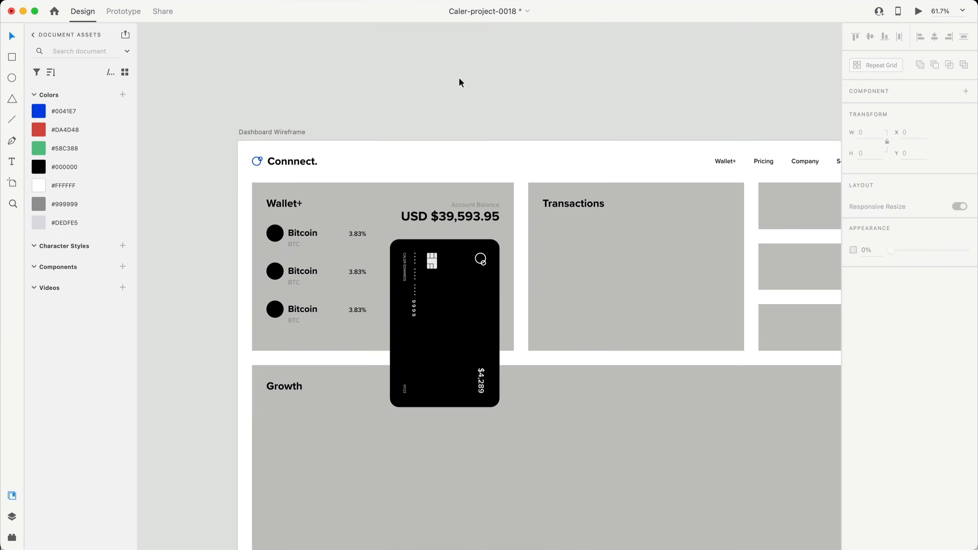
Bring the Wallet+ block's grey background rectangle to the front
click(385, 185)
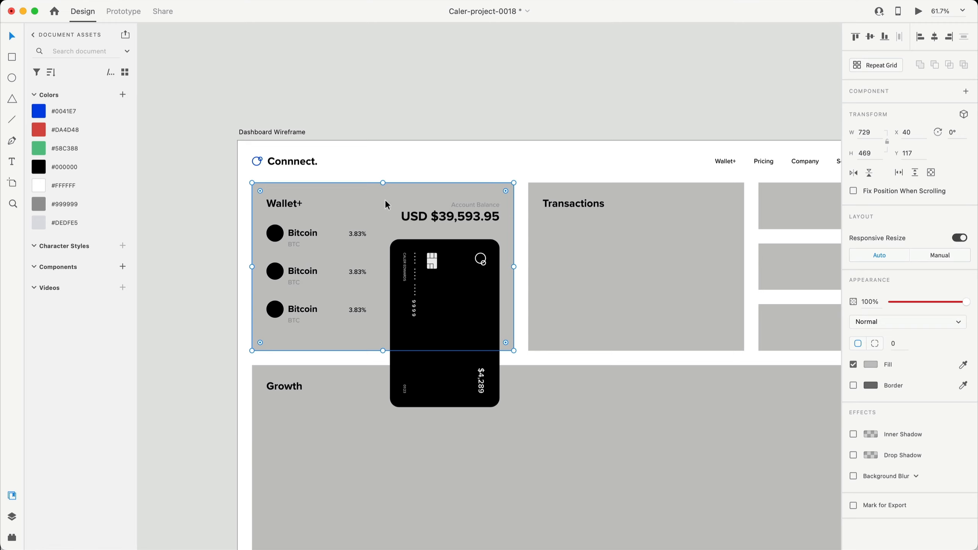
key(super+shift+bracketright)
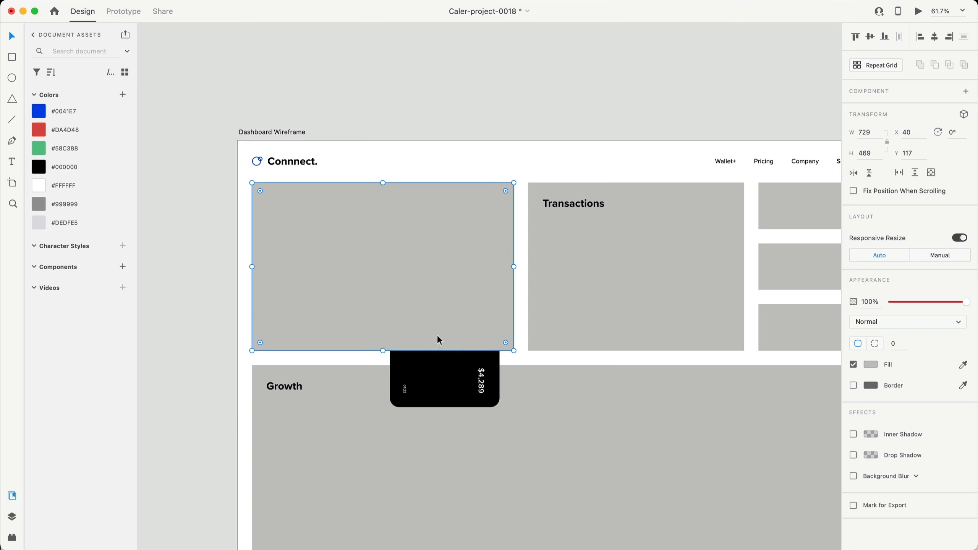
Mask the rotated credit card with the Wallet+ block's grey background rectangle
shift+click(450, 368)
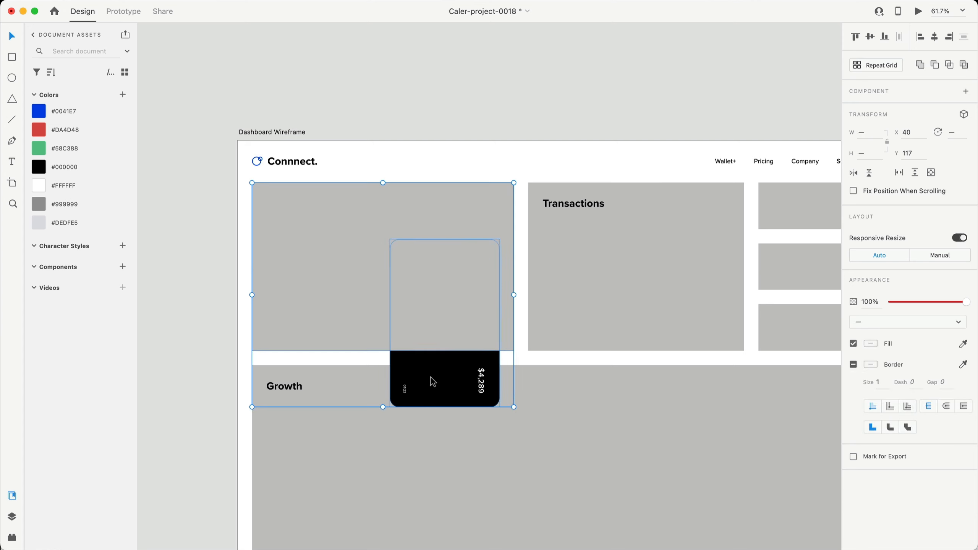
key(super+shift+m)
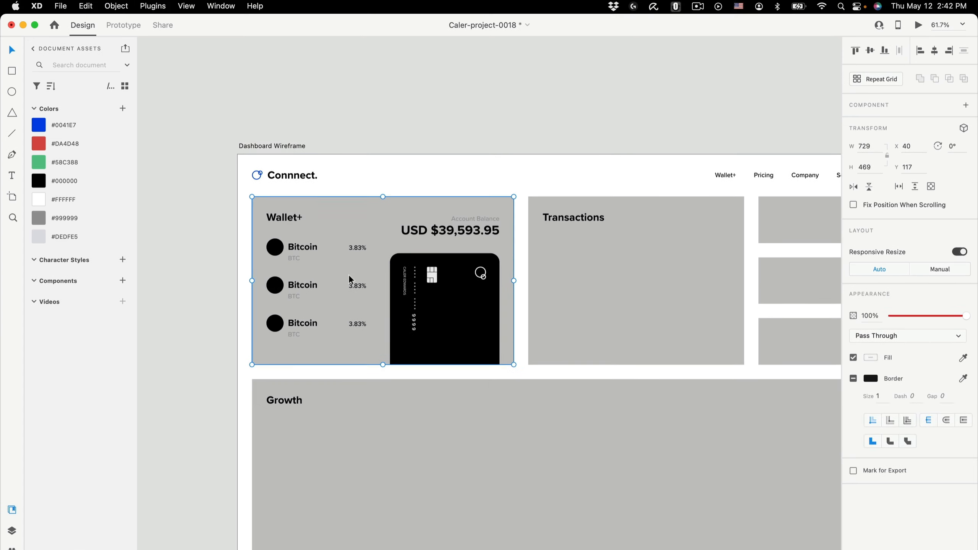
click(118, 6)
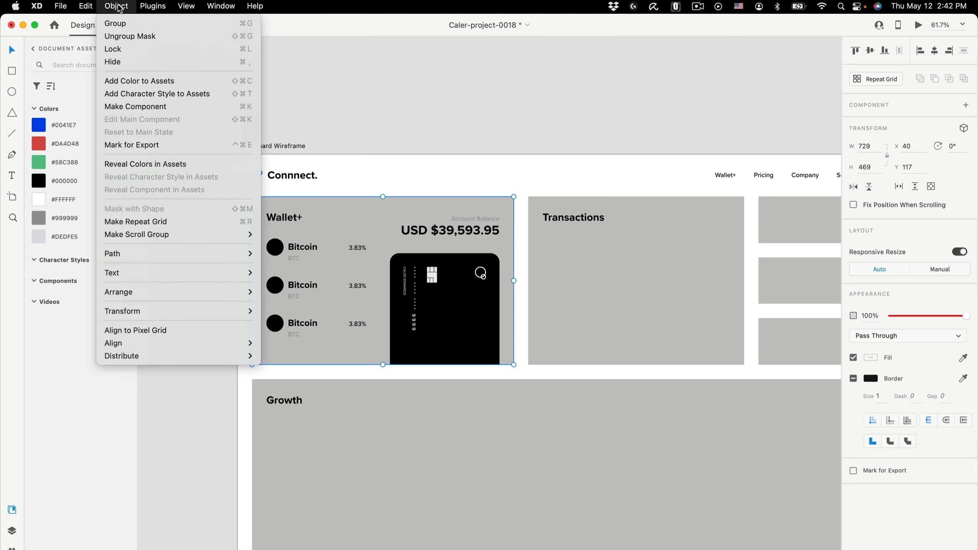
click(485, 103)
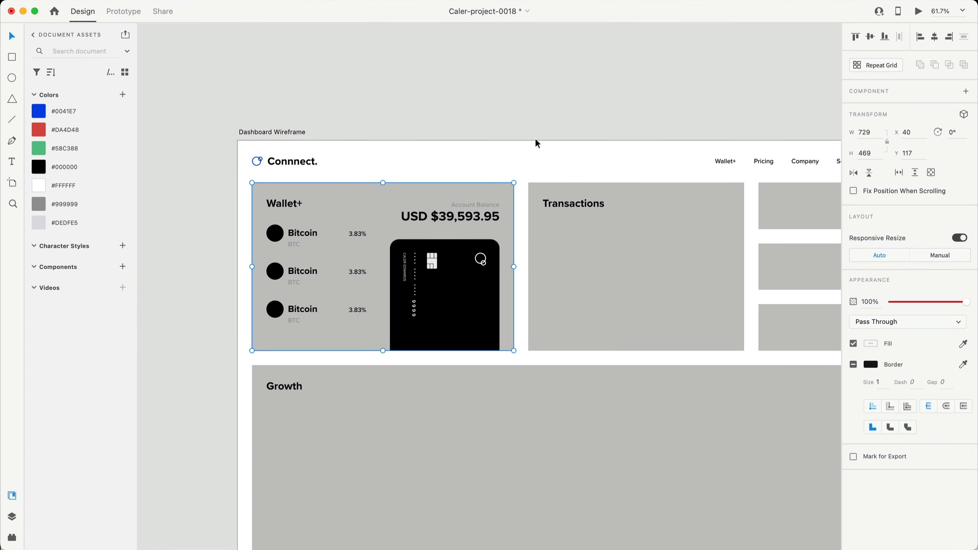
mouse_move(458, 294)
mouse_down()
mouse_move(477, 287)
mouse_move(464, 272)
mouse_move(468, 281)
mouse_up()
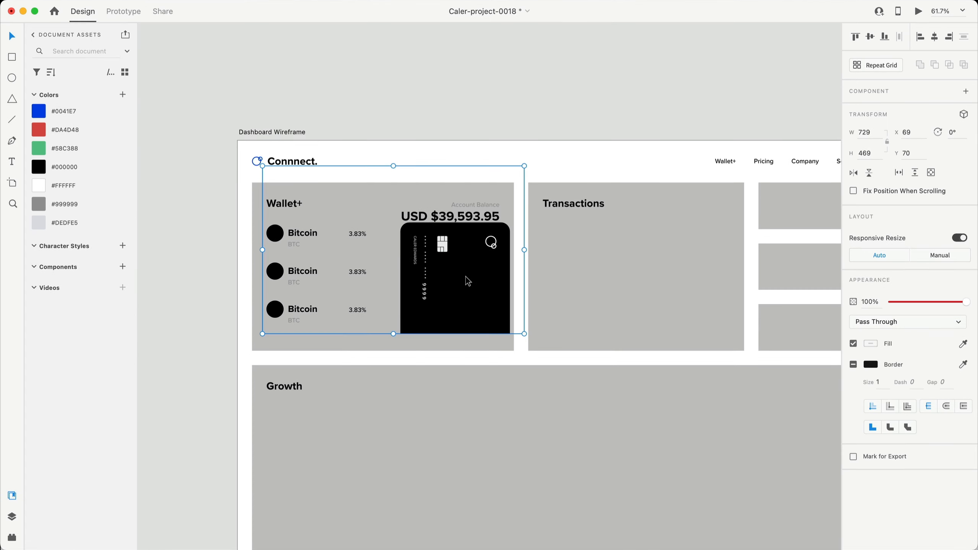
key(super+z)
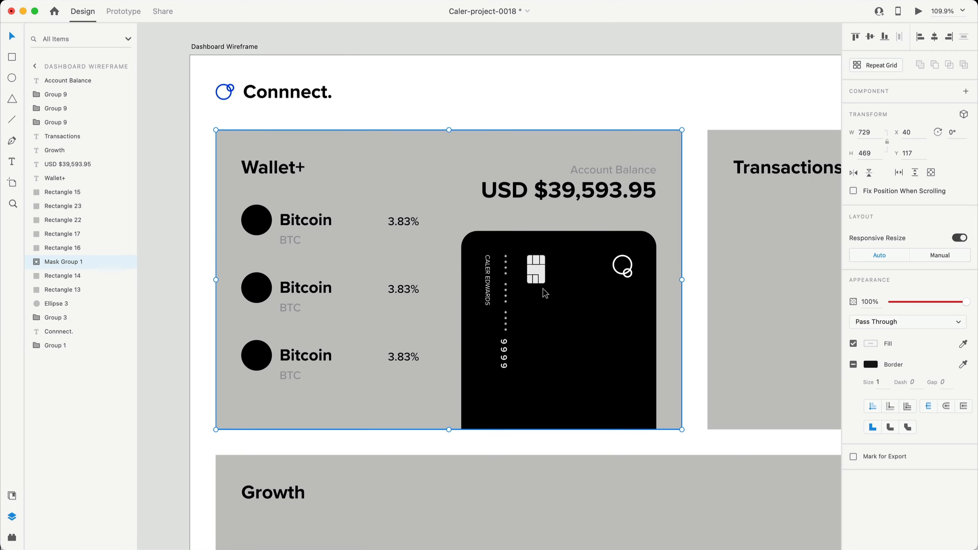
Send the card's mask group to the back of the layer order and bring it forward again to just above Rectangle 14
key(super+shift+bracketleft)
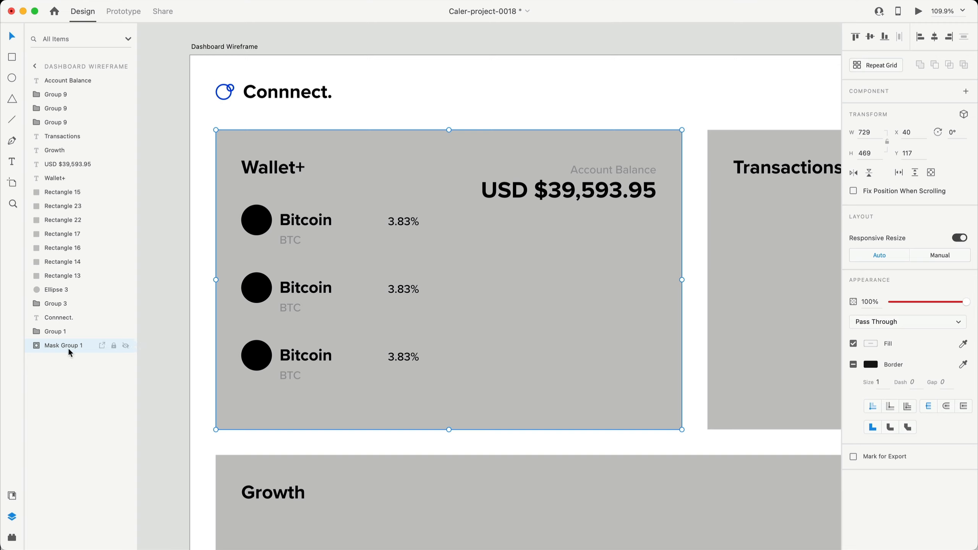
key(super+bracketright)
key(super+bracketright)
key(super+bracketright)
key(super+bracketright)
key(super+bracketright)
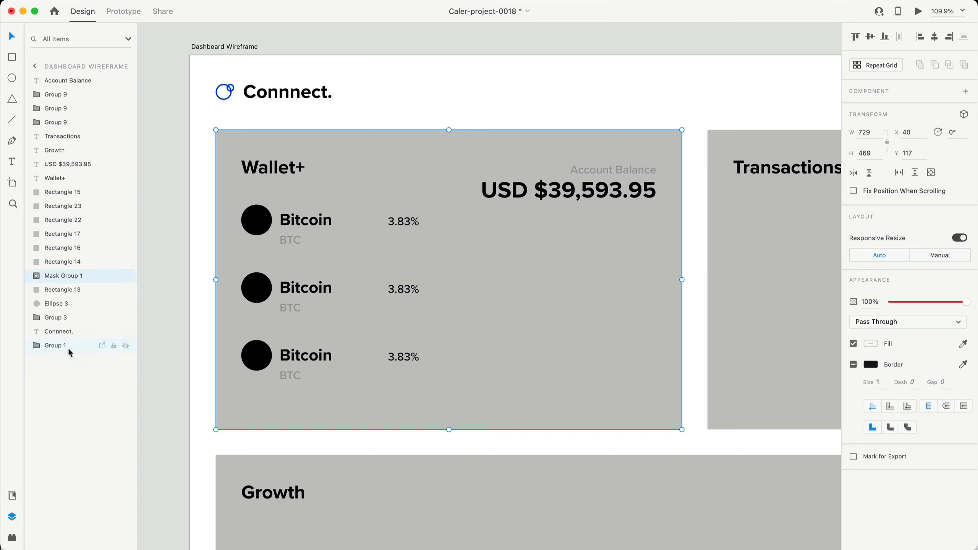
key(super+bracketright)
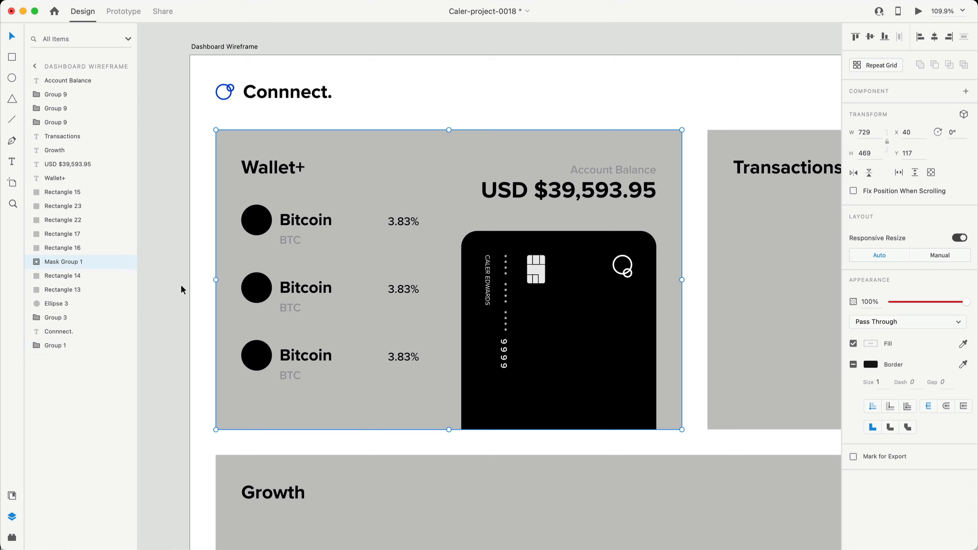
click(570, 195)
click(400, 223)
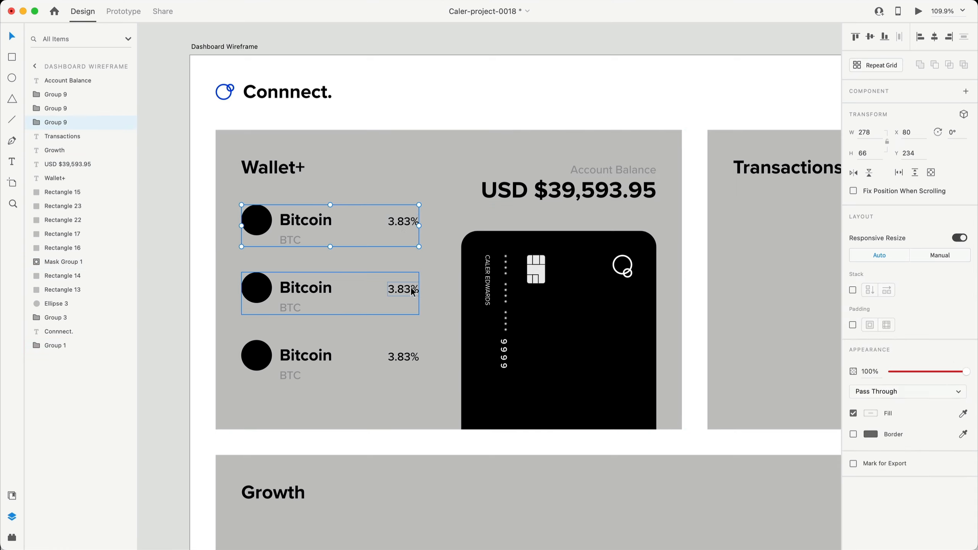
click(401, 290)
click(300, 168)
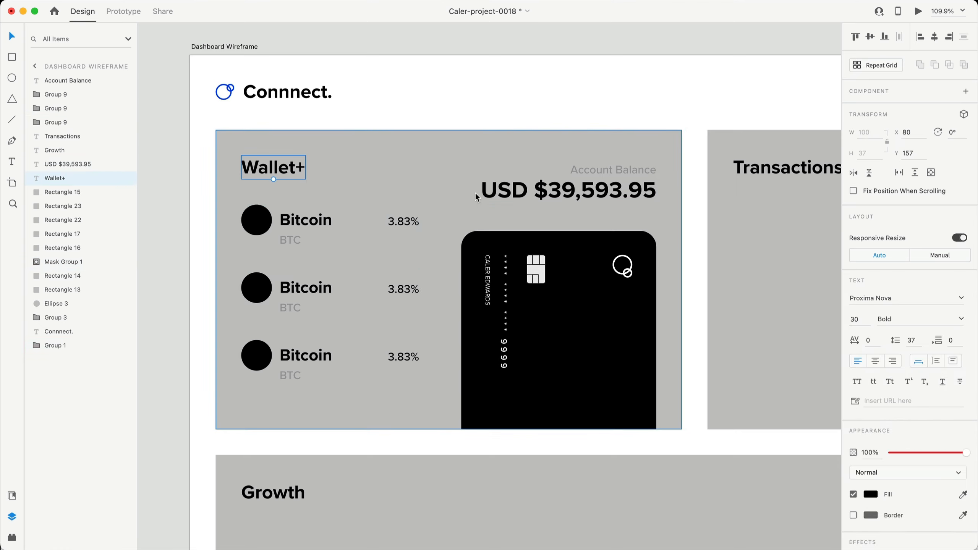
click(639, 89)
scroll(393, 243, down, 3)
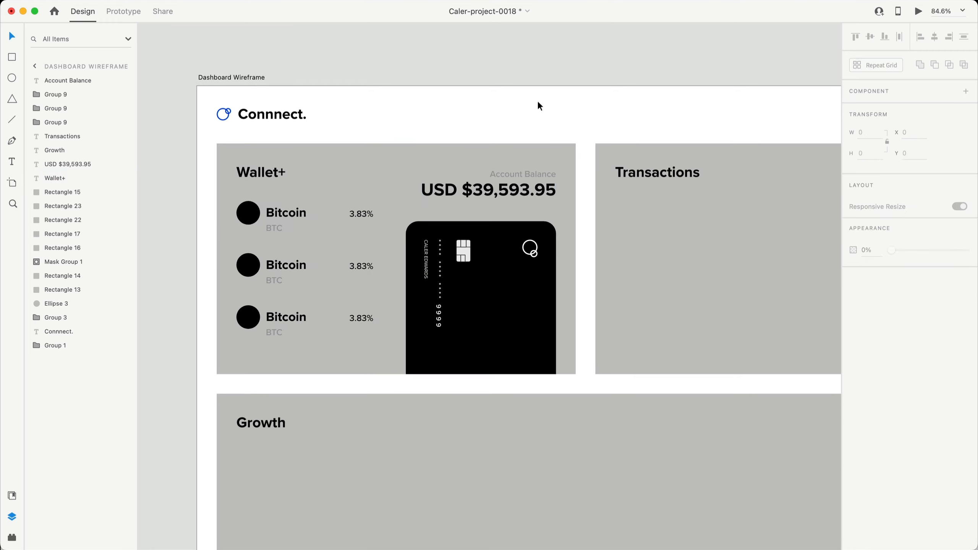
scroll(538, 106, down, 3)
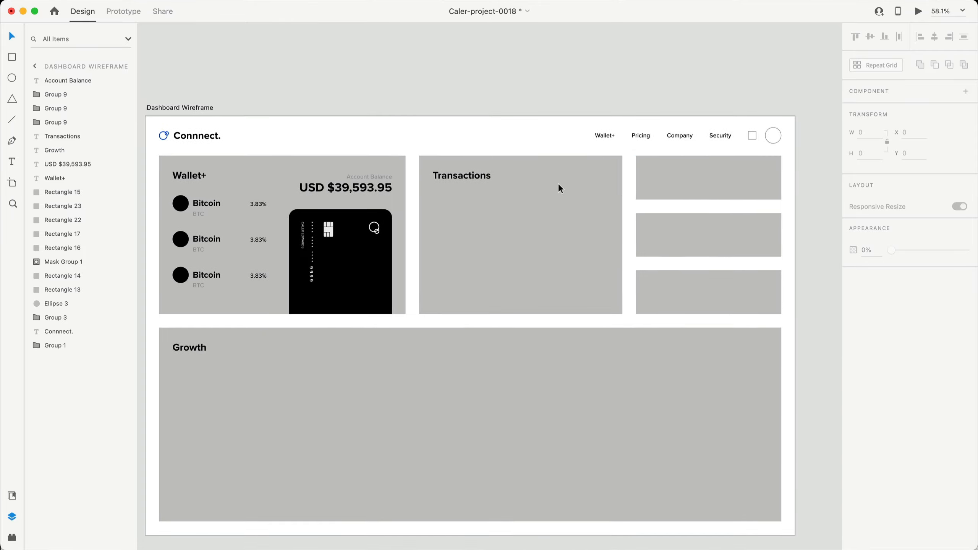
Show the guides and copy the Account Balance label into the Transactions block, right-aligned to its right margin guide at Y 168
scroll(559, 246, up, 4)
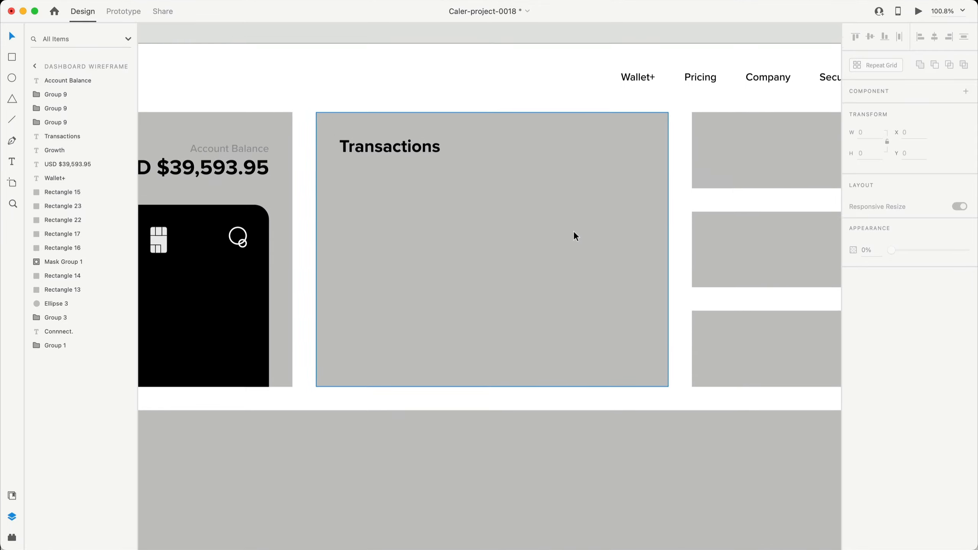
scroll(573, 231, up, 1)
key(super+shift+apostrophe)
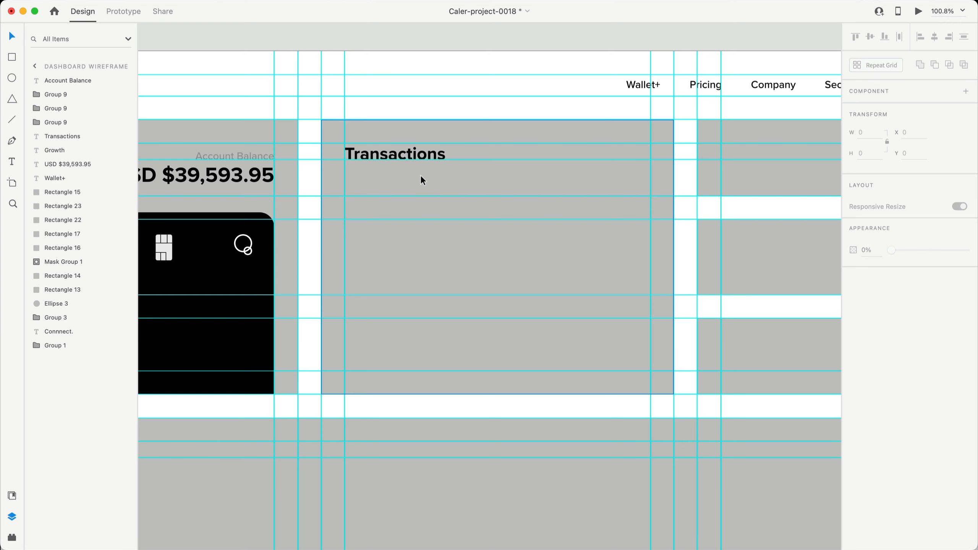
alt+drag(246, 156, 511, 158)
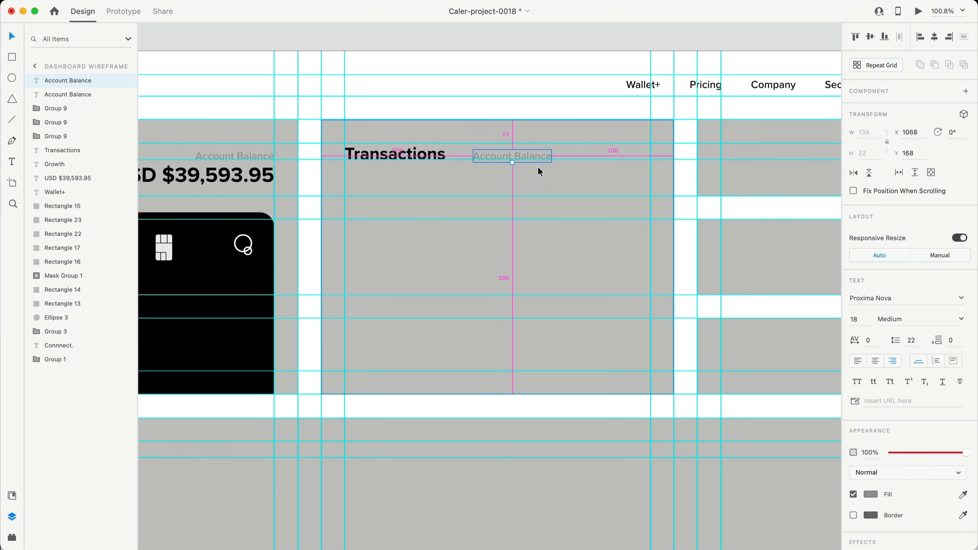
scroll(546, 166, right, 3)
scroll(521, 163, up, 5)
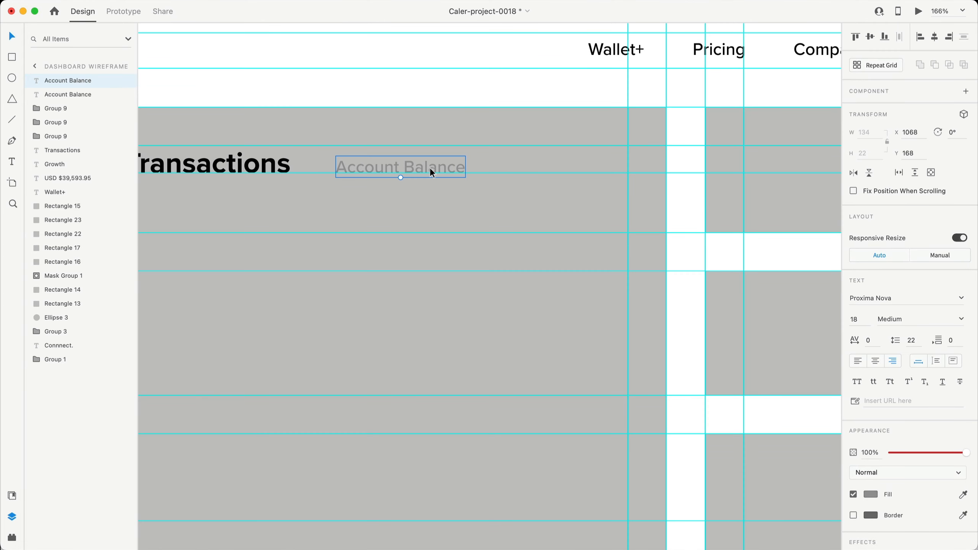
drag(431, 169, 621, 174)
Change the copied label's text in the Transactions block to "Amount"
scroll(608, 164, left, 2)
double_click(656, 147)
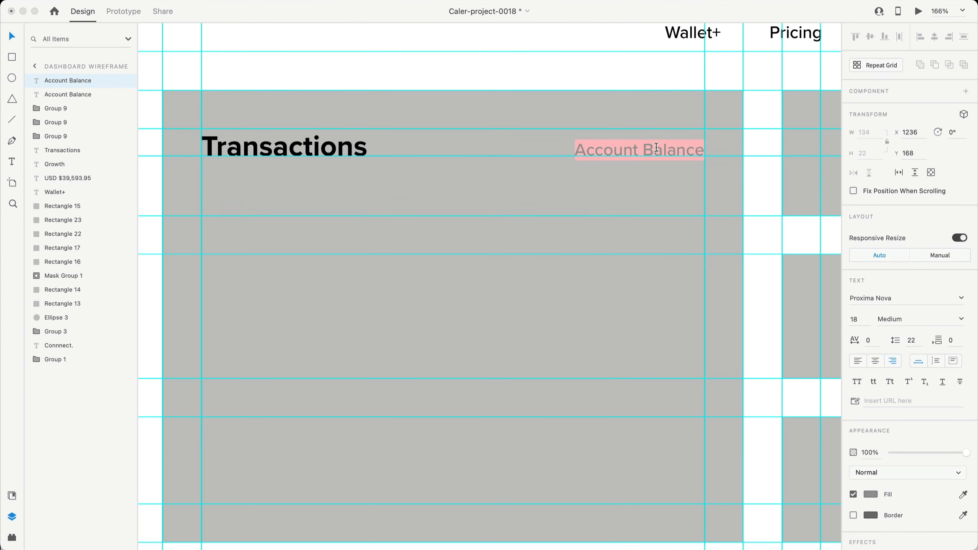
text(Amount)
key(Escape)
Copy the Amount label to its left at Y 168 and change the copy's text to "Type"
alt+drag(675, 149, 578, 147)
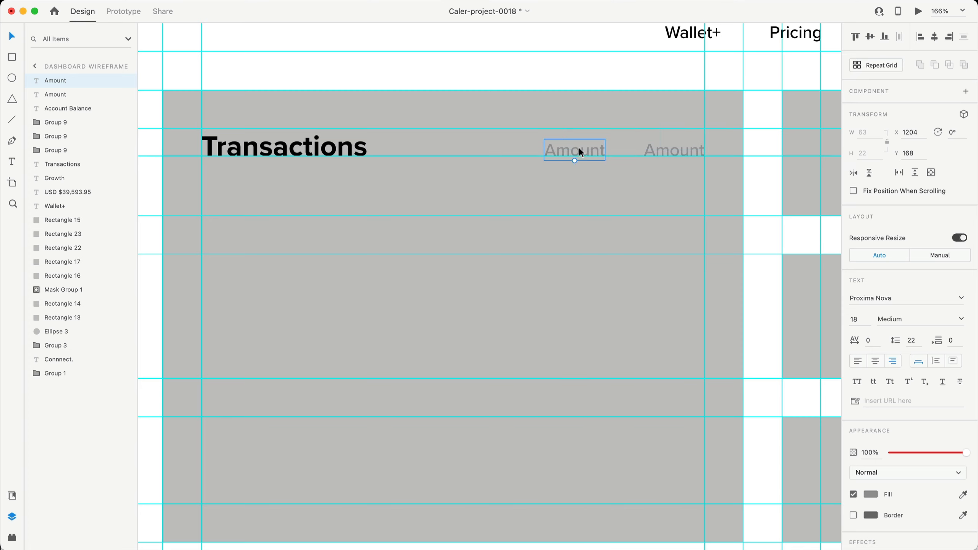
double_click(580, 148)
text(Type)
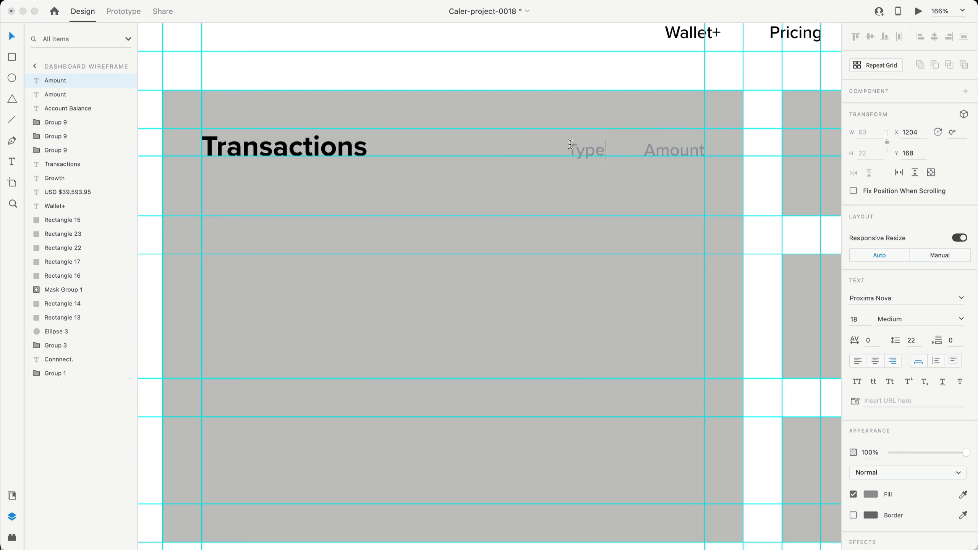
key(Escape)
Copy the Type label to its left at Y 168 and change the copy's text to "Date"
alt+drag(586, 159, 509, 153)
double_click(511, 155)
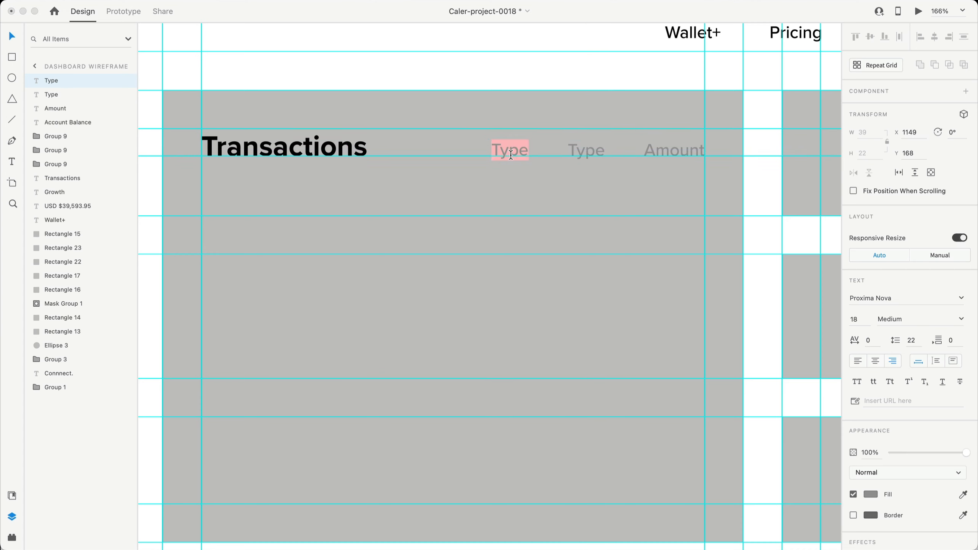
text(Date)
click(570, 55)
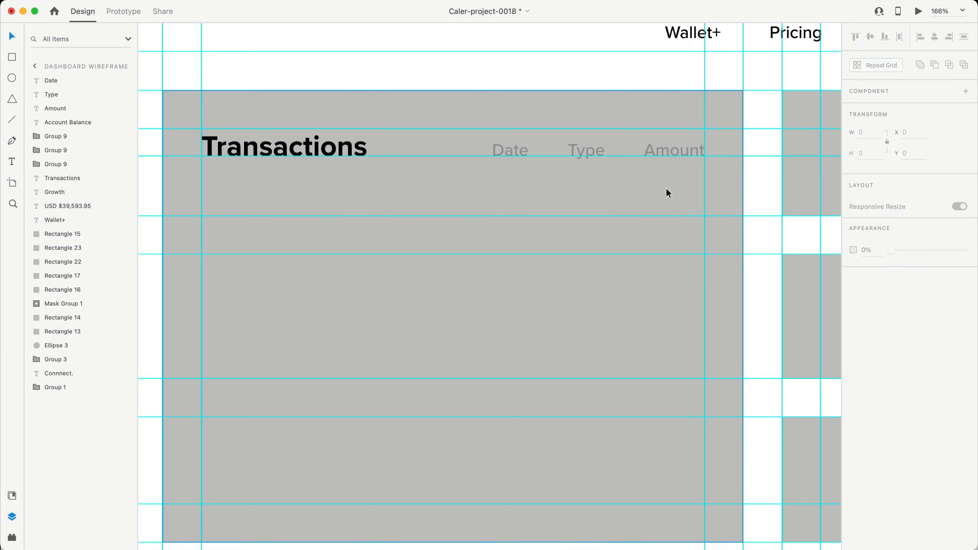
Move the Date and Type labels together 40 px left, with Date at X 1110
click(597, 153)
shift+click(522, 151)
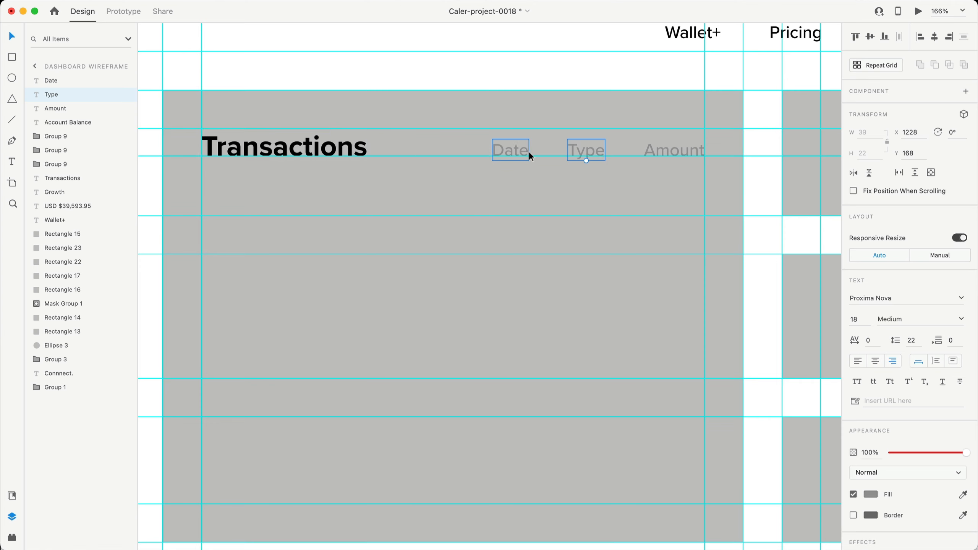
key(shift+Left)
key(shift+Left)
key(shift+Left)
key(shift+Left)
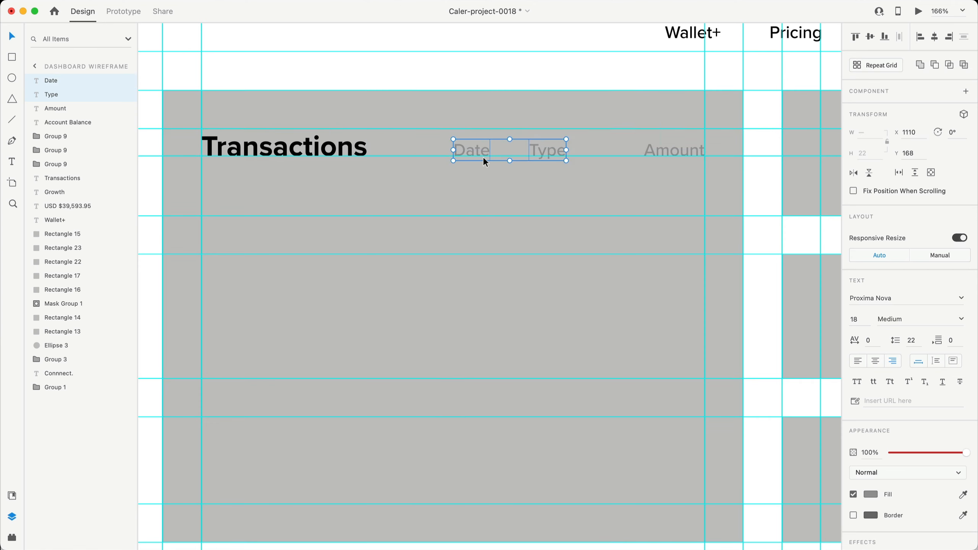
Move only the Date label another 40 px left, to X 1070
click(491, 64)
click(470, 151)
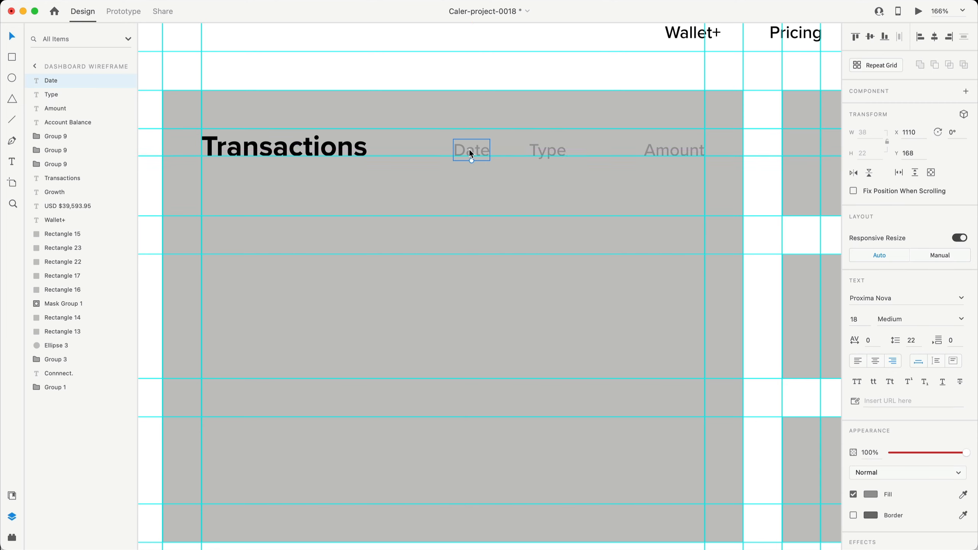
key(shift+Left)
key(shift+Left)
key(shift+Left)
key(shift+Left)
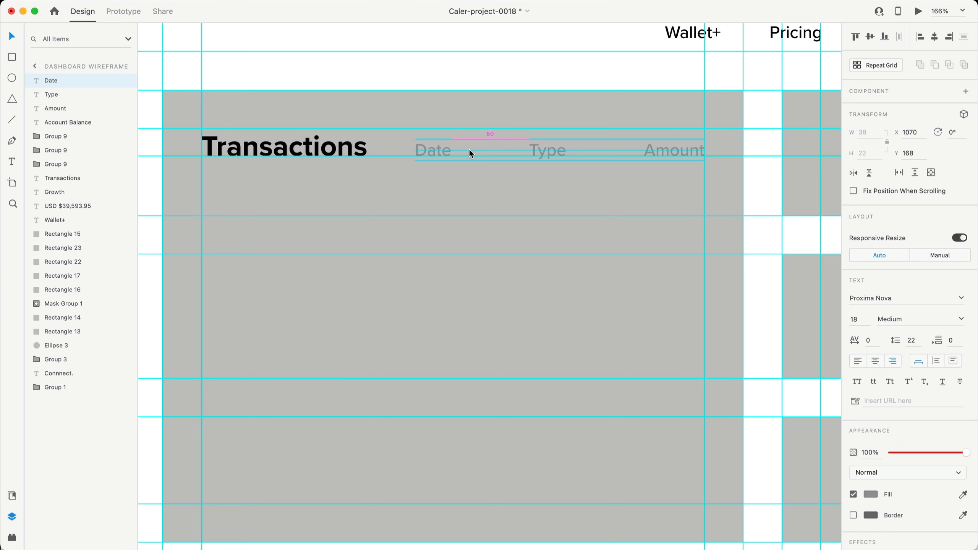
click(546, 149)
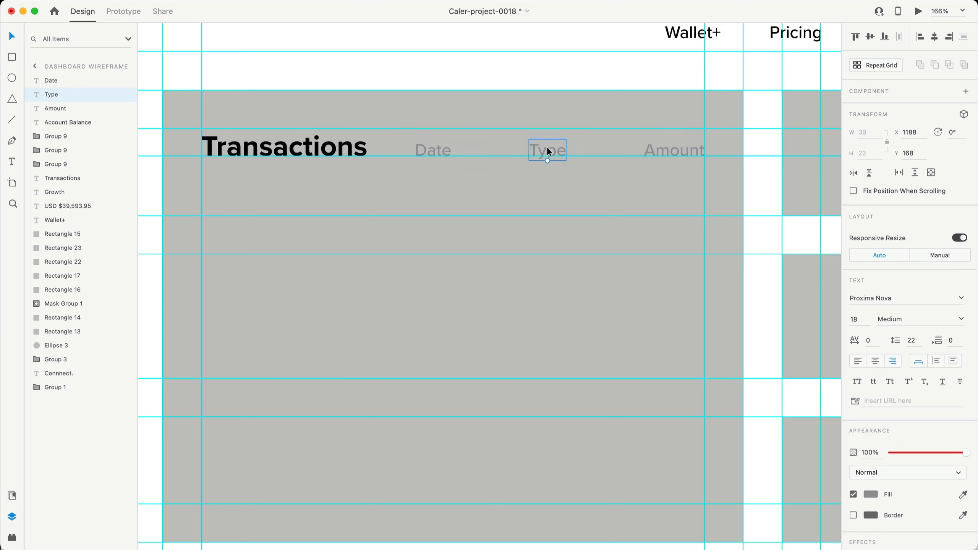
click(621, 76)
Copy the Date label beneath the Transactions heading, left-align its text and colour it black (#000000)
drag(448, 165, 284, 220)
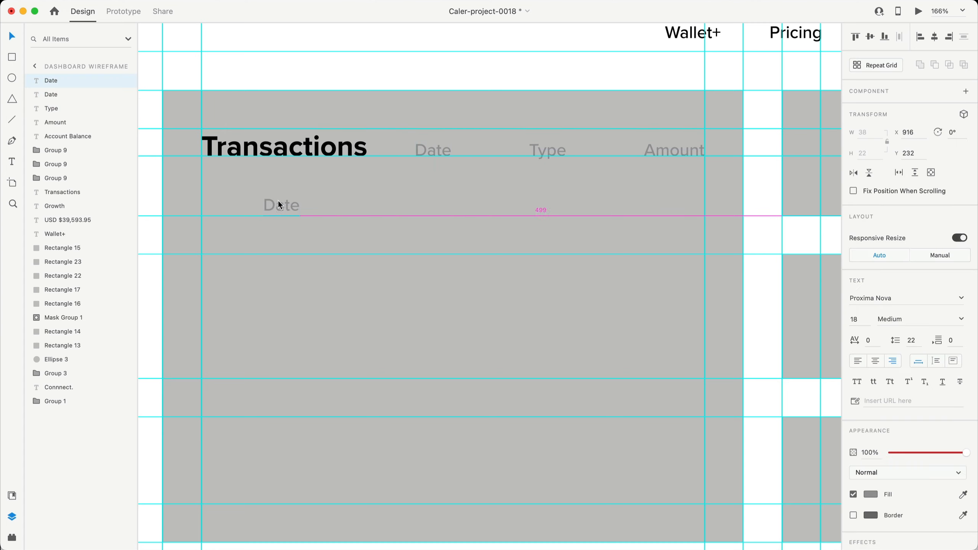
click(858, 360)
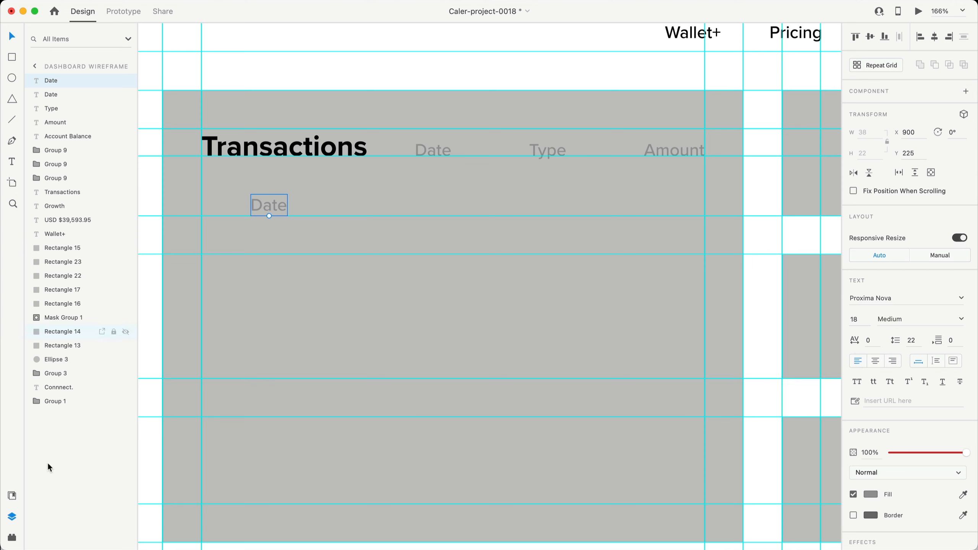
click(12, 496)
click(39, 167)
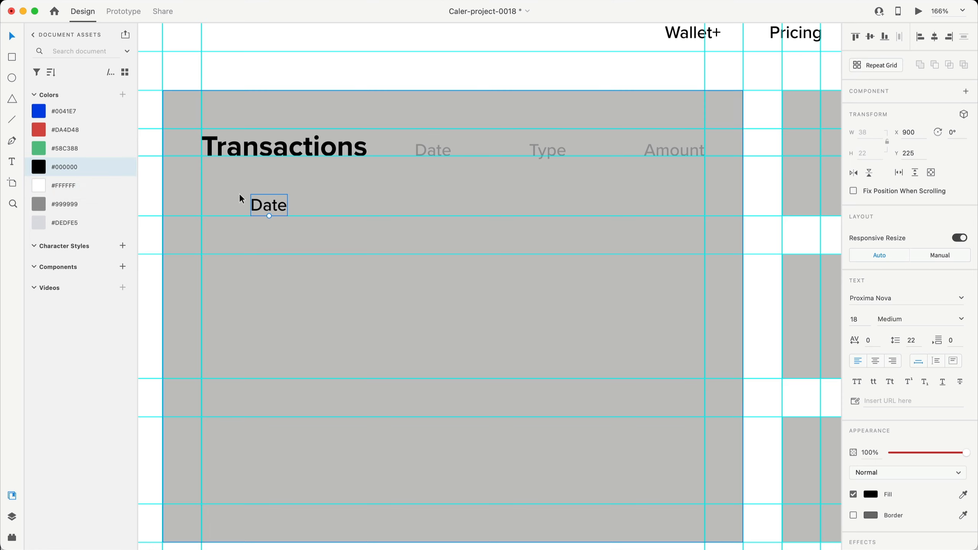
Align the black Date copy with the Transactions block's left margin guide at X 849 and lower it to Y 234, 40 px below the heading
drag(255, 203, 217, 201)
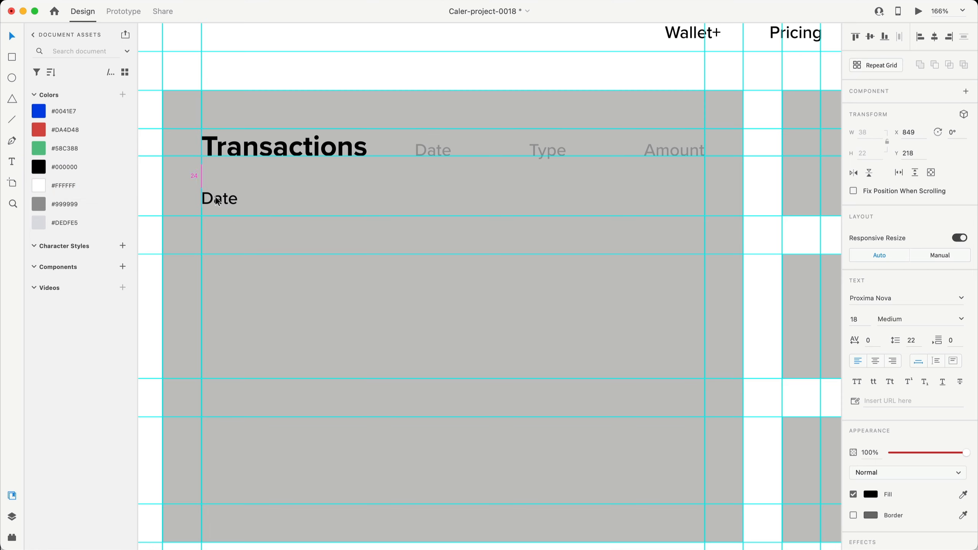
key(Down)
key(Down)
key(Down)
key(Down)
key(Down)
key(Down)
key(shift+Down)
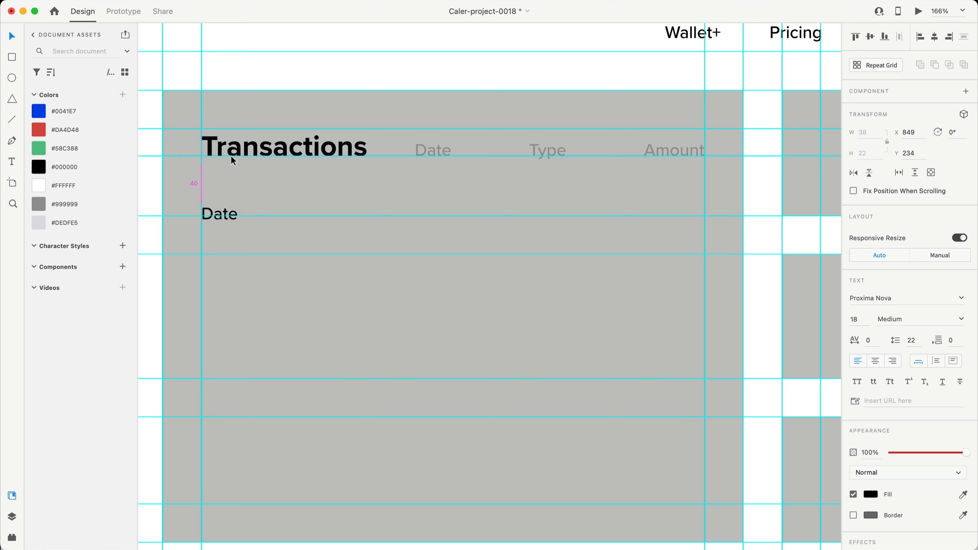
Change the black label's text beneath the Transactions heading to "Apple Store"
double_click(218, 211)
text(A)
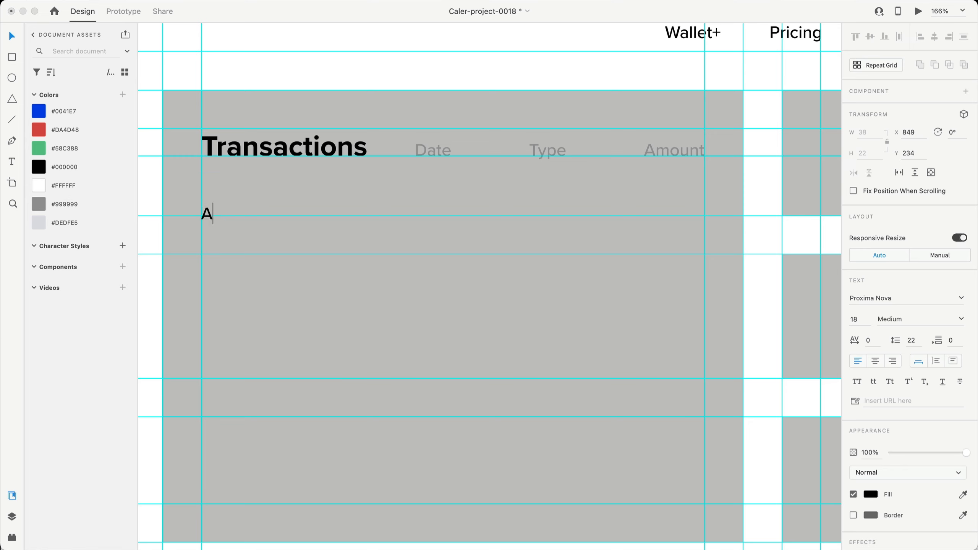
text(pple Store)
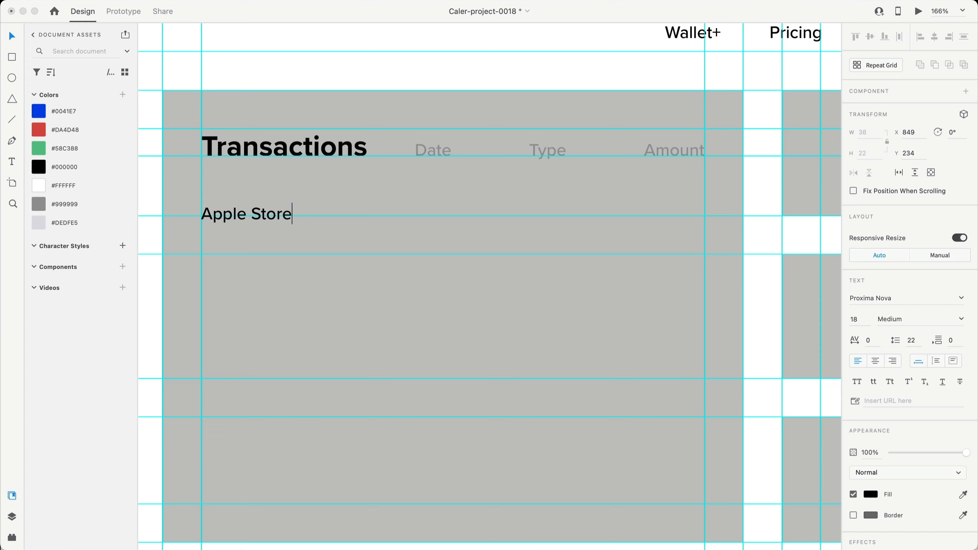
key(Escape)
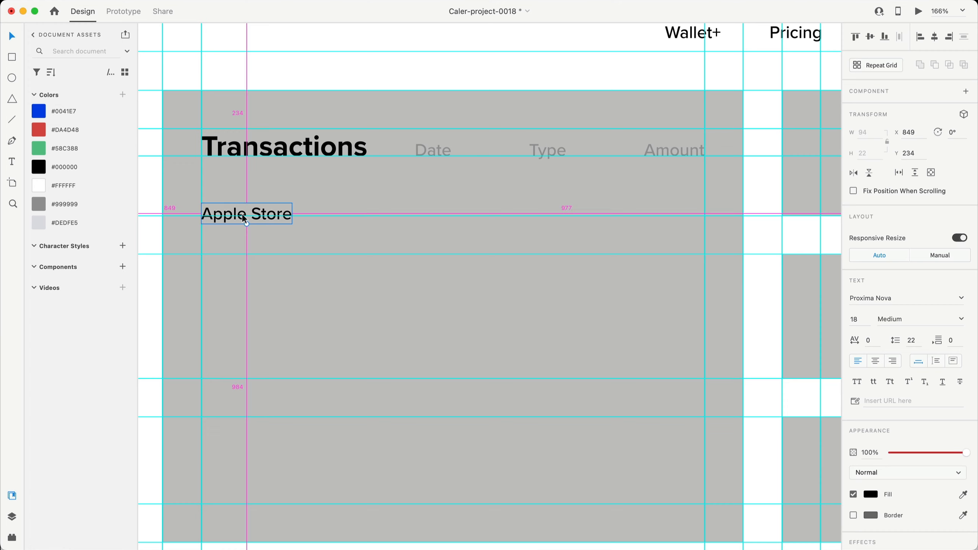
Copy the Apple Store label beneath the Date column, right-align its text and change it to "05/24"
drag(240, 204, 400, 211)
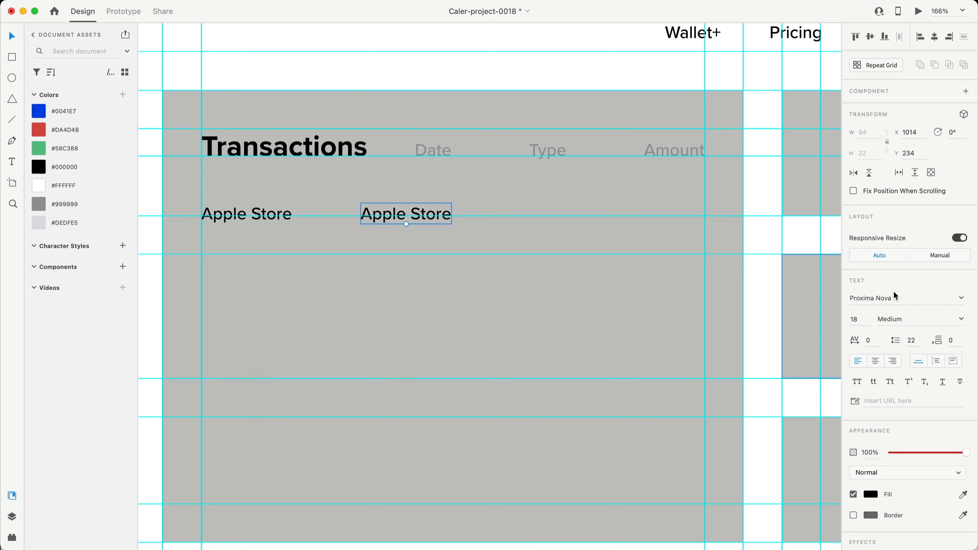
click(893, 361)
key(alt)
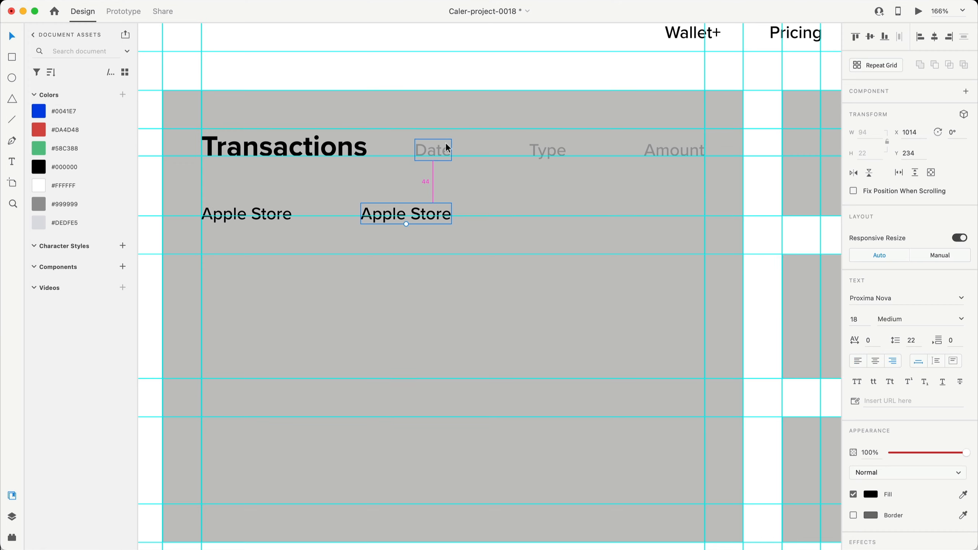
double_click(443, 214)
text(05/)
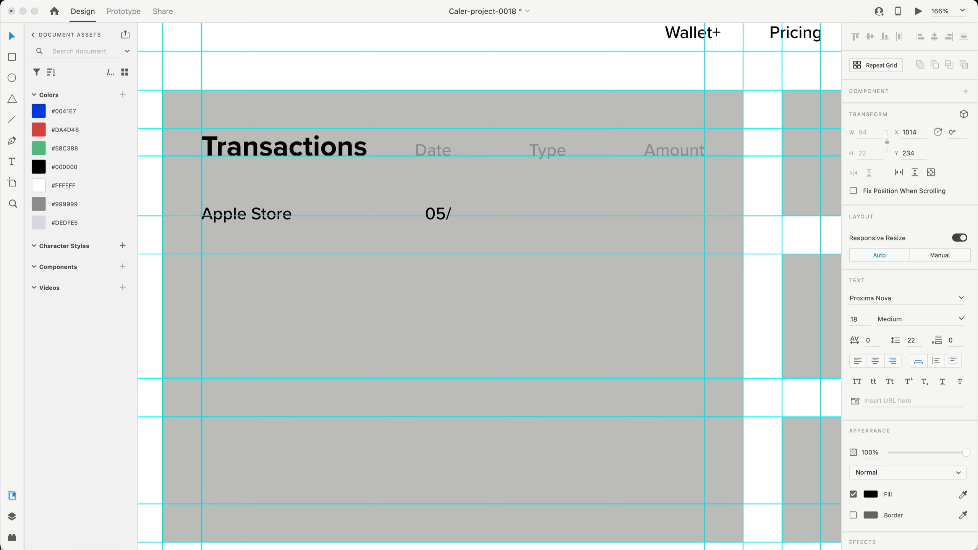
text(24)
key(Escape)
Copy the 05/24 label beneath the Type column, aligned with that heading's right edge, and change its text to "Purchase"
drag(433, 208, 543, 206)
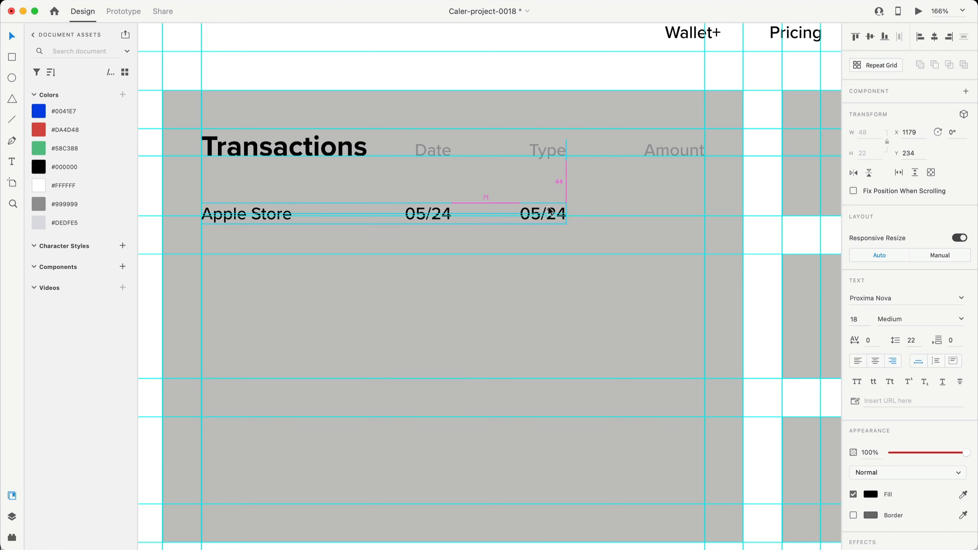
double_click(546, 214)
text(Pur)
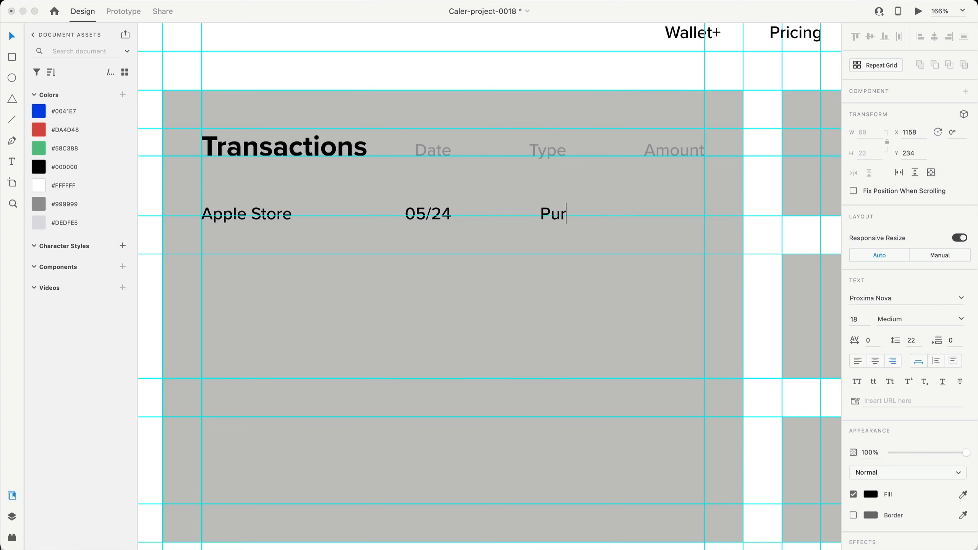
text(chase)
key(Escape)
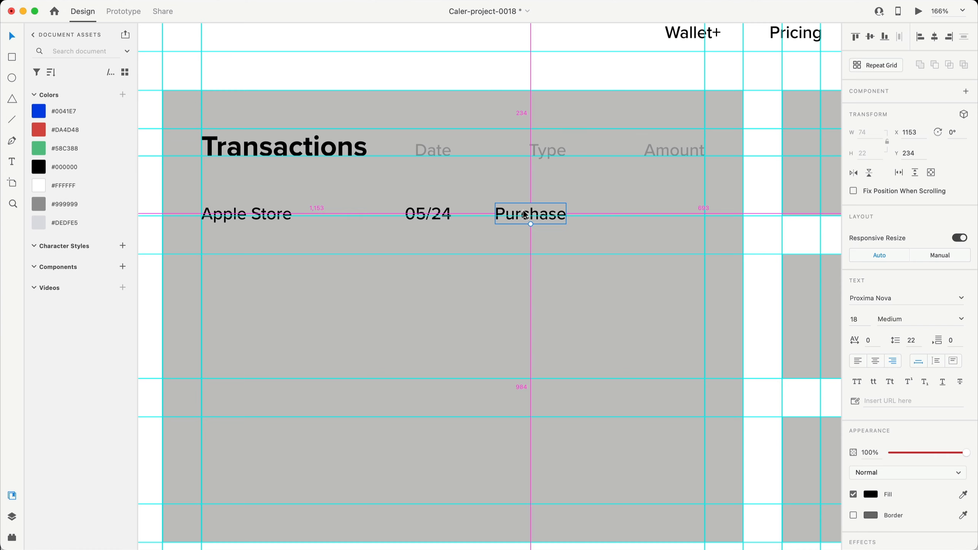
Copy the Purchase label beneath the Amount column, aligned with that heading's right edge, and change its text to "$3,500.00"
drag(525, 214, 663, 214)
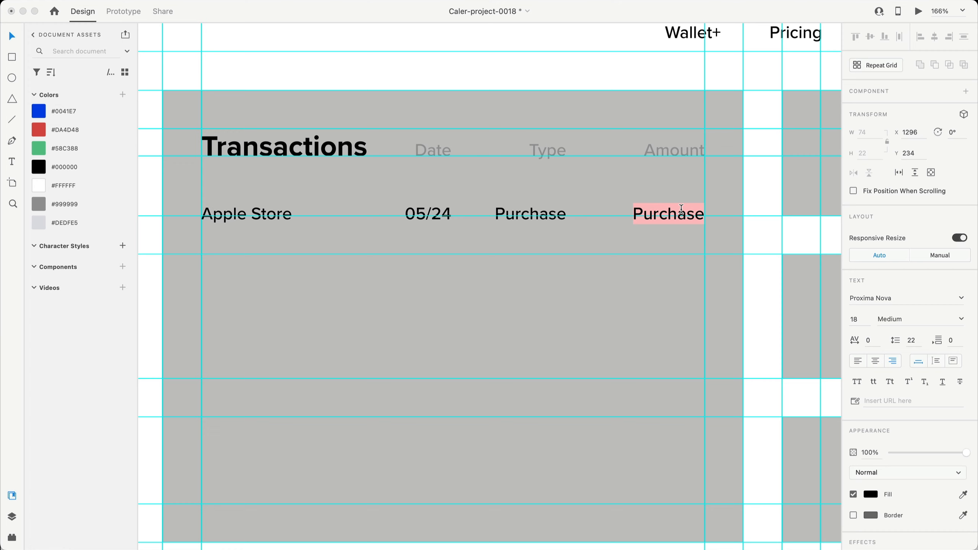
text($3,500.00)
key(Escape)
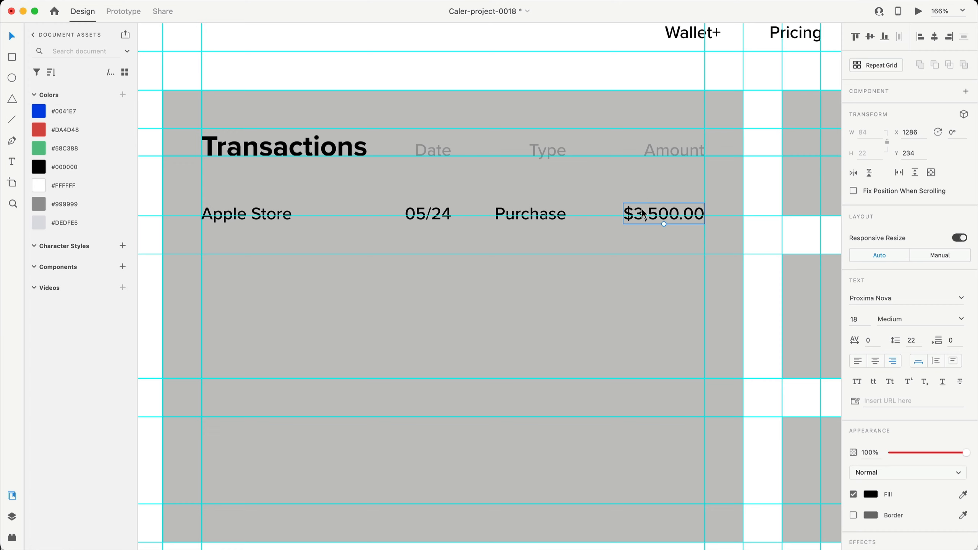
Set the font weight of the Apple Store, 05/24 and Purchase labels to Regular
click(527, 216)
shift+click(446, 214)
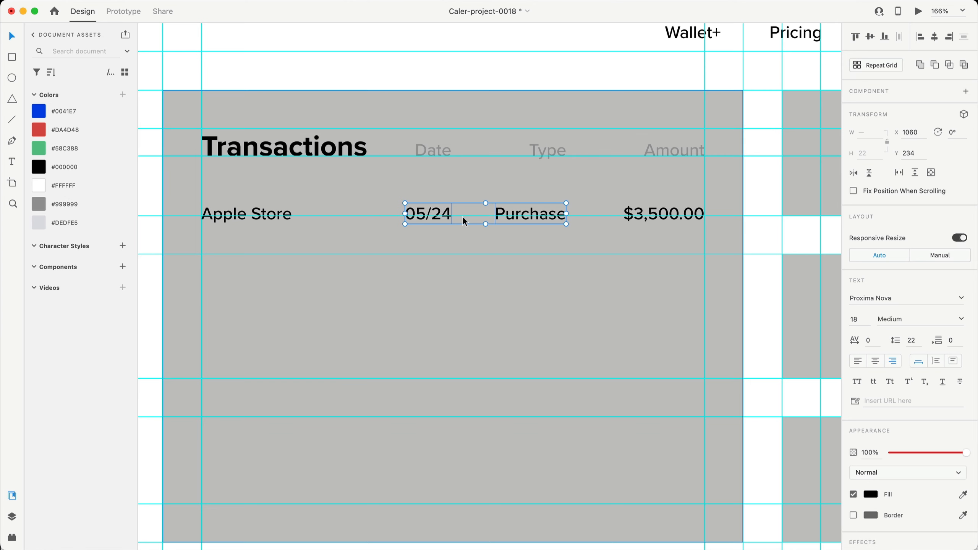
shift+click(281, 214)
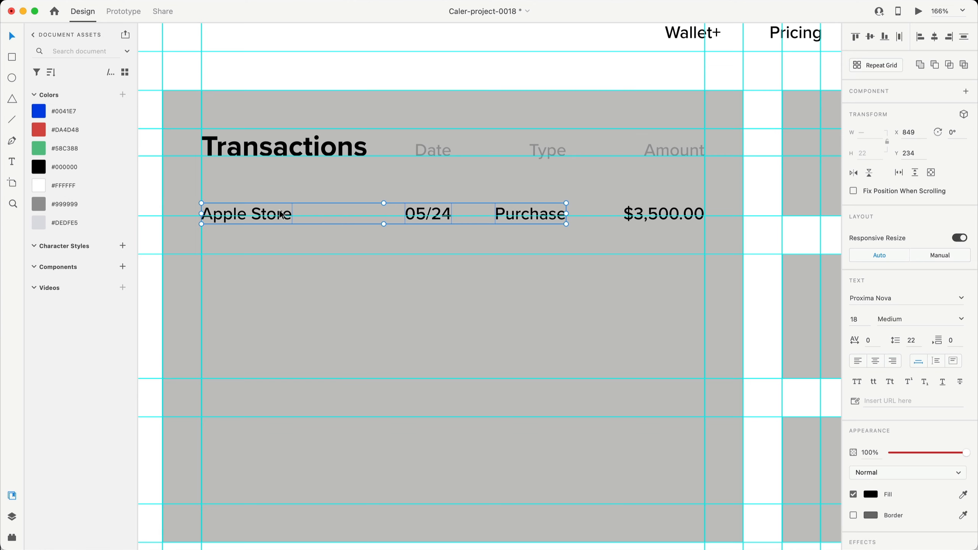
click(959, 320)
click(887, 335)
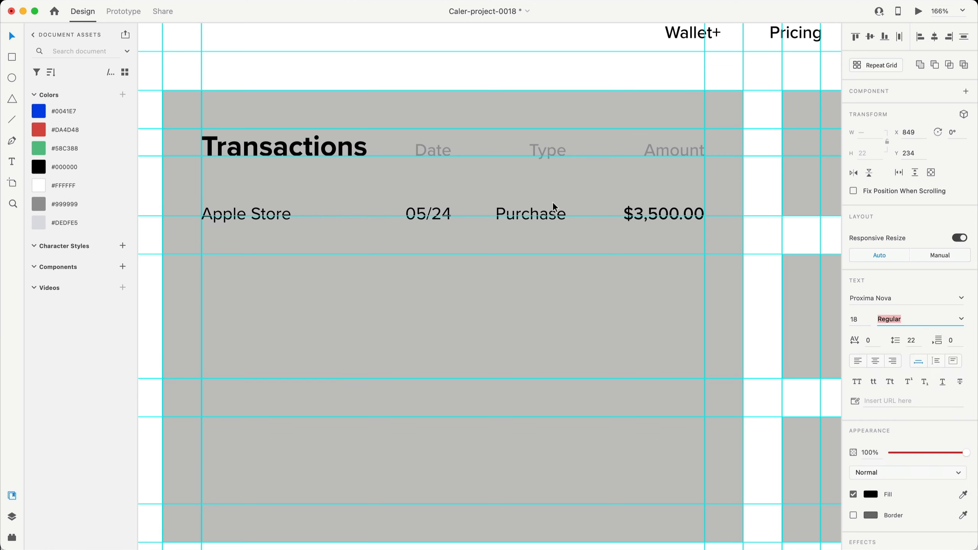
click(688, 224)
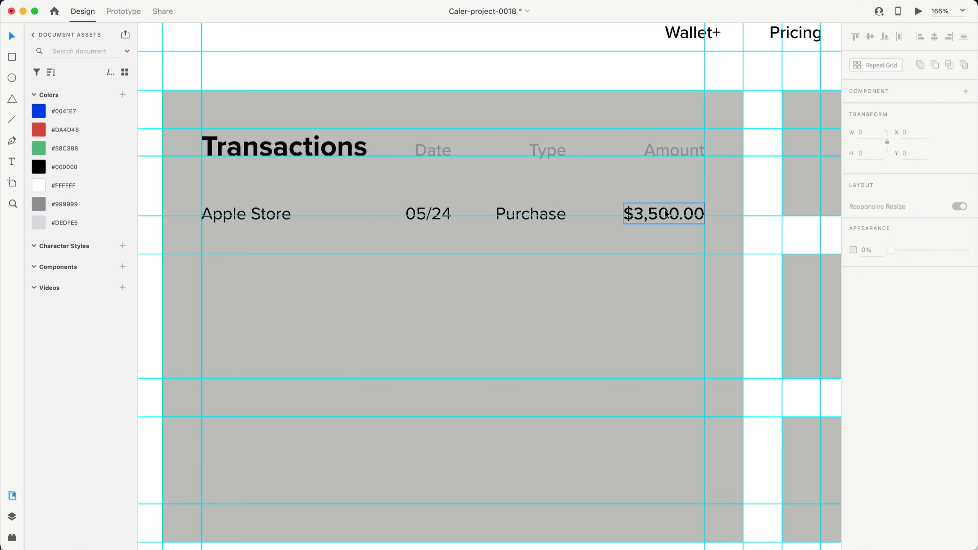
Draw a horizontal divider line 521 px wide beneath the Apple Store row, spanning the Transactions block's left and right margin guides
key(super+;)
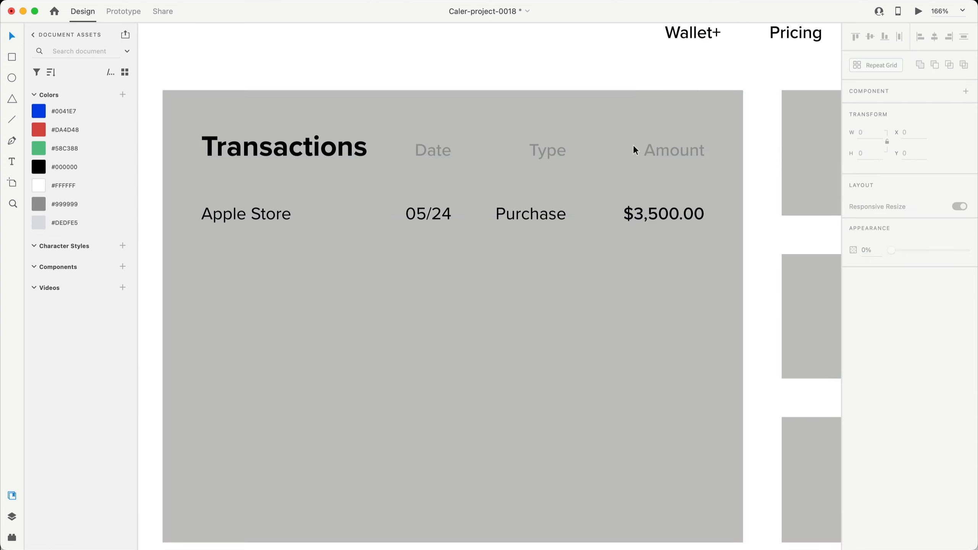
click(11, 121)
drag(201, 248, 695, 247)
key(super+;)
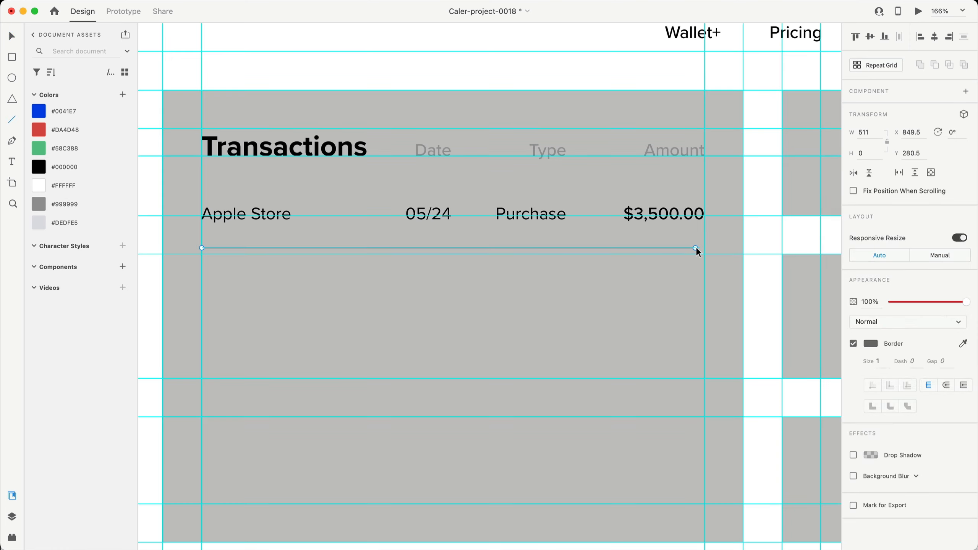
drag(703, 249, 704, 248)
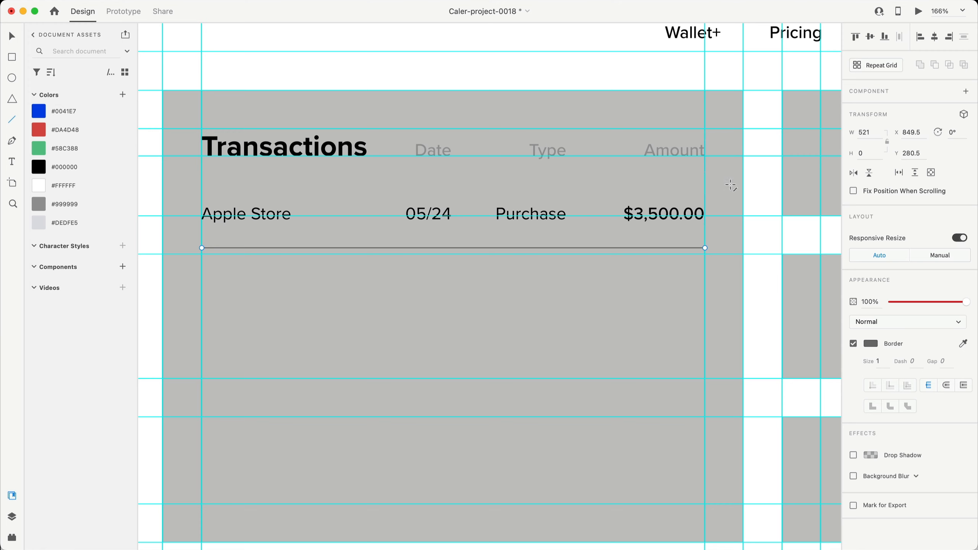
Move the divider line up closer to the Apple Store row, to Y 274.5
key(v)
key(alt)
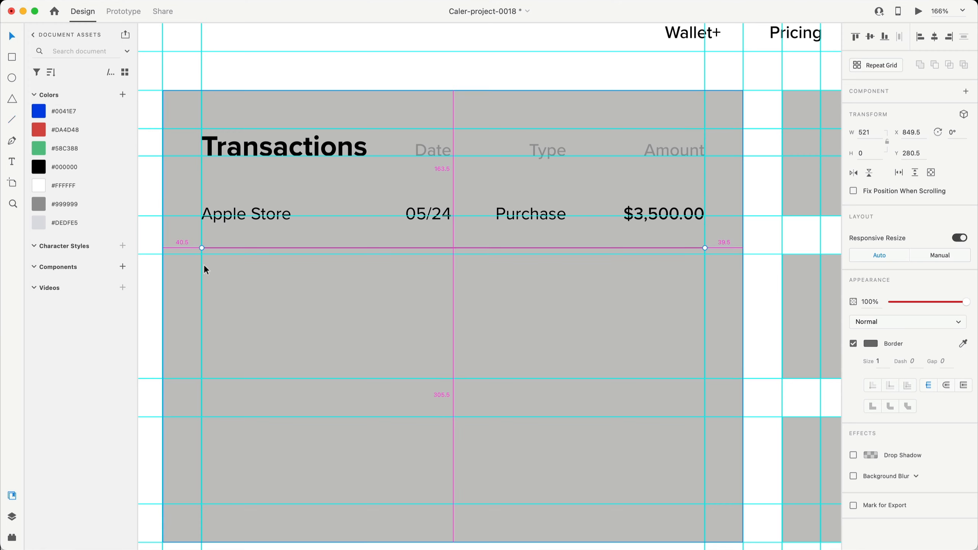
drag(343, 247, 342, 241)
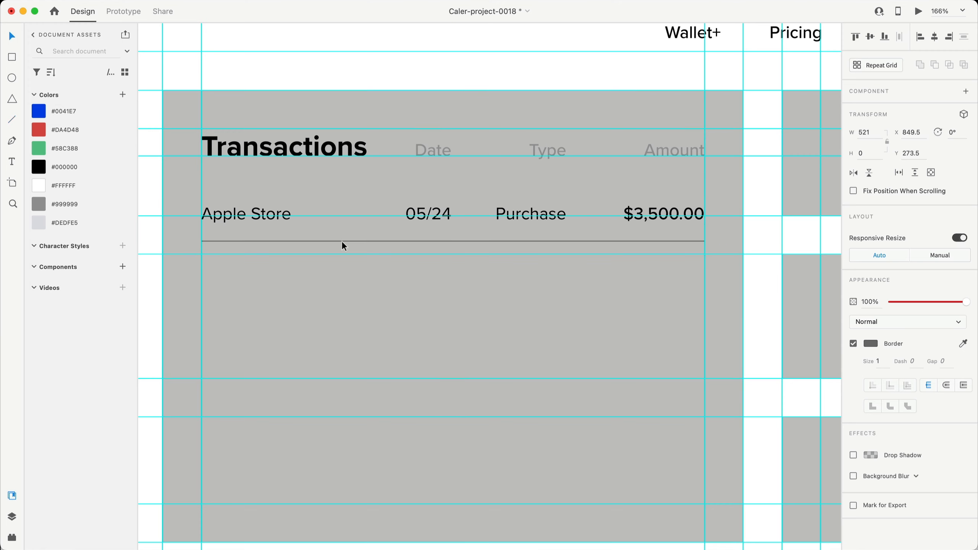
key(Down)
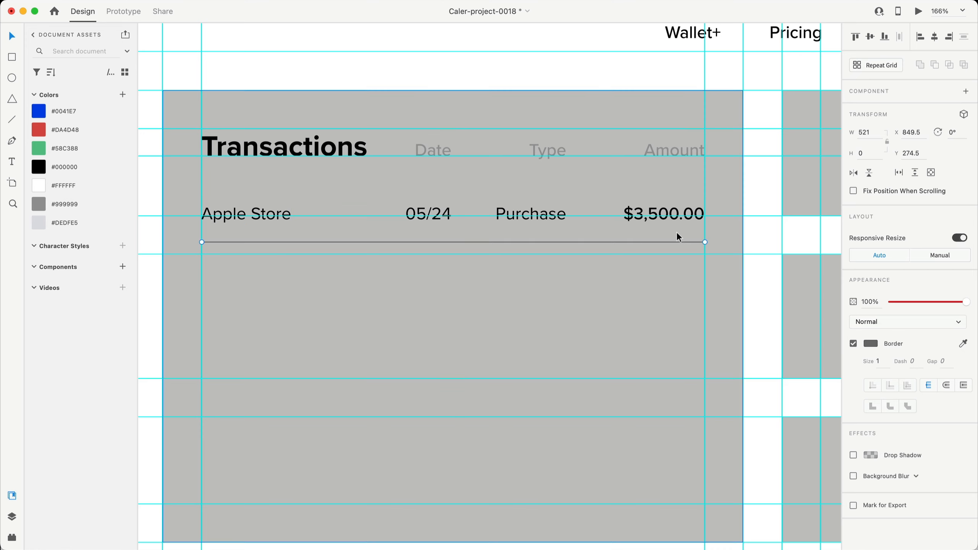
Turn the transaction row and its divider into a vertical Repeat Grid with tightened row spacing, extended to six rows
shift+click(672, 210)
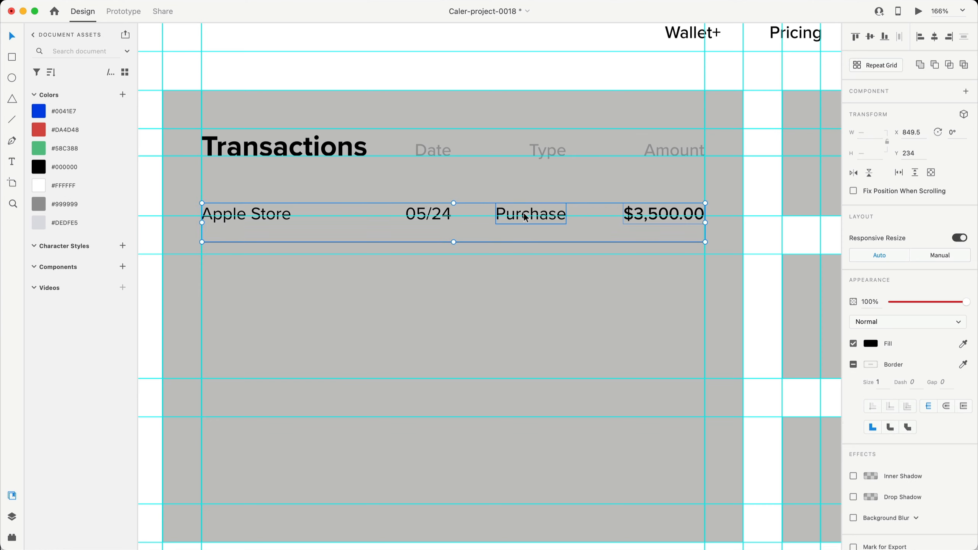
shift+click(531, 214)
shift+click(270, 210)
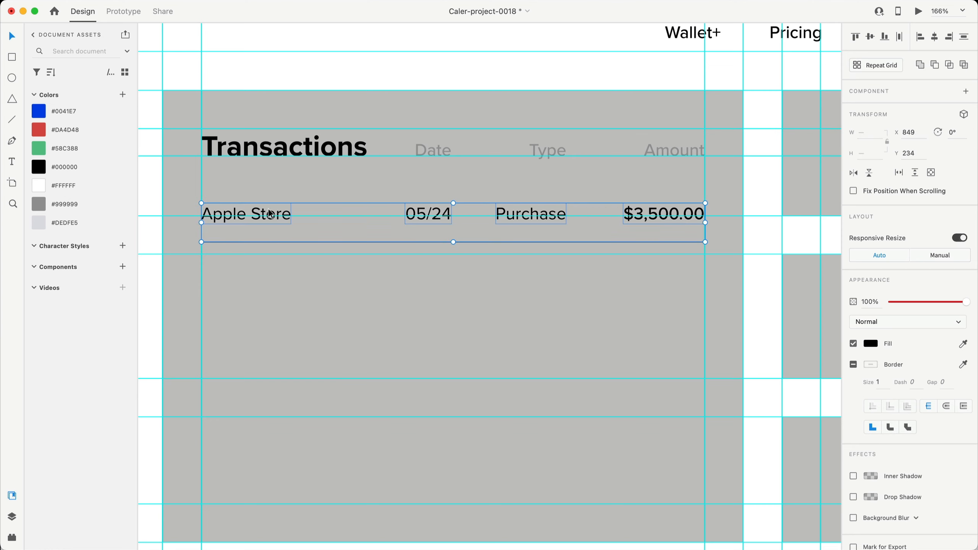
click(881, 65)
drag(453, 241, 453, 404)
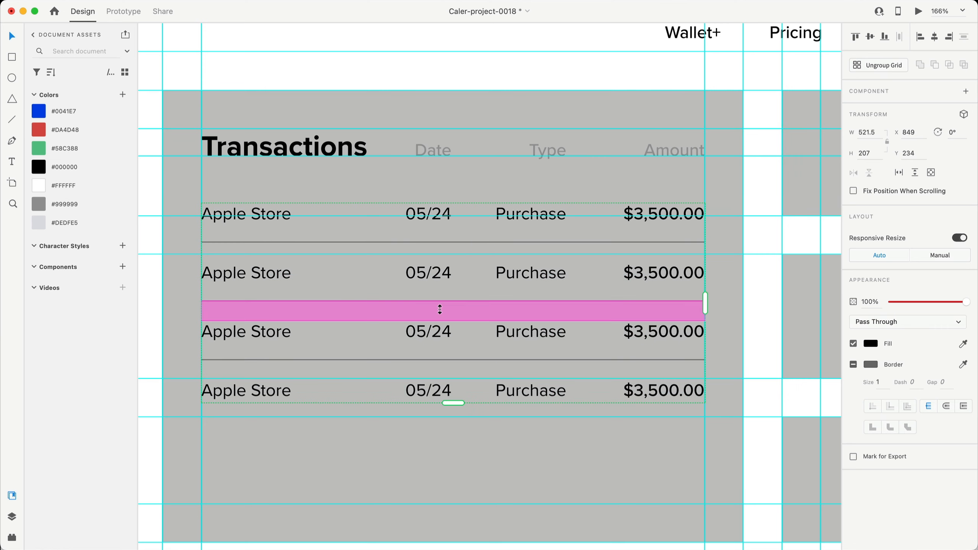
drag(440, 309, 433, 306)
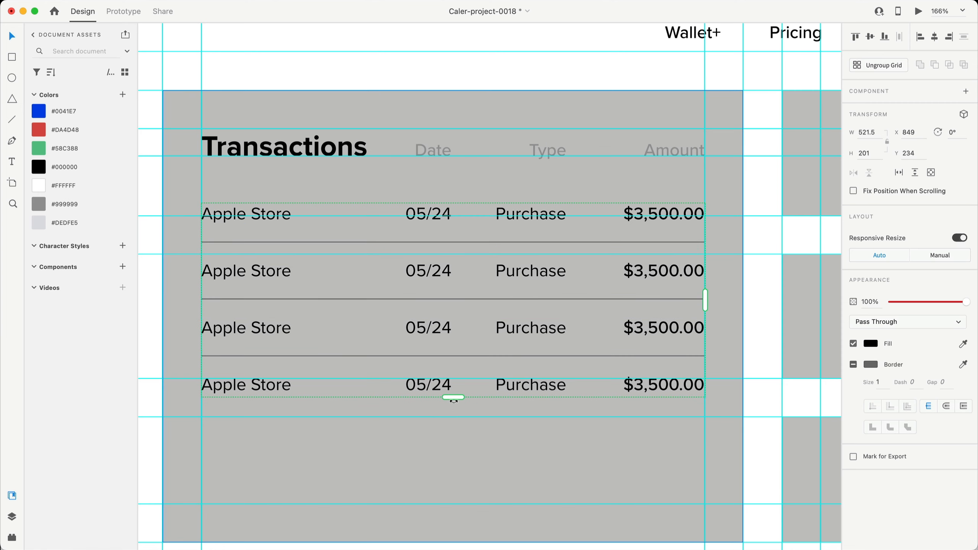
drag(453, 398, 448, 531)
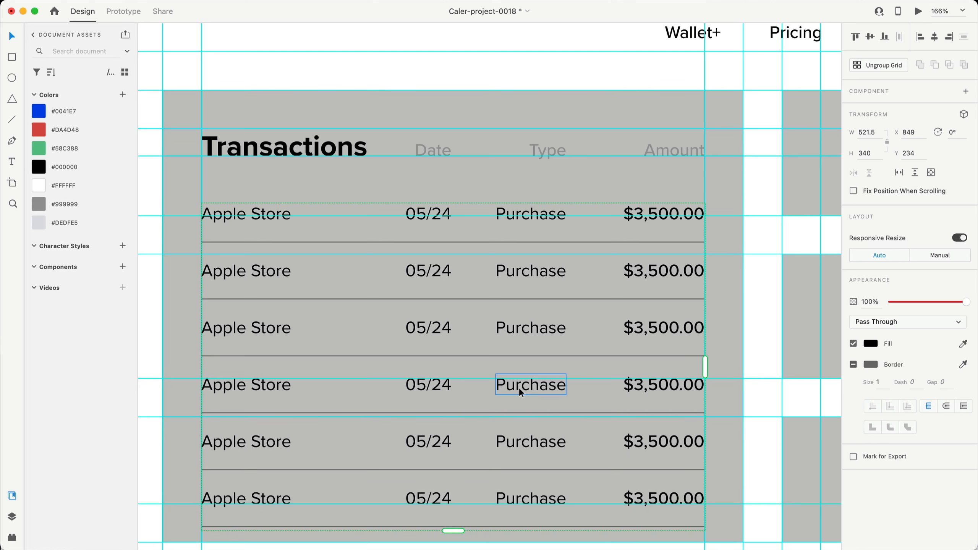
Ungroup the Transactions repeat grid so each row can be edited separately
double_click(520, 400)
scroll(593, 341, down, 3)
scroll(595, 336, down, 3)
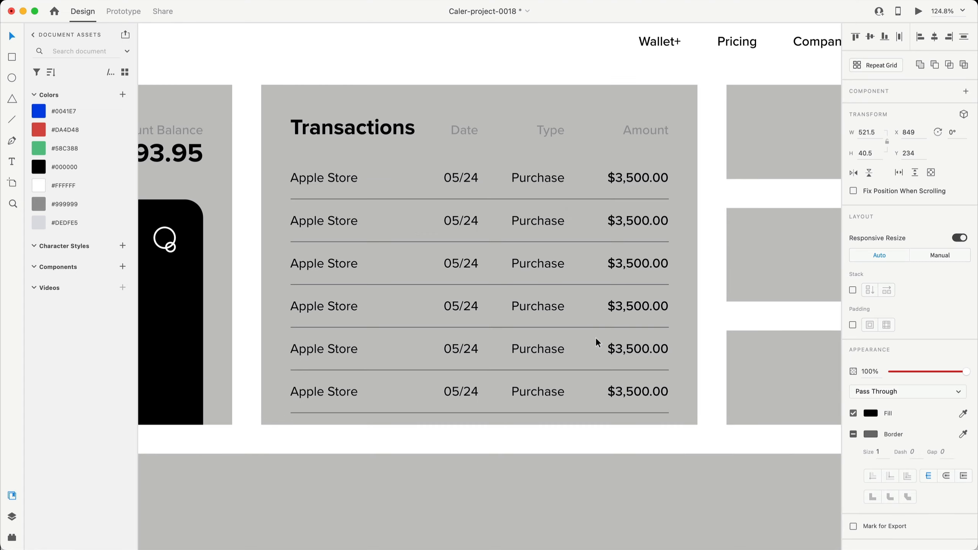
scroll(595, 337, up, 1)
click(693, 275)
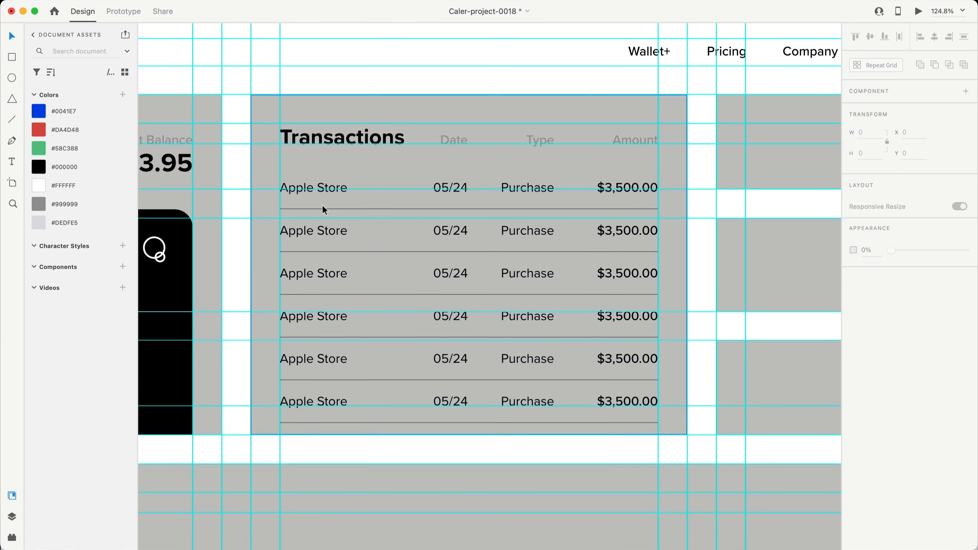
click(324, 230)
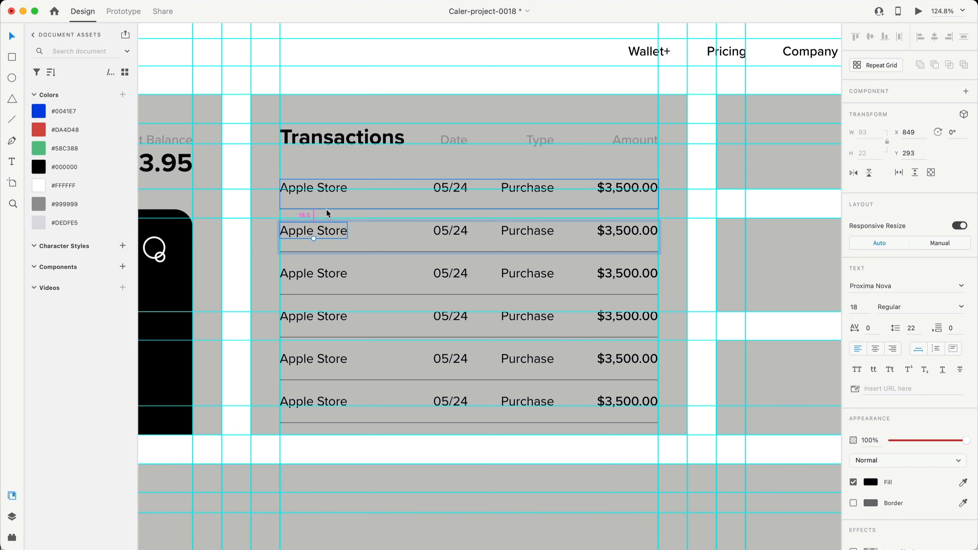
click(411, 421)
Delete the divider line beneath the last row of the Transactions block
scroll(411, 420, down, 3)
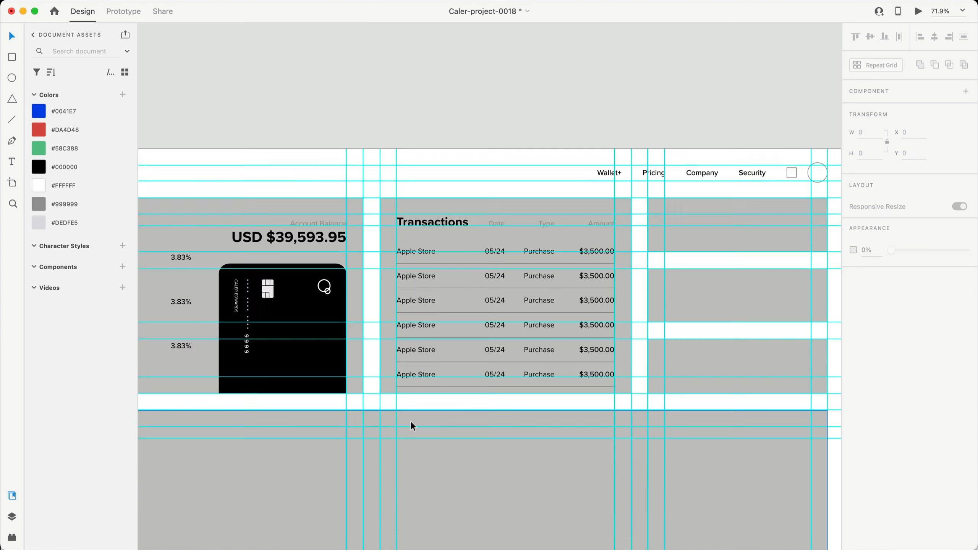
scroll(449, 384, up, 5)
click(463, 383)
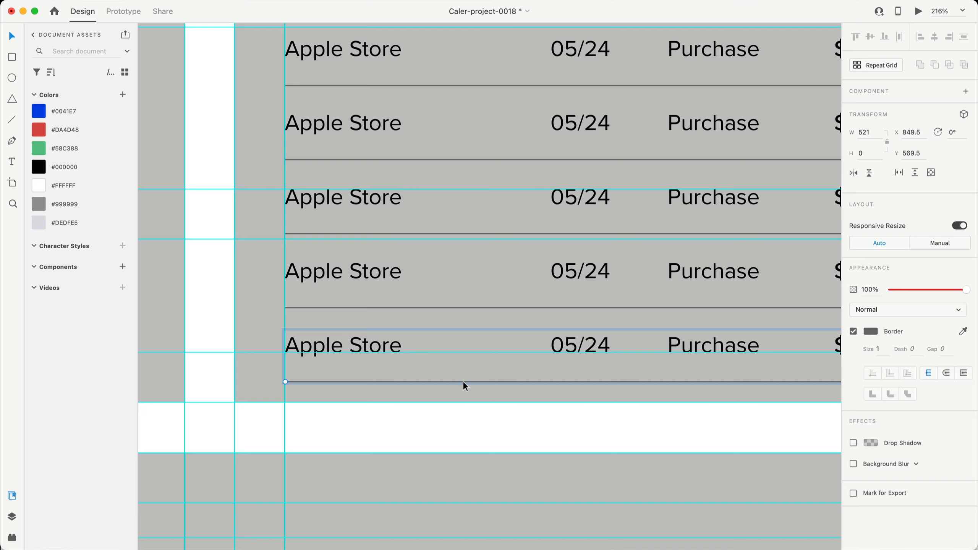
key(Delete)
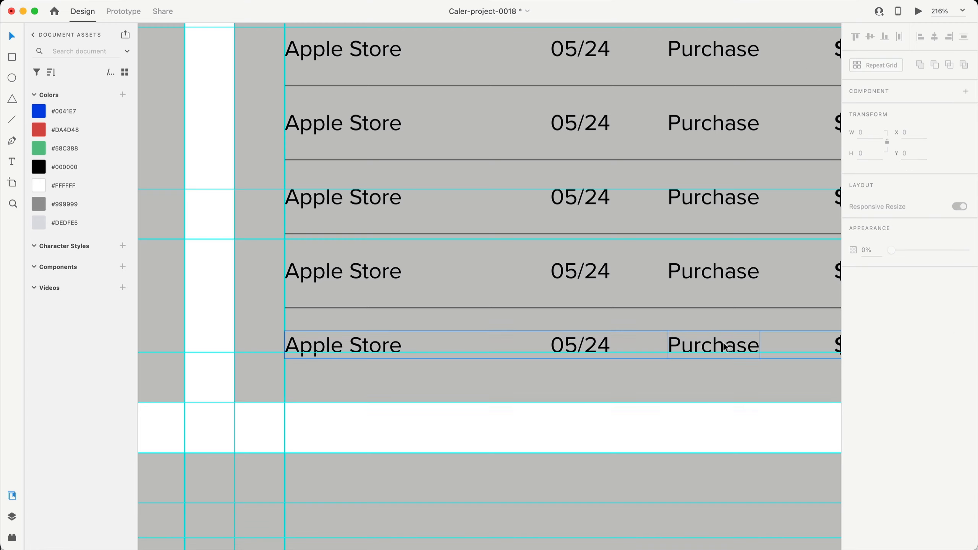
Add a "Bitcoin" text label inside the uppermost of the three small grey blocks beside Transactions
scroll(726, 347, down, 5)
scroll(714, 345, up, 3)
scroll(715, 376, down, 3)
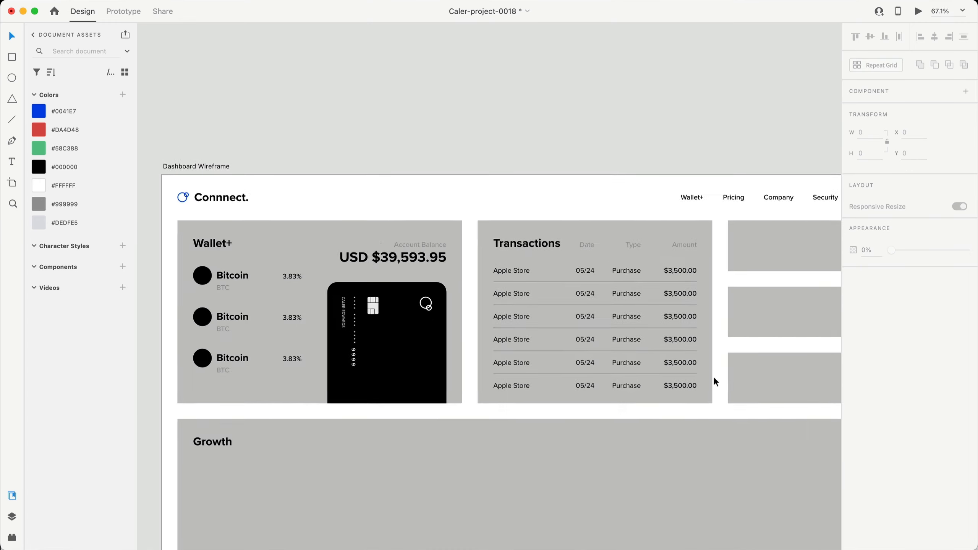
scroll(714, 376, down, 2)
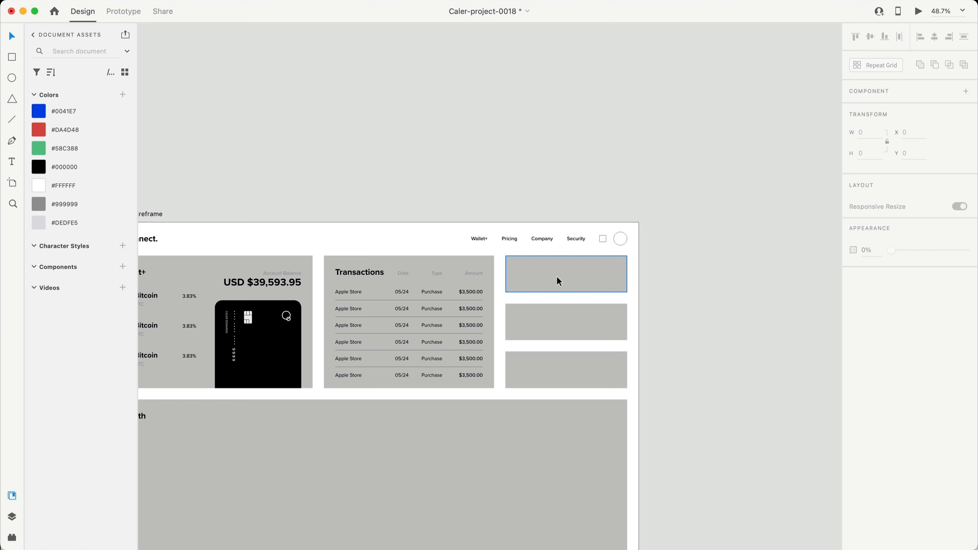
scroll(546, 272, up, 3)
scroll(546, 272, up, 2)
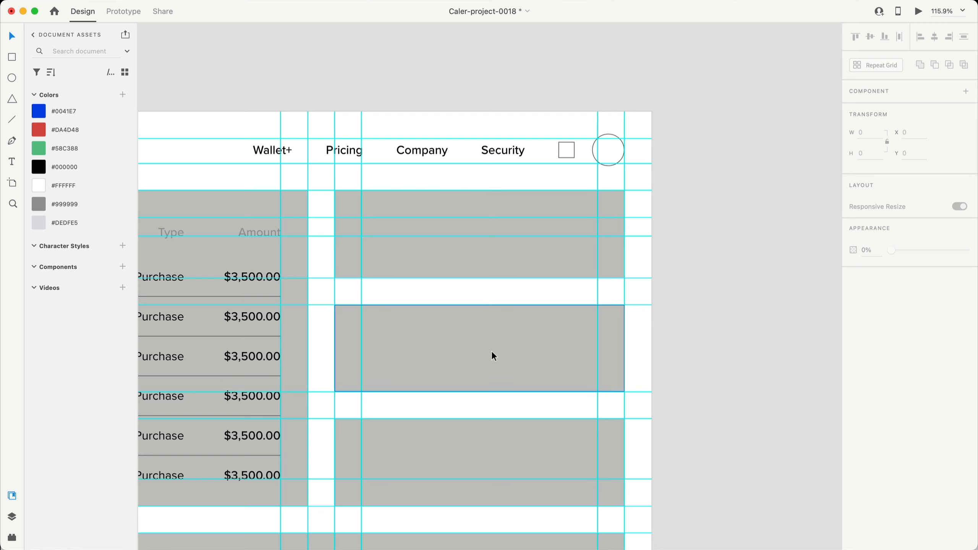
scroll(496, 266, up, 5)
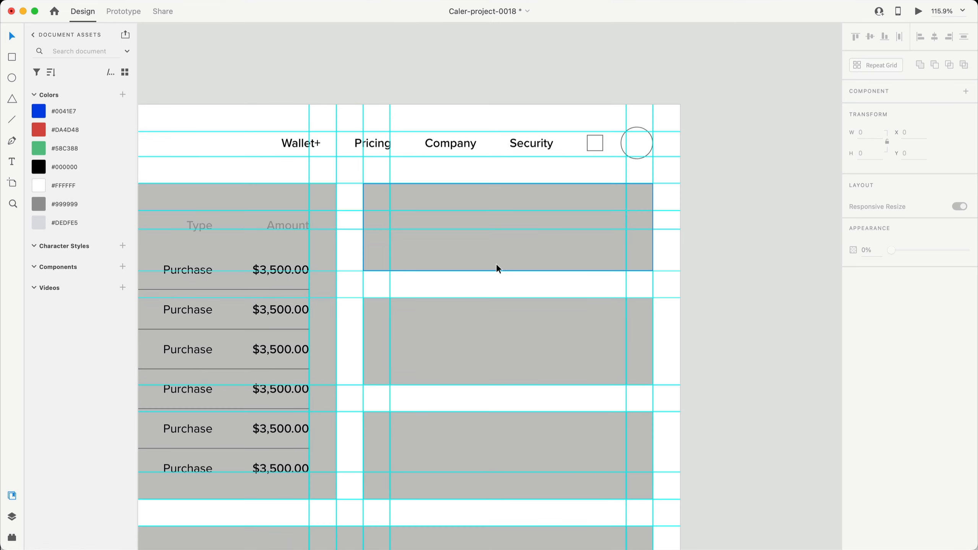
key(t)
click(441, 213)
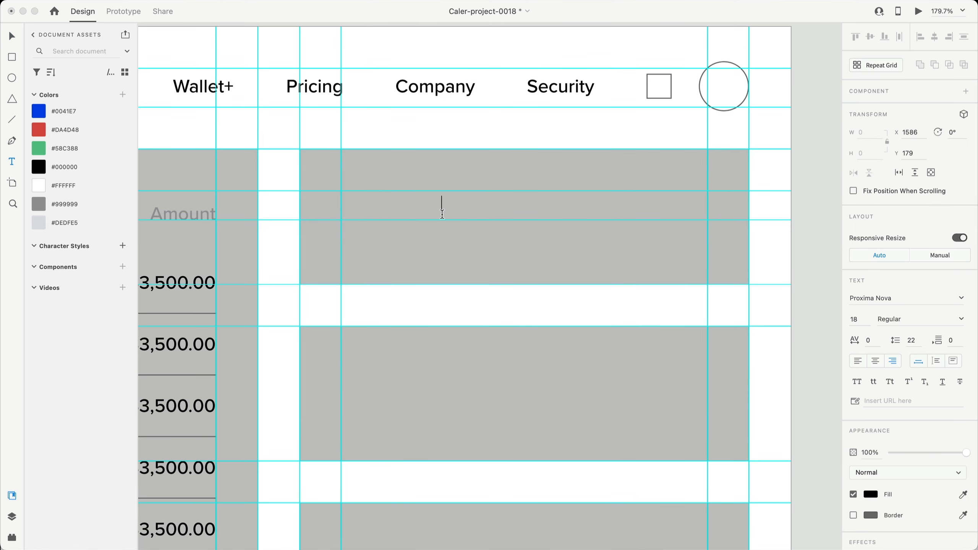
text(Bitcoin)
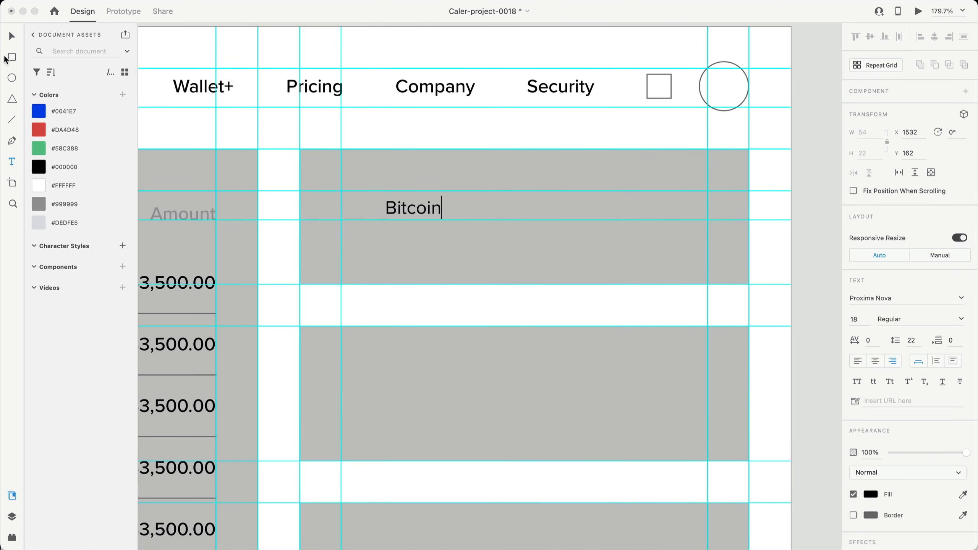
Set the new "Bitcoin" label beside Transactions to size 24 and Bold
key(Escape)
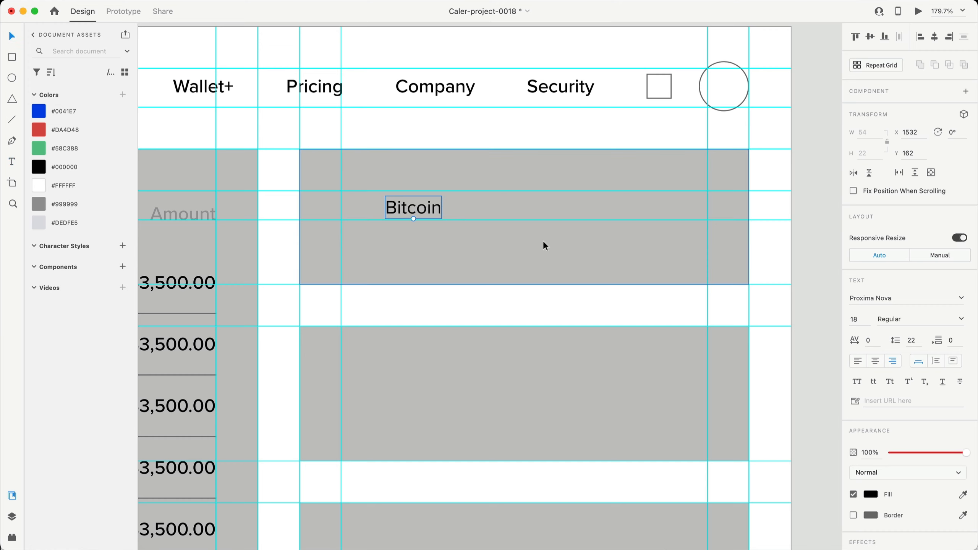
click(864, 324)
text(24)
key(Tab)
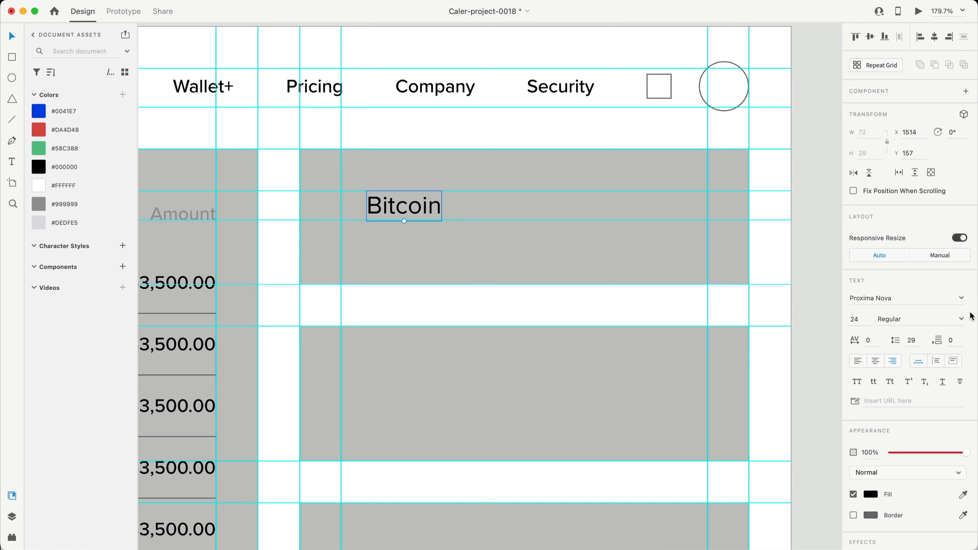
click(962, 319)
click(893, 423)
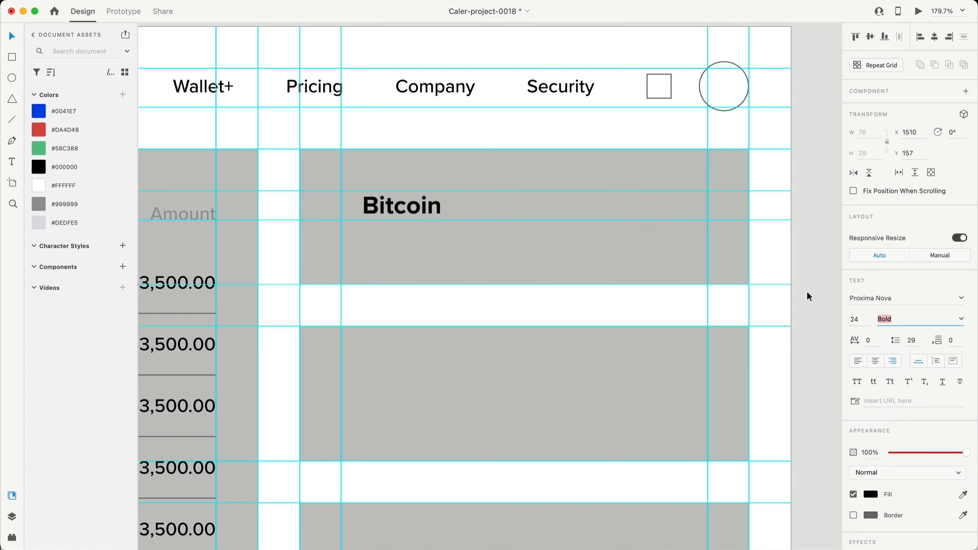
click(794, 261)
Delete the second and third Bitcoin rows from the Wallet+ block
scroll(749, 243, down, 3)
scroll(749, 244, left, 8)
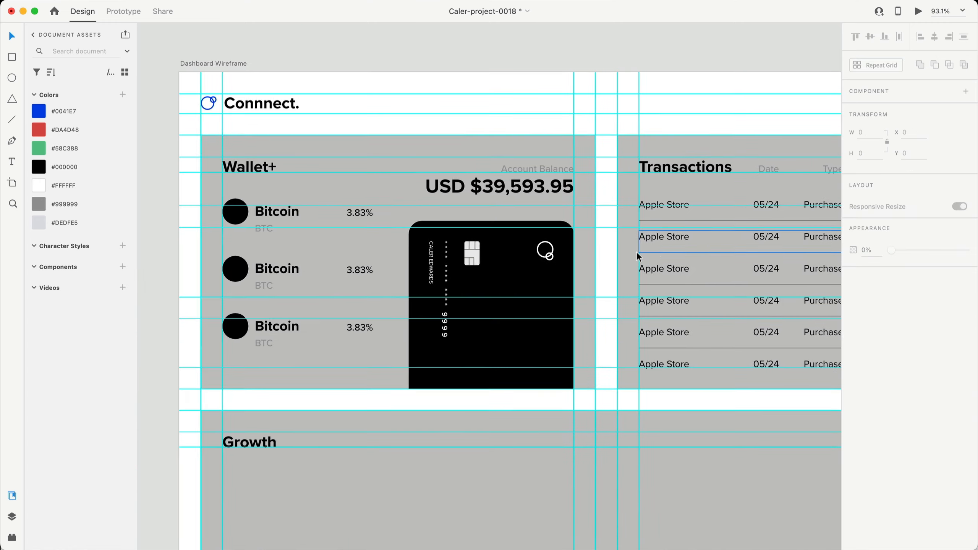
scroll(260, 210, up, 4)
click(260, 211)
double_click(261, 214)
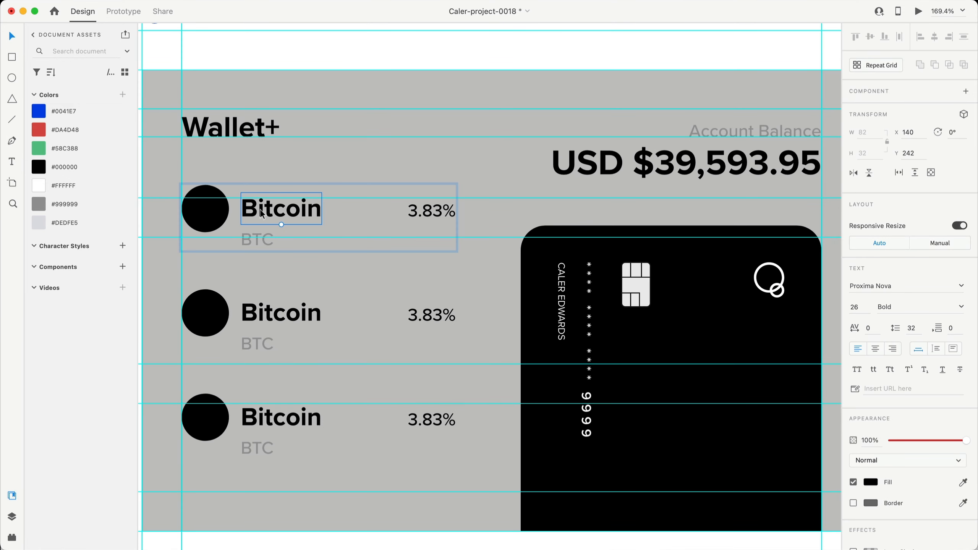
scroll(260, 210, down, 5)
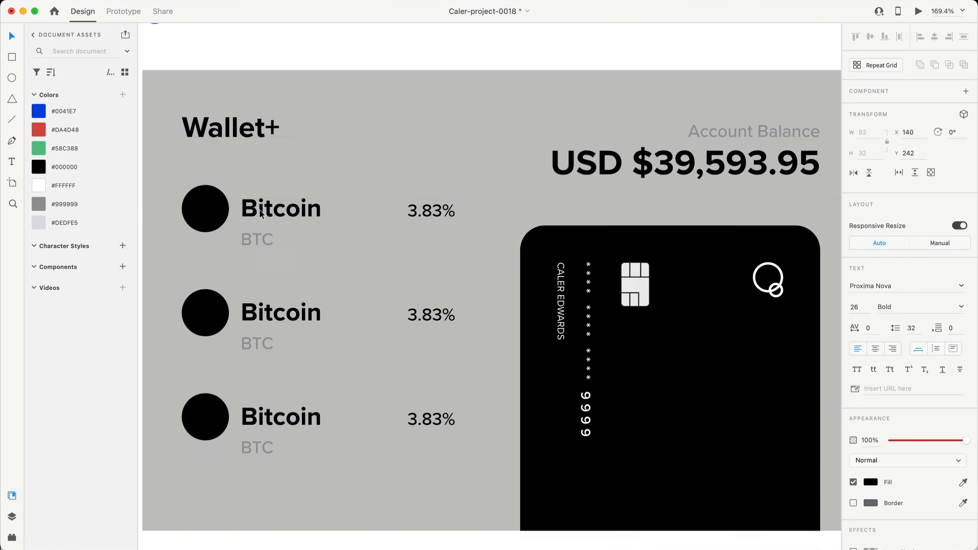
scroll(195, 233, left, 2)
click(181, 233)
click(288, 256)
key(Delete)
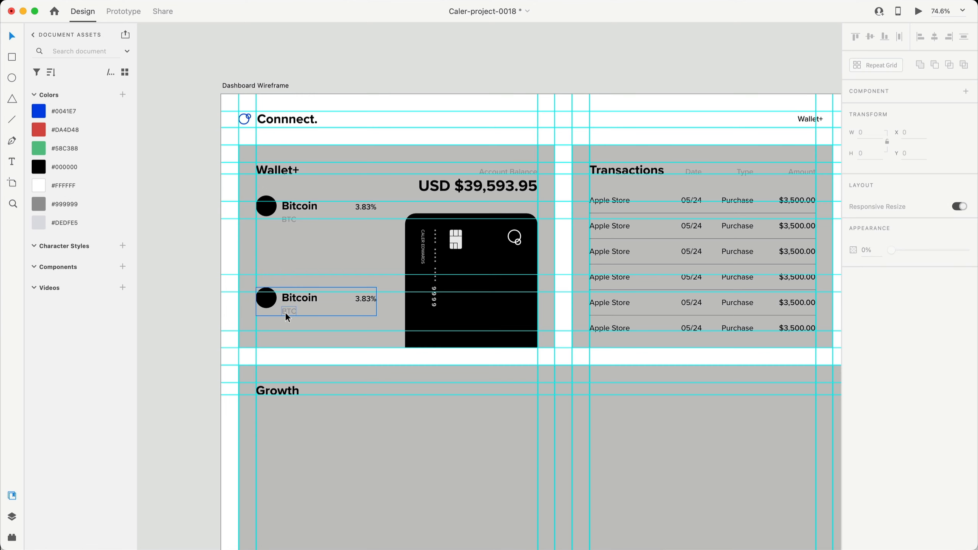
click(287, 305)
key(Delete)
Set the font size of the "Bitcoin" text in the remaining Wallet+ row to 24
scroll(298, 220, up, 5)
scroll(297, 219, up, 5)
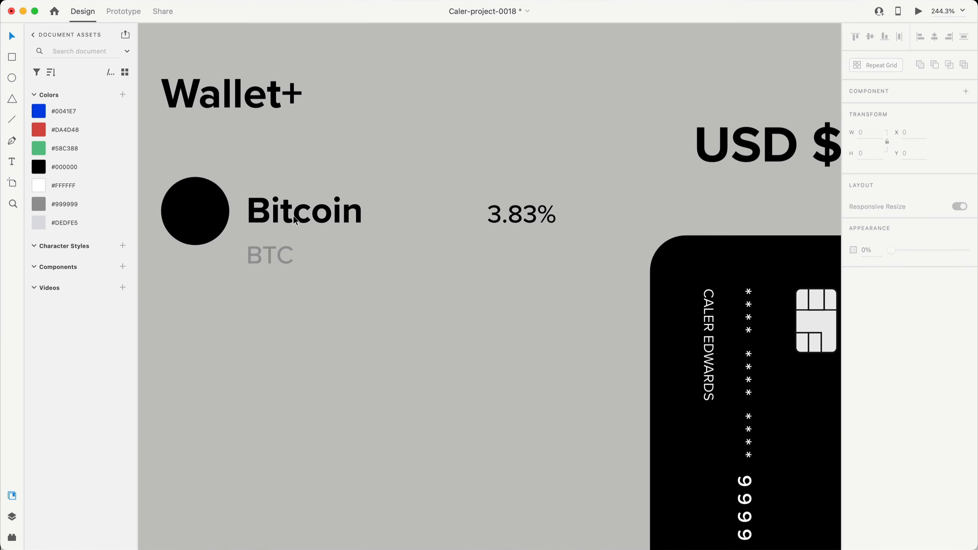
double_click(296, 220)
click(862, 305)
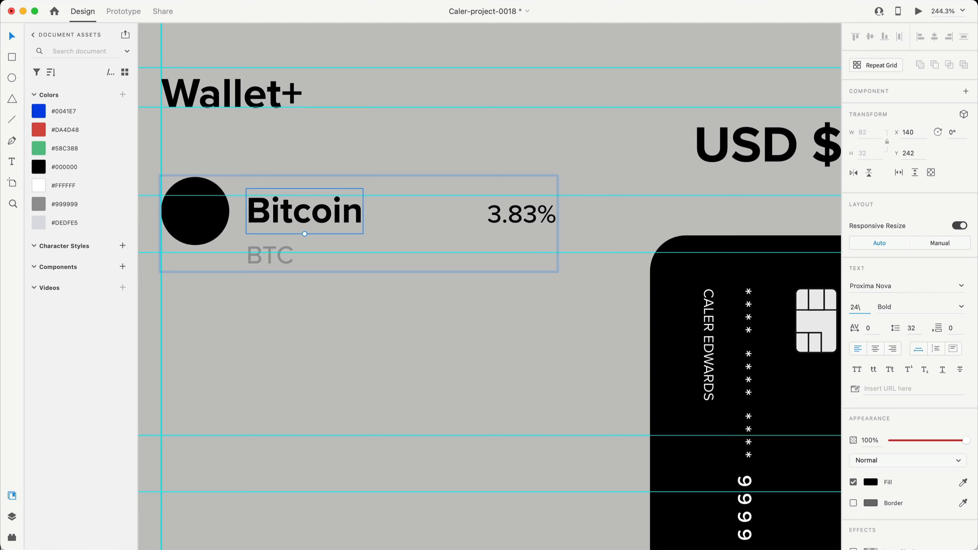
key(Return)
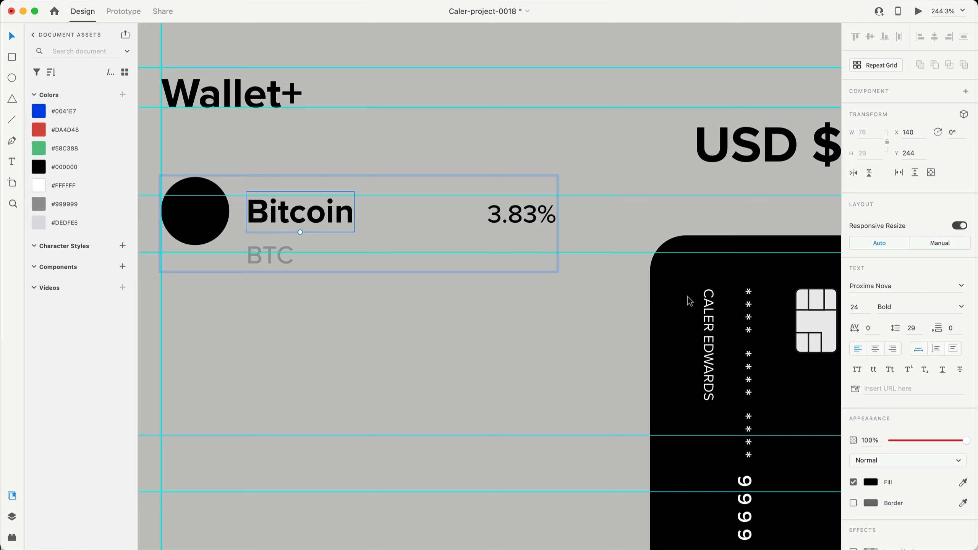
key(Escape)
Move the remaining Bitcoin row up beneath the Wallet+ heading, to Y 234
drag(201, 219, 202, 196)
scroll(559, 177, up, 3)
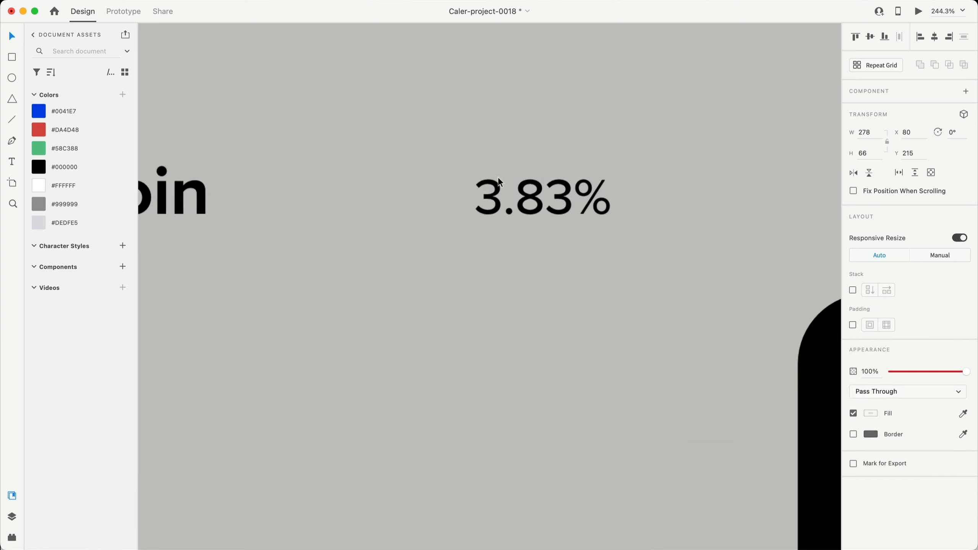
scroll(561, 214, up, 3)
scroll(517, 214, down, 3)
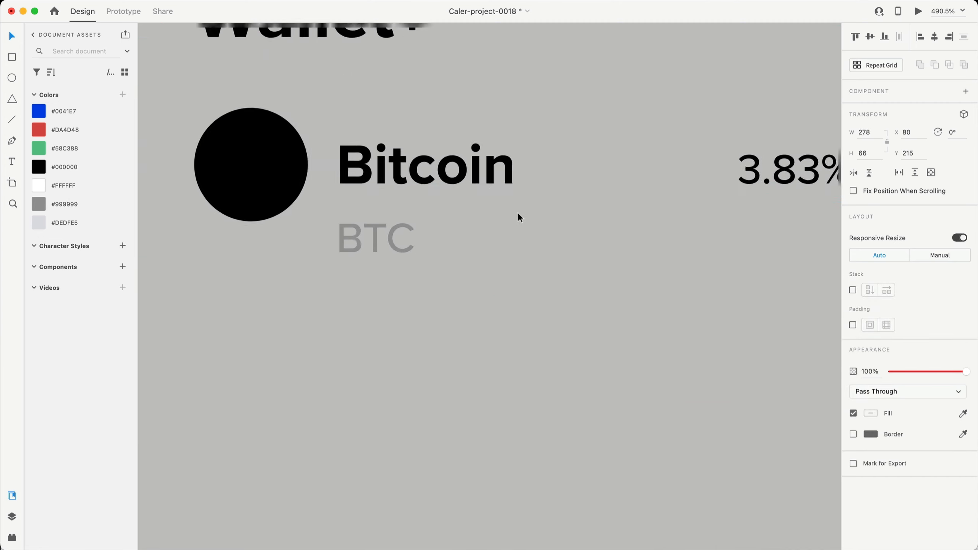
double_click(458, 175)
scroll(470, 312, down, 6)
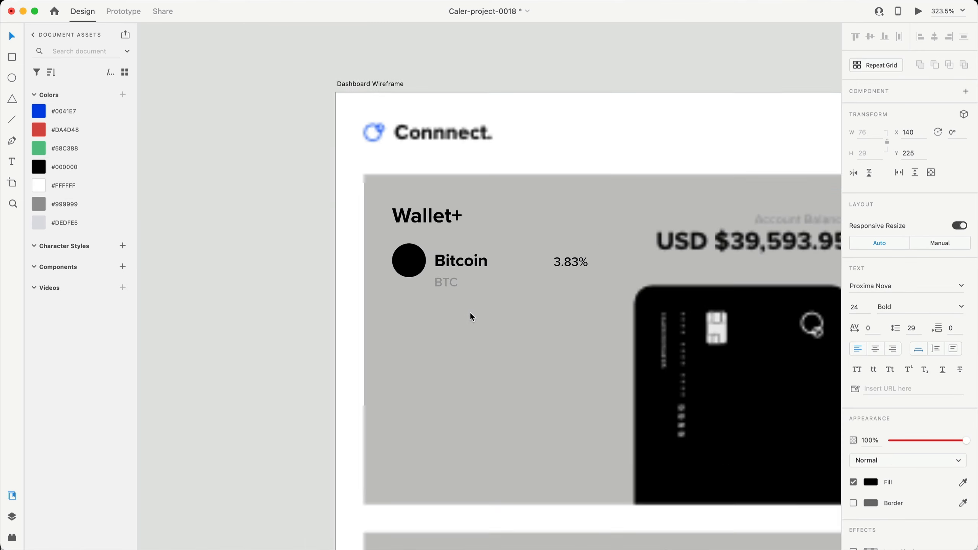
key(Escape)
key(Escape)
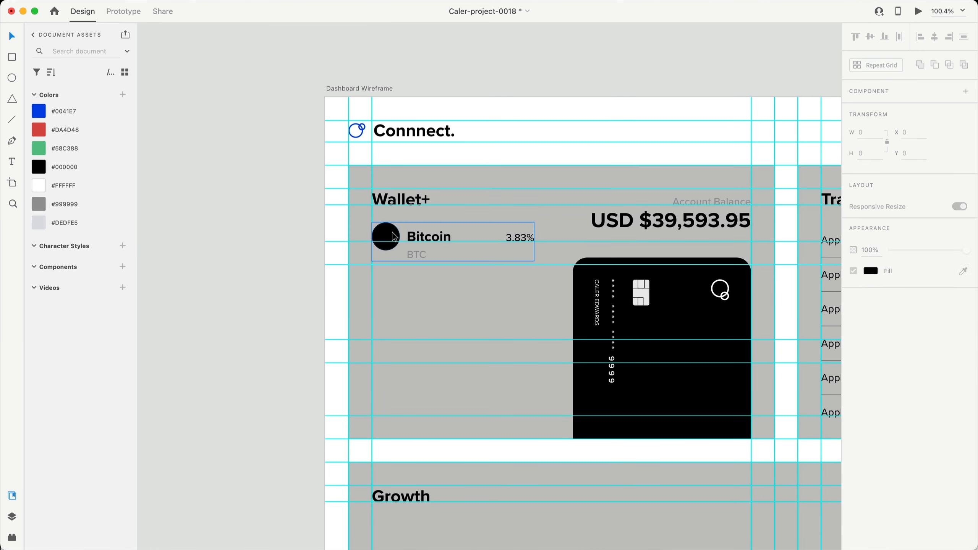
drag(389, 233, 388, 243)
Repeat the Wallet+ Bitcoin row vertically as a Repeat Grid of three evenly spaced rows, then ungroup the grid
click(884, 65)
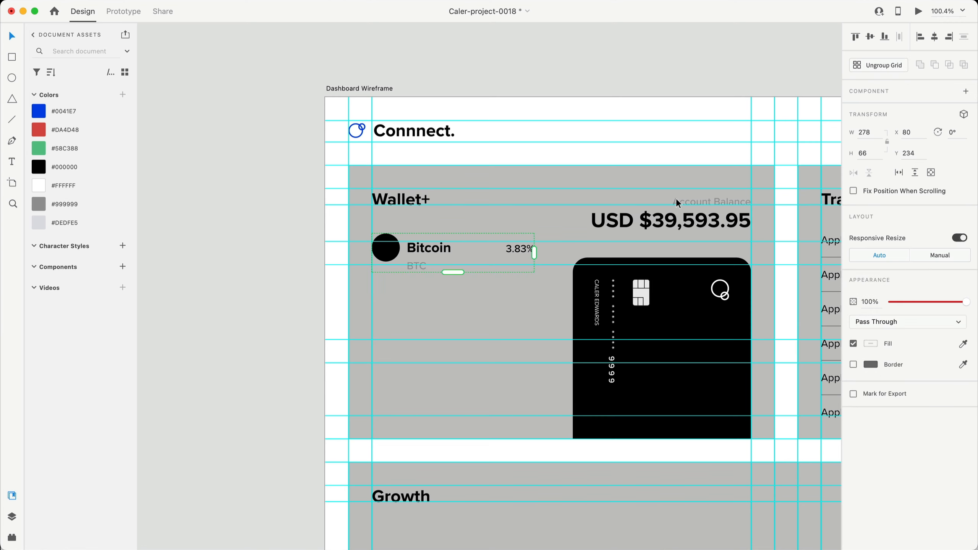
drag(453, 273, 435, 292)
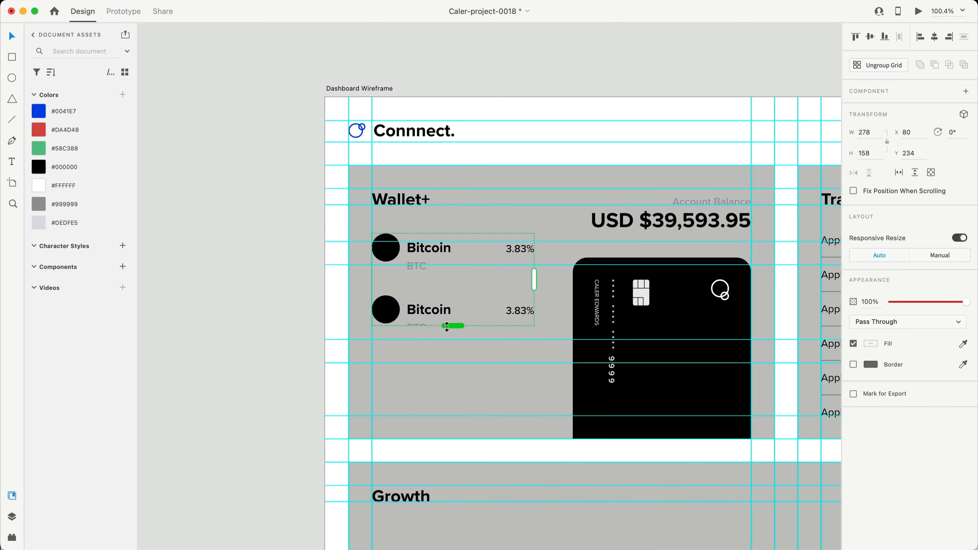
drag(453, 326, 454, 405)
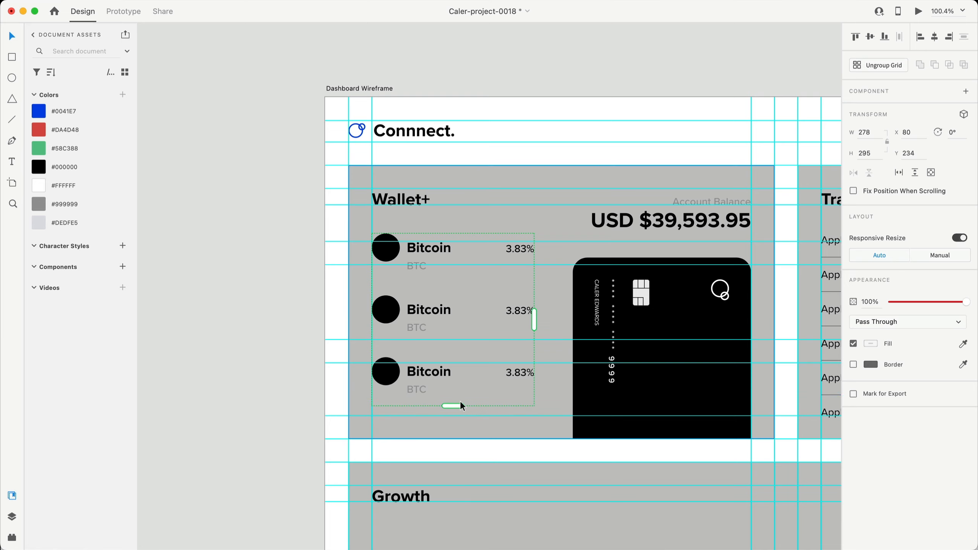
key(super+shift+g)
click(250, 370)
Duplicate the "Bitcoin" label beside itself in the uppermost small grey block and change the copy's text to "BTC"
scroll(328, 346, down, 3)
scroll(328, 346, right, 10)
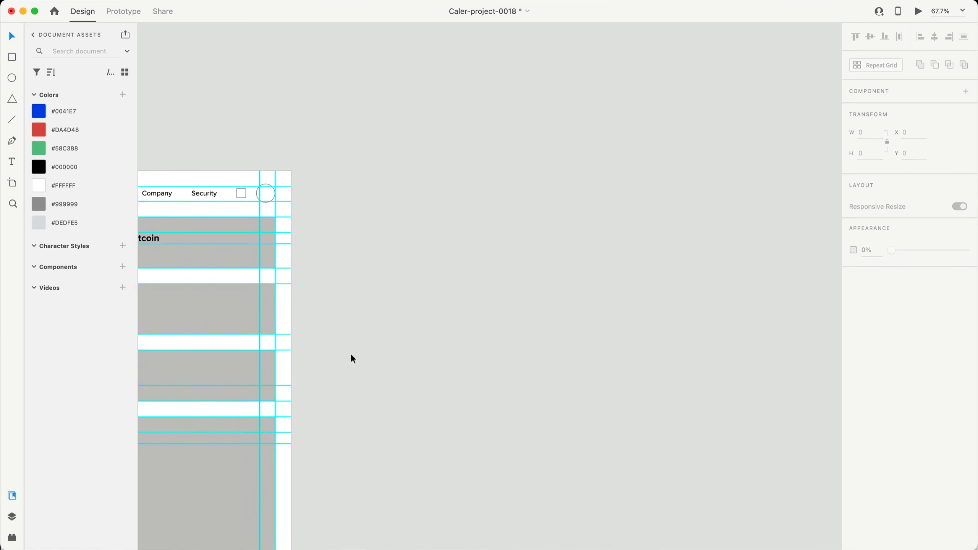
scroll(350, 354, left, 4)
scroll(535, 252, up, 5)
scroll(455, 216, left, 3)
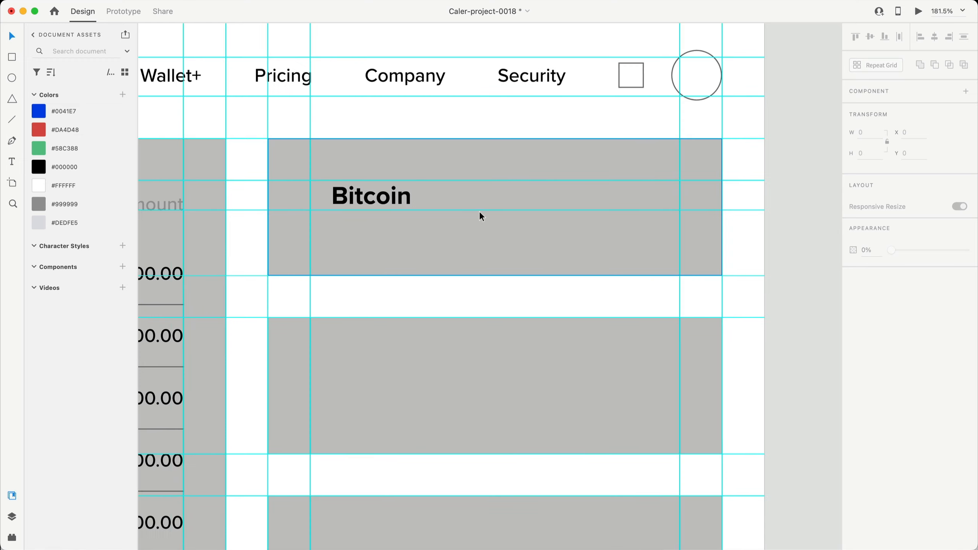
scroll(462, 212, up, 3)
click(368, 196)
drag(368, 196, 451, 196)
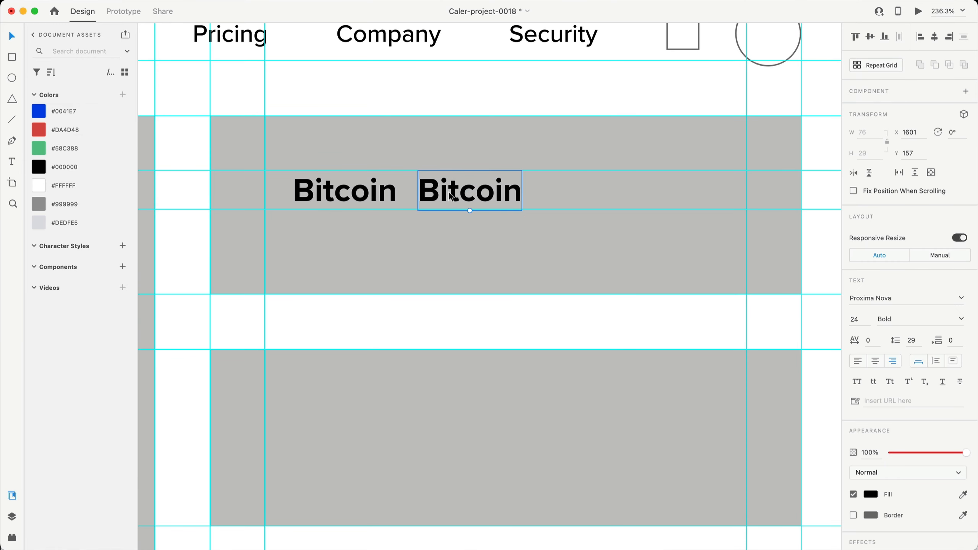
double_click(450, 195)
text(BTC)
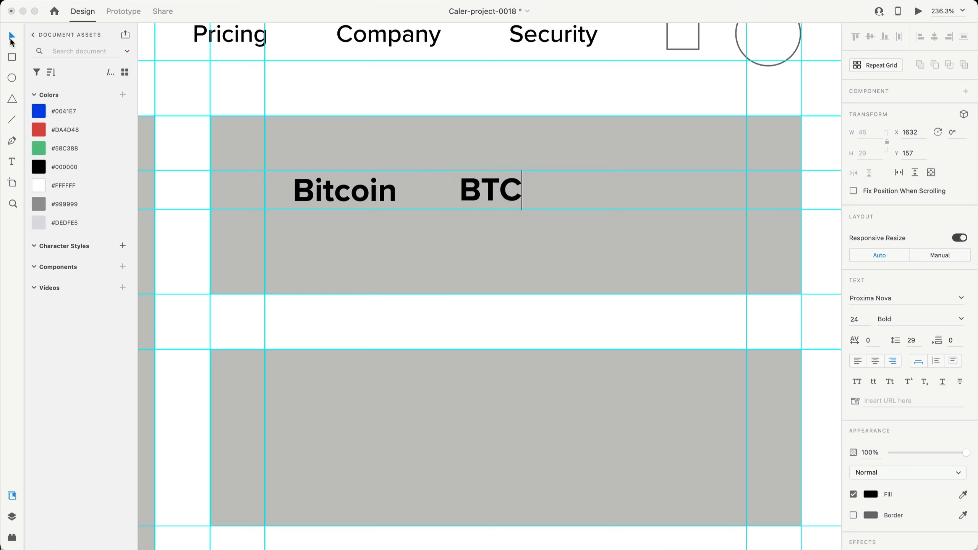
Set the text alignment of the "Bitcoin" and "BTC" labels to left
click(11, 39)
shift+click(359, 192)
click(857, 359)
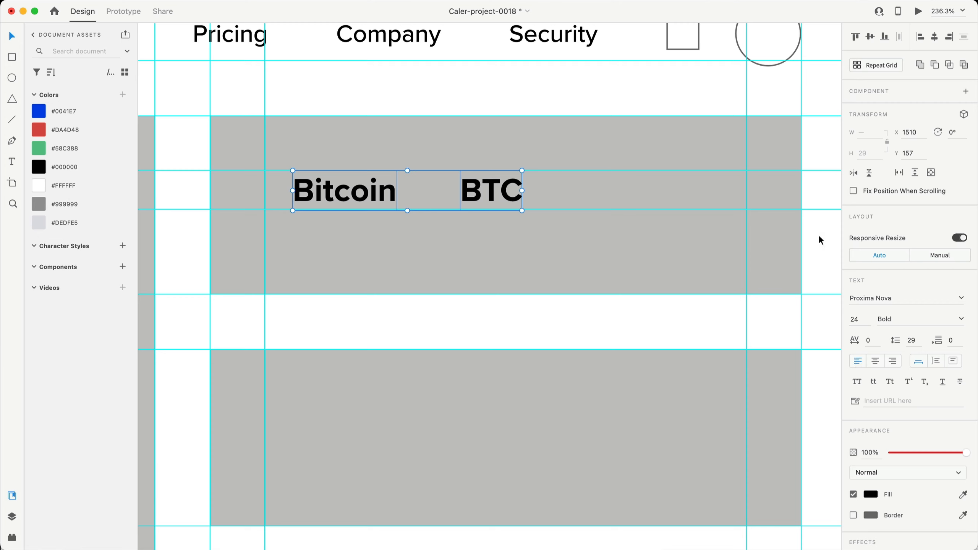
Restyle the "BTC" label as Regular in grey #999999 and move it closer to "Bitcoin", at X 1598
click(491, 191)
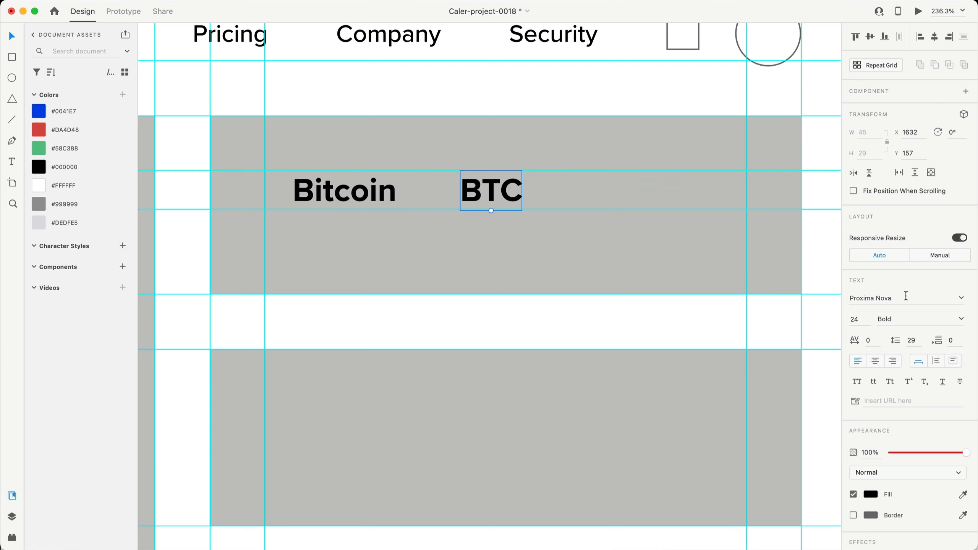
click(962, 320)
click(885, 335)
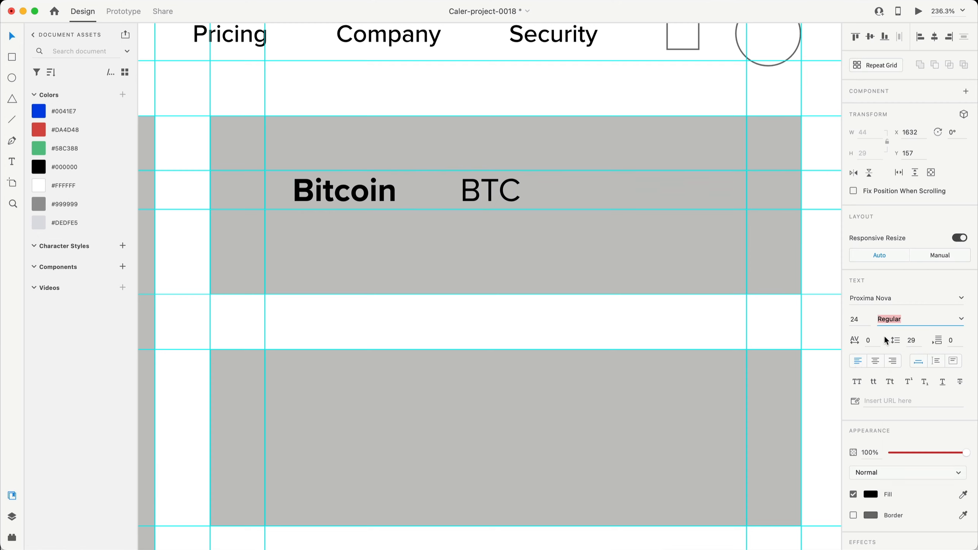
click(54, 203)
drag(480, 195, 438, 191)
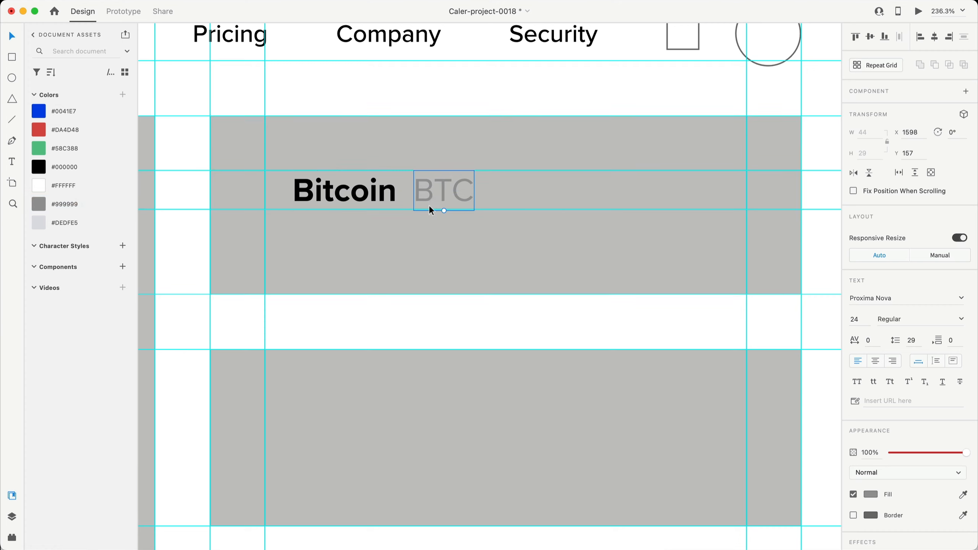
Shift the "Bitcoin" and "BTC" labels aside to X 1573 and draw a 36-wide circle in the space before them
shift+click(341, 194)
drag(340, 194, 425, 196)
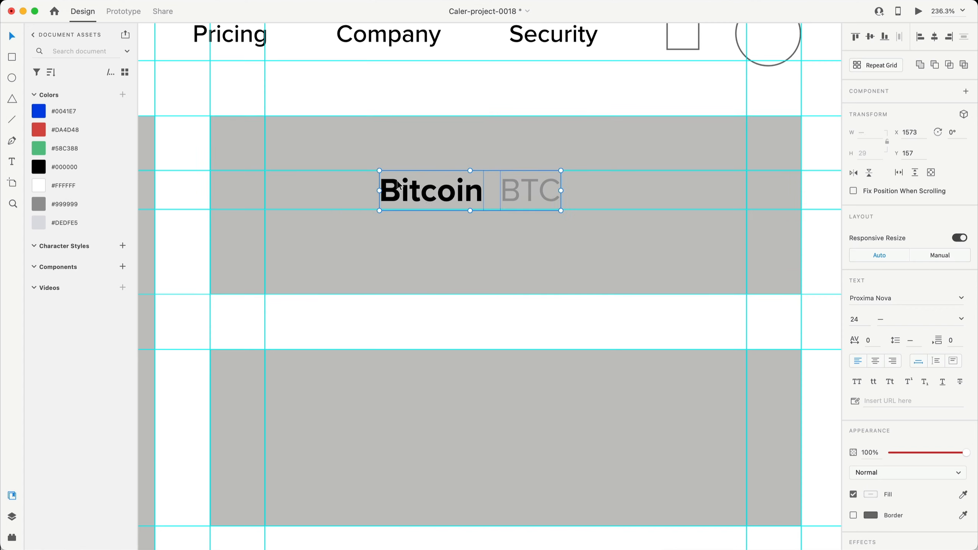
click(11, 78)
drag(280, 163, 321, 210)
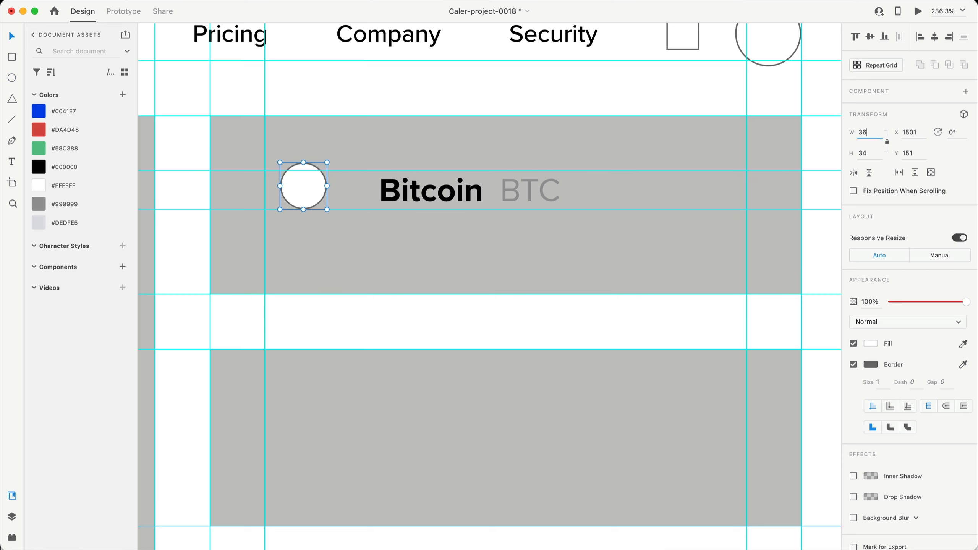
key(Return)
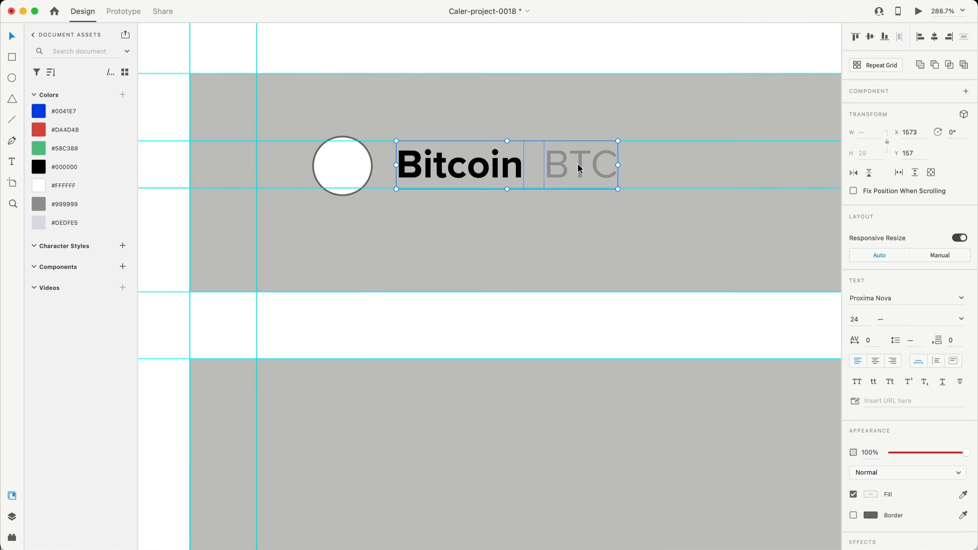
Fine-tune the gap between the circle and the two labels, and align all three on their vertical middle
drag(578, 164, 570, 164)
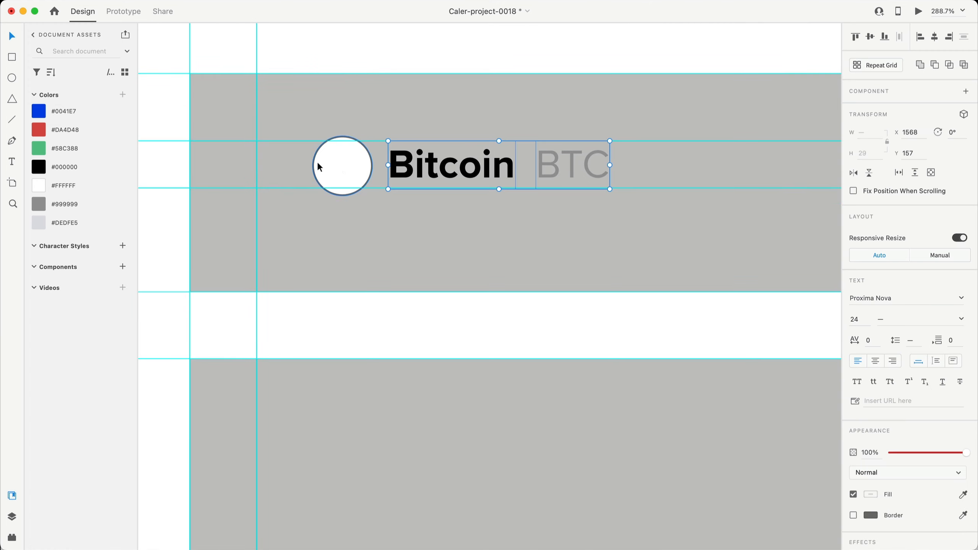
key(alt+Right)
key(alt+Right)
key(alt+Right)
shift+click(339, 164)
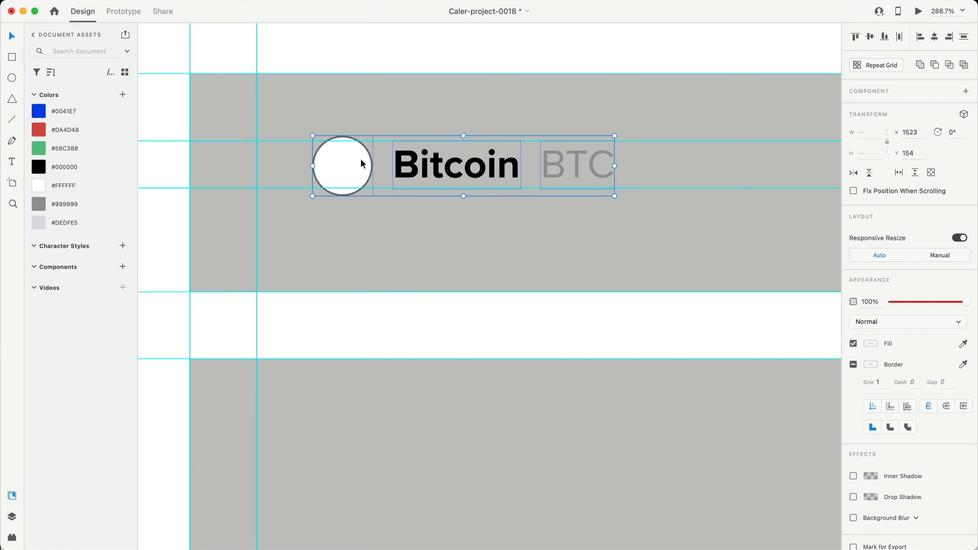
click(871, 37)
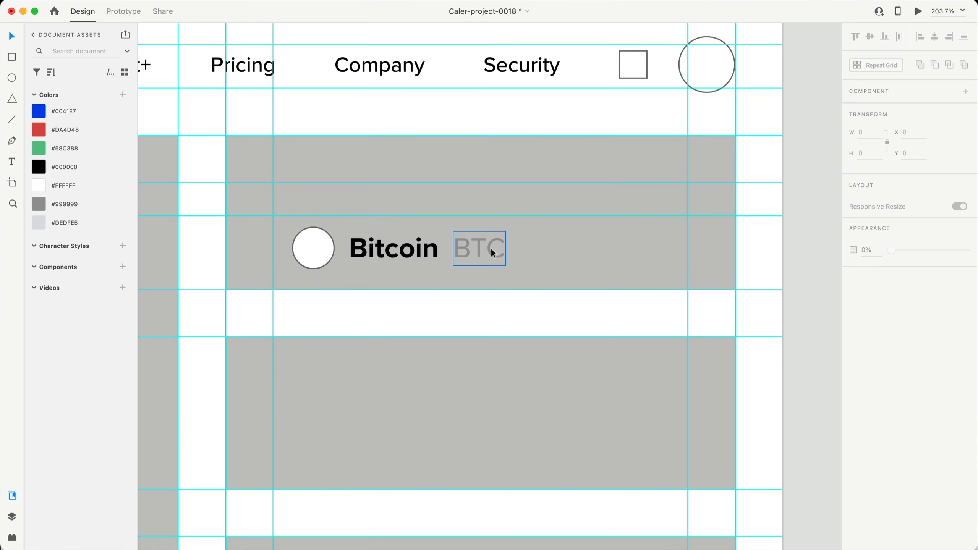
Duplicate the "BTC" label above the Bitcoin row at X 1520, Y 128 and change its text to "TRENDING"
drag(479, 253, 333, 171)
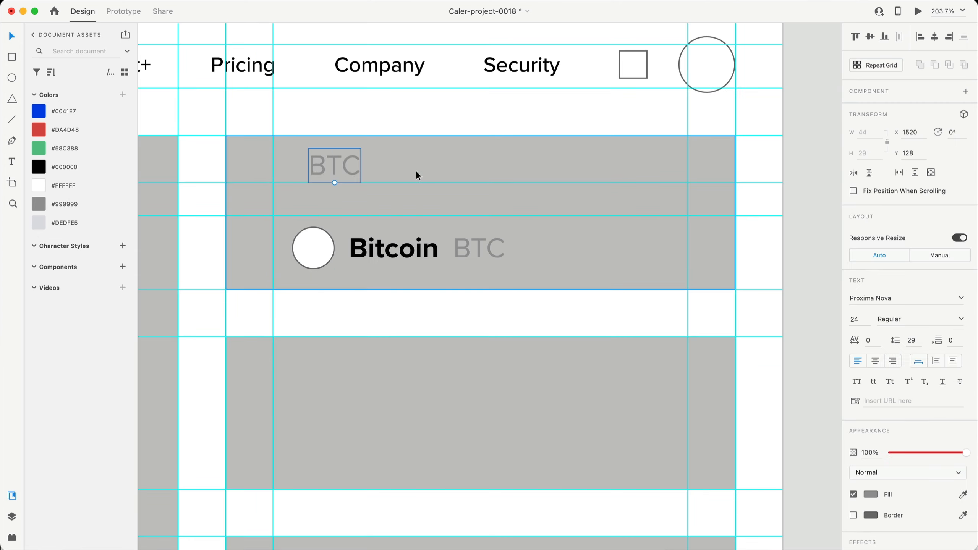
scroll(416, 175, left, 5)
double_click(442, 158)
text(T)
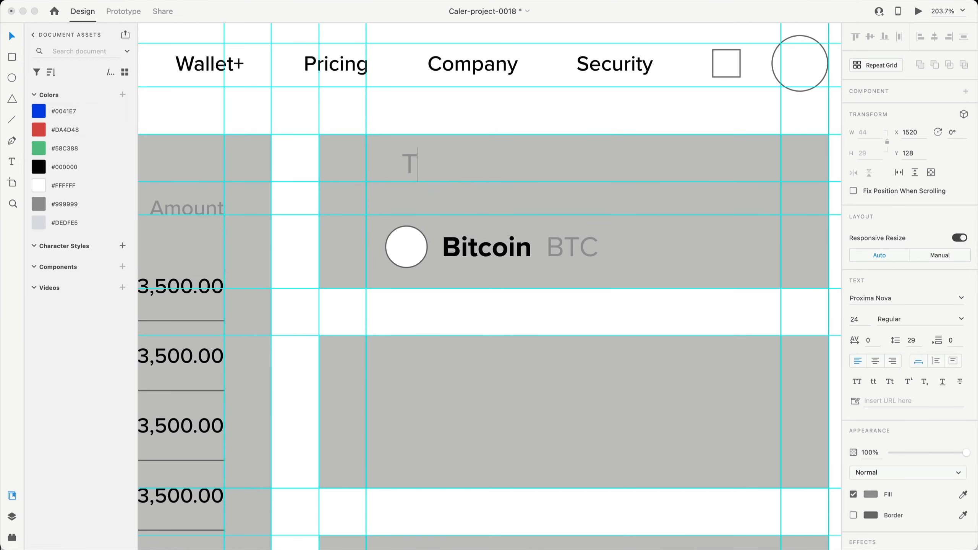
text(RENDING)
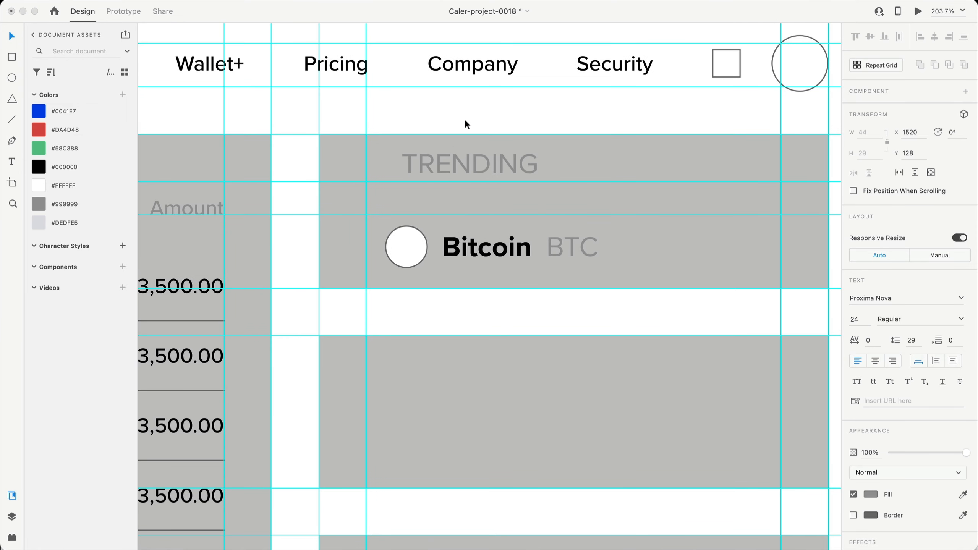
key(Escape)
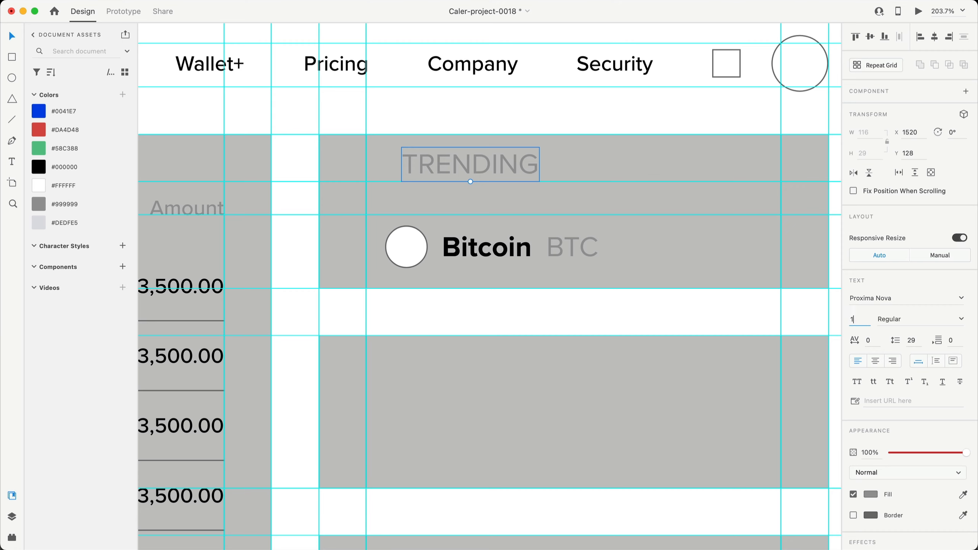
Set the "TRENDING" label to font size 18 and Medium weight
text(18)
key(Return)
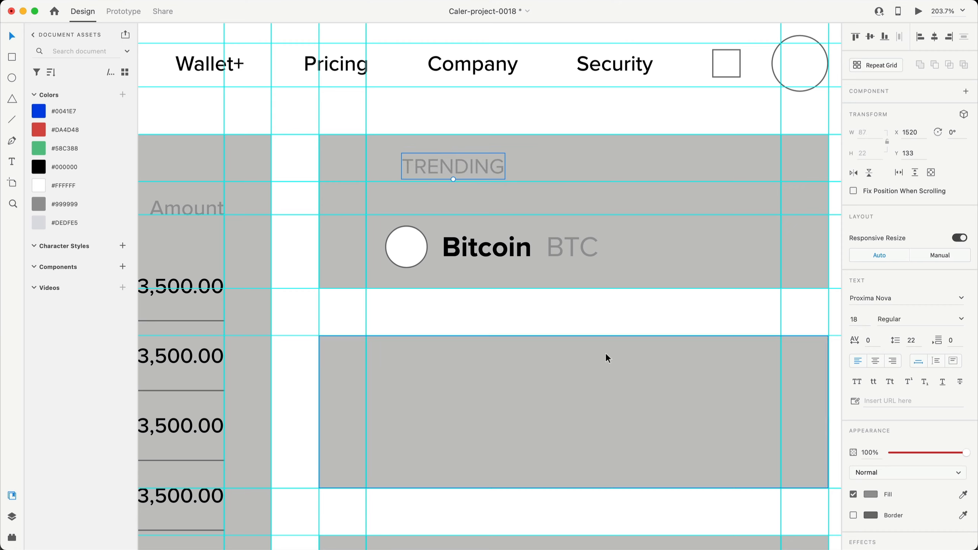
click(196, 209)
click(503, 167)
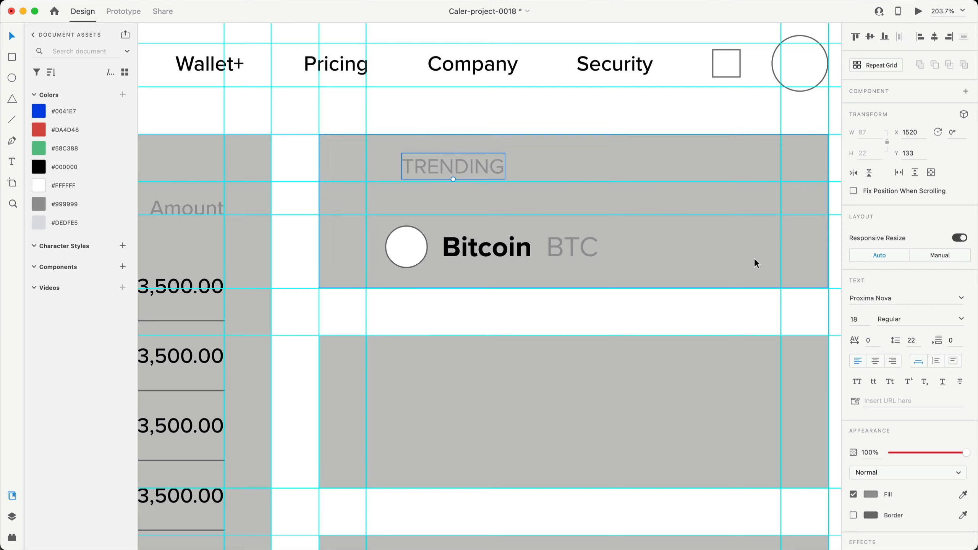
click(960, 325)
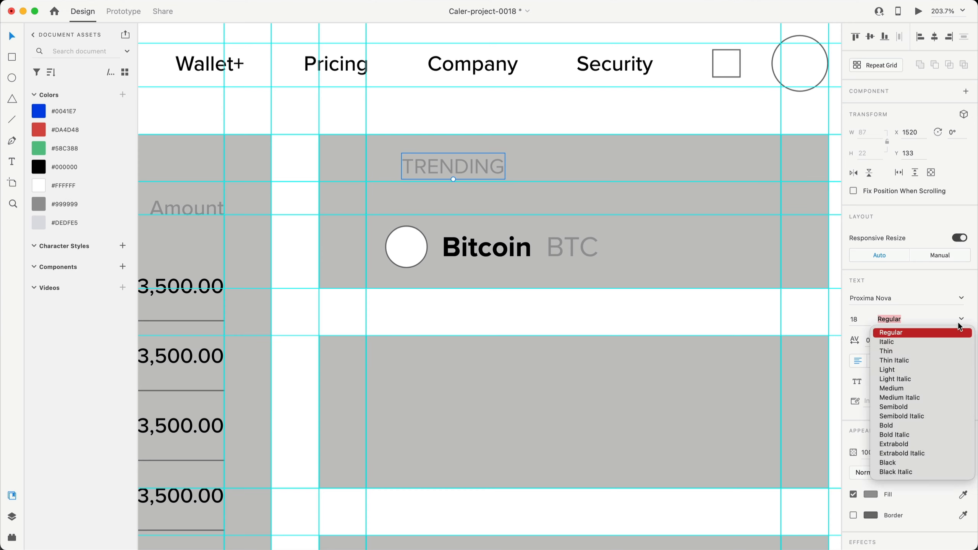
click(896, 388)
Move the "TRENDING" label to the block's inner guide at X 1490, Y 137
drag(448, 165, 411, 164)
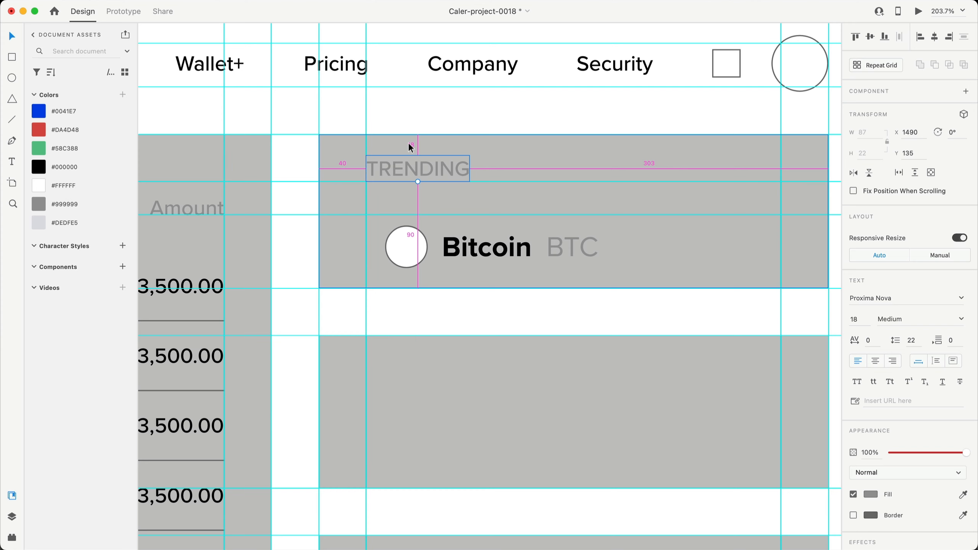
key(Down)
key(Down)
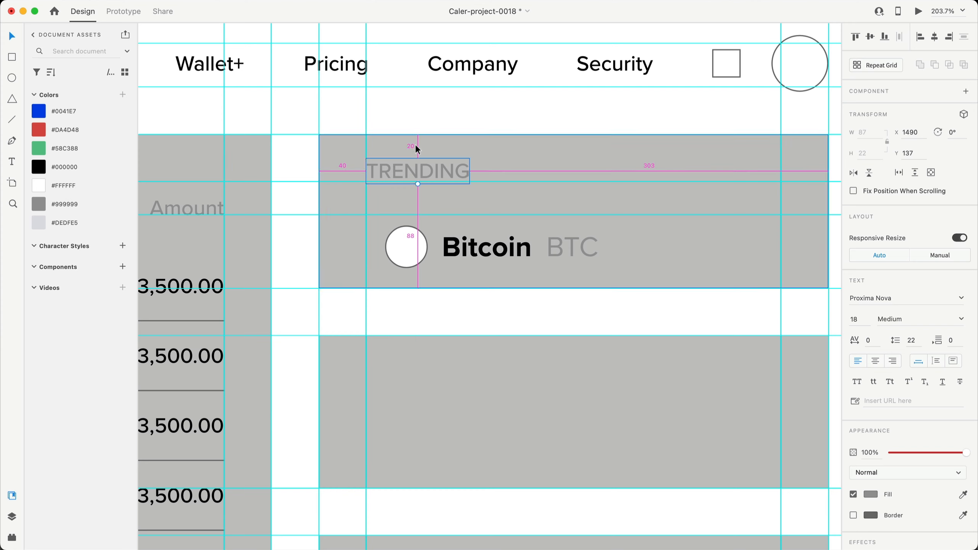
Move the circle, "Bitcoin" and "BTC" together to X 1490, Y 181 beneath the "TRENDING" label
click(406, 250)
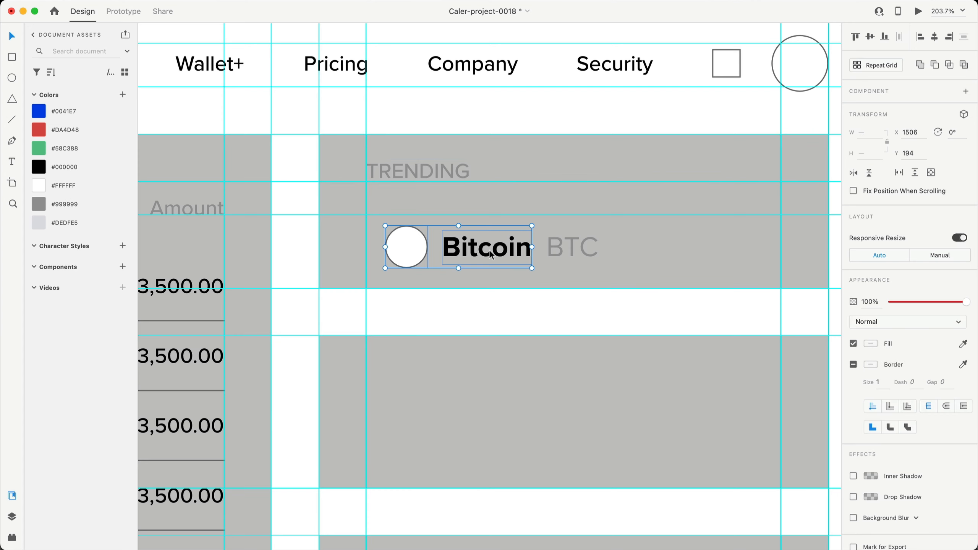
drag(406, 251, 387, 242)
key(Up)
key(Up)
key(Up)
key(Up)
key(Up)
key(Up)
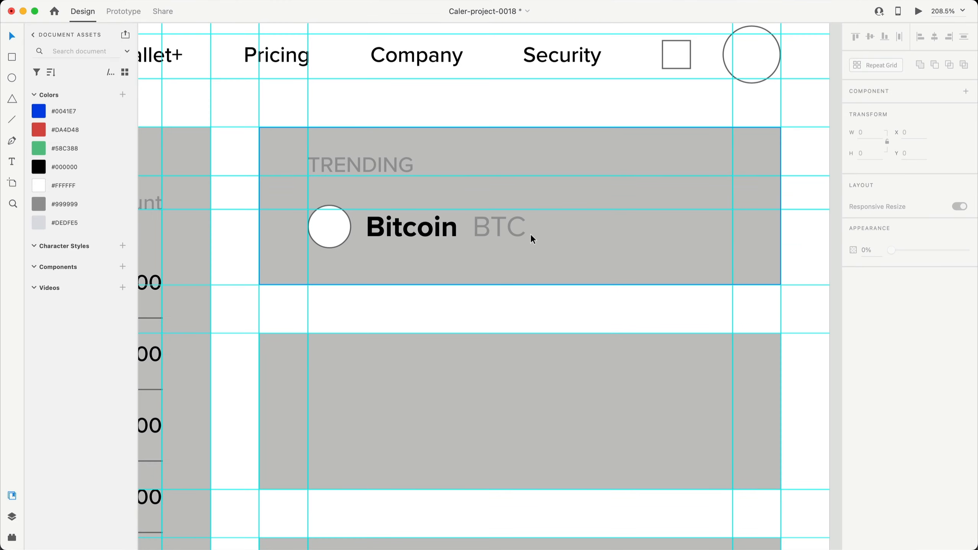
Duplicate the "TRENDING" label to the far end of the Bitcoin row, right-align it and change its text to "1.25%"
alt+drag(362, 157, 652, 225)
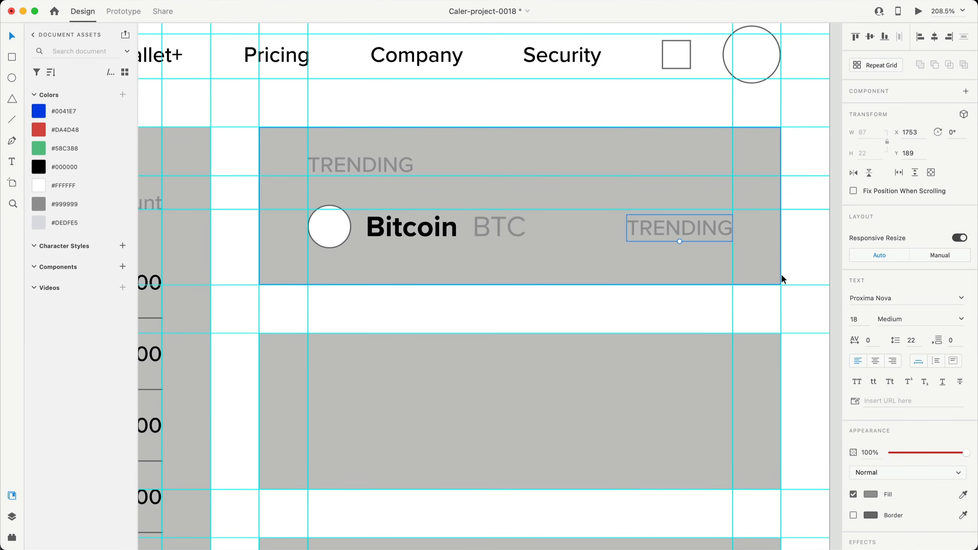
click(893, 364)
double_click(695, 232)
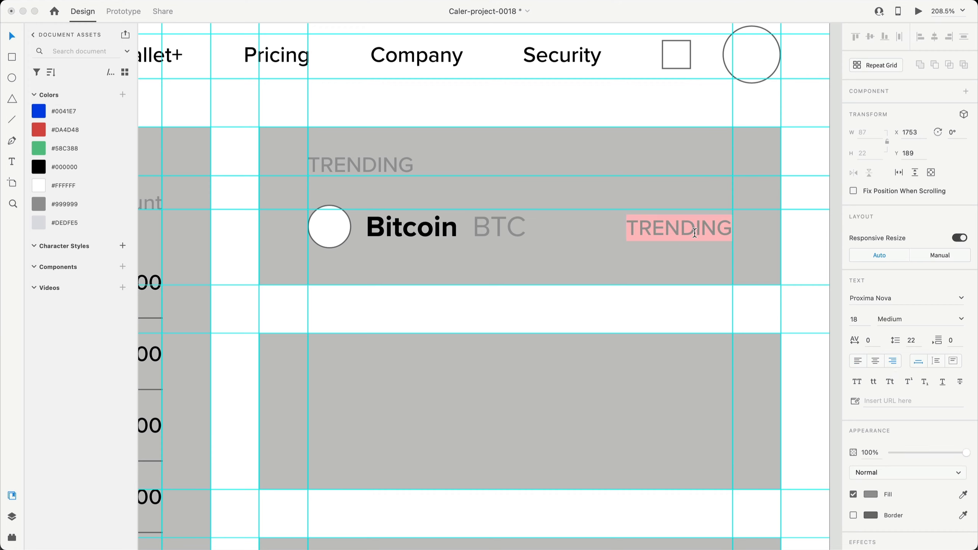
text(1.25%)
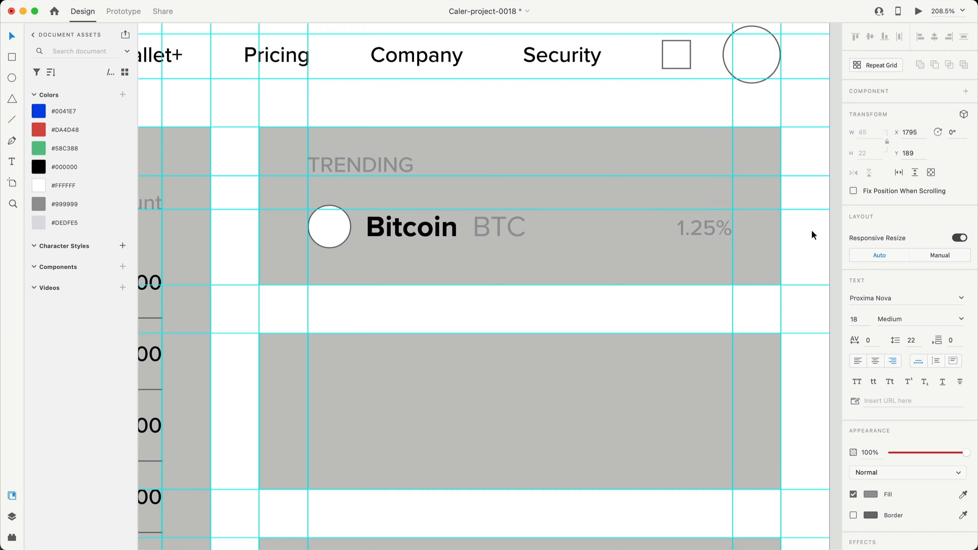
Align the circle, "Bitcoin", "BTC" and "1.25%" on their vertical middle
click(703, 225)
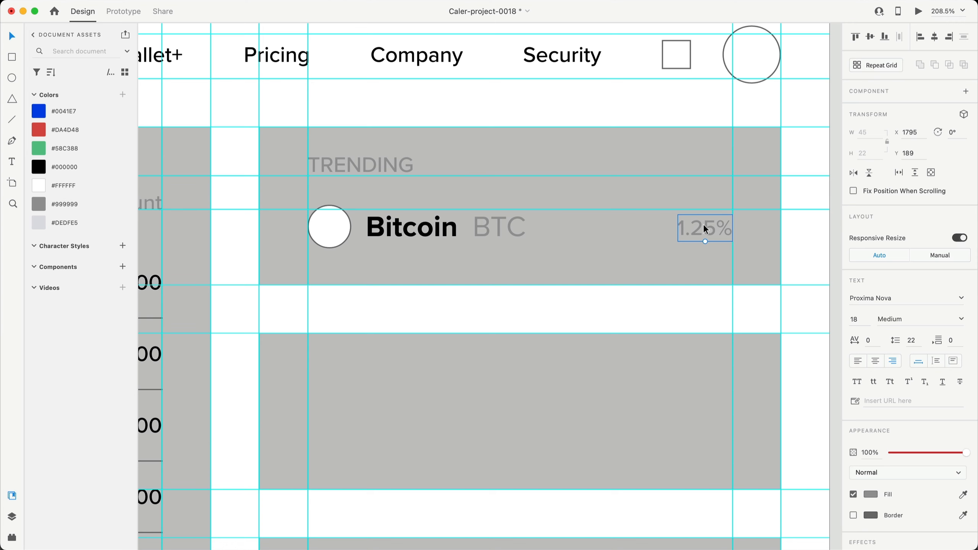
shift+click(531, 224)
shift+click(434, 229)
shift+click(332, 221)
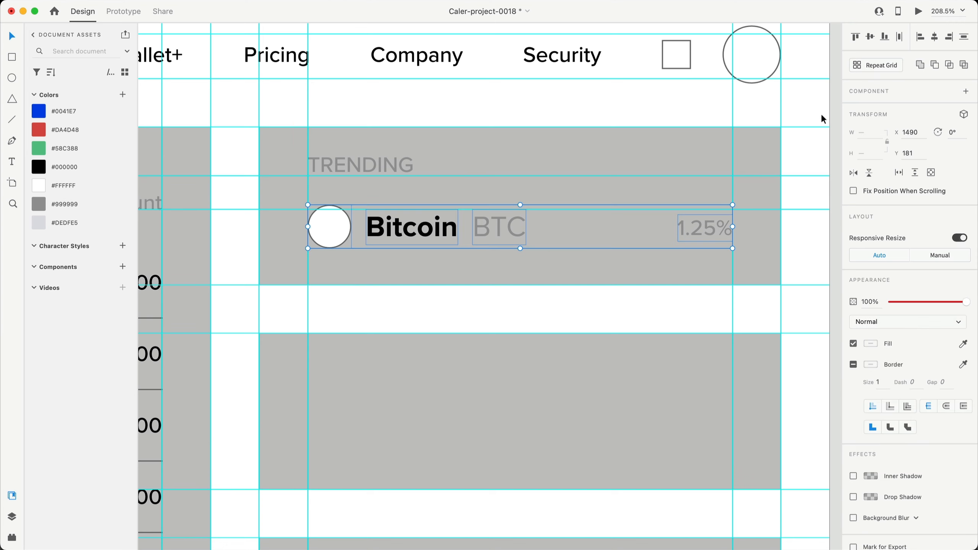
click(872, 38)
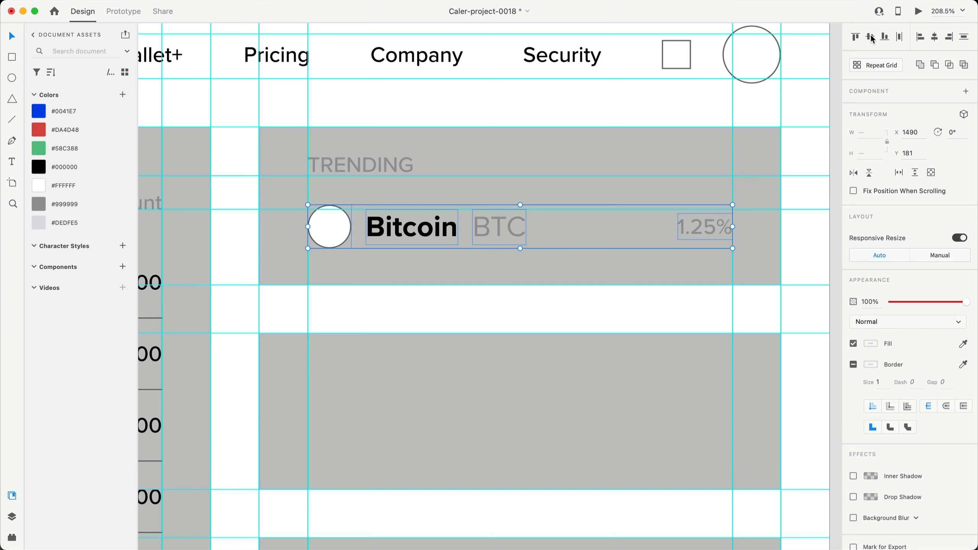
click(804, 225)
Remove the border of the circle beside "Bitcoin" in the TRENDING block and fill it with black
scroll(803, 225, down, 3)
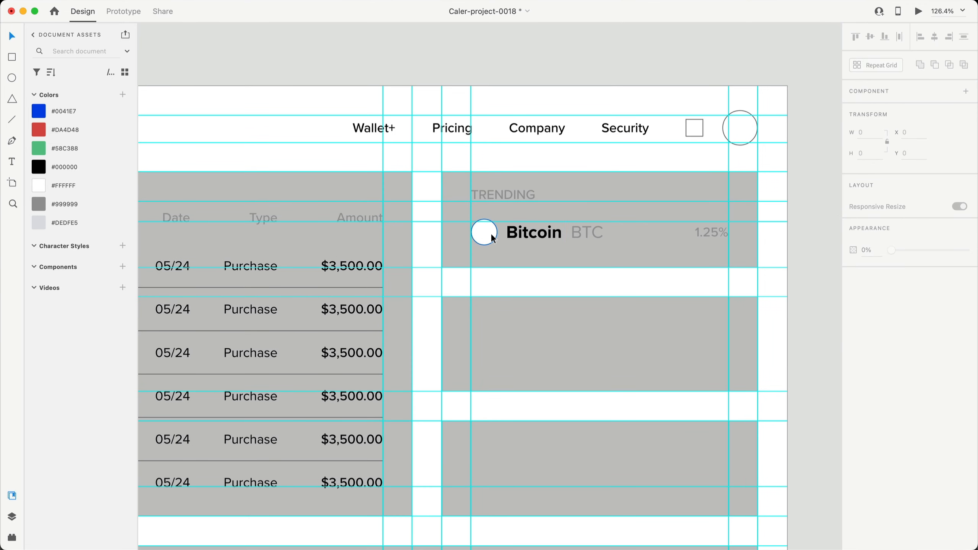
click(479, 233)
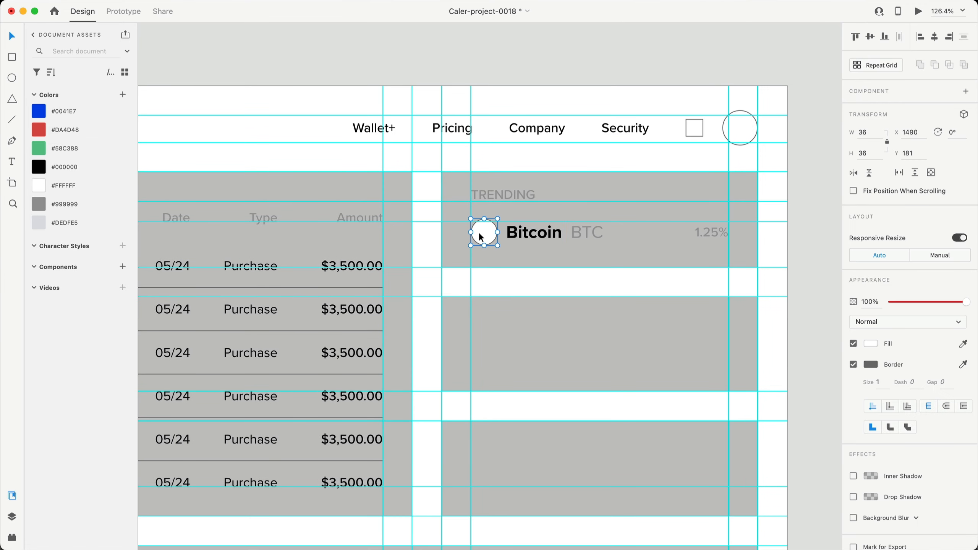
click(853, 364)
click(870, 343)
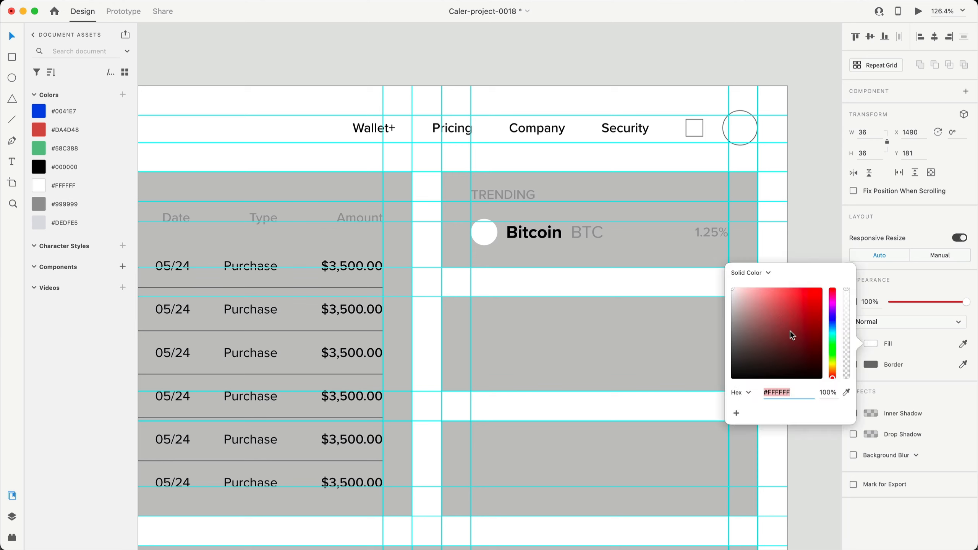
drag(790, 330, 682, 395)
Remove the border of the 48-wide circle in the header and fill it with black
click(751, 129)
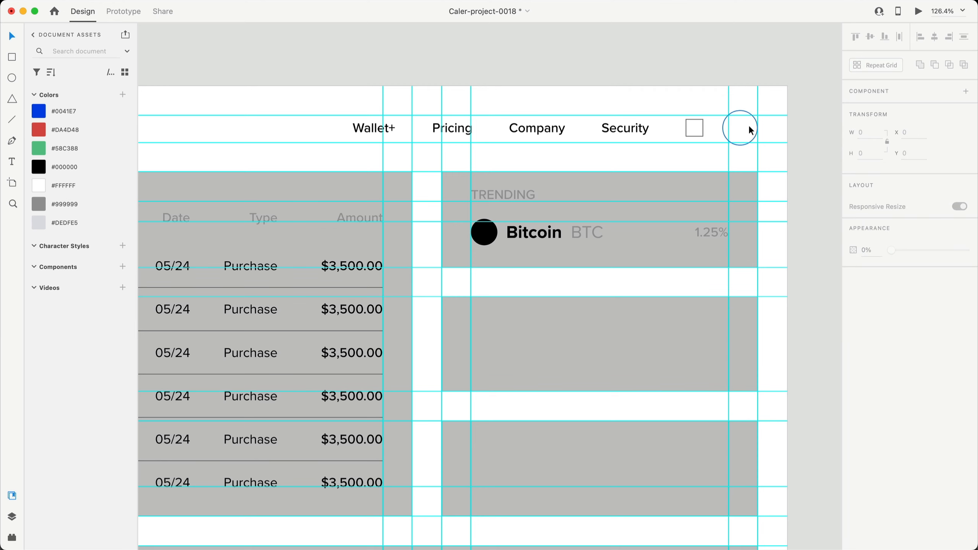
click(854, 364)
click(871, 343)
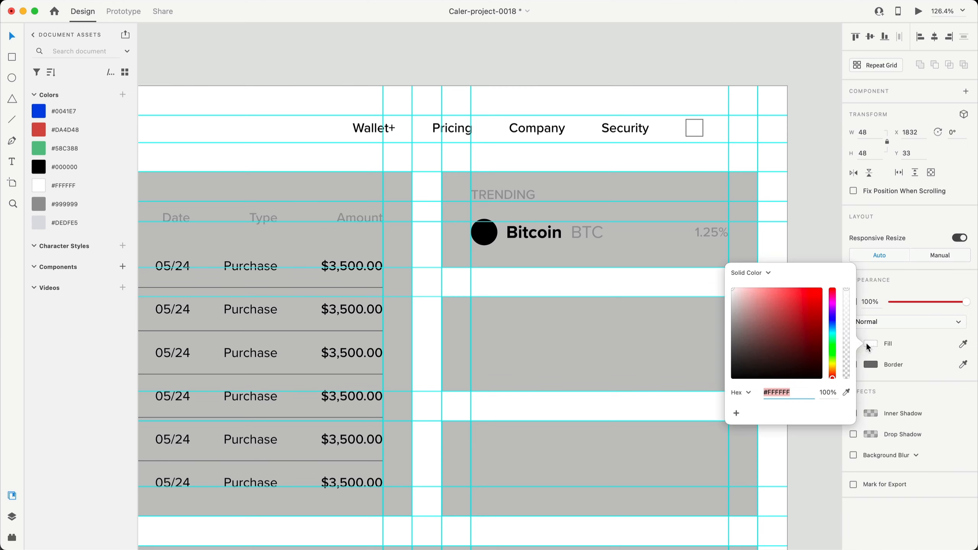
drag(786, 332, 681, 425)
click(819, 210)
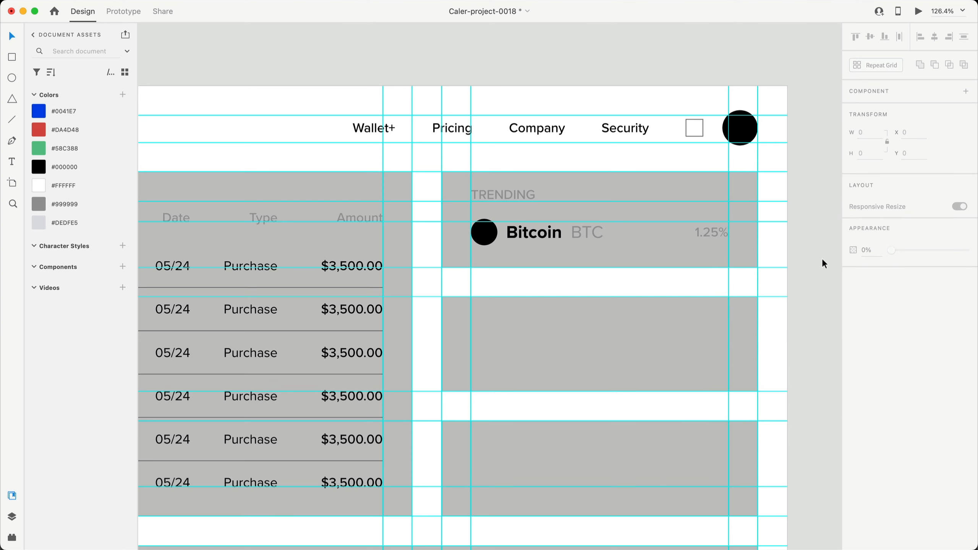
Duplicate the "TRENDING" label and its whole Bitcoin row into the two empty blocks below
scroll(822, 259, up, 2)
click(432, 170)
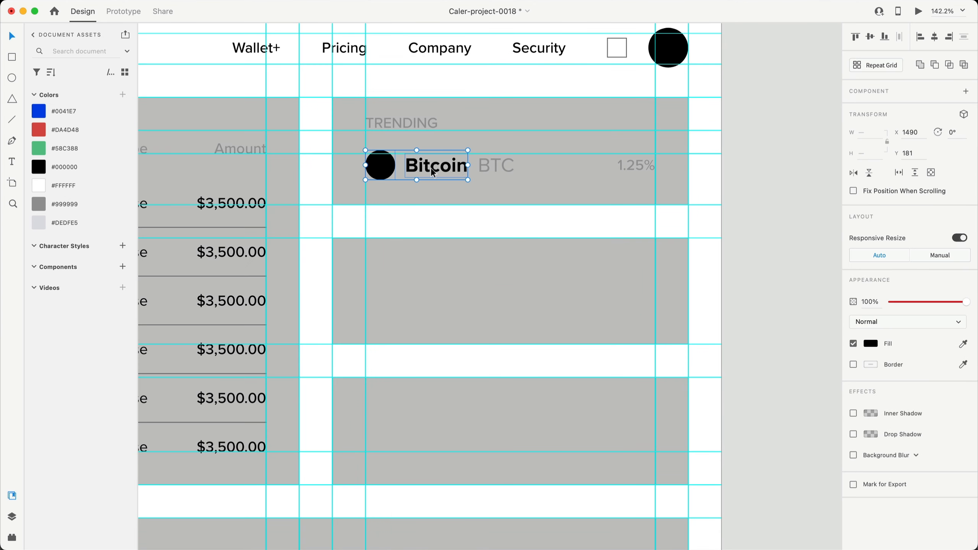
shift+click(638, 165)
shift+click(413, 122)
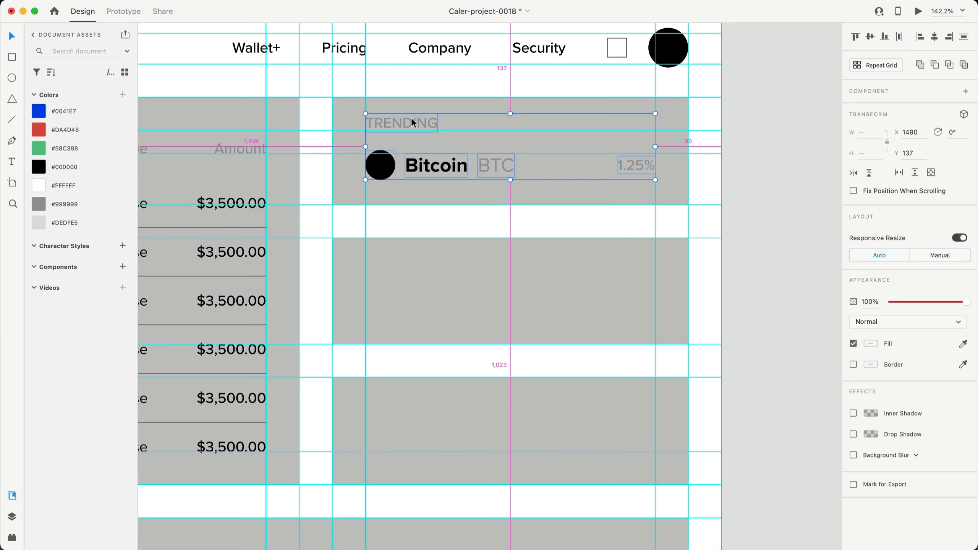
drag(412, 117, 411, 400)
click(763, 335)
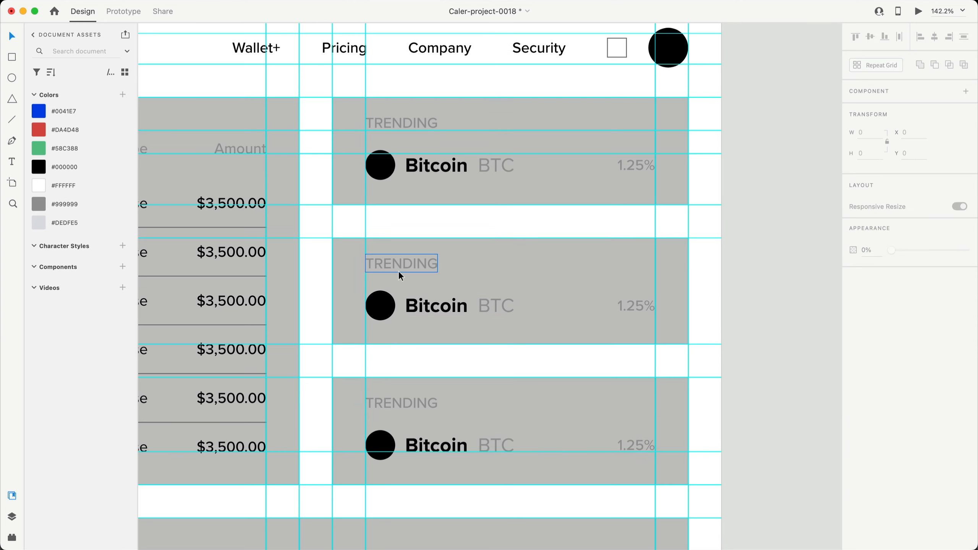
Change the heading of the second small block to "FEATURED" and of the third to "ON THE RISE"
double_click(403, 265)
text(FEATURED)
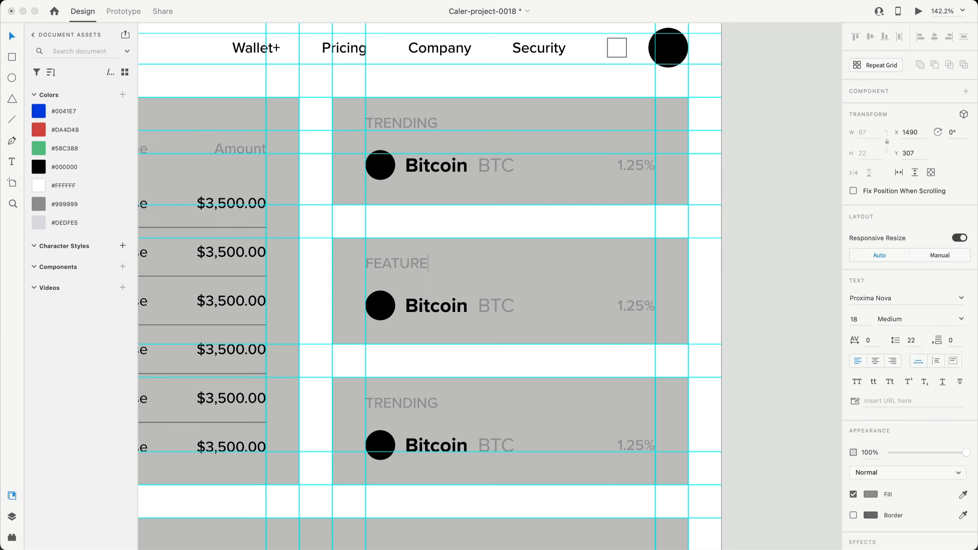
double_click(403, 403)
text(ON THE RISE)
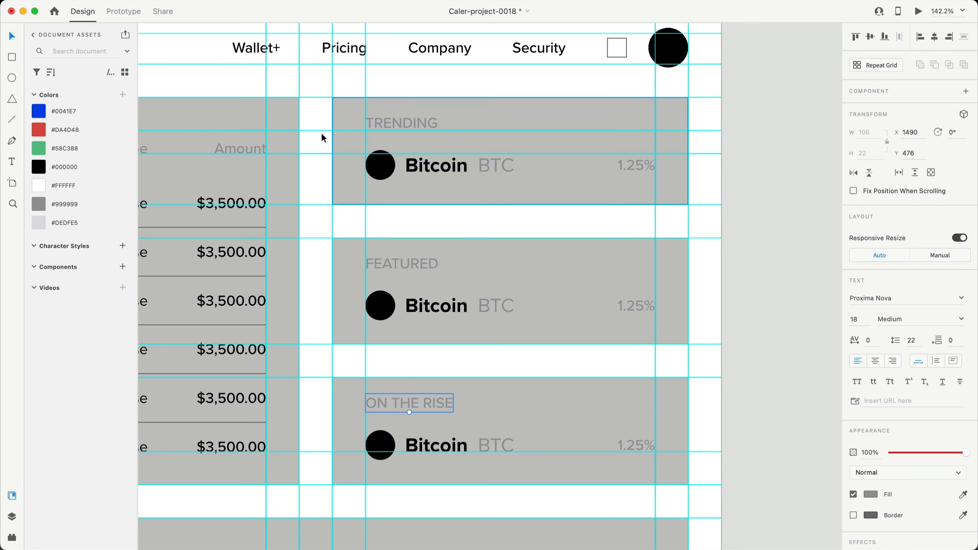
click(753, 159)
Duplicate the "Growth" heading beside itself at X 270, Y 666
scroll(753, 160, down, 5)
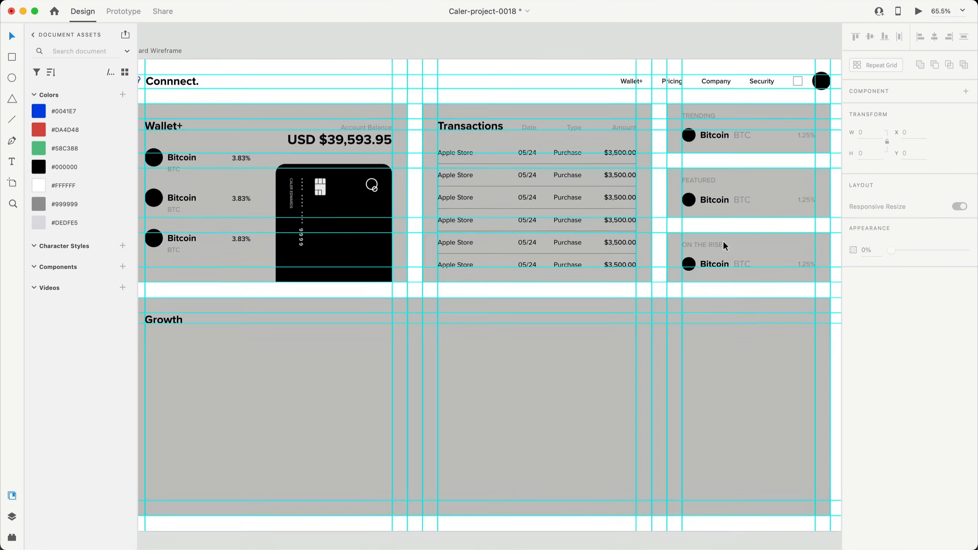
scroll(723, 244, down, 2)
click(500, 319)
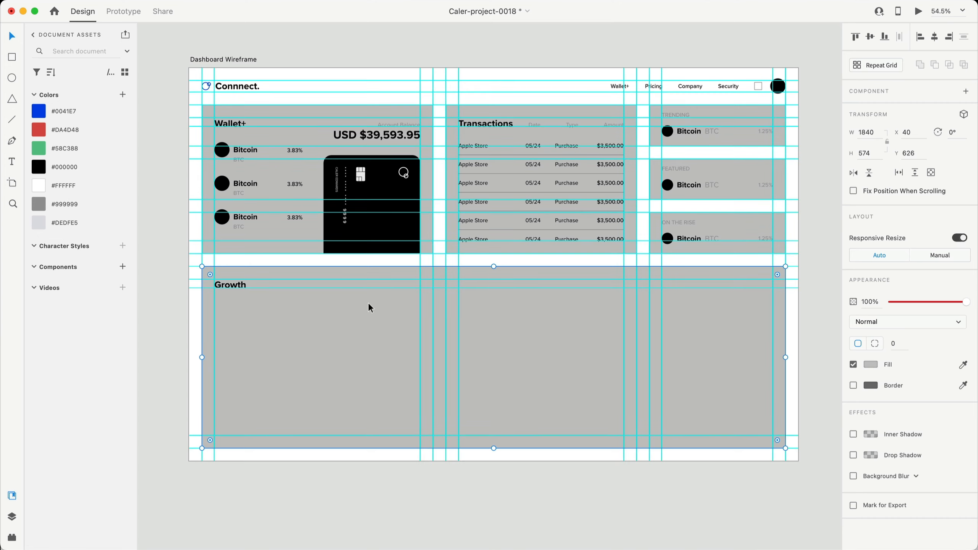
scroll(342, 312, up, 5)
scroll(343, 311, up, 2)
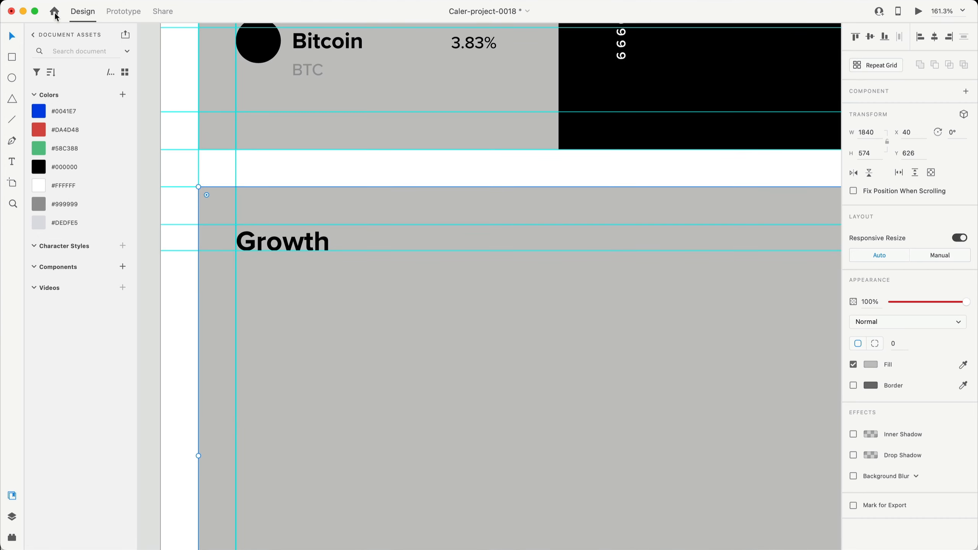
click(291, 228)
drag(292, 227, 457, 245)
Copy the account balance text from the Wallet+ block and replace the duplicated "Growth" text with "USD $39,593.95"
scroll(493, 320, up, 10)
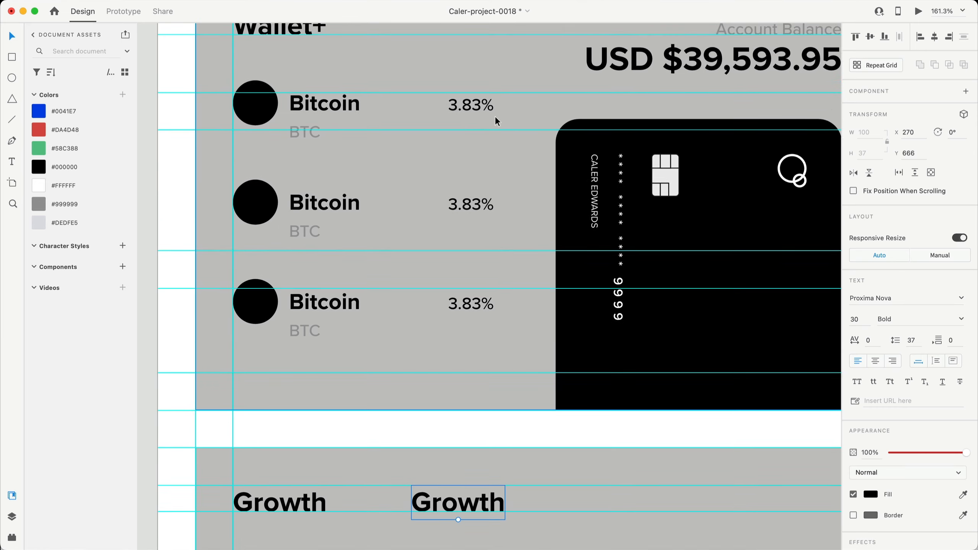
double_click(667, 133)
key(super+c)
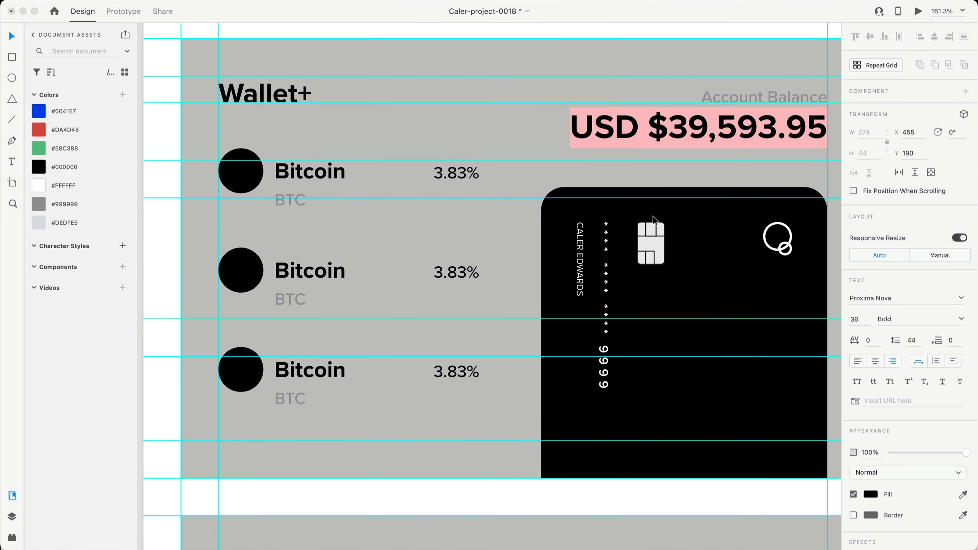
scroll(467, 501, down, 10)
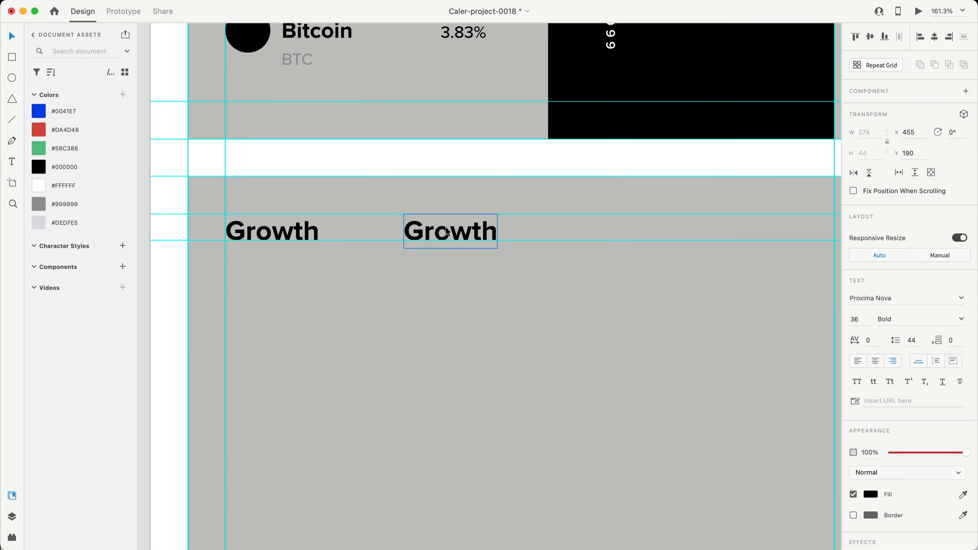
double_click(446, 228)
key(super+v)
key(Escape)
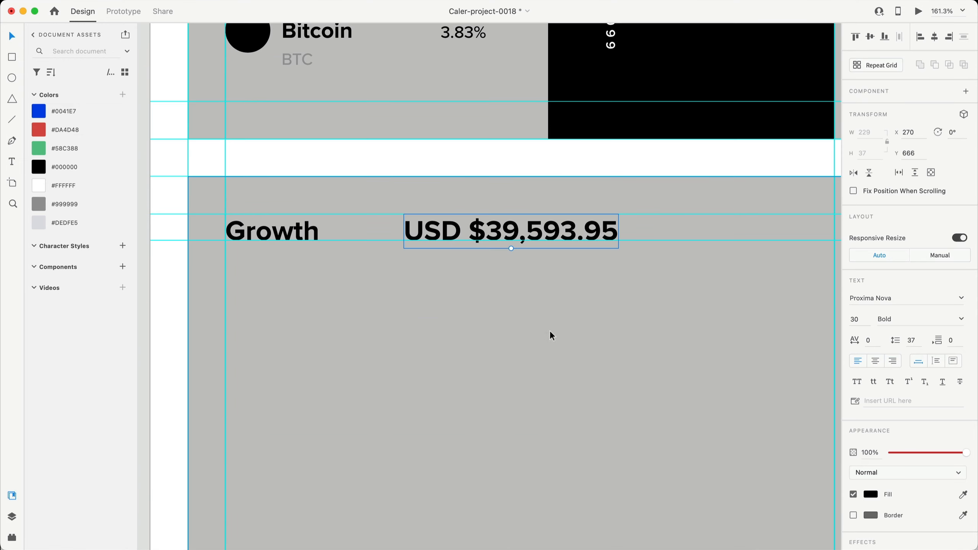
Set the balance text beside "Growth" to font size 24 and move it closer to the heading, at X 220
click(860, 319)
text(24)
key(Return)
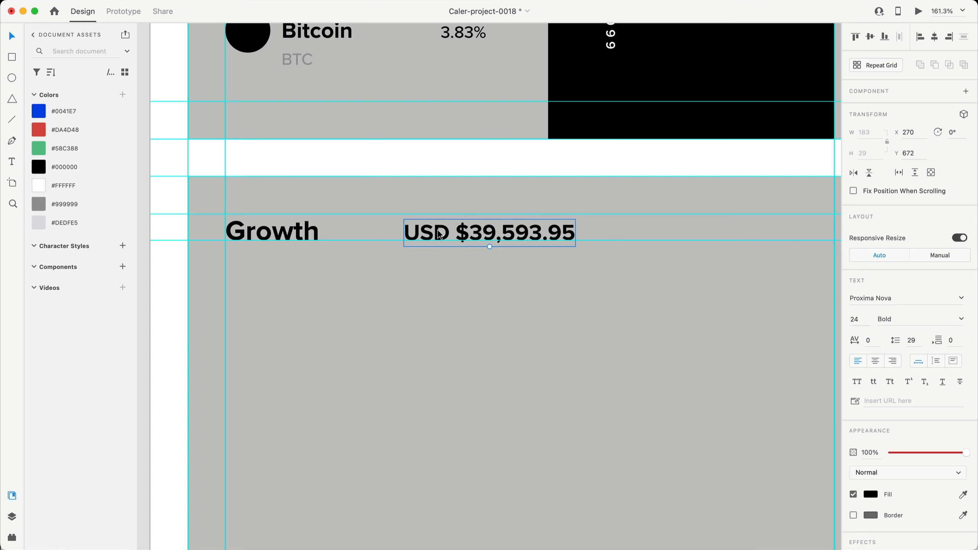
drag(439, 233, 387, 233)
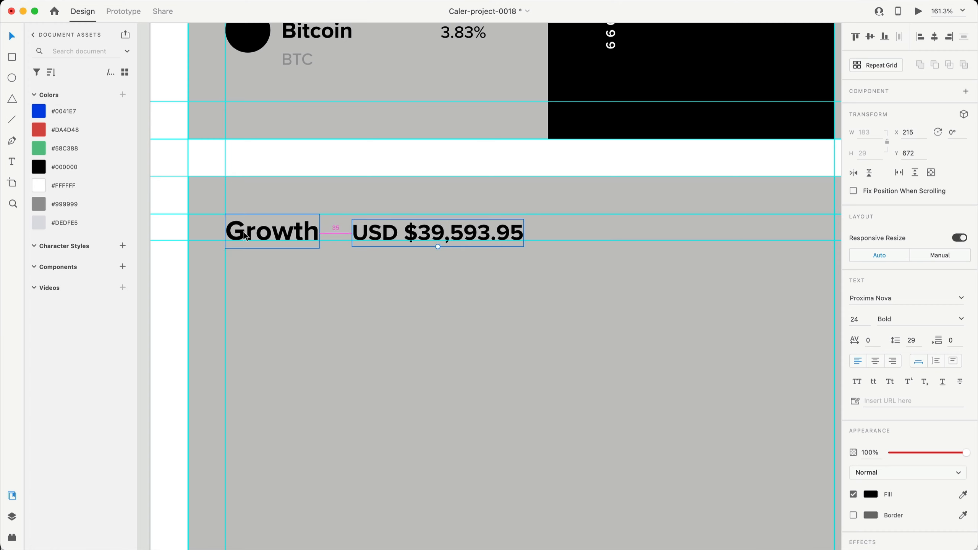
key(Right)
key(Right)
key(Right)
key(Right)
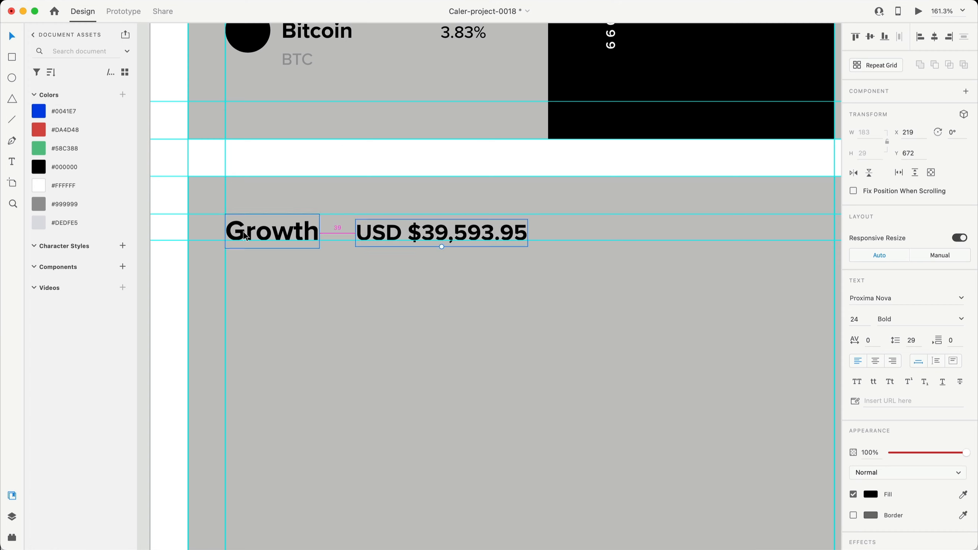
key(Right)
scroll(387, 322, down, 5)
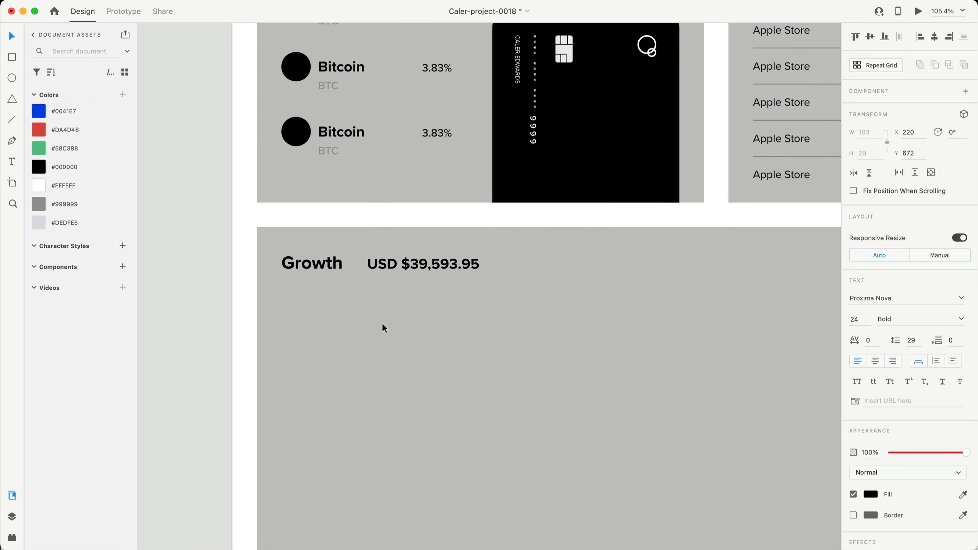
Copy the 3.83% text from the last Wallet+ row and place it beside the Growth balance at X 444, Y 677
double_click(314, 139)
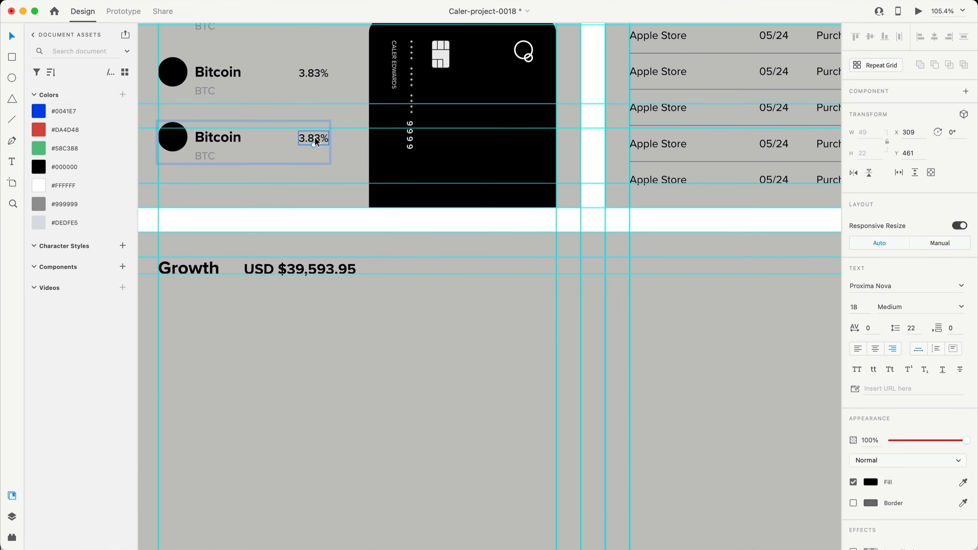
key(super+c)
click(406, 318)
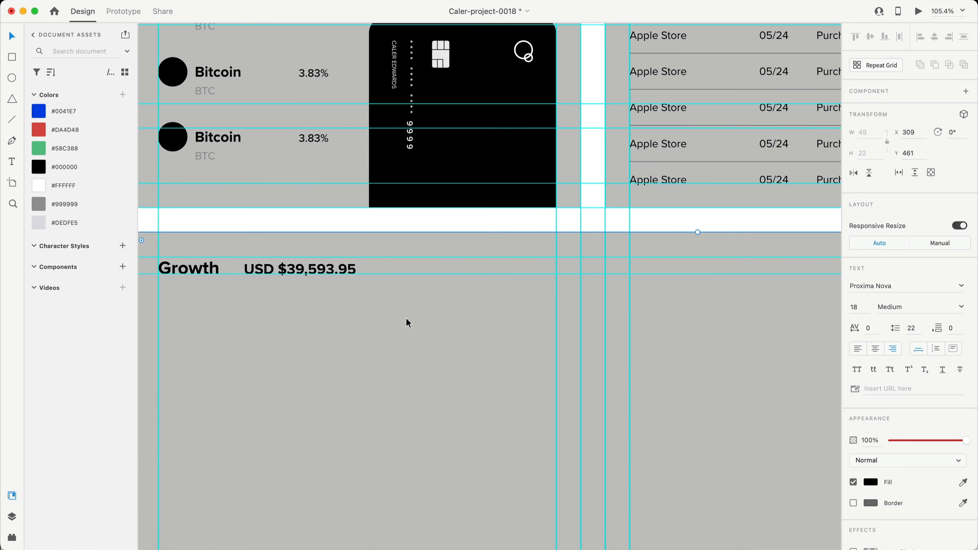
key(super+v)
drag(310, 133, 403, 271)
scroll(395, 264, up, 5)
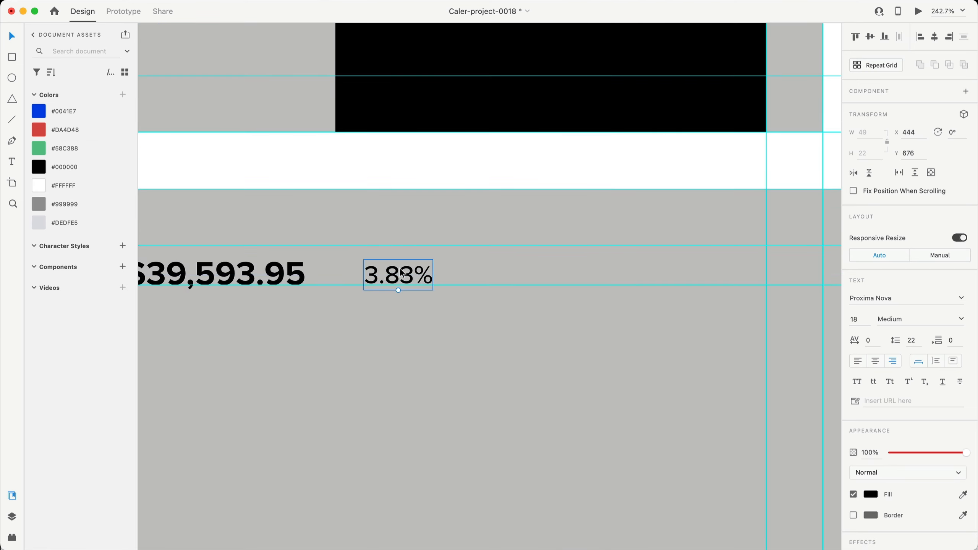
scroll(402, 271, up, 5)
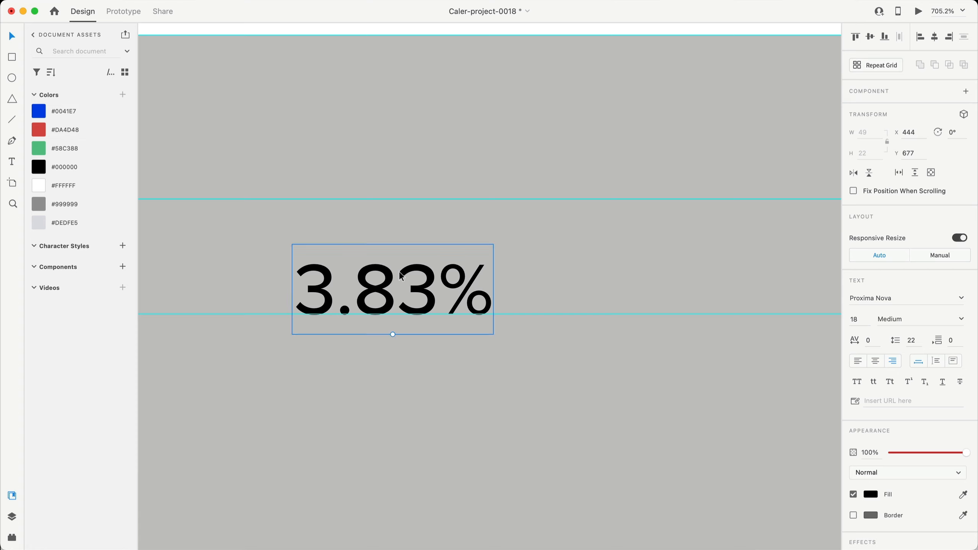
scroll(425, 320, down, 5)
scroll(428, 324, down, 3)
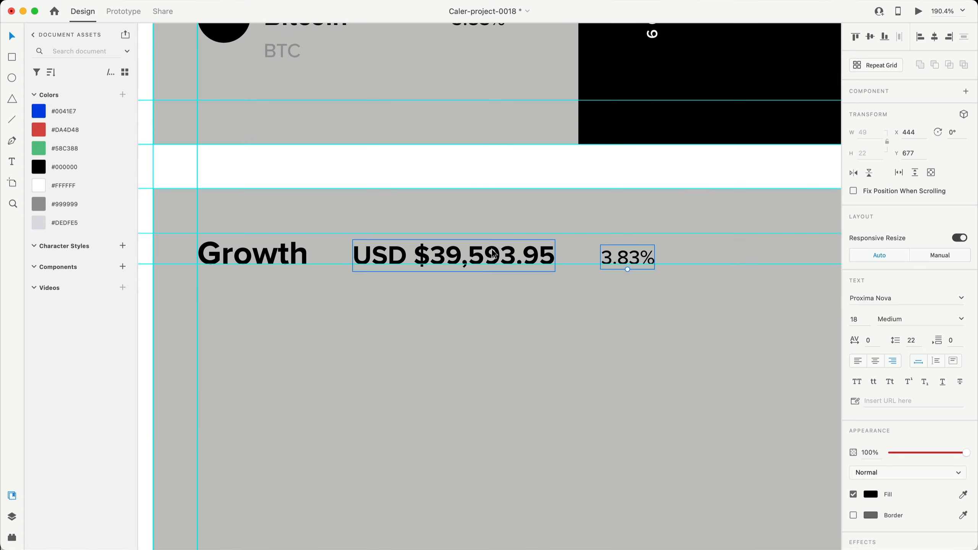
Nudge the 3.83% text closer to the Growth balance, to X 421
click(493, 252)
click(634, 261)
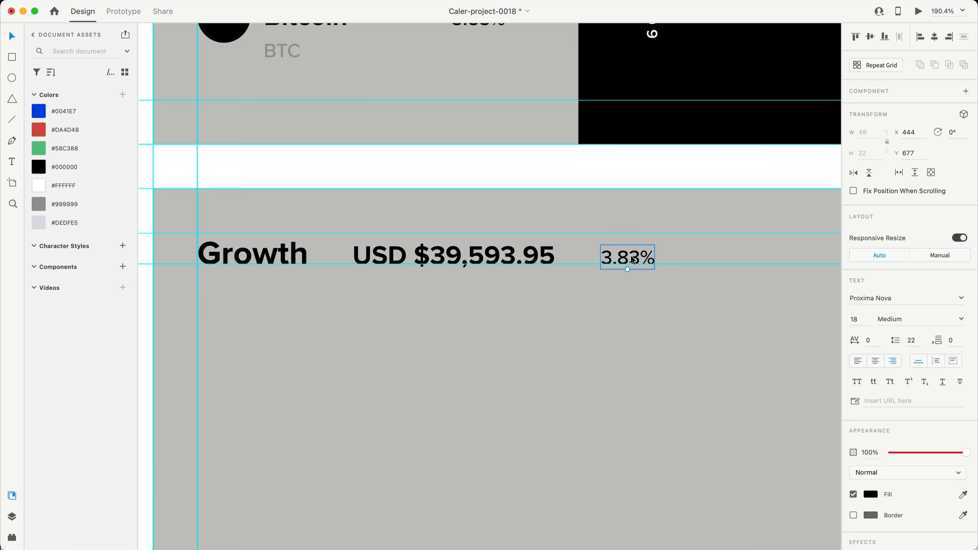
scroll(627, 257, up, 3)
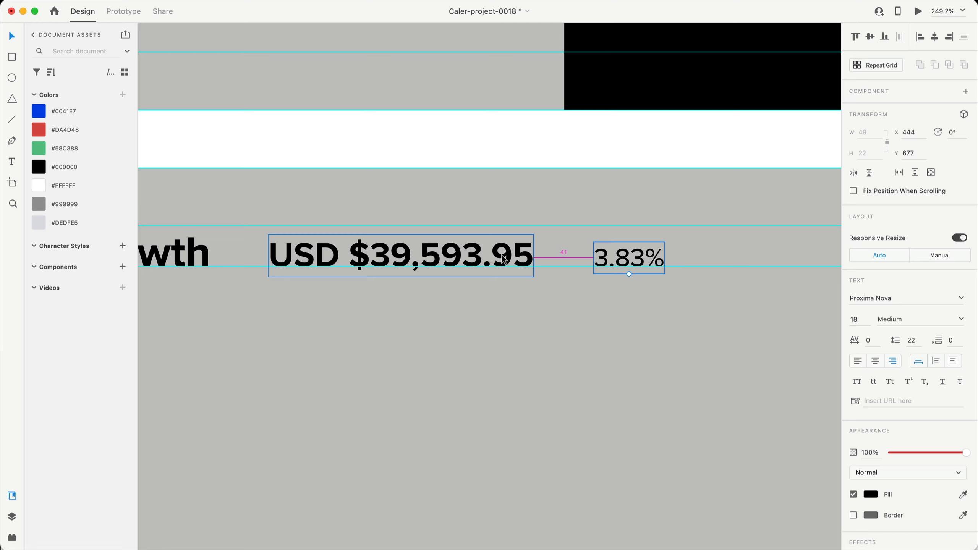
key(Left)
key(shift+Left)
key(shift+Left)
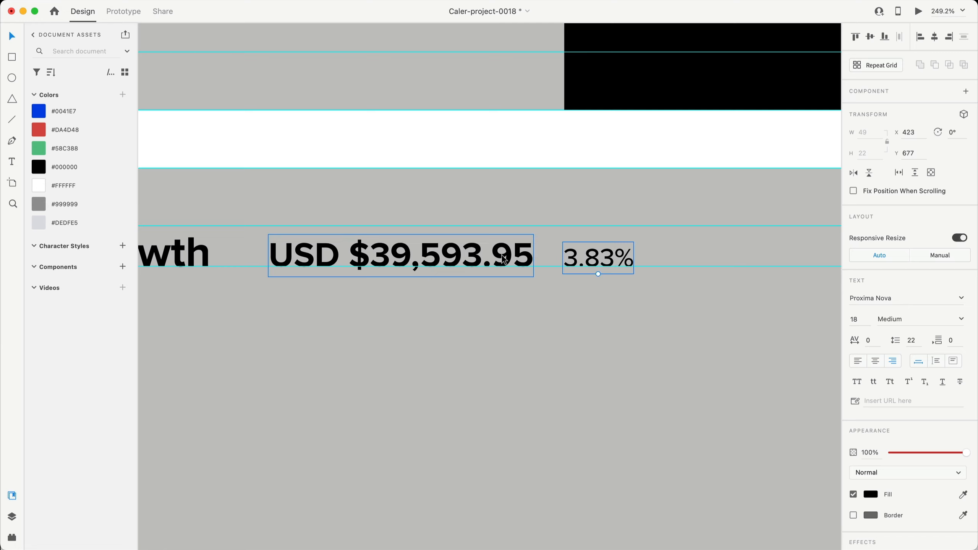
key(Left)
key(Left)
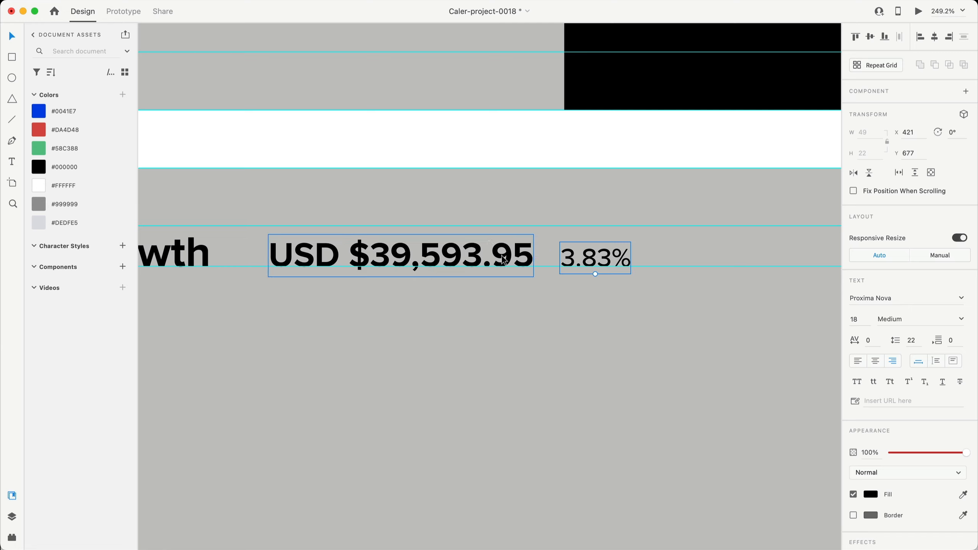
Duplicate the Growth percentage text to the far side of the block at X 1490 and change the copy to "Today"
scroll(488, 293, down, 10)
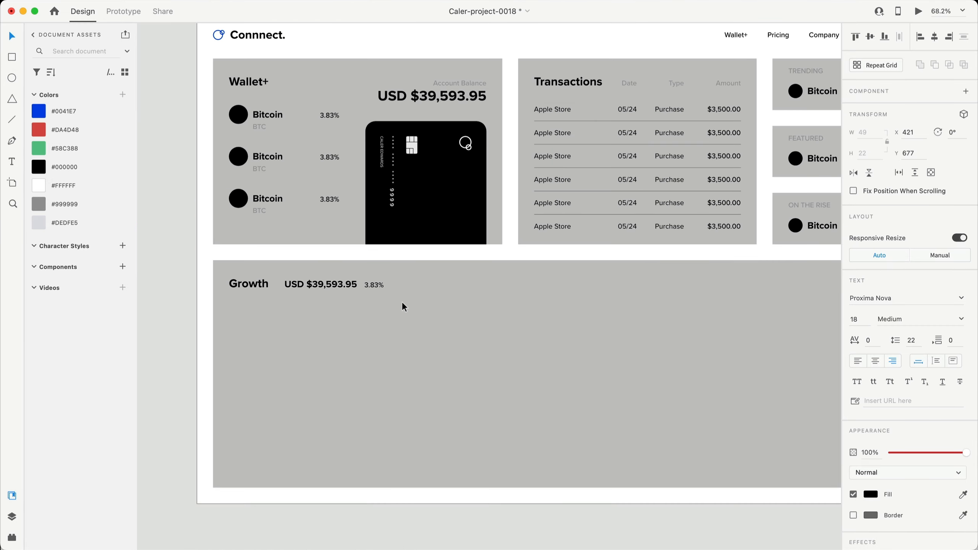
drag(373, 283, 795, 285)
scroll(773, 313, up, 5)
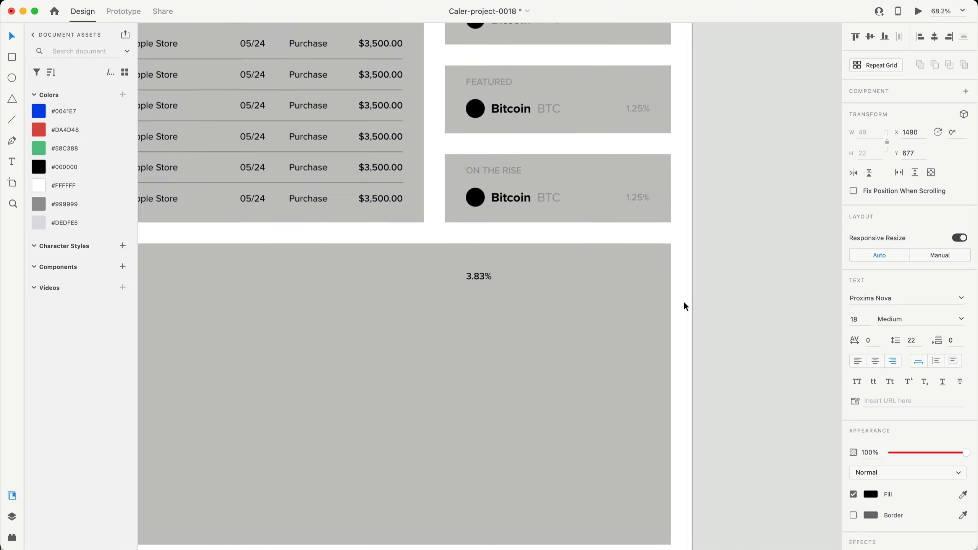
double_click(408, 256)
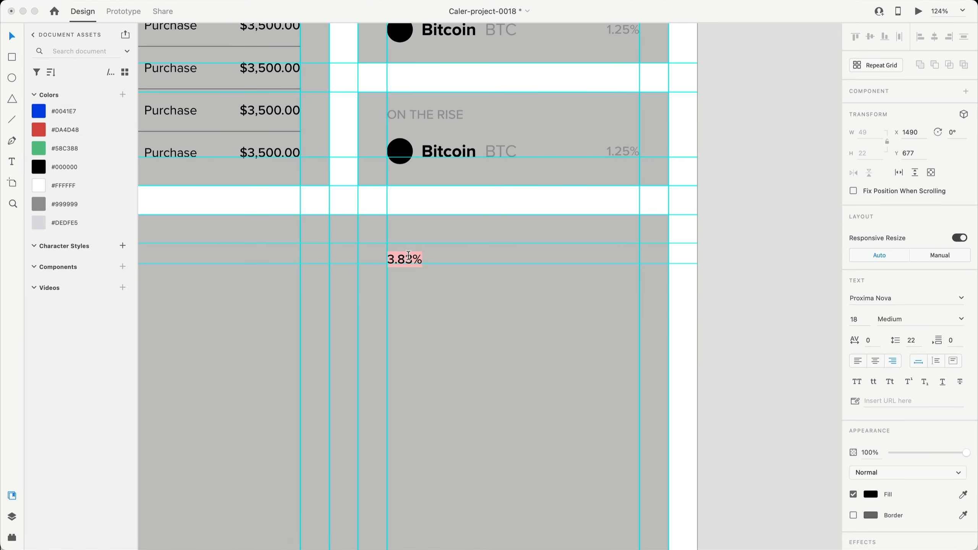
text(Today)
key(Escape)
Move "Today" to X 1658 with a duplicate above it, and set the upper copy to font size 14, aligned with it
drag(422, 260, 530, 238)
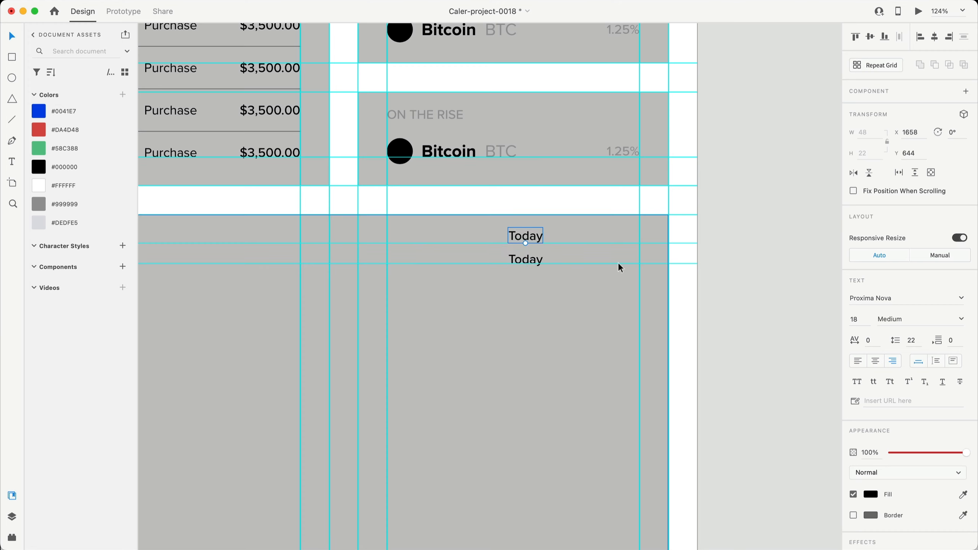
click(868, 323)
text(14)
key(Return)
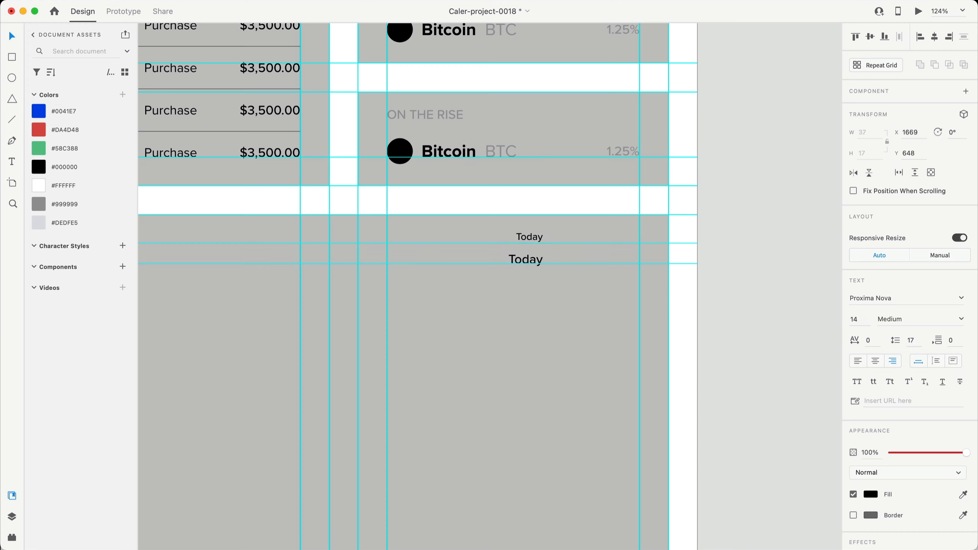
scroll(529, 236, up, 5)
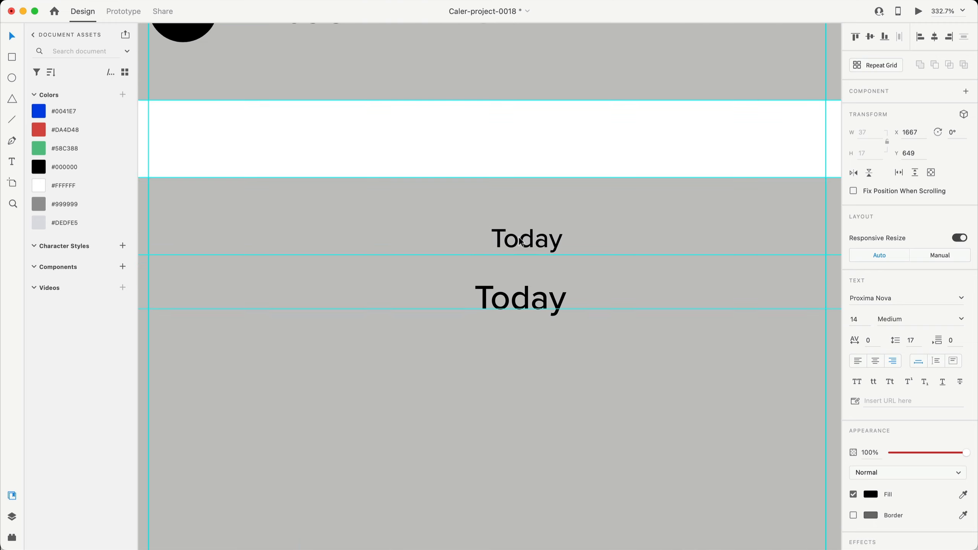
drag(526, 242, 508, 242)
Change the smaller label to "May 12, 2022" and place it in #999999 just above "Today" at X 1658, Y 656
double_click(505, 238)
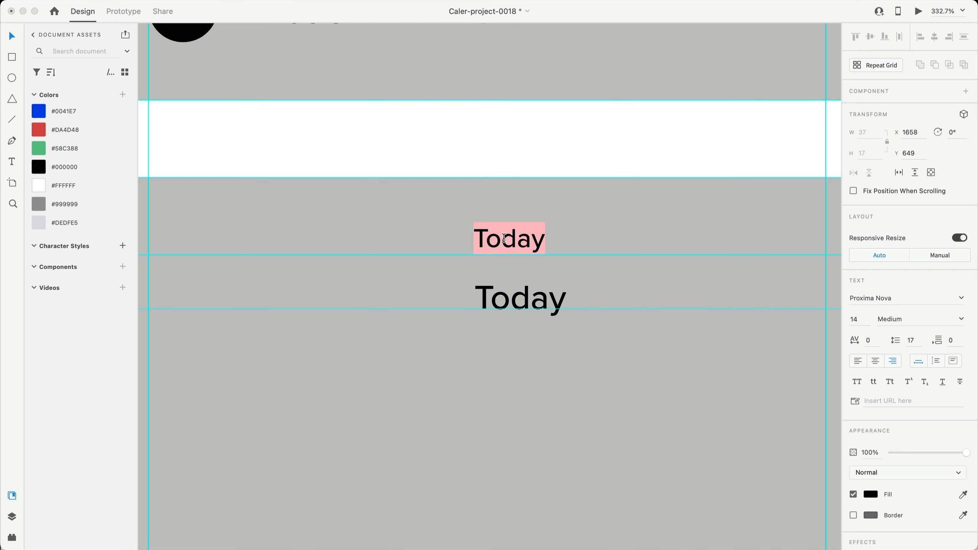
text(May 12, 202)
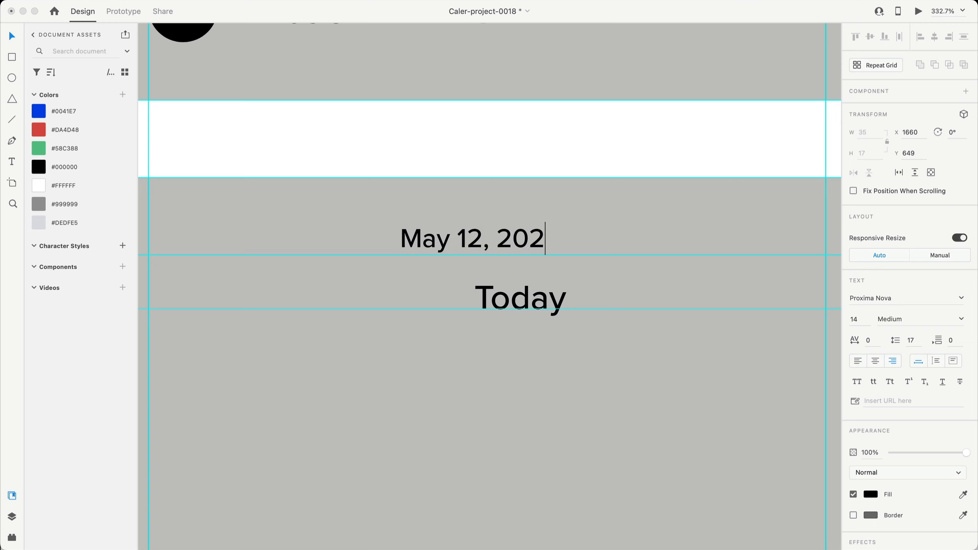
text(2)
key(Escape)
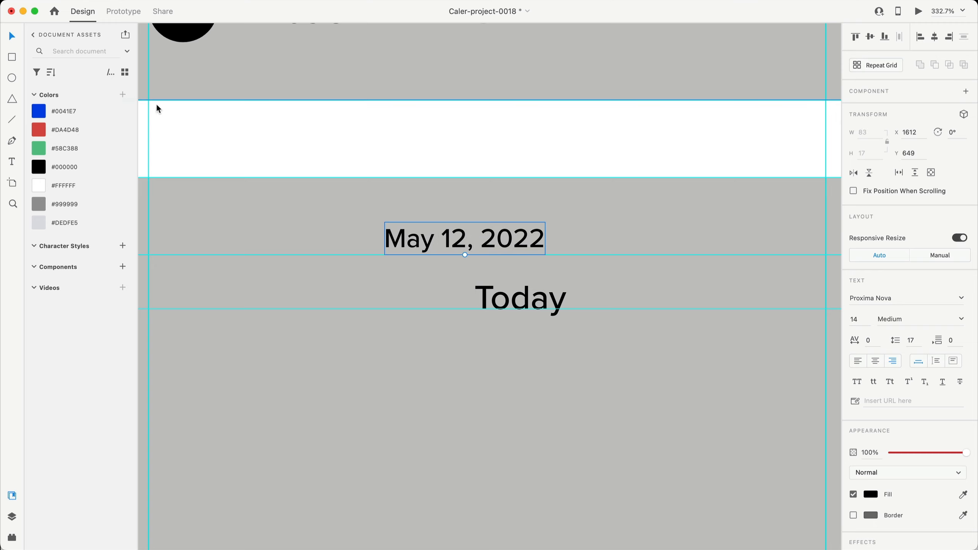
drag(451, 239, 513, 252)
click(37, 204)
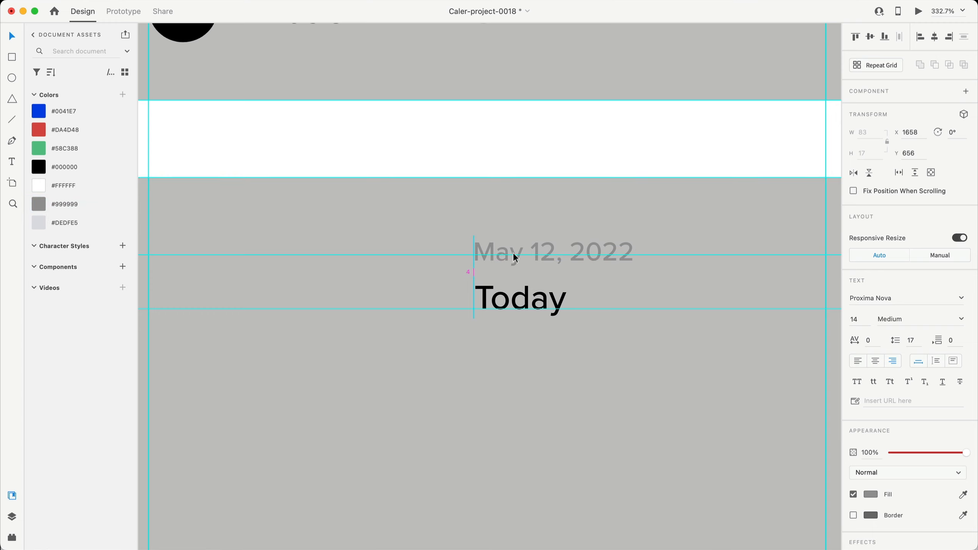
Switch to Nucleo and bring the solid down-arrow from Box Icons into the Growth block near X 1835, Y 653
scroll(500, 299, right, 5)
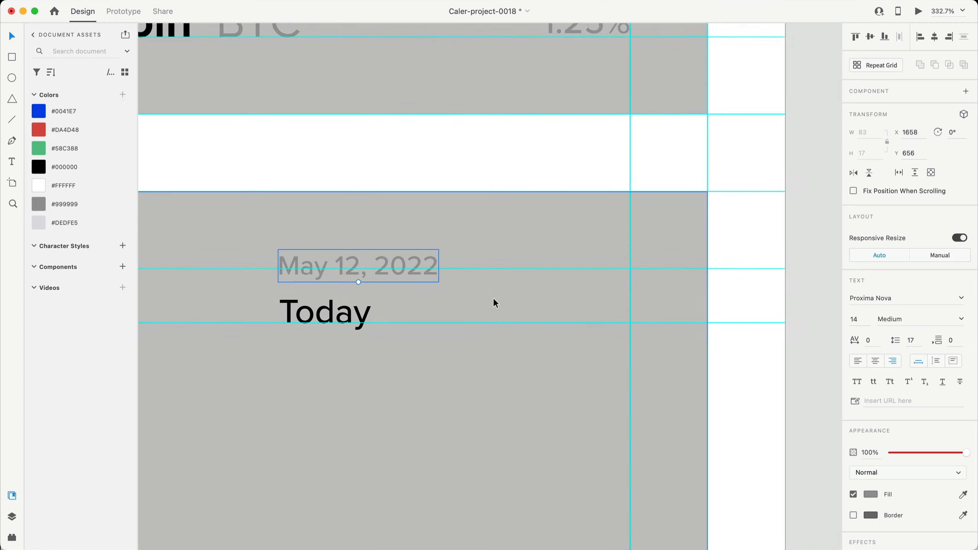
scroll(494, 300, left, 2)
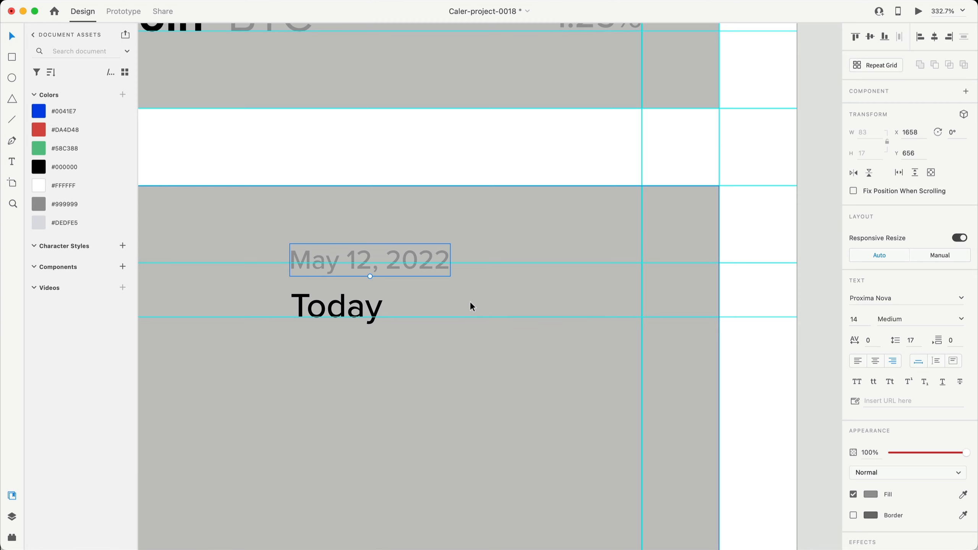
key(super+Tab)
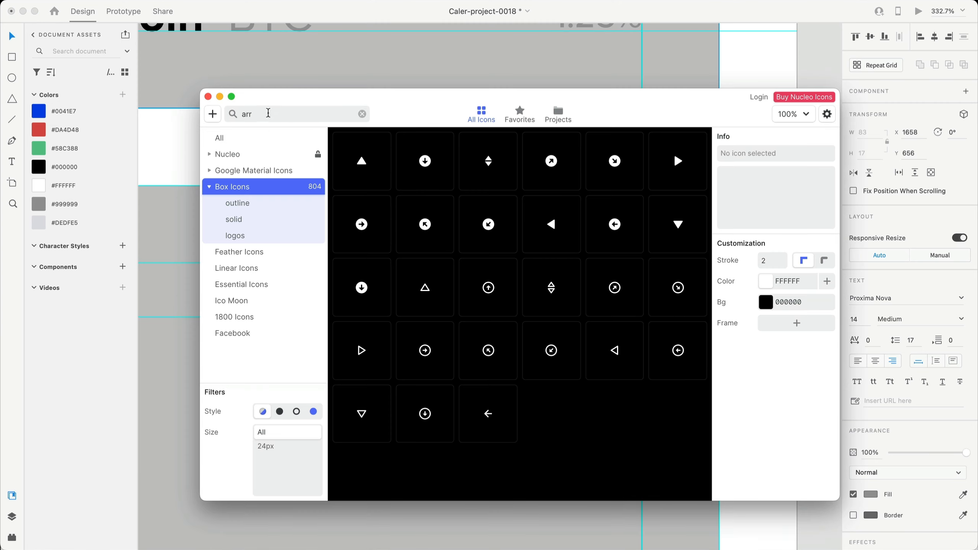
click(268, 114)
drag(647, 109, 520, 87)
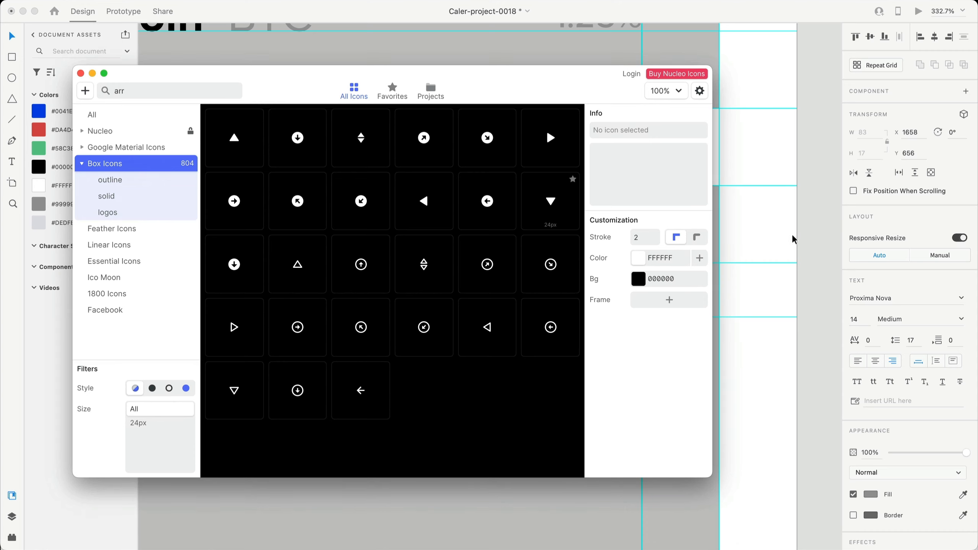
drag(788, 259, 649, 247)
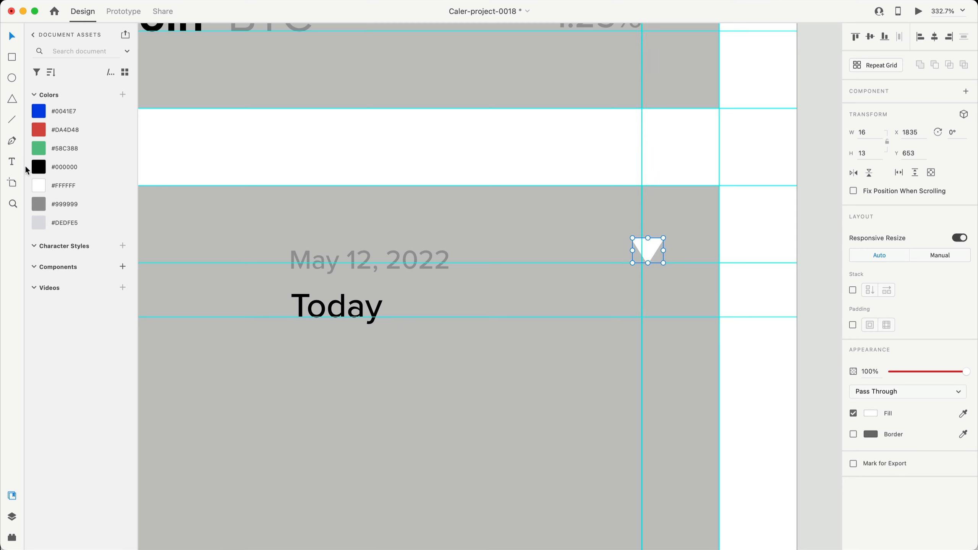
Fill the down-arrow icon with #000000 and set its width to 8 with the aspect ratio locked
click(45, 169)
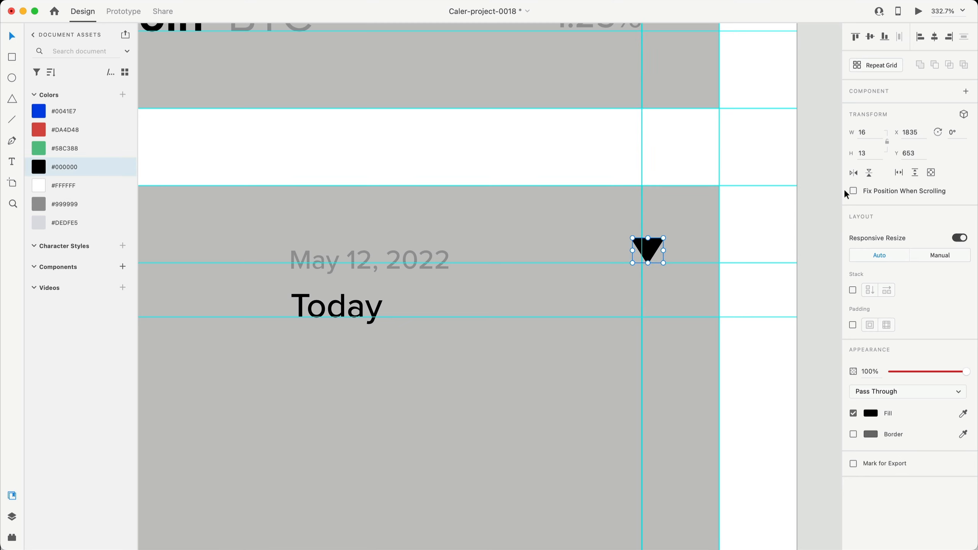
click(884, 142)
double_click(867, 132)
text(12)
key(Return)
text(8)
key(Return)
Move the down-arrow to the inner margin guide at X 1832 and centre it vertically with "Today"
scroll(593, 284, up, 5)
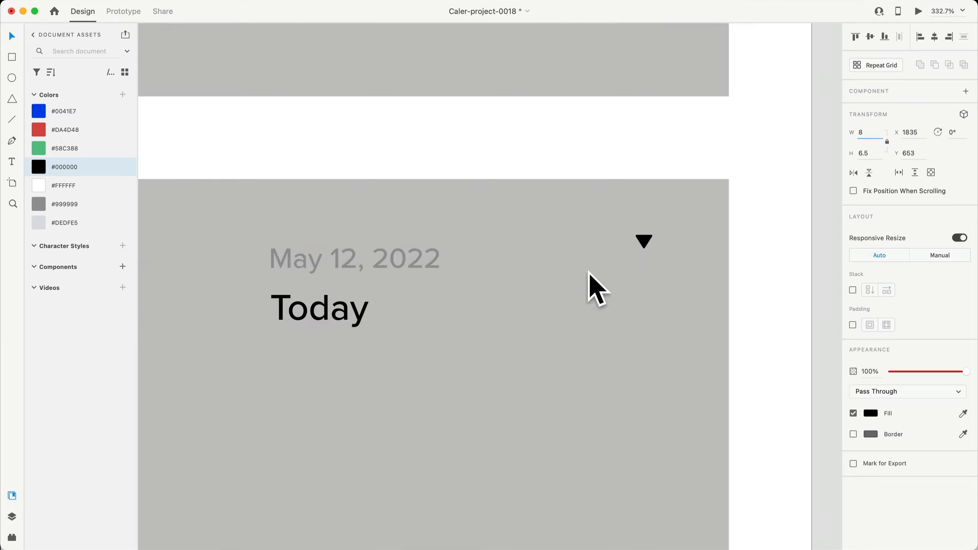
drag(657, 231, 650, 340)
scroll(650, 339, down, 5)
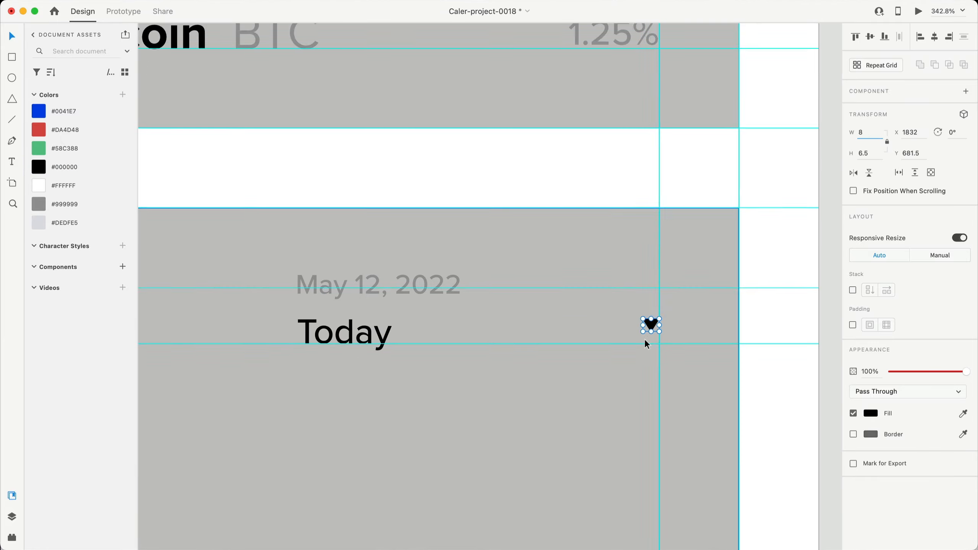
scroll(644, 267, down, 2)
scroll(647, 266, up, 1)
shift+click(327, 274)
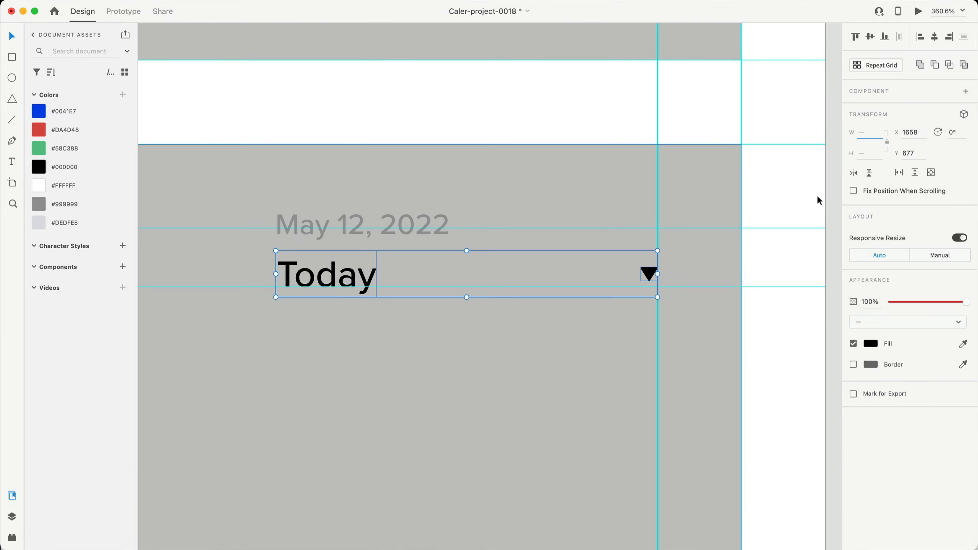
click(870, 37)
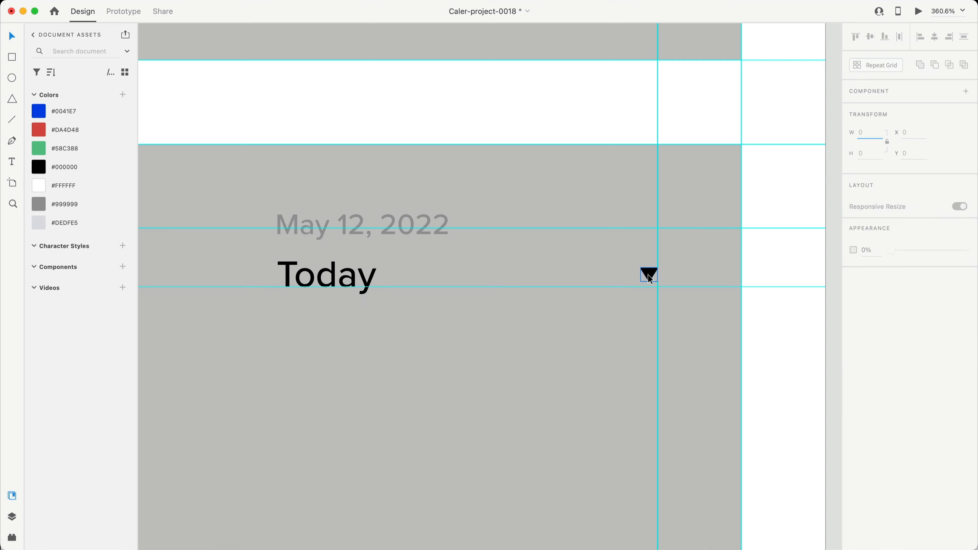
Move the date and "Today" labels together farther from the down-arrow, to X 1638
click(648, 275)
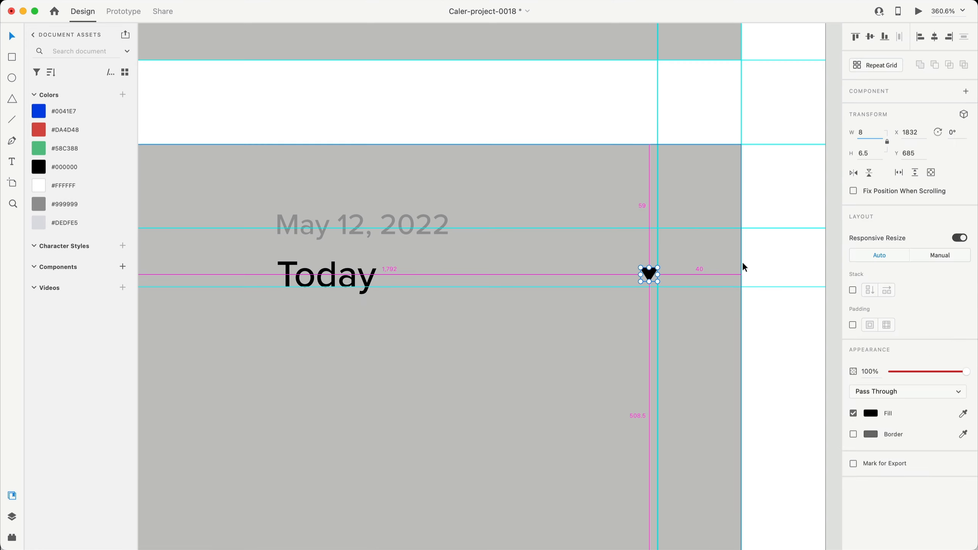
click(355, 221)
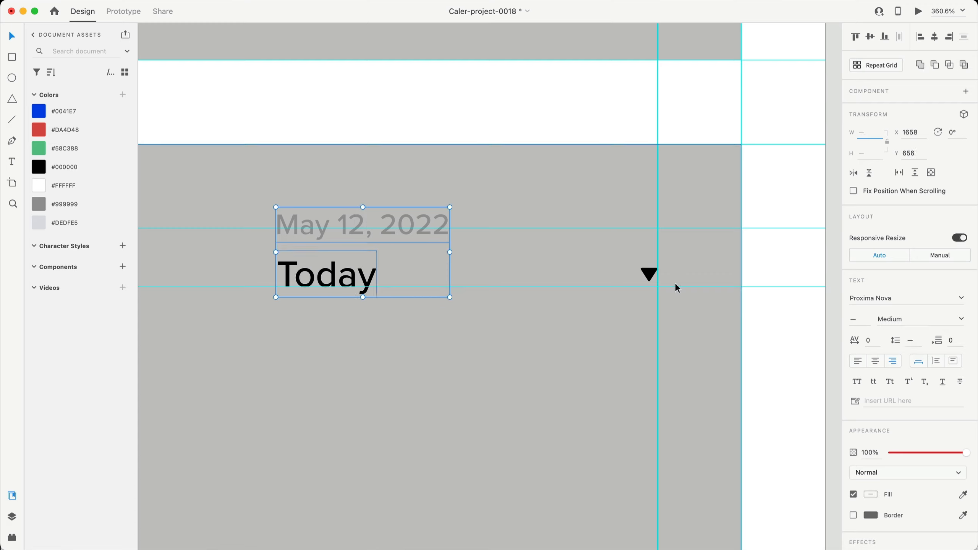
click(651, 273)
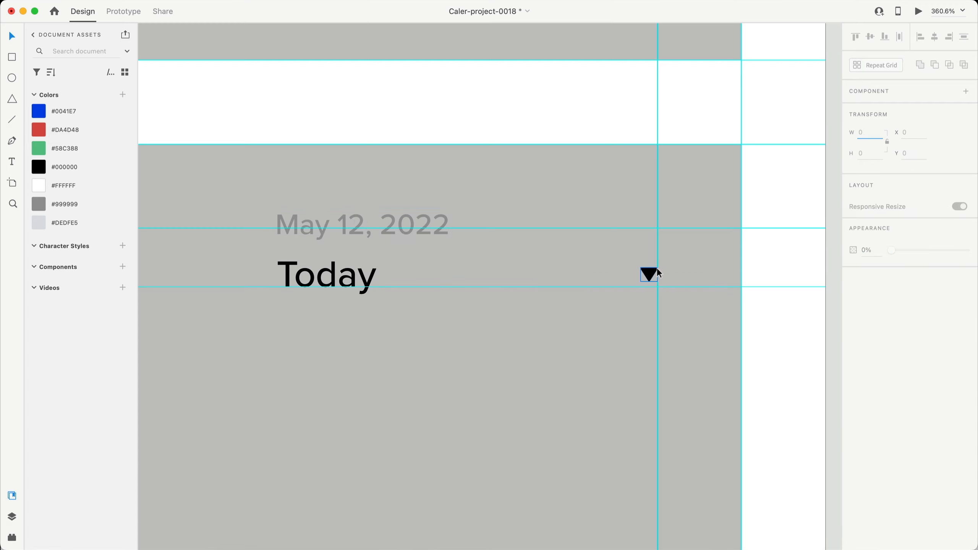
scroll(750, 272, down, 10)
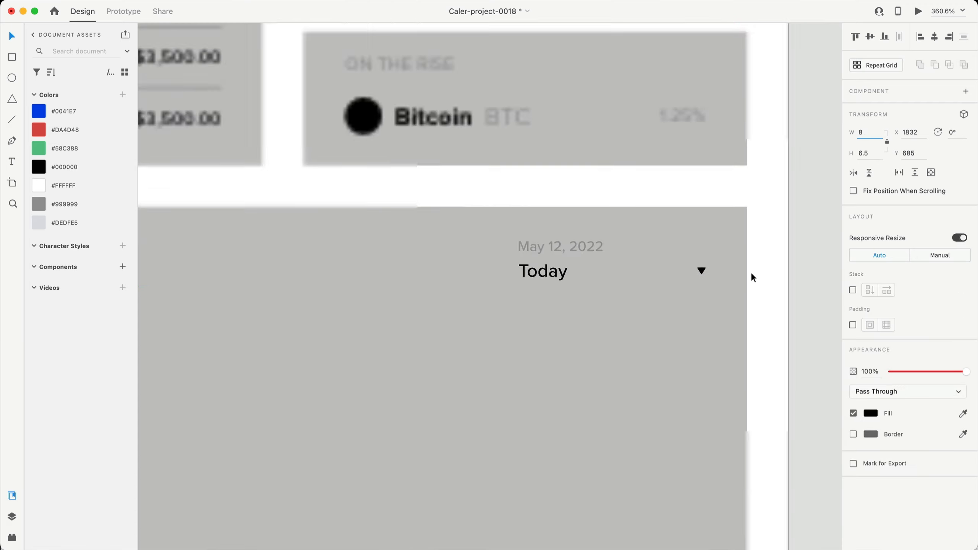
scroll(760, 303, up, 3)
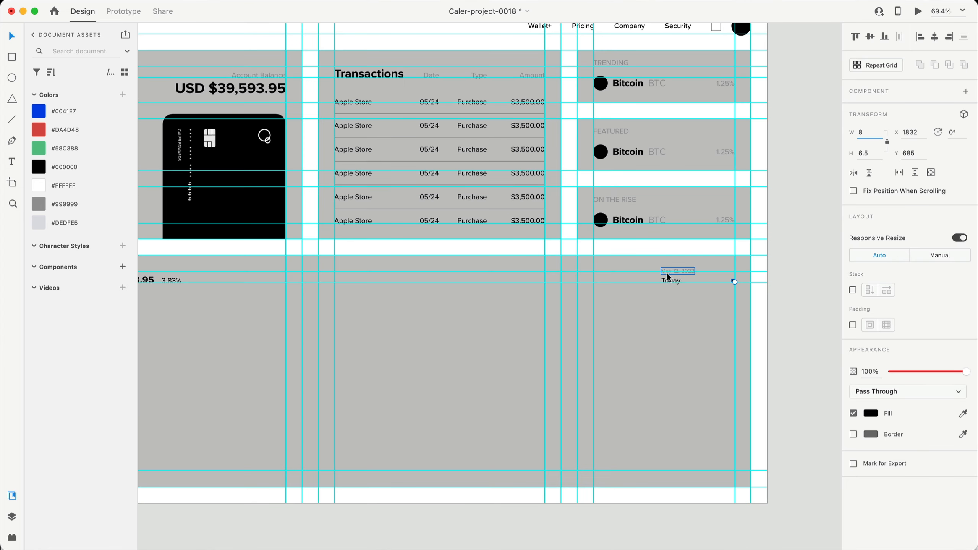
click(672, 280)
shift+click(678, 271)
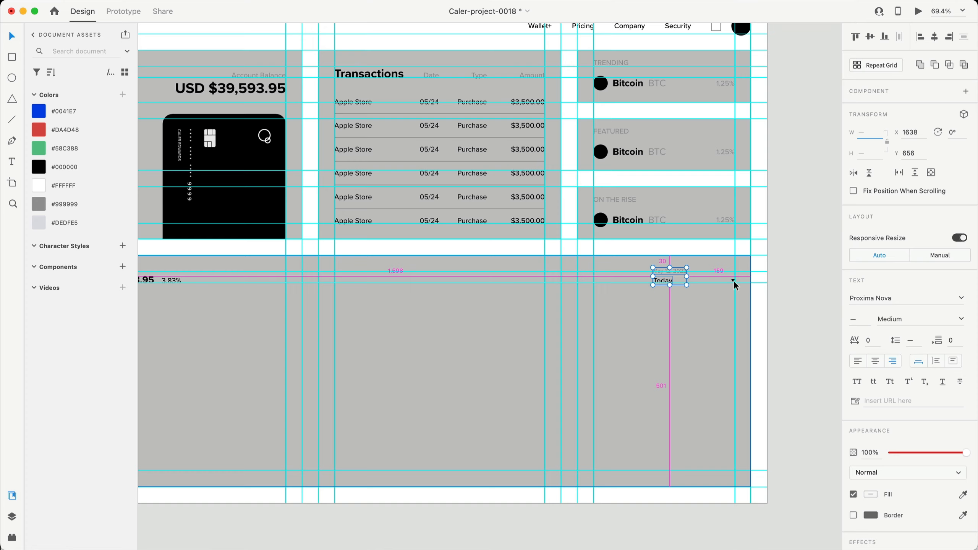
Examine the whole dashboard wireframe with the guides hidden, and inspect the Growth header's date selector with the guides restored
click(818, 317)
scroll(824, 338, down, 2)
scroll(824, 338, left, 2)
scroll(824, 338, left, 2)
key(super+semicolon)
scroll(806, 336, down, 3)
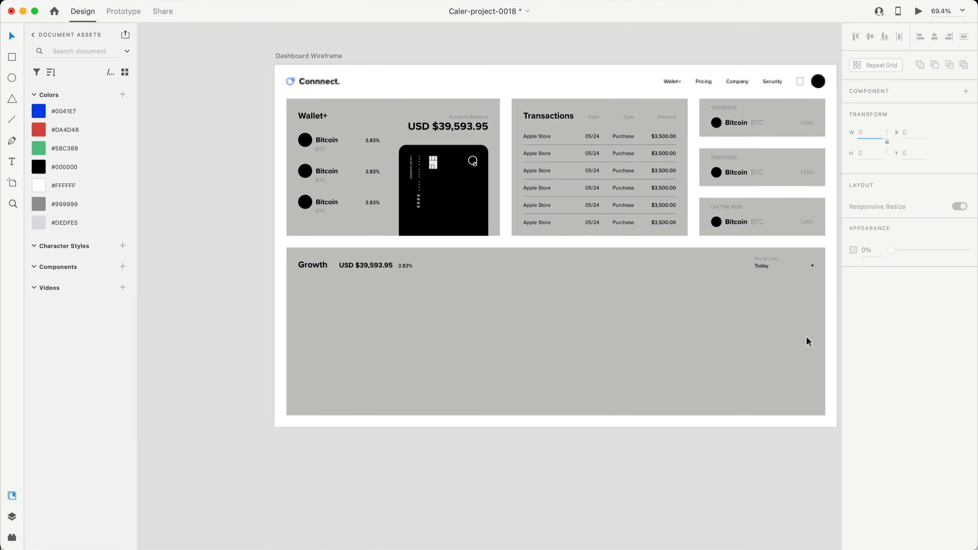
scroll(806, 335, up, 1)
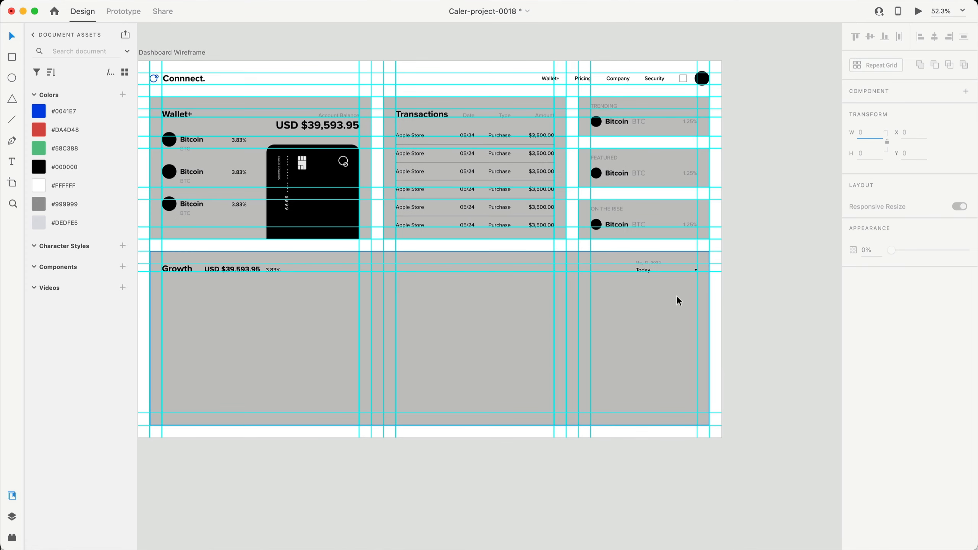
scroll(697, 268, up, 5)
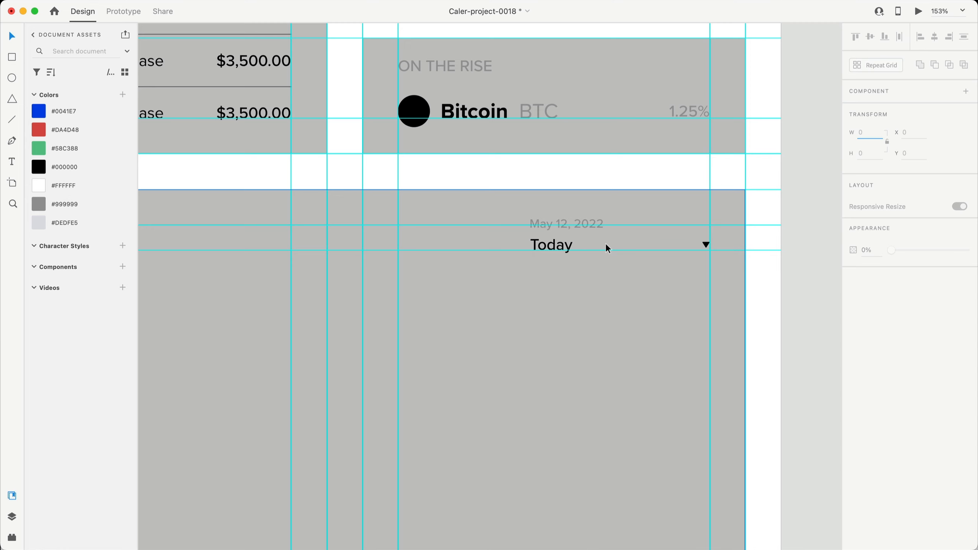
scroll(596, 273, down, 5)
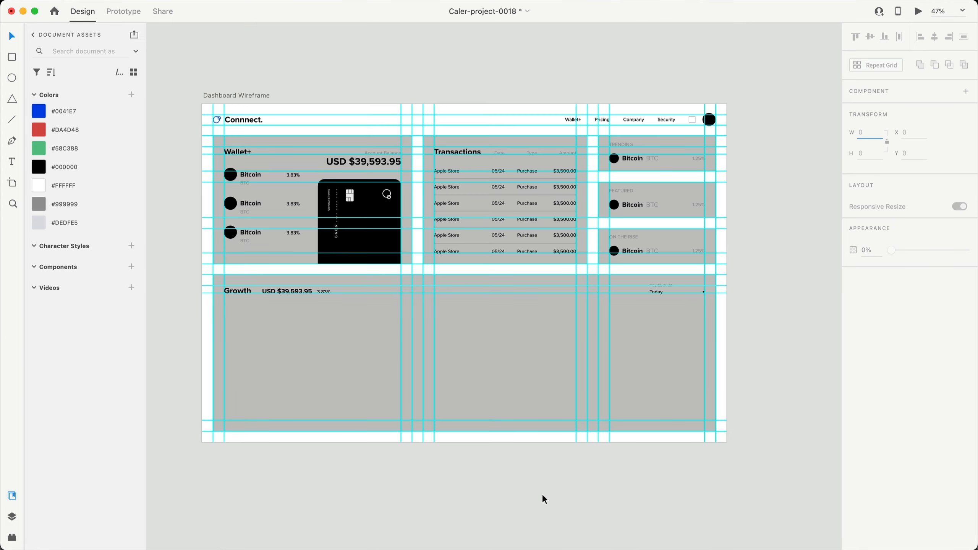
Add guides framing the chart area in the Growth block: horizontal ones at about Y 755 and Y 1099, and a vertical one at about X 160
scroll(542, 495, up, 3)
scroll(543, 495, left, 2)
scroll(544, 500, left, 2)
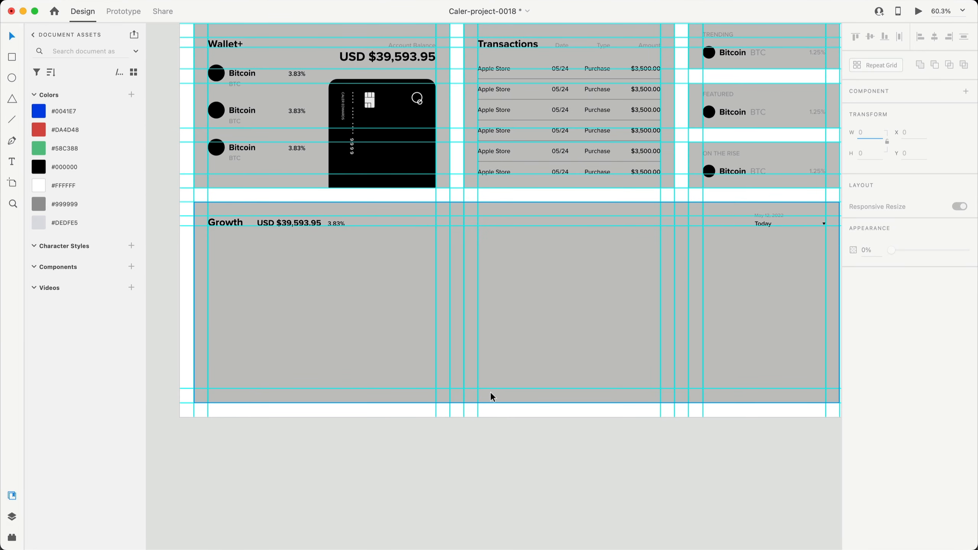
scroll(468, 294, up, 4)
scroll(468, 294, right, 1)
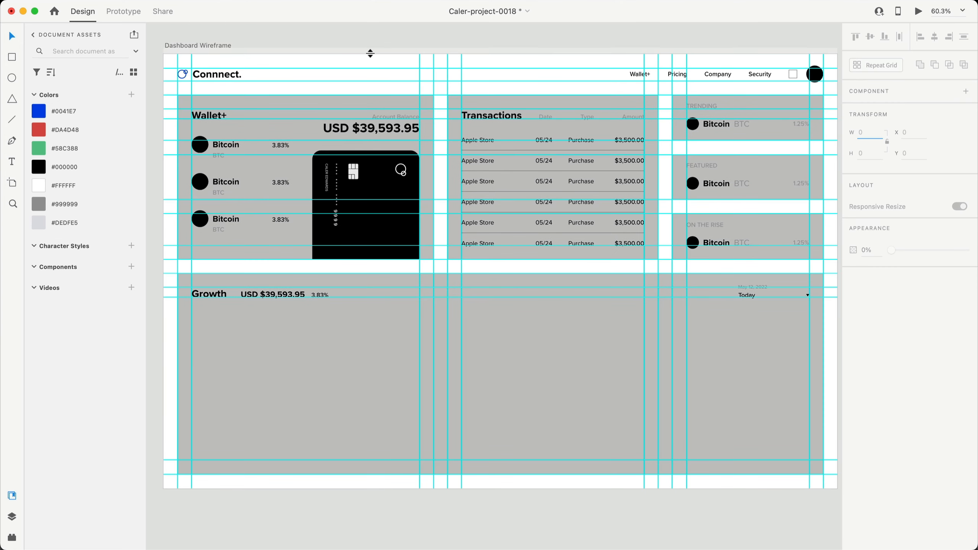
drag(371, 54, 376, 319)
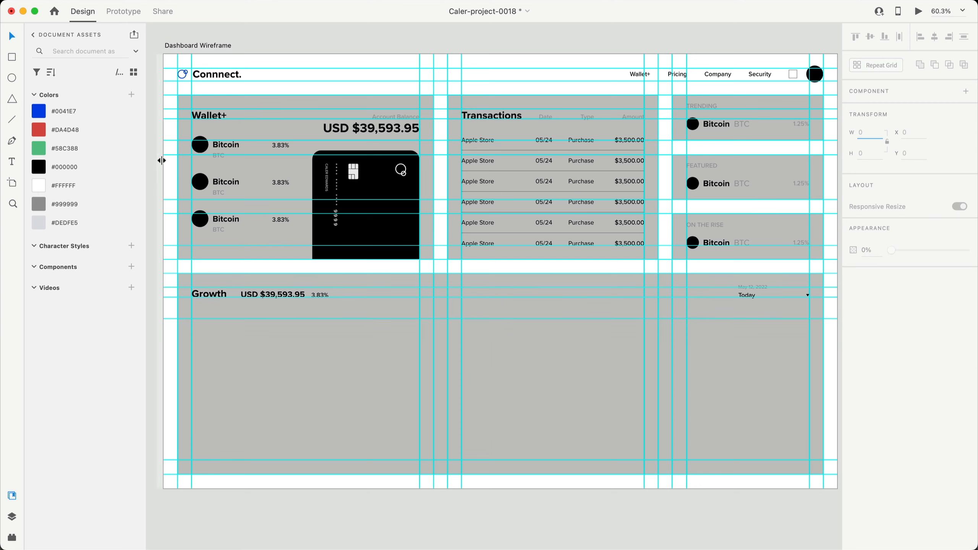
drag(162, 157, 220, 183)
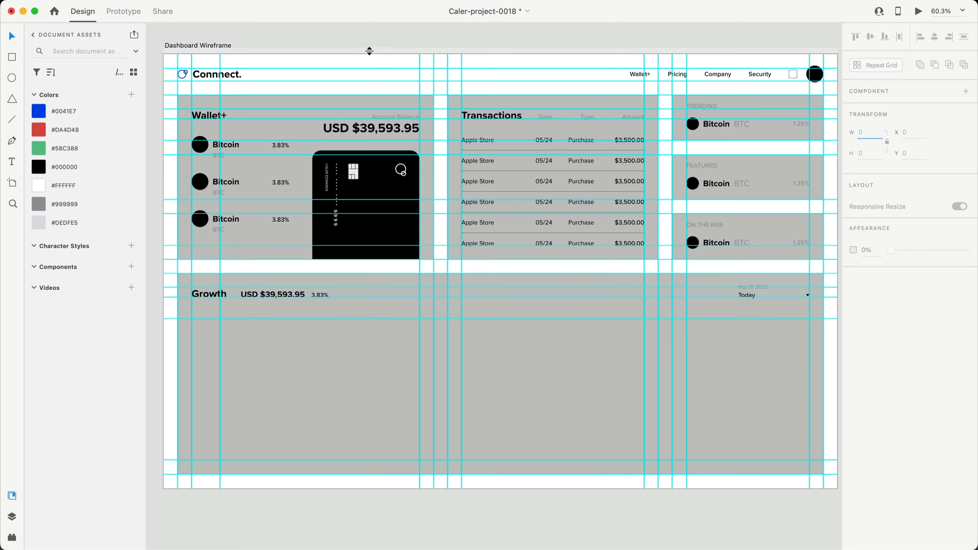
drag(367, 54, 394, 440)
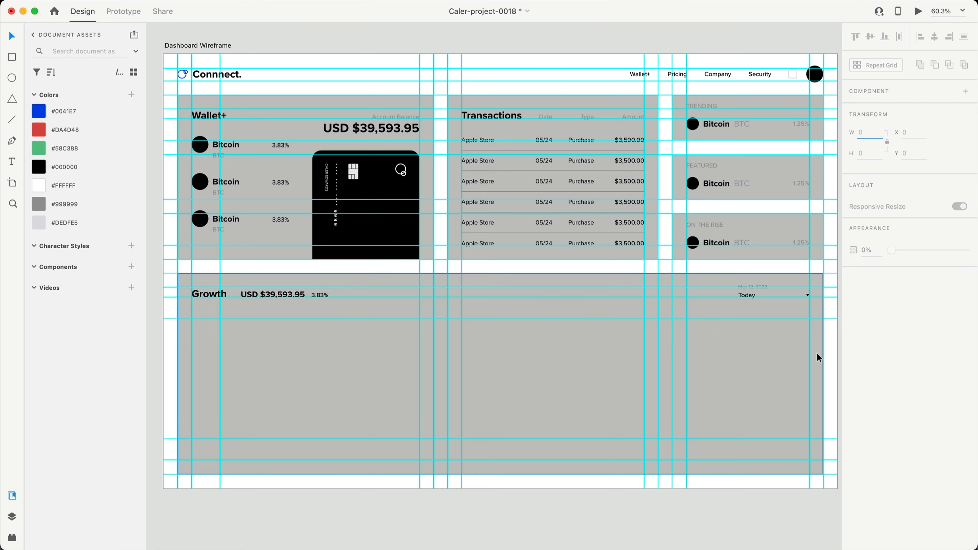
Draw a trial 1680 by 344 rectangle between the chart-area guides at X 160, Y 755, and delete it
scroll(814, 351, down, 3)
key(r)
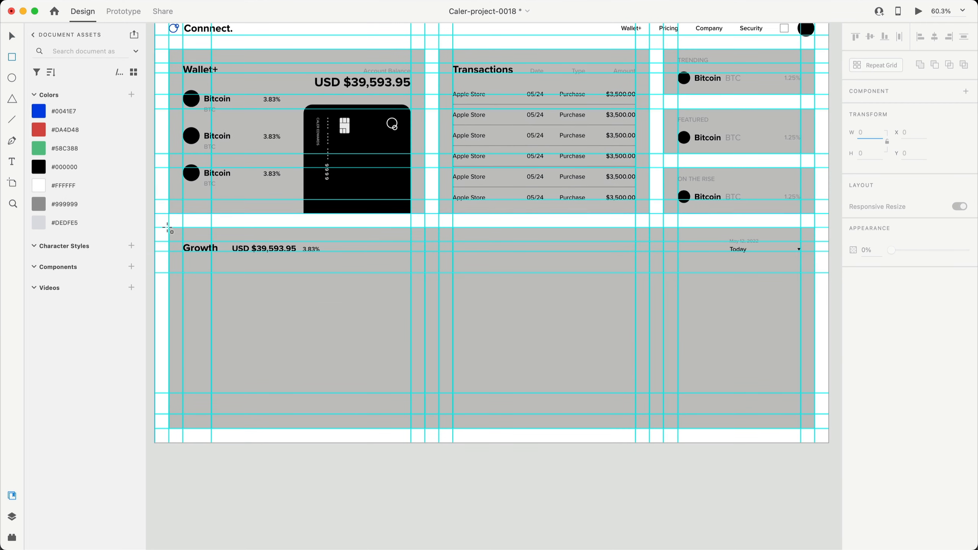
mouse_move(211, 272)
mouse_down()
mouse_move(335, 328)
mouse_move(803, 397)
mouse_up()
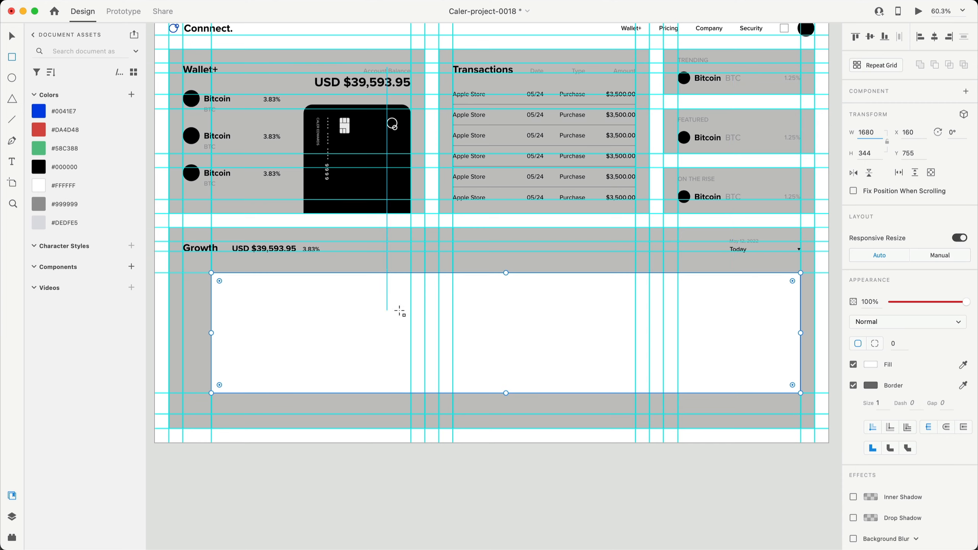
key(v)
key(BackSpace)
key(super+0)
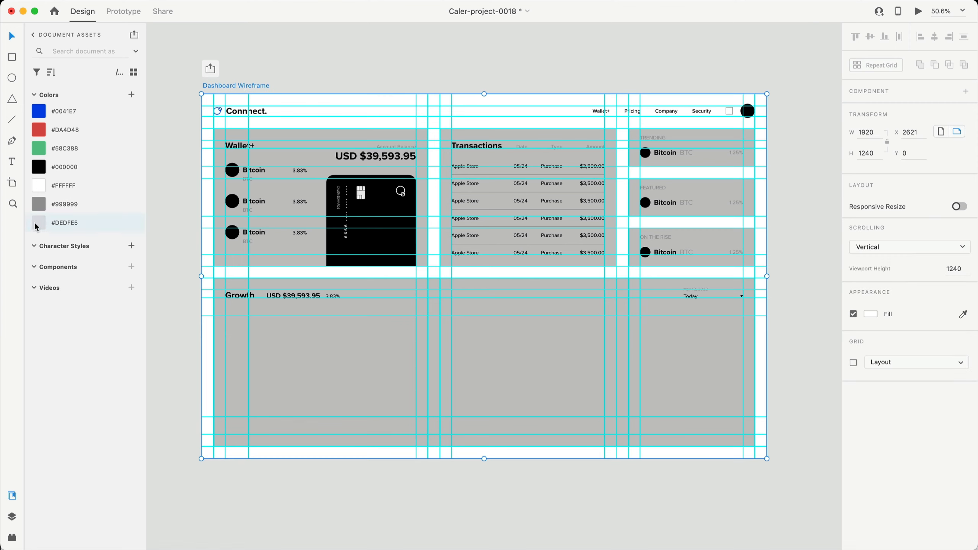
Fill the dashboard artboard with #DEDFE5 and the Growth panel with white #FFFFFF
click(52, 226)
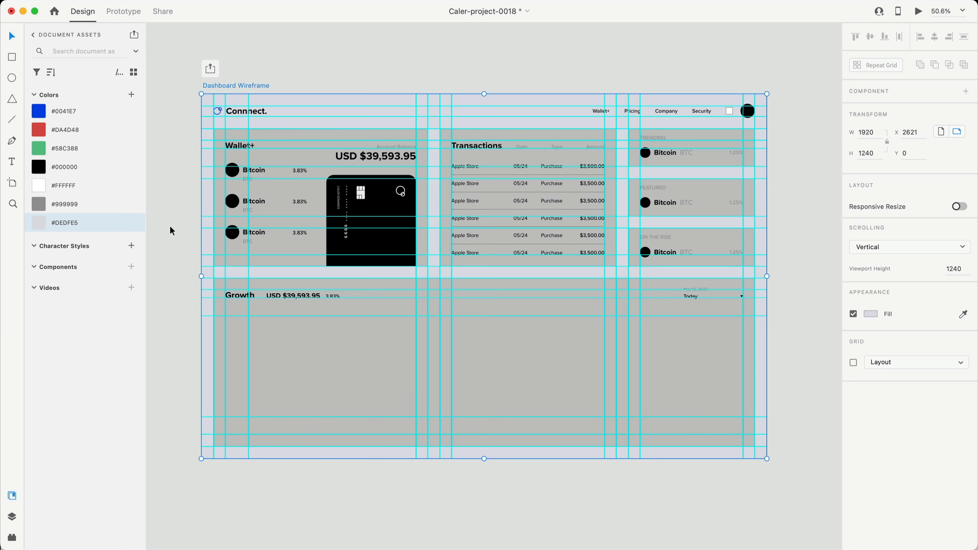
click(391, 378)
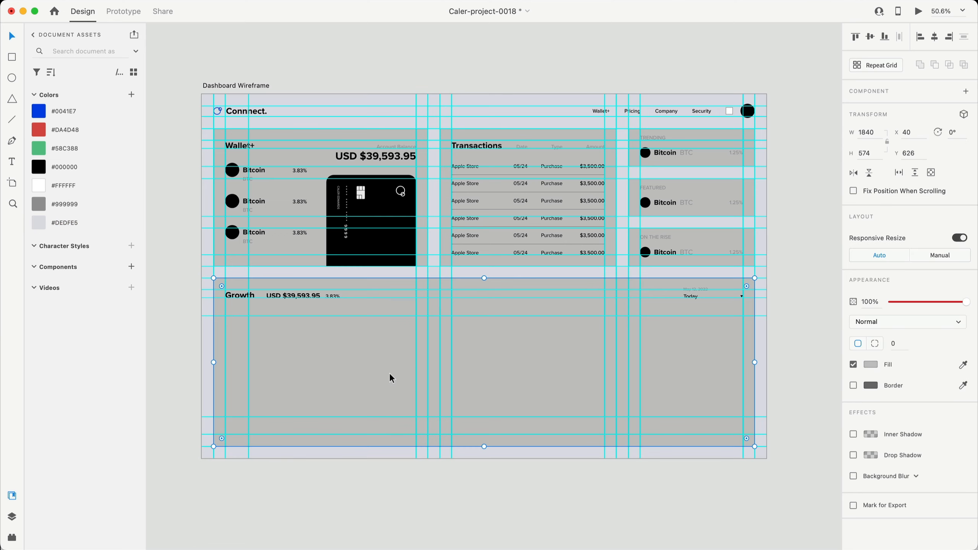
click(41, 185)
click(461, 527)
scroll(397, 512, down, 2)
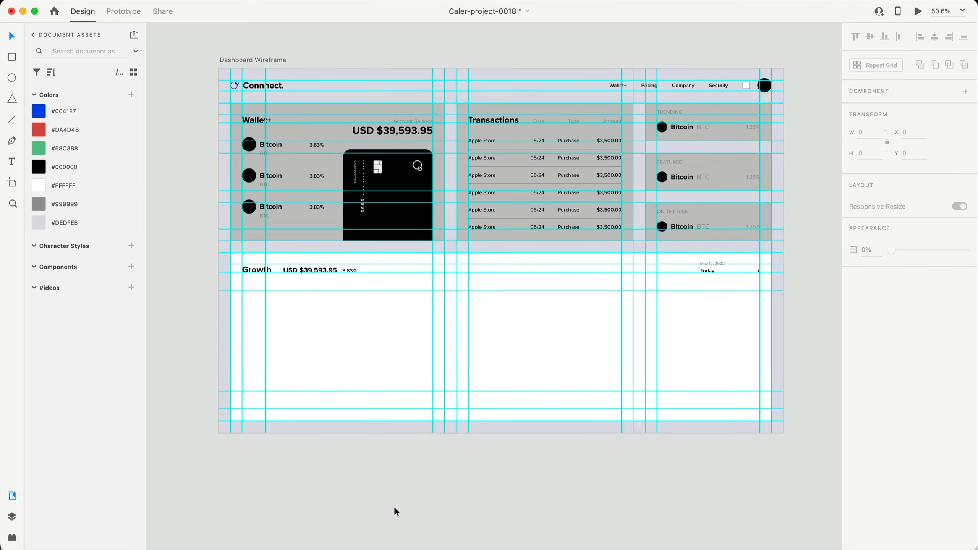
Draw a 1680 px horizontal line across the Growth panel along the guide below its heading
scroll(388, 313, up, 3)
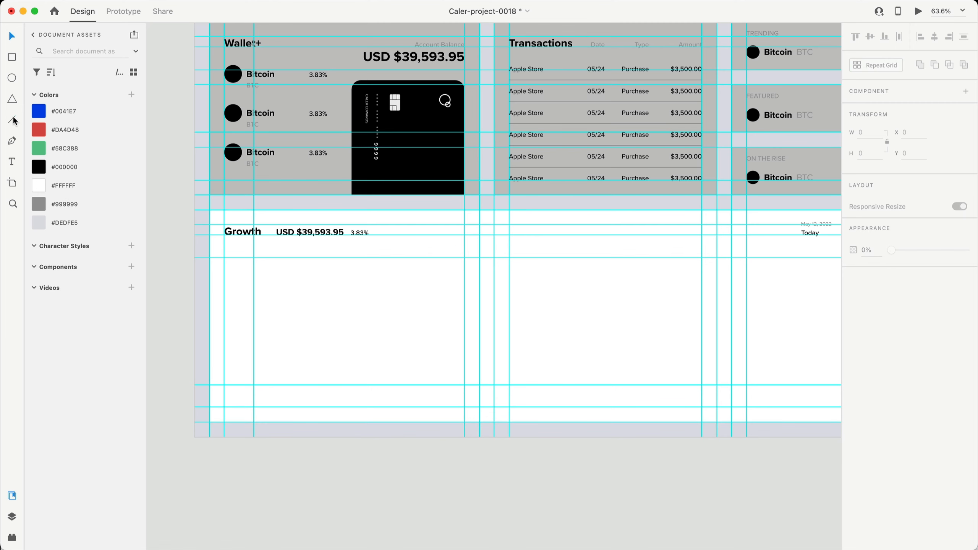
mouse_move(255, 258)
mouse_down()
mouse_move(408, 264)
mouse_move(613, 299)
mouse_move(683, 290)
mouse_up()
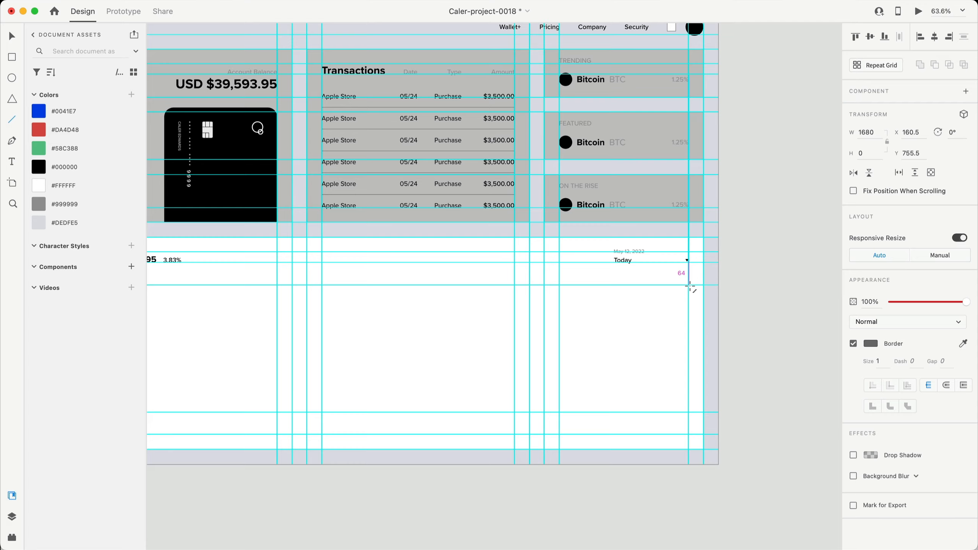
scroll(678, 319, left, 4)
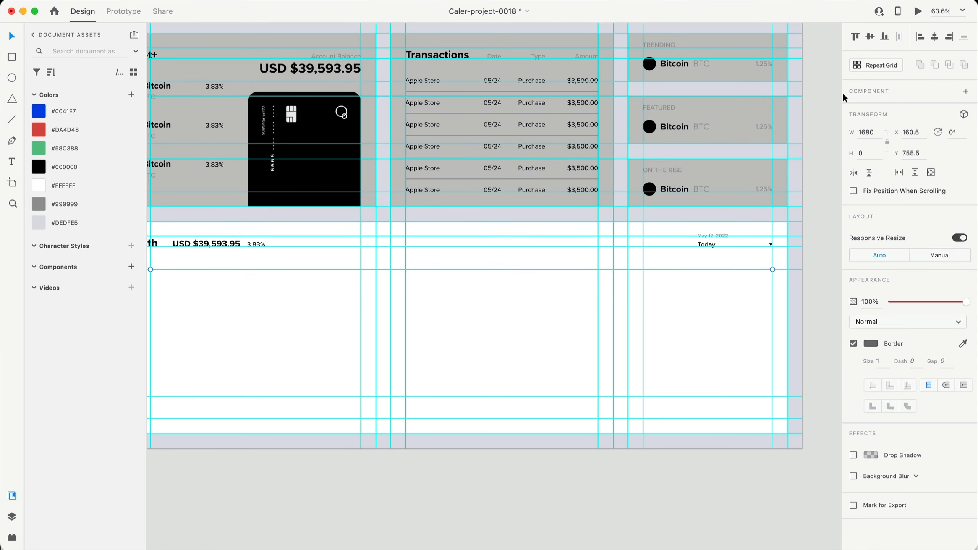
Repeat the line downward with Repeat Grid to a height of 344 px, and ungroup the grid
click(876, 64)
scroll(506, 265, left, 3)
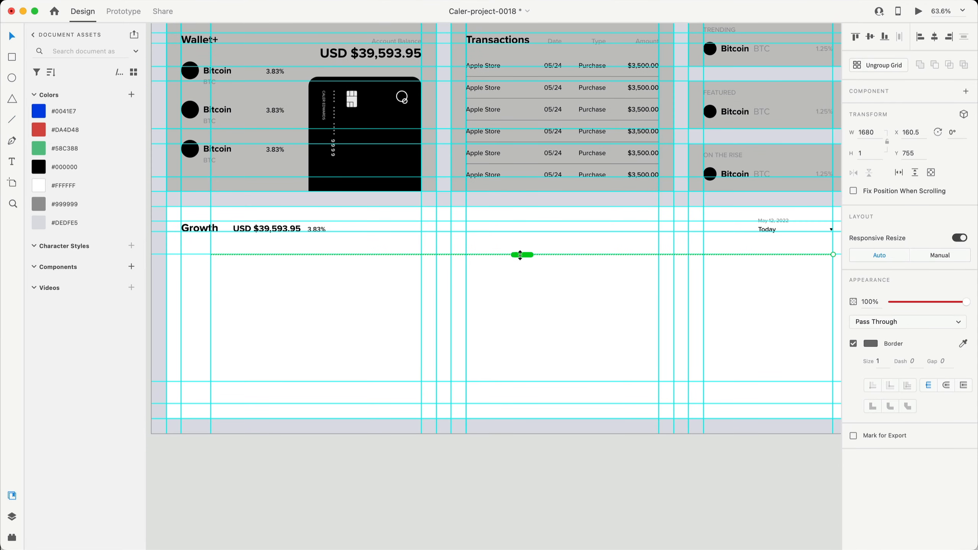
drag(520, 255, 528, 388)
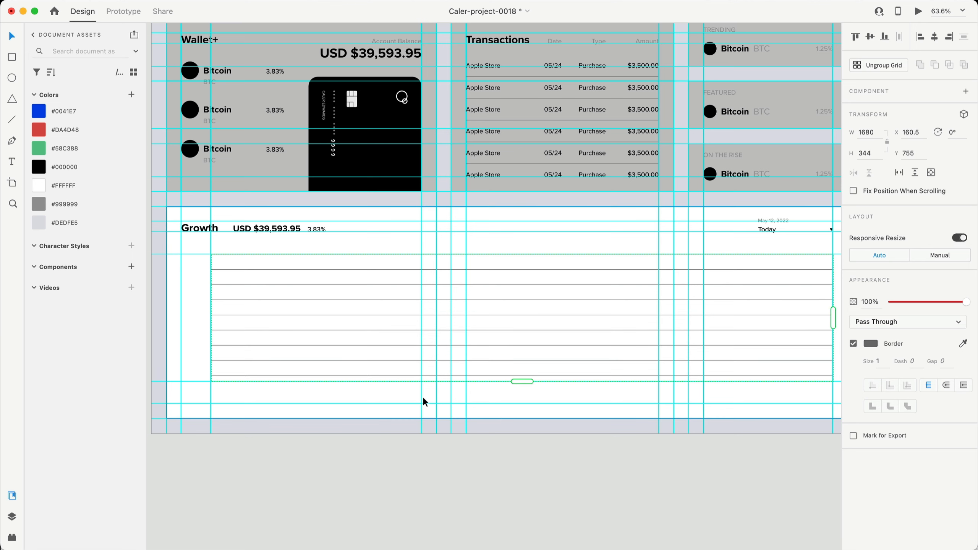
key(super+shift+g)
Move all the horizontal lines down together to Y 771 so the lowest one sits on the lower guide
scroll(273, 408, up, 3)
scroll(268, 407, up, 5)
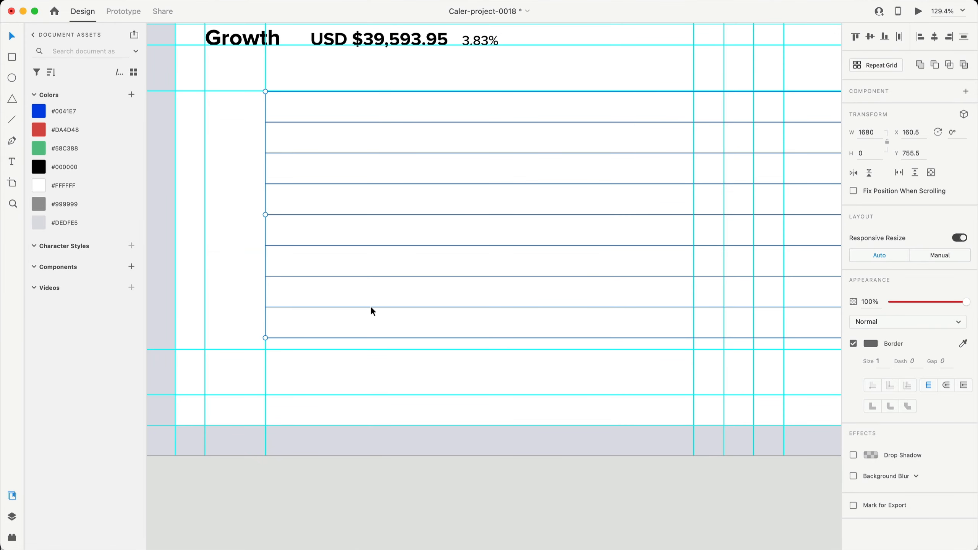
drag(371, 307, 373, 315)
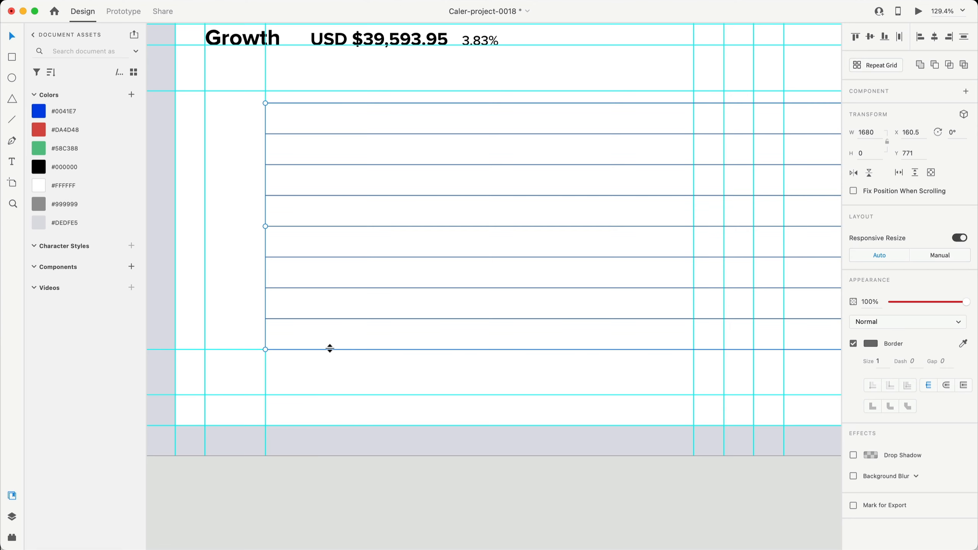
scroll(307, 188, up, 3)
click(325, 156)
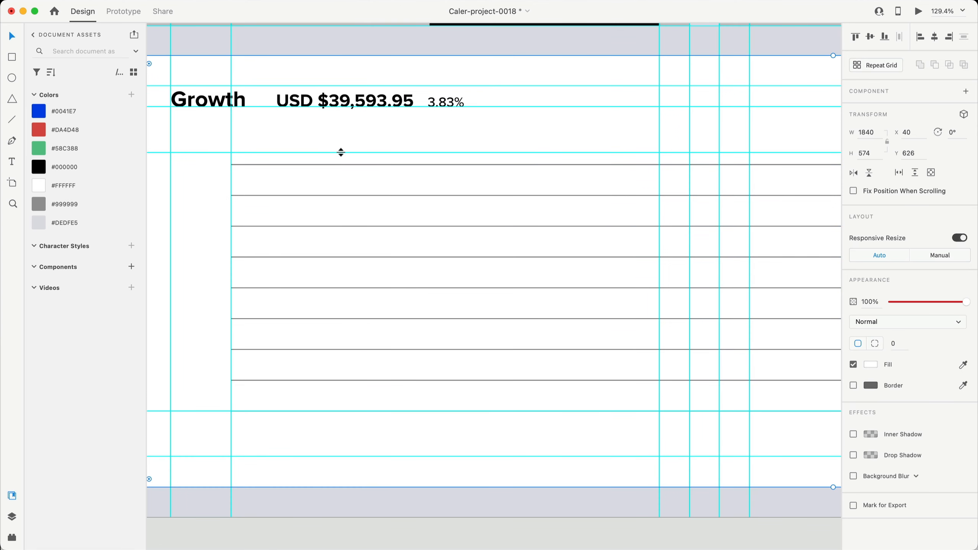
scroll(484, 146, left, 3)
scroll(484, 147, down, 2)
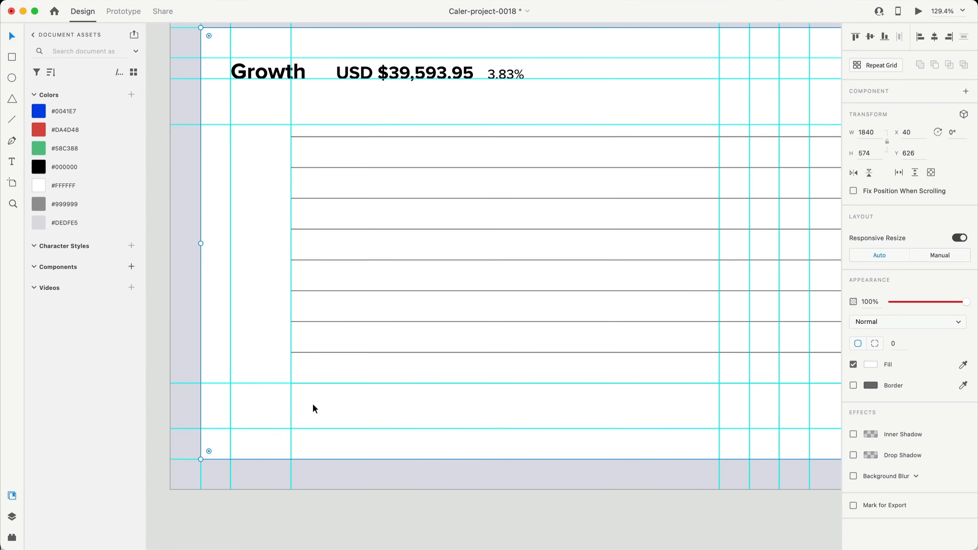
scroll(299, 392, up, 6)
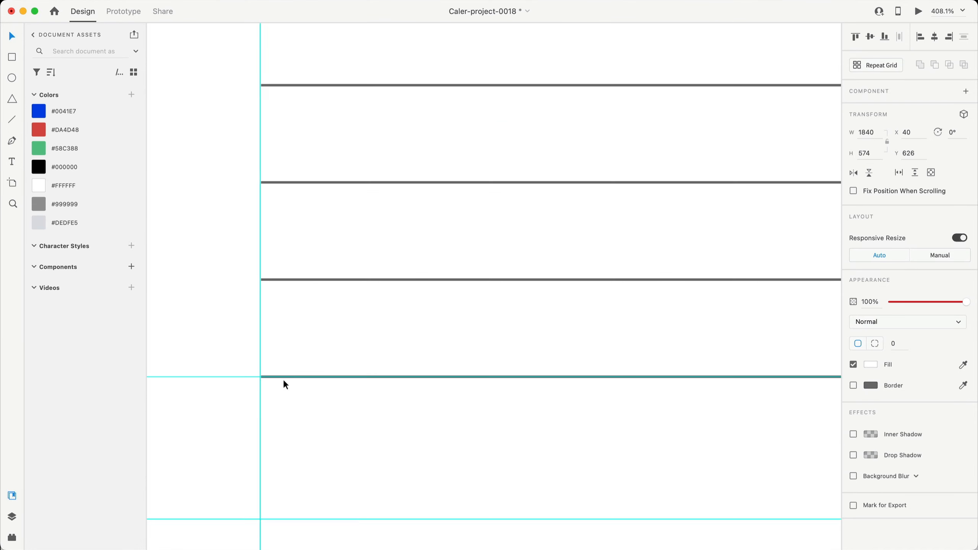
Draw a 344 px tall vertical line down the left end of the horizontal lines at X 160.5
scroll(381, 394, down, 6)
scroll(419, 398, down, 3)
scroll(419, 398, right, 5)
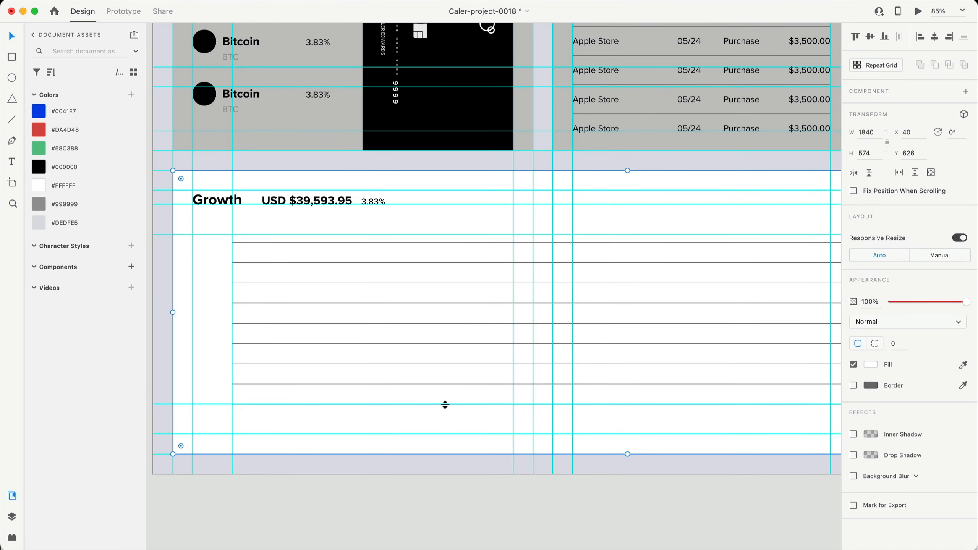
key(l)
drag(233, 236, 242, 331)
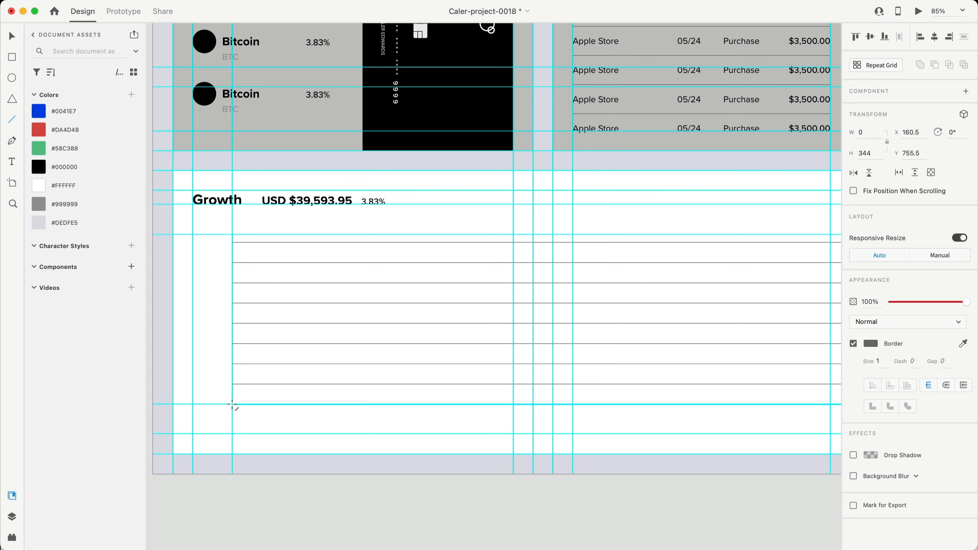
drag(232, 404, 233, 405)
Repeat the vertical line across the chart to the right margin guide with Repeat Grid, and ungroup the grid
click(882, 65)
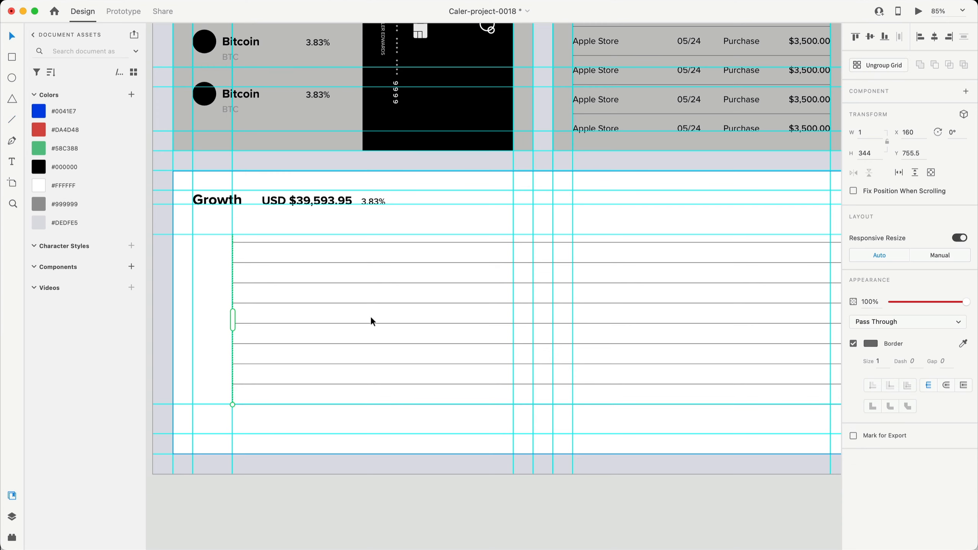
drag(233, 322, 308, 304)
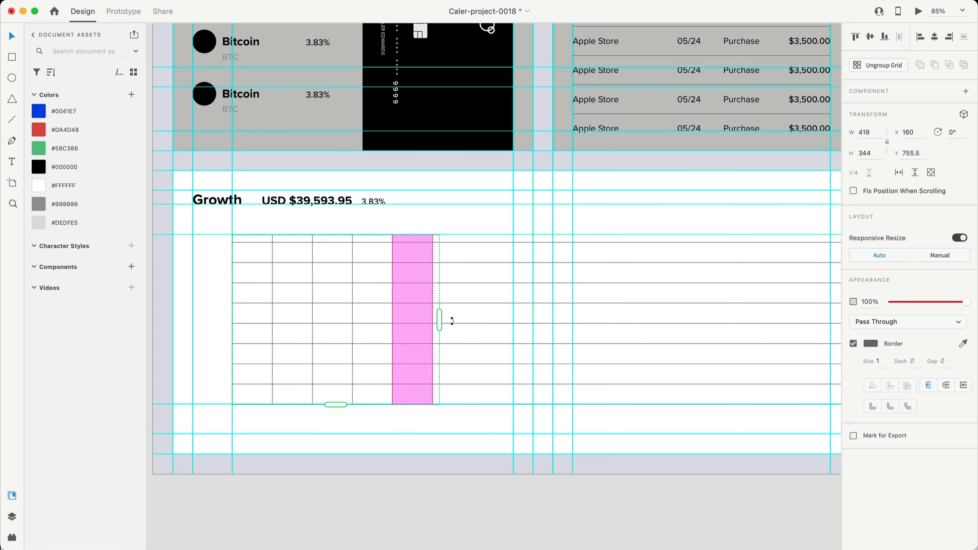
drag(440, 320, 783, 320)
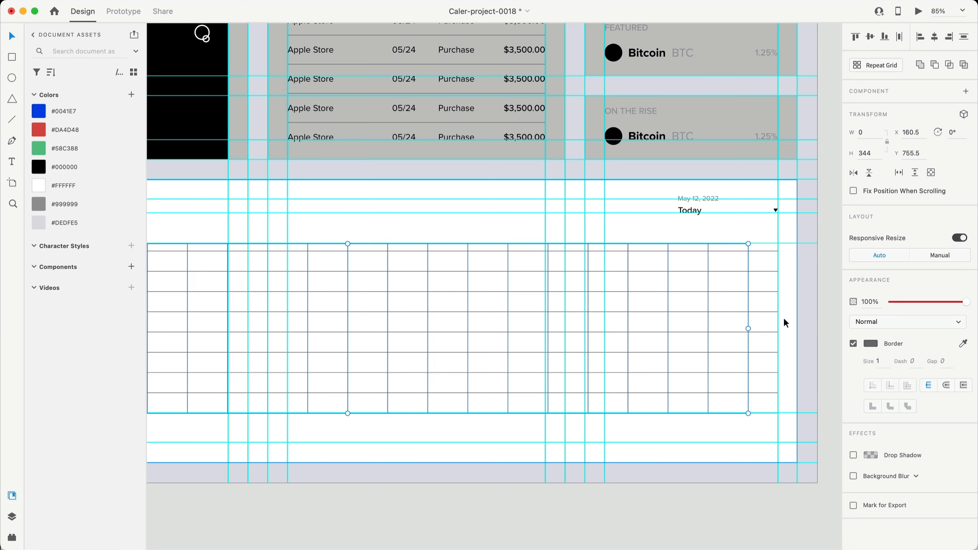
Deselect the chart lines and hide the artboard's guides
scroll(806, 315, down, 4)
click(791, 444)
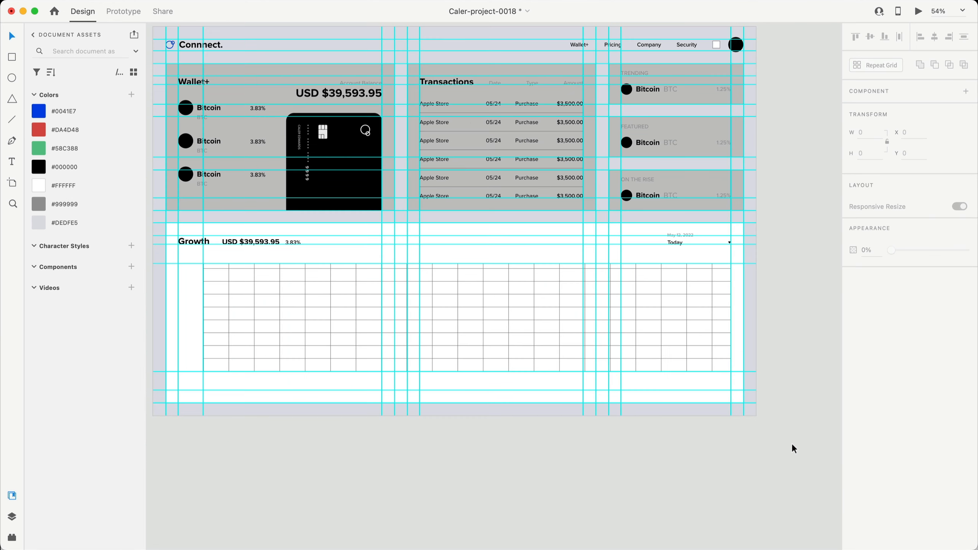
key(super+;)
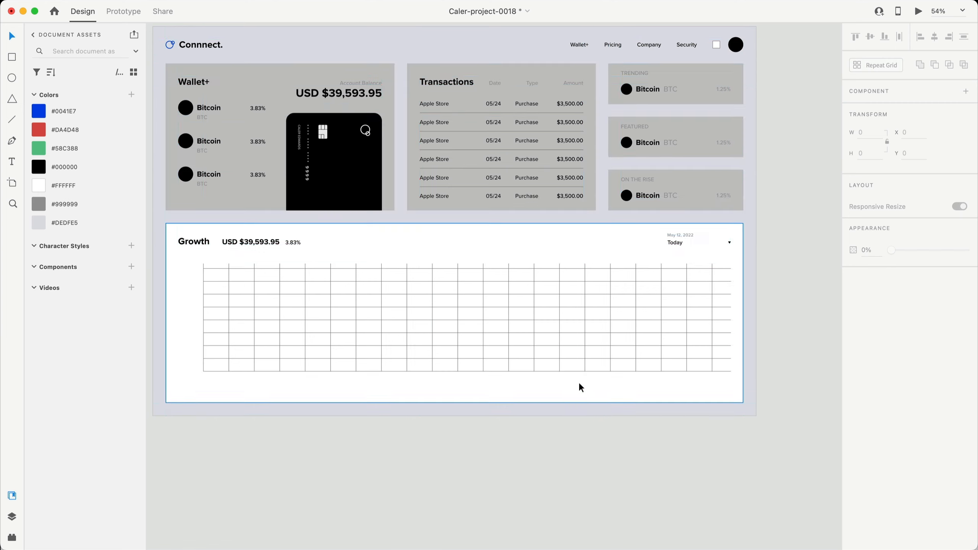
Delete the leftmost vertical line and the lowest horizontal line of the chart grid
scroll(480, 508, left, 1)
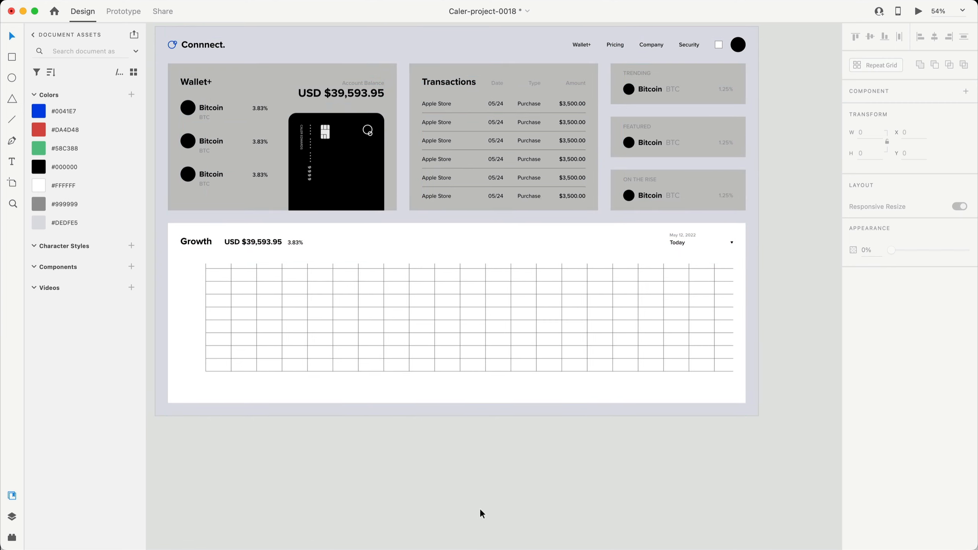
scroll(229, 392, up, 5)
click(211, 232)
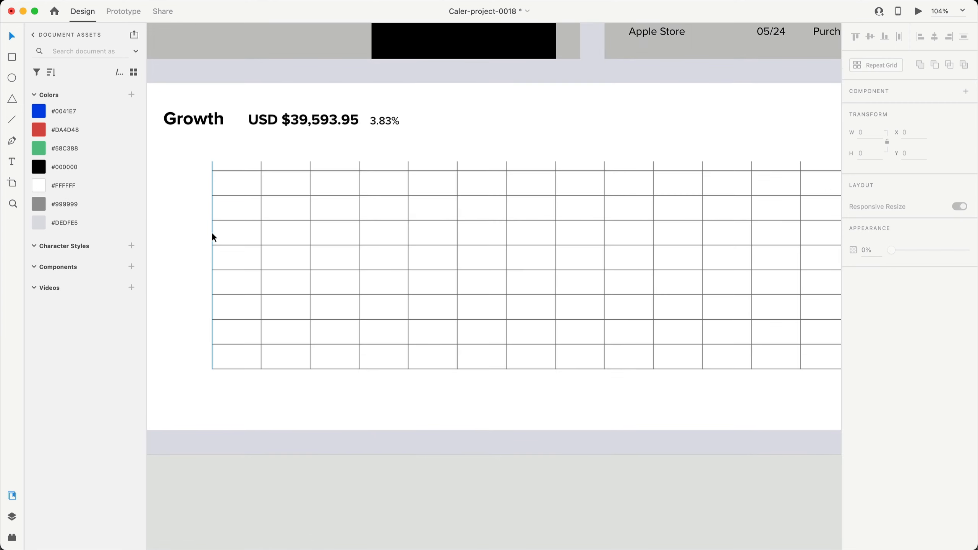
key(Delete)
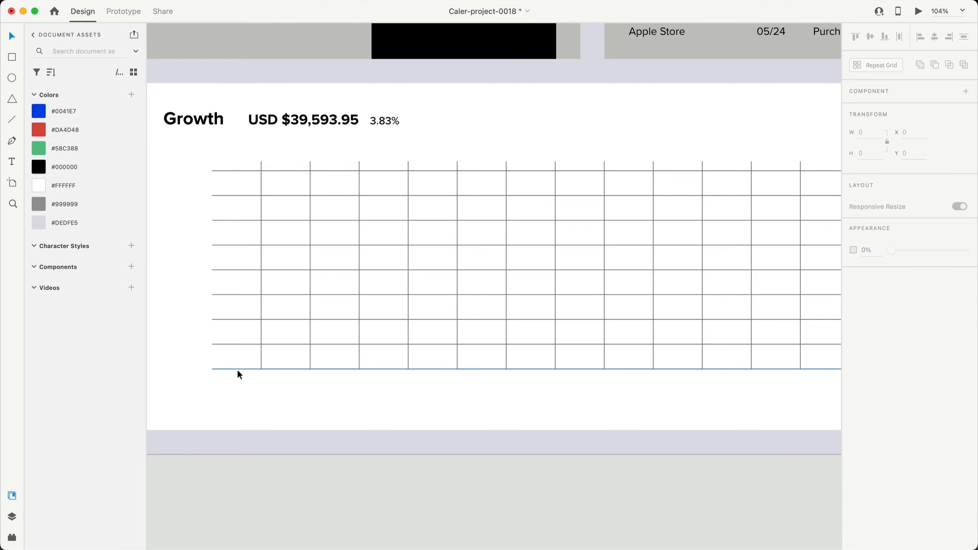
click(238, 369)
key(Delete)
Group all the chart grid lines, leaving the white Growth panel out of the selection
scroll(397, 520, down, 5)
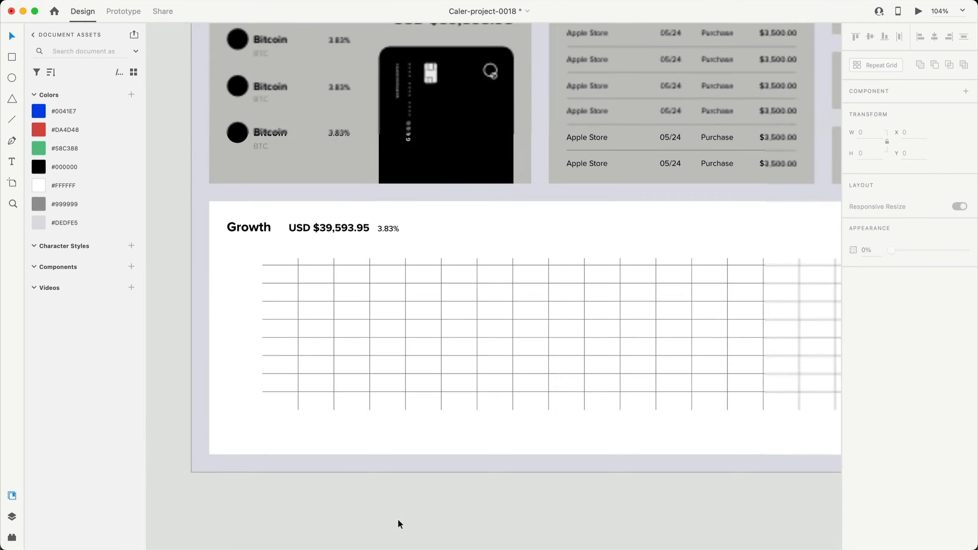
scroll(446, 518, right, 4)
scroll(505, 518, left, 3)
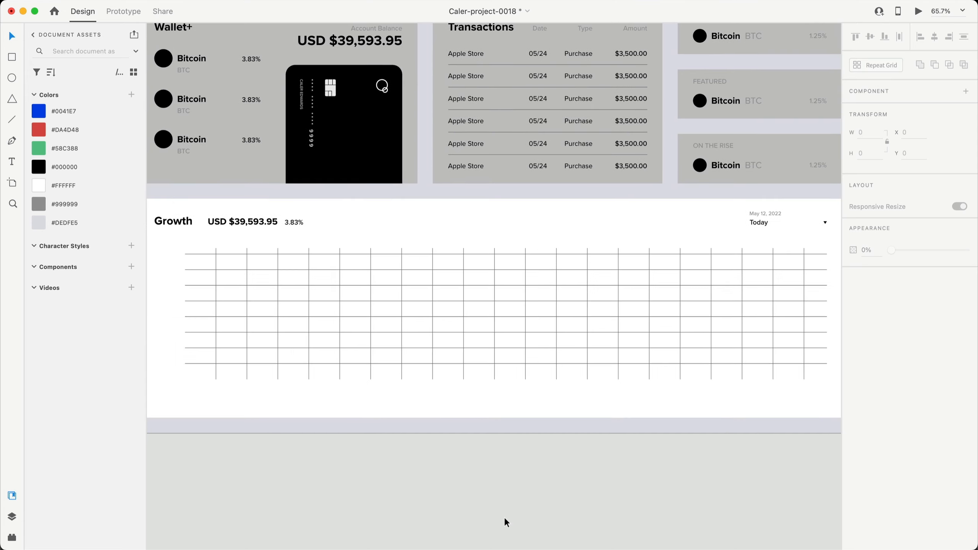
scroll(504, 519, right, 2)
scroll(504, 519, down, 3)
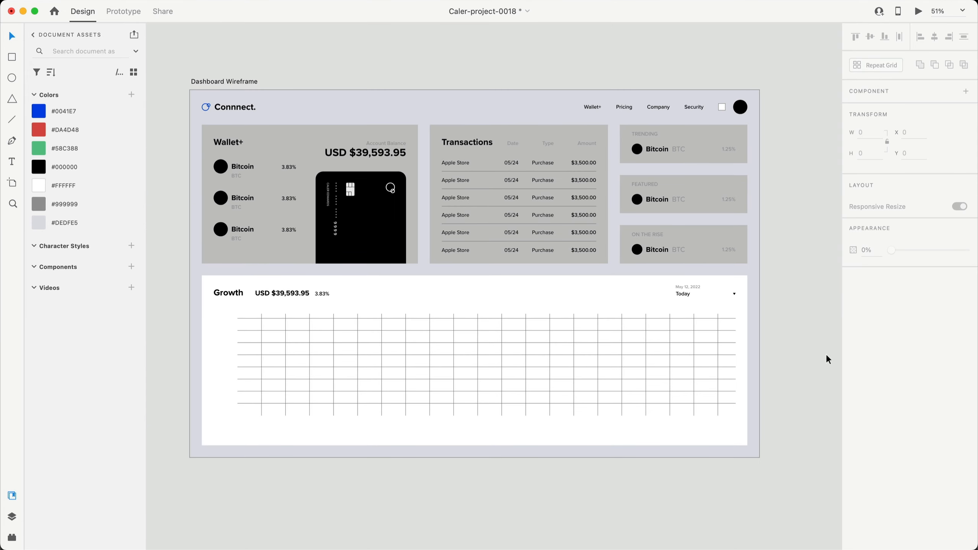
drag(797, 453, 162, 308)
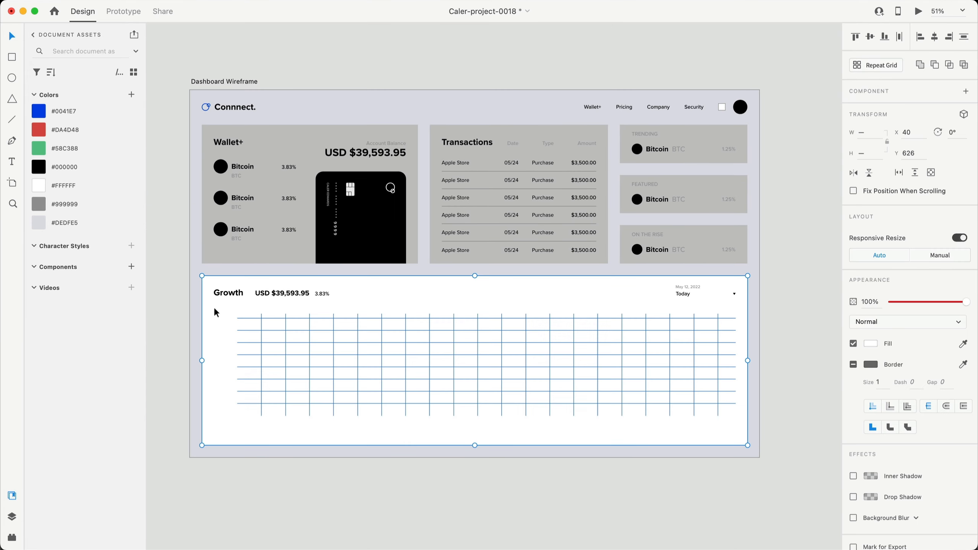
shift+click(223, 314)
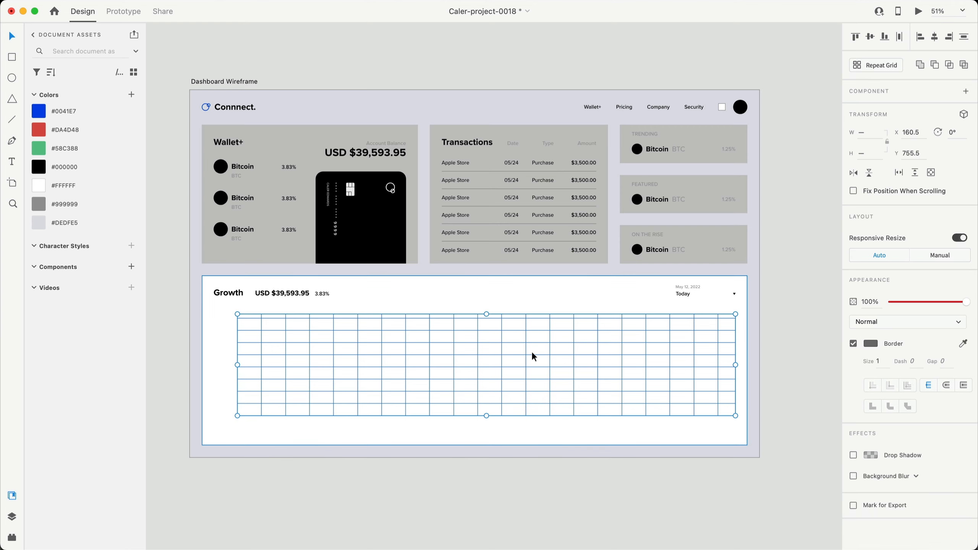
key(super+g)
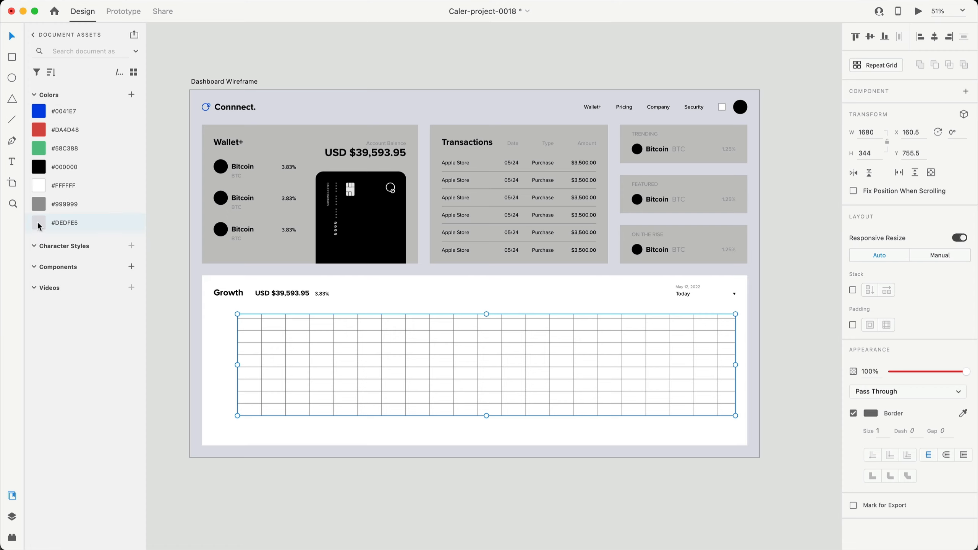
Apply the saved color #DEDFE5 as the border color of the chart grid
mouse_move(37, 224)
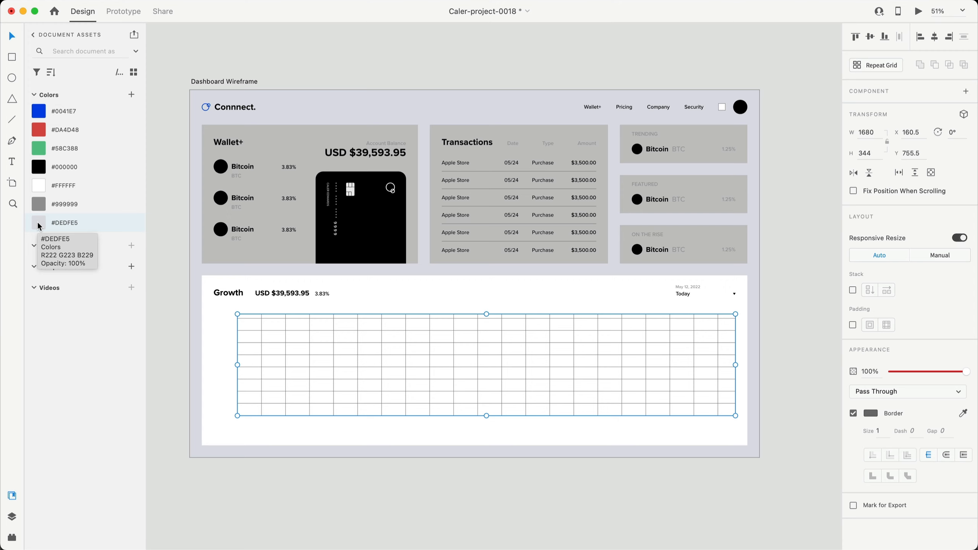
right_click(39, 224)
click(84, 244)
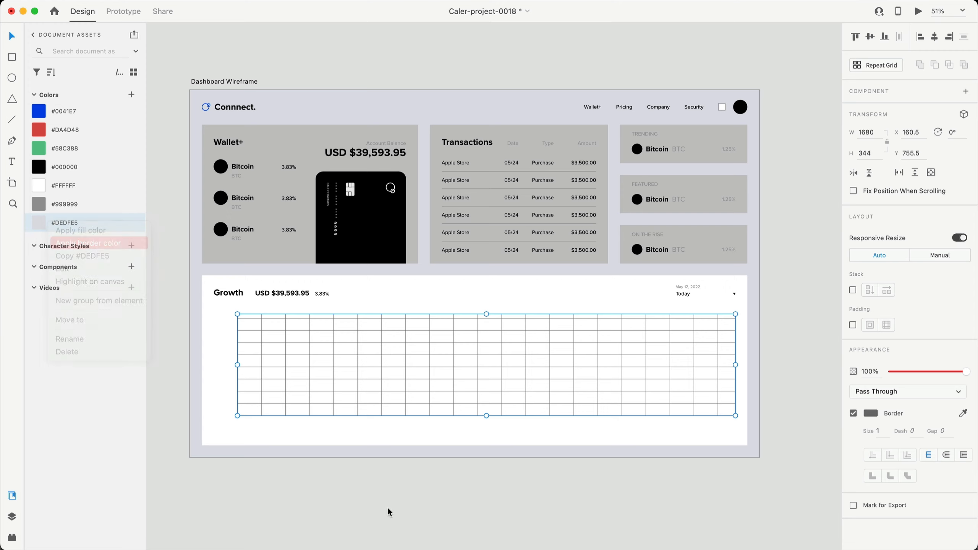
click(428, 508)
Place a copy of the Growth panel's 3.83% text at the foot of the chart's first vertical grid line
scroll(378, 505, up, 5)
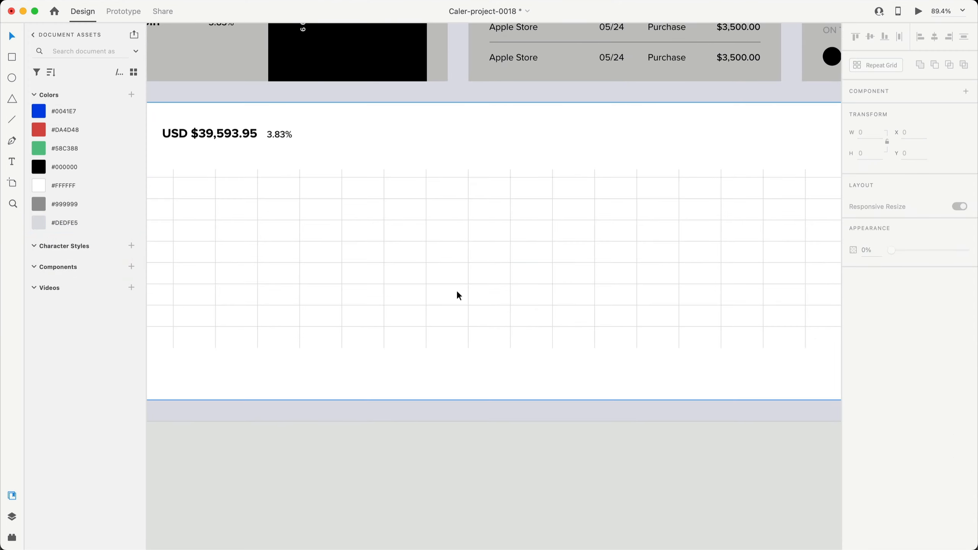
scroll(591, 490, down, 3)
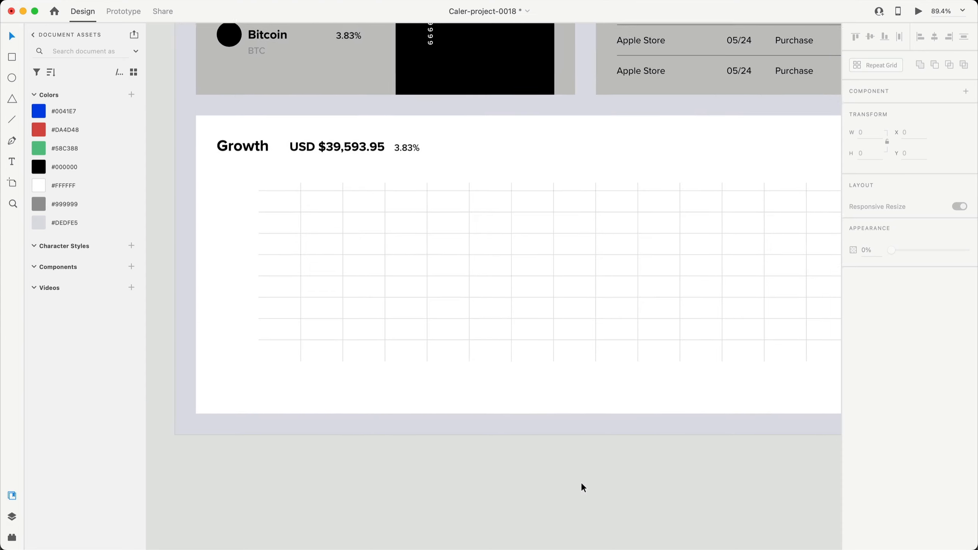
scroll(545, 471, up, 4)
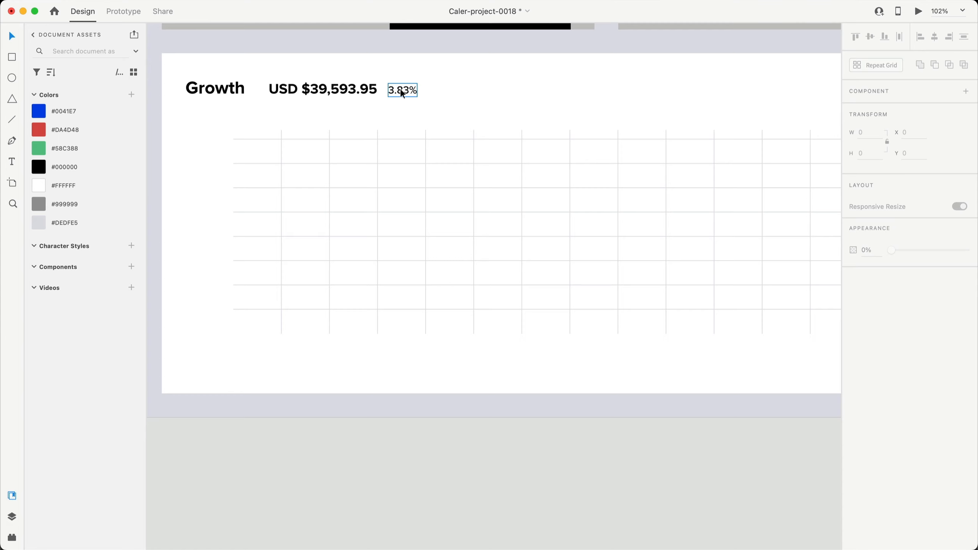
drag(401, 89, 306, 367)
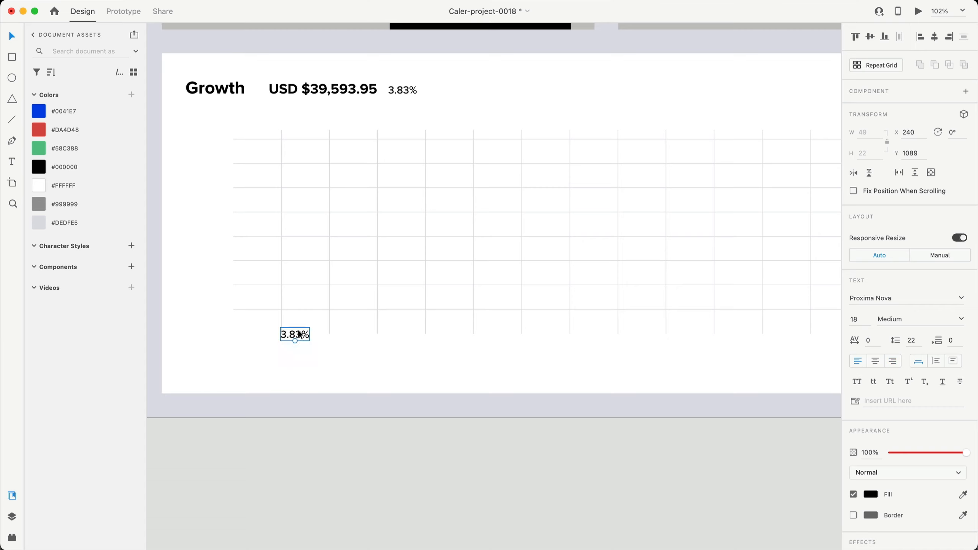
scroll(298, 330, up, 10)
drag(299, 339, 310, 325)
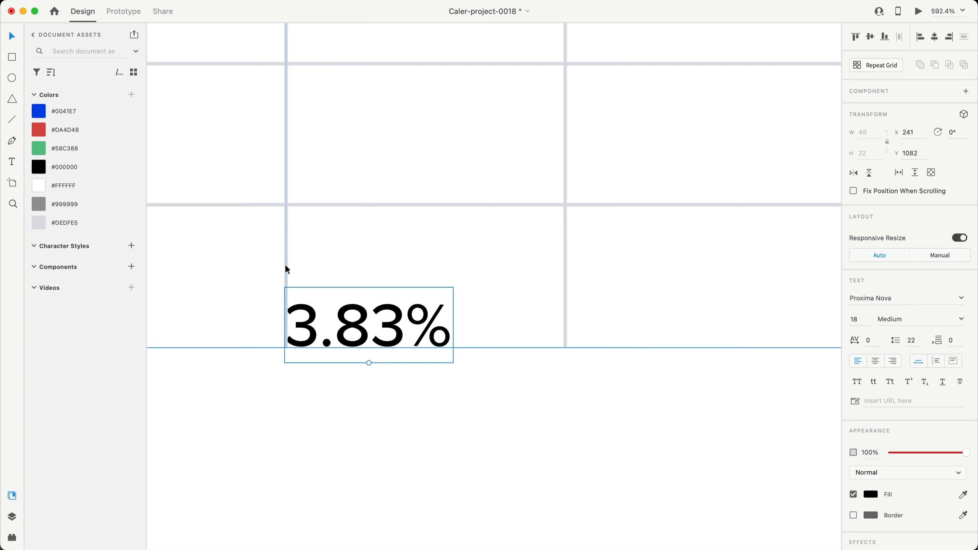
Change the copied label's text to 4:00 AM
key(Return)
text(4)
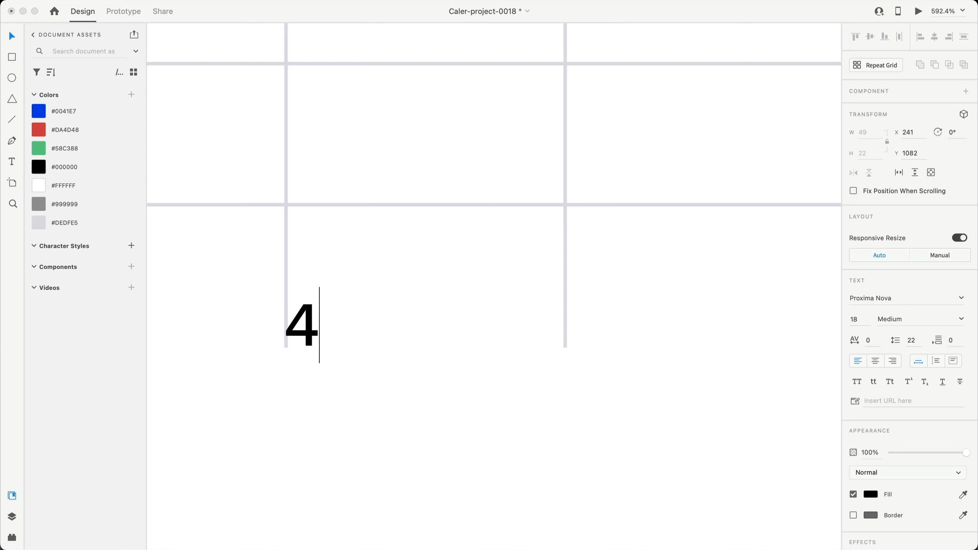
text(:00A)
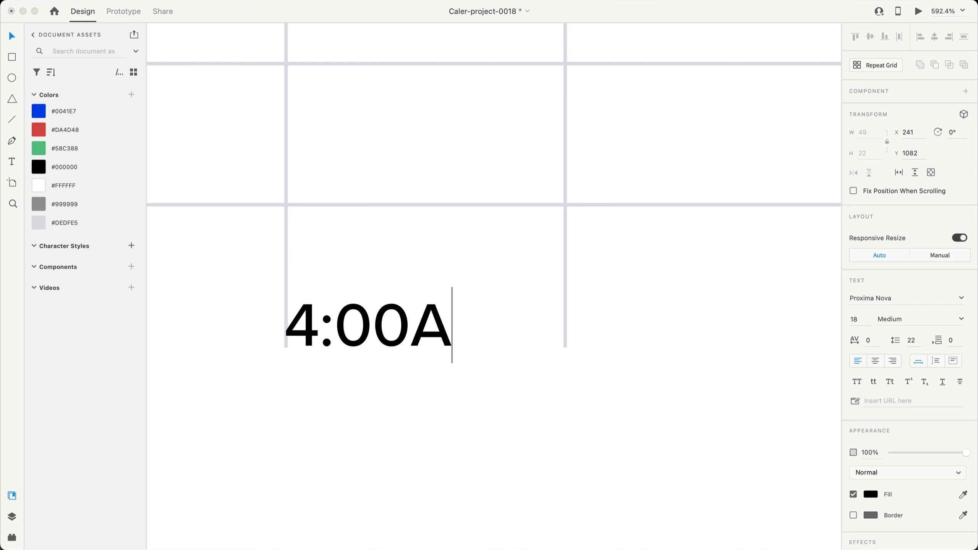
key(BackSpace)
text(AM)
scroll(342, 451, down, 5)
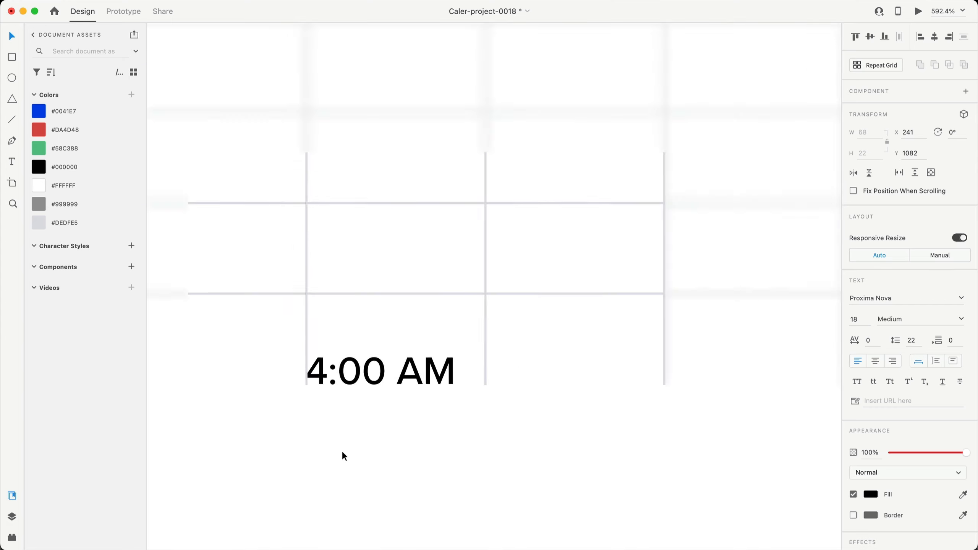
key(Escape)
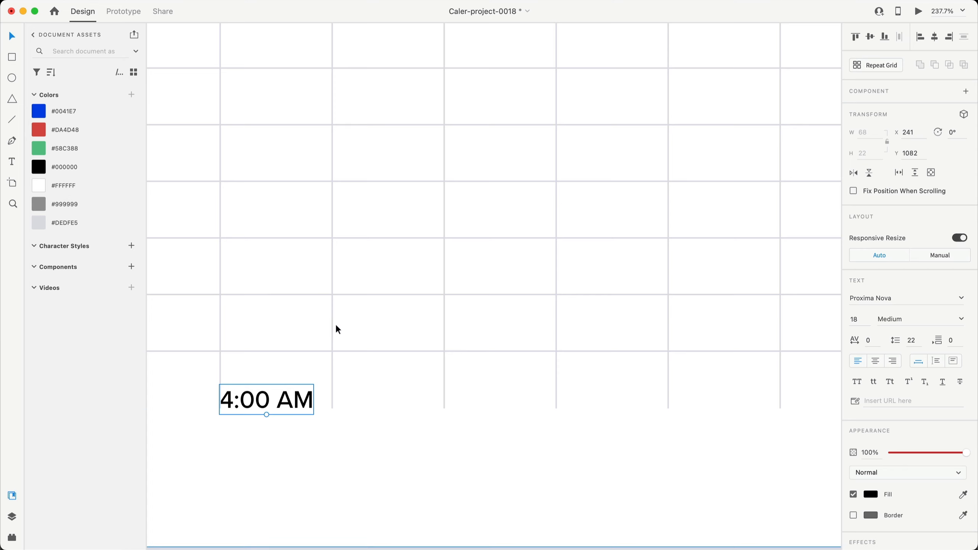
Duplicate the 4:00 AM label along the chart's lower edge at every second vertical grid line, through to the last one at X 1699
drag(255, 397, 456, 403)
scroll(451, 406, up, 3)
scroll(359, 391, down, 5)
drag(359, 390, 432, 382)
drag(432, 383, 455, 397)
drag(455, 385, 545, 385)
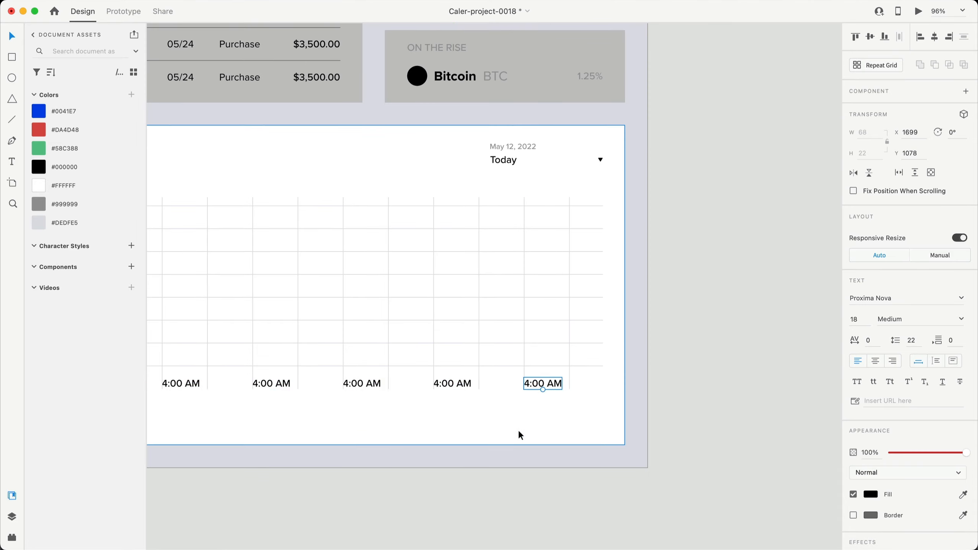
scroll(519, 429, up, 3)
scroll(577, 452, down, 5)
scroll(570, 461, left, 5)
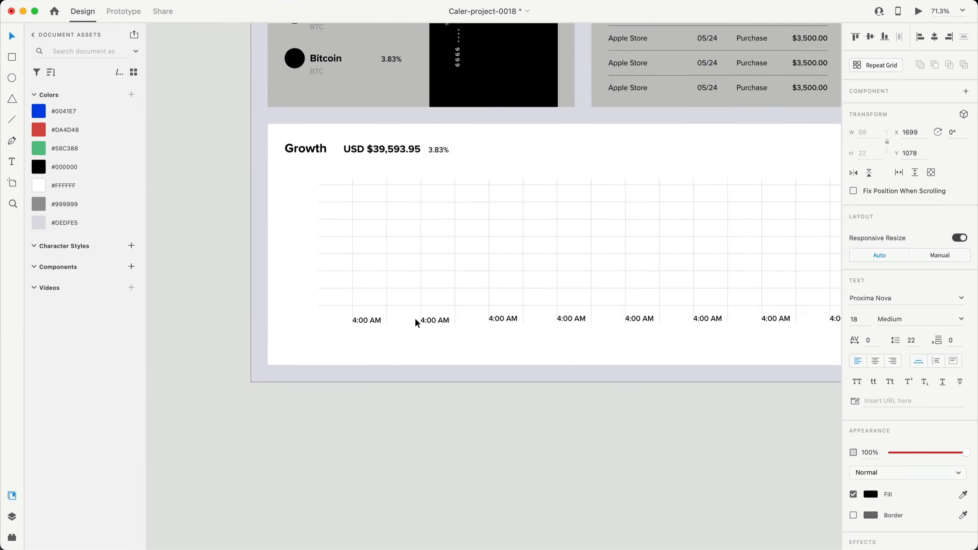
Rewrite the copied time labels in two-hour increments from 6:00 AM to 10:00 PM
scroll(451, 323, up, 5)
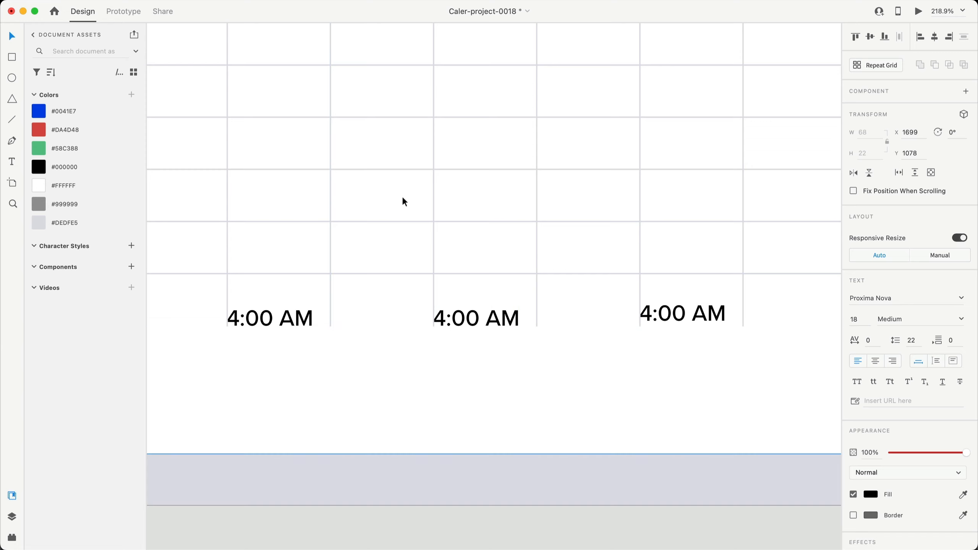
click(477, 318)
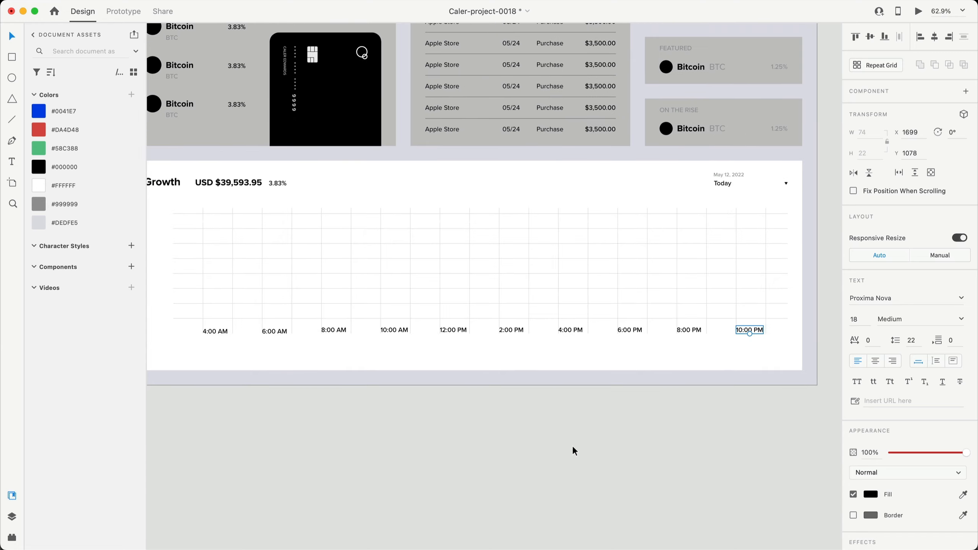
click(575, 453)
Show the artboard guides and move all ten time labels down to Y 1133, below the chart grid
drag(774, 330, 214, 332)
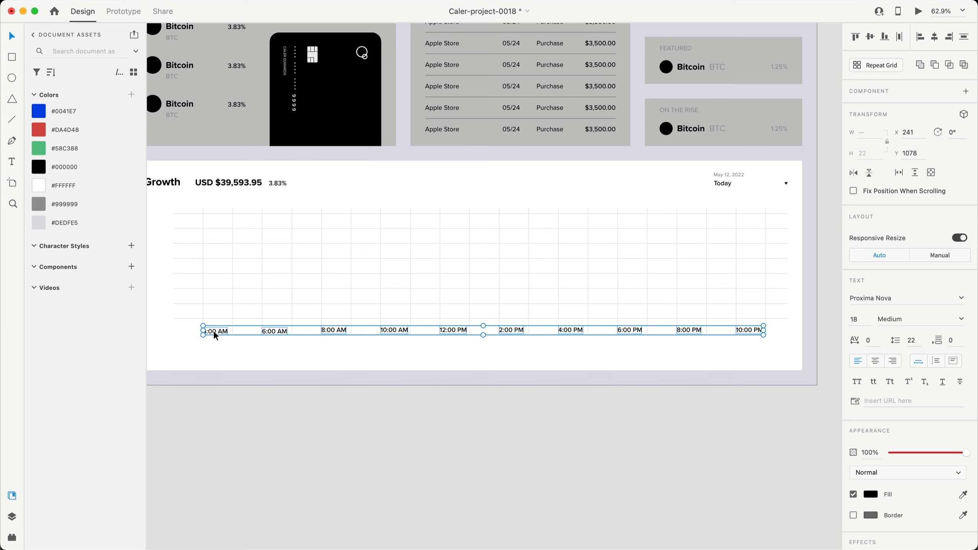
key(super+;)
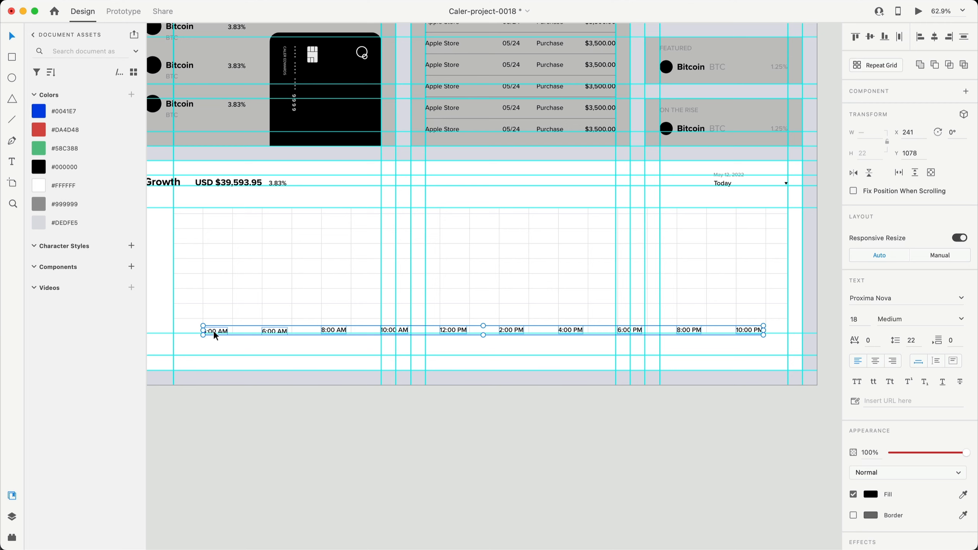
scroll(203, 347, down, 1)
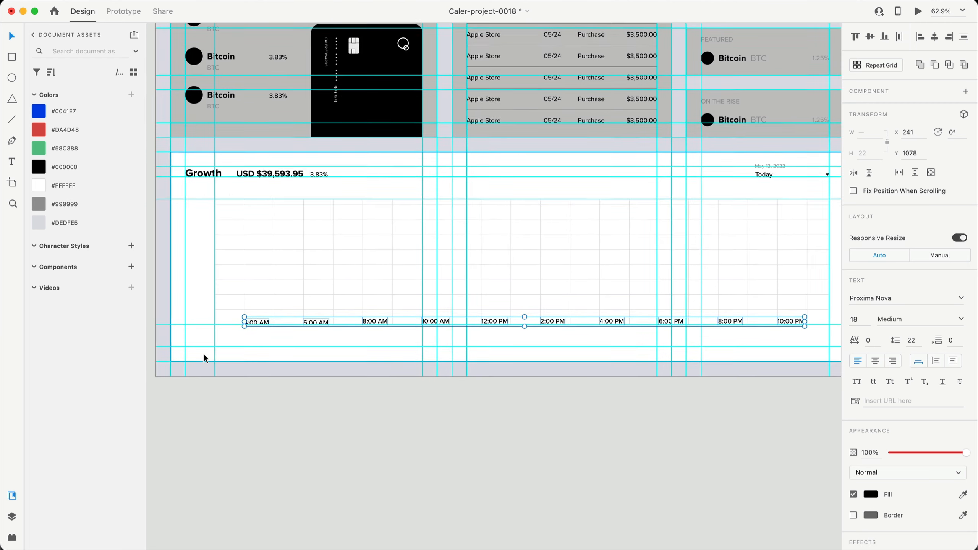
scroll(212, 316, up, 5)
drag(313, 323, 320, 365)
scroll(362, 377, down, 2)
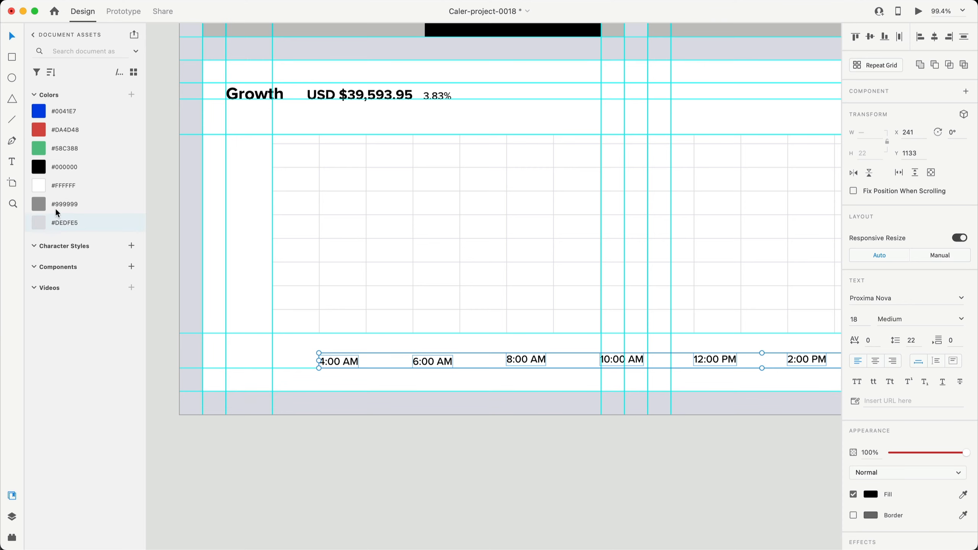
Apply the saved color #999999 to the time labels and deselect them
click(38, 205)
click(302, 412)
scroll(302, 411, down, 2)
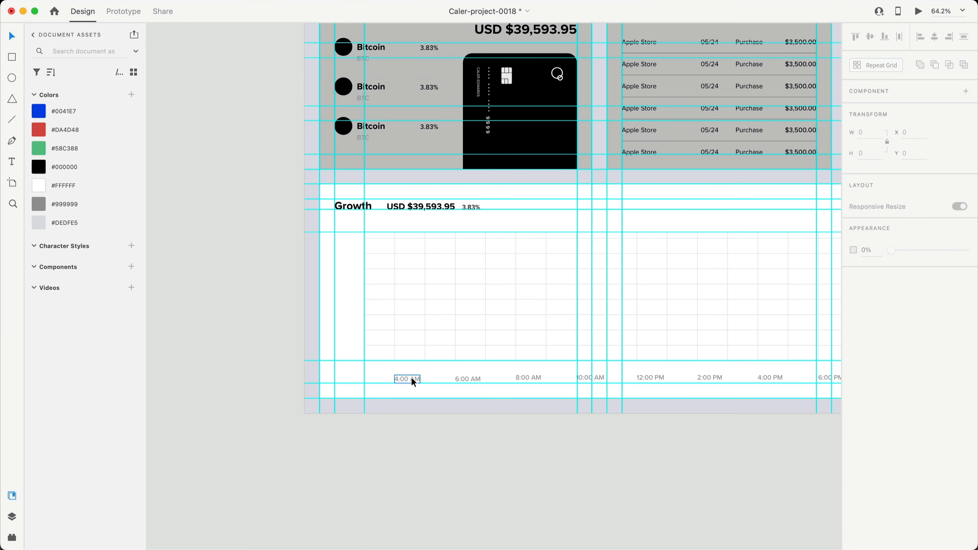
Copy the 4:00 AM label to the left of the chart and duplicate it upward beside each horizontal grid line
alt+drag(411, 378, 350, 348)
scroll(350, 349, up, 10)
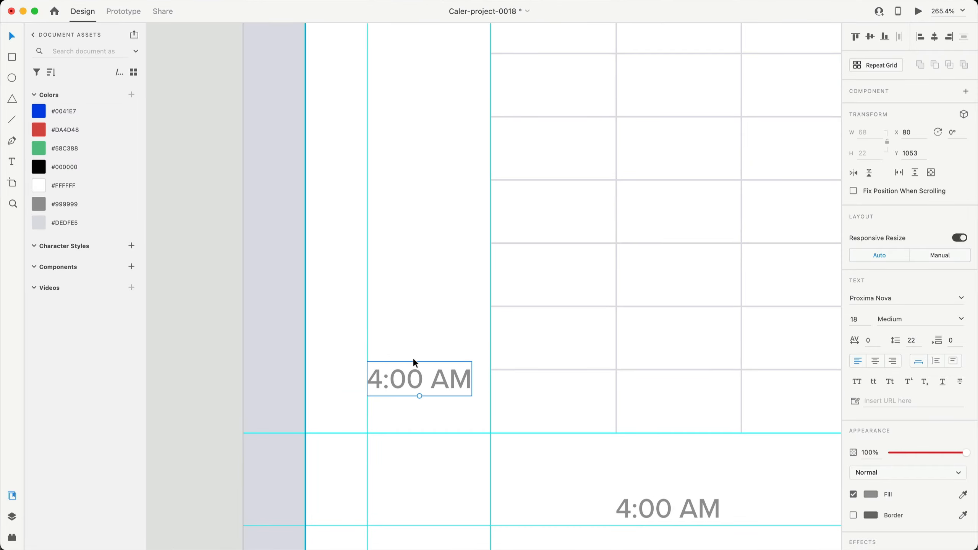
drag(410, 380, 459, 246)
scroll(460, 262, up, 5)
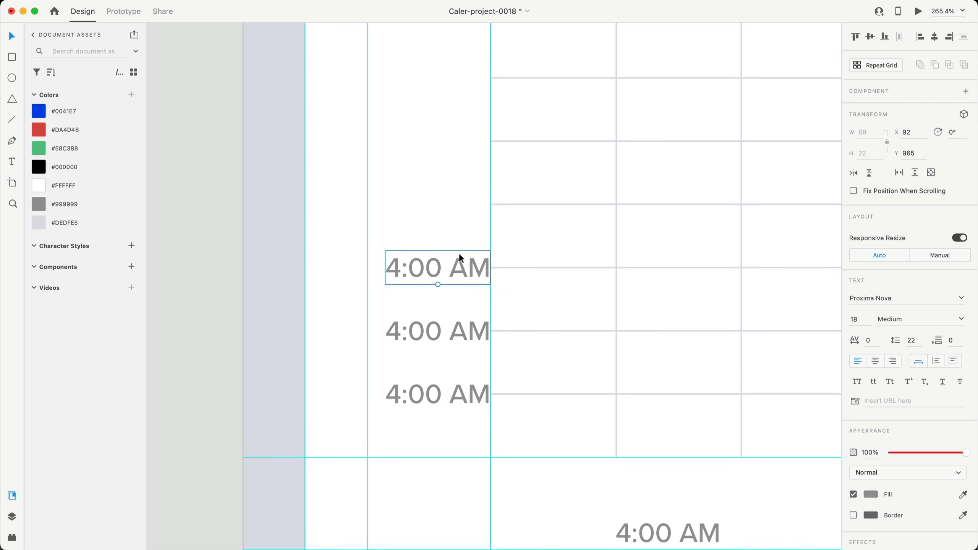
drag(470, 350, 475, 172)
scroll(472, 181, up, 5)
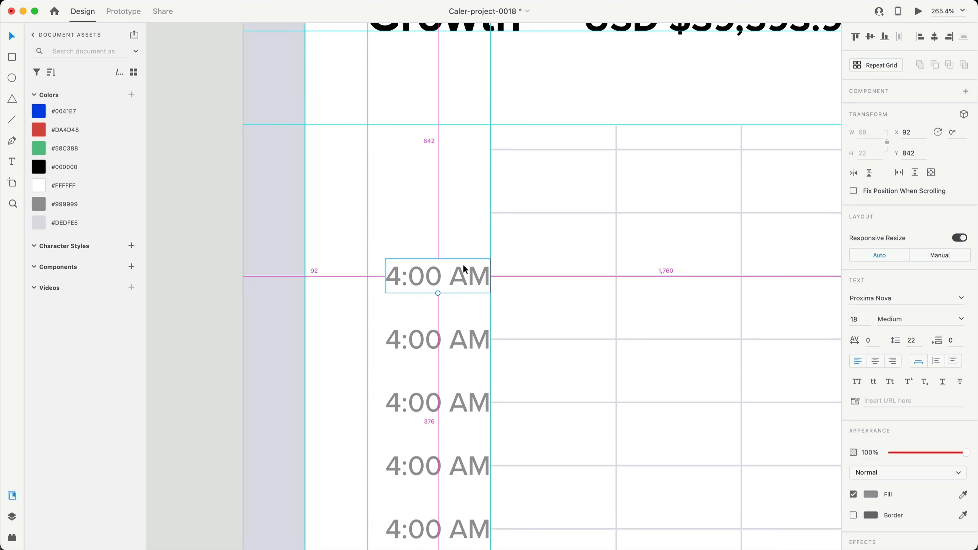
drag(462, 271, 463, 216)
drag(459, 155, 460, 151)
Select all eight vertical-axis labels and nudge them left to X 80, in line with the panel's inner guide
shift+click(445, 216)
shift+click(439, 280)
shift+click(434, 343)
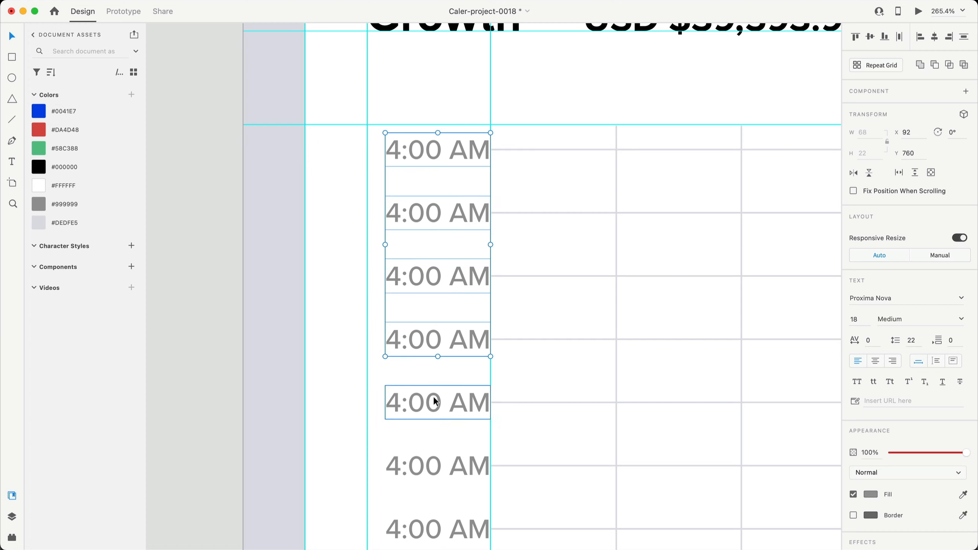
shift+click(436, 403)
shift+click(431, 465)
scroll(428, 465, down, 2)
shift+click(438, 455)
scroll(436, 453, down, 2)
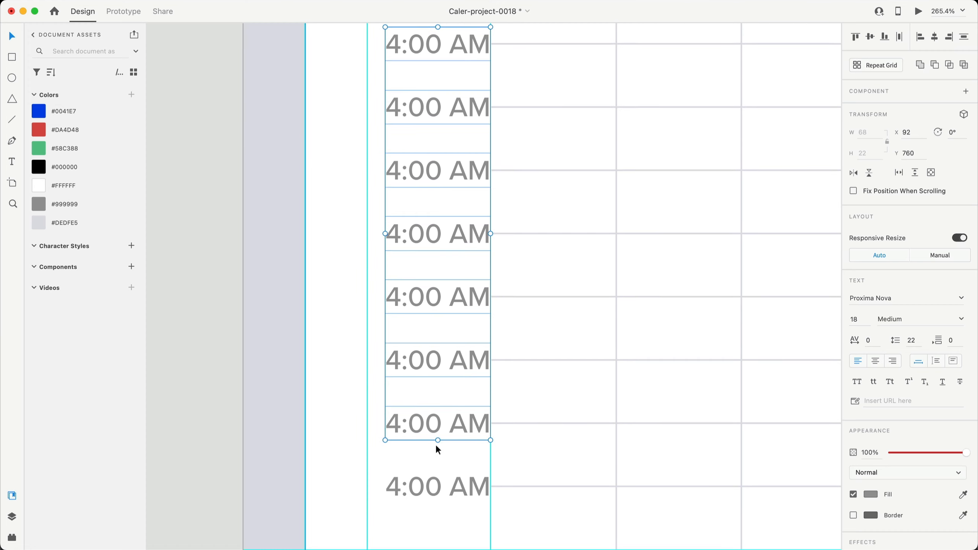
shift+click(438, 440)
key(Left)
key(Left)
key(Left)
key(Left)
key(Left)
key(Left)
key(Left)
key(Left)
key(Left)
key(Left)
key(Left)
key(Left)
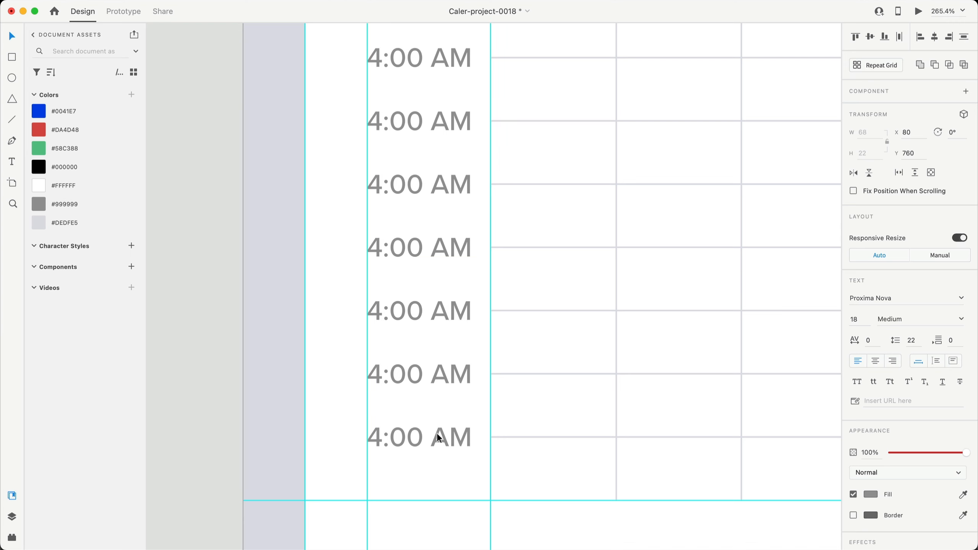
Rewrite the three lowest vertical-axis labels, from the lowest upward, as -2%, -1% and 0%
scroll(376, 179, up, 2)
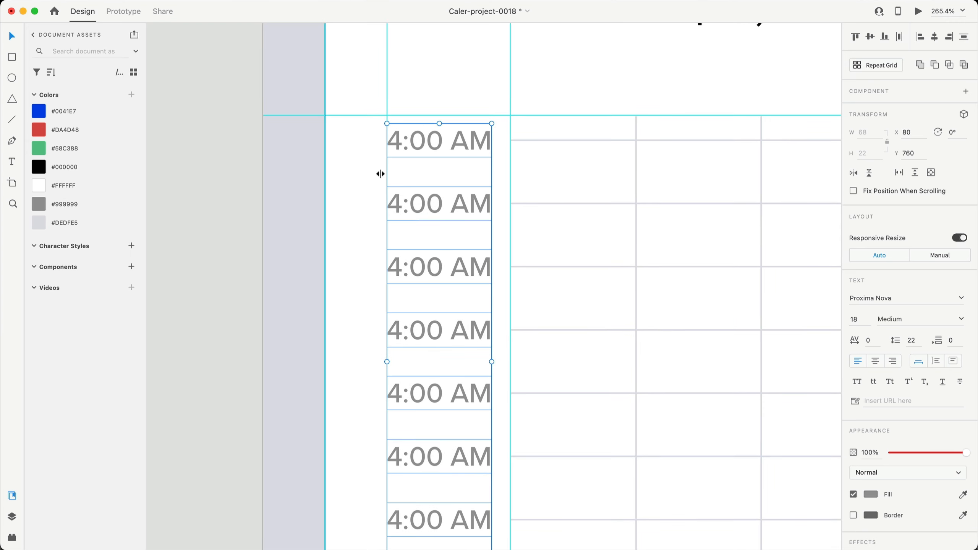
key(alt)
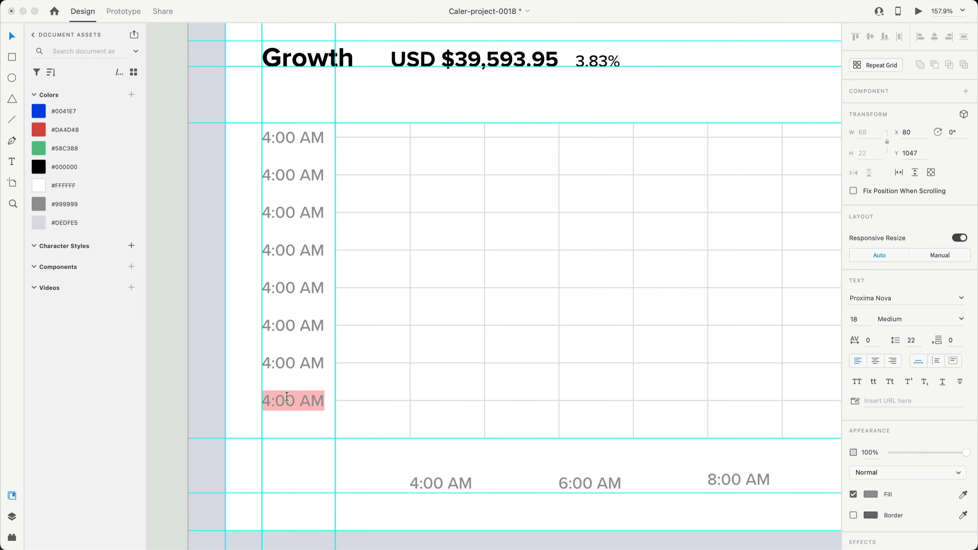
key(BackSpace)
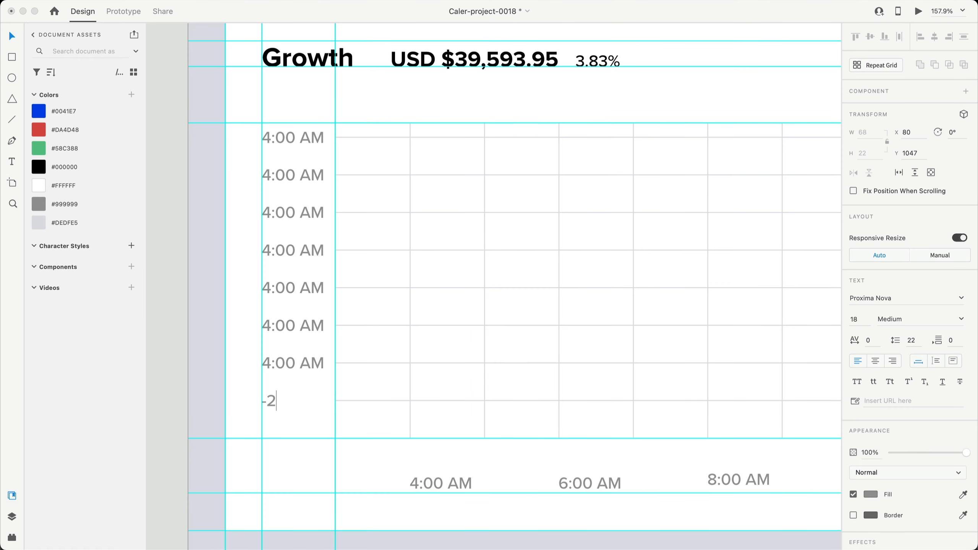
double_click(303, 365)
key(BackSpace)
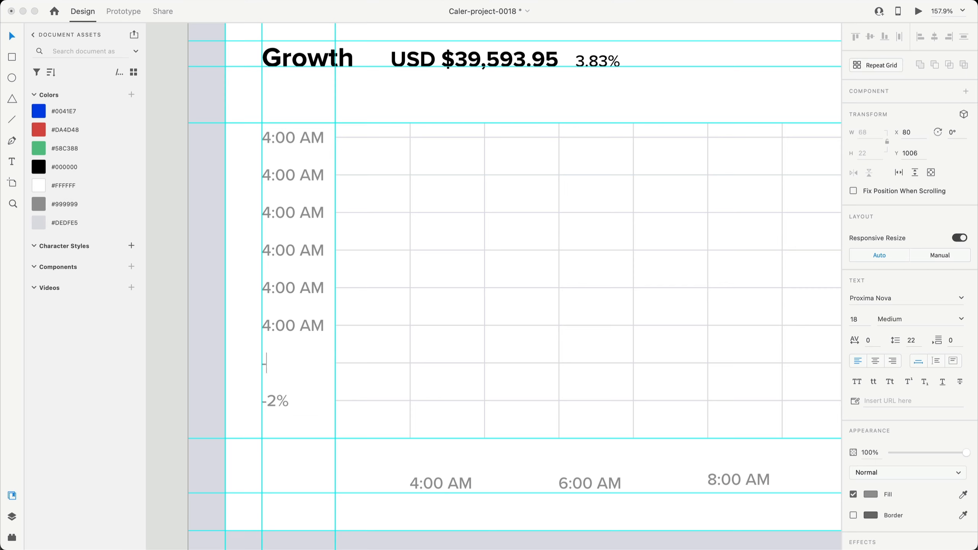
text(-1%)
double_click(293, 325)
text(0%)
Rewrite the next four vertical-axis labels above 0% as 1%, 2%, 3% and 4%
double_click(293, 288)
text(1%)
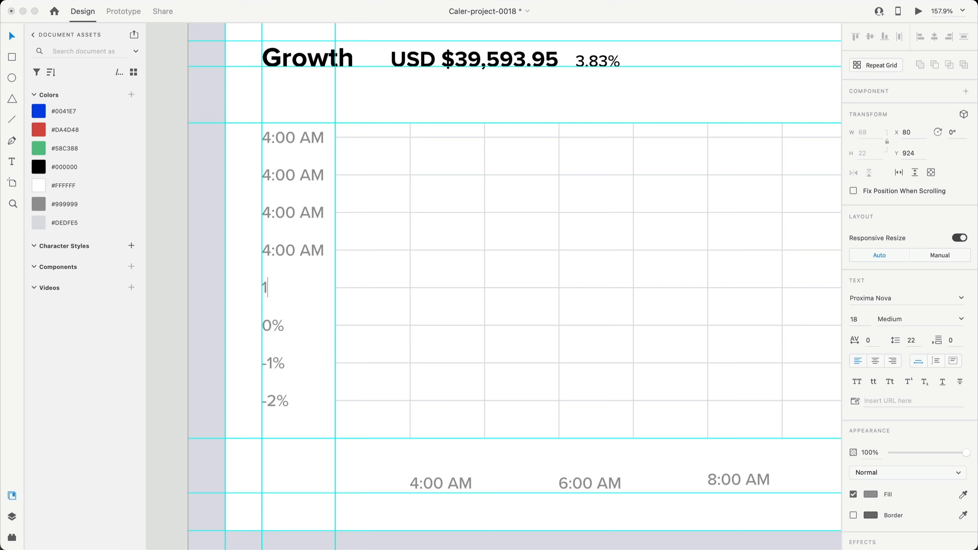
double_click(293, 250)
text(2%)
double_click(291, 213)
text(3%)
double_click(293, 175)
text(4%)
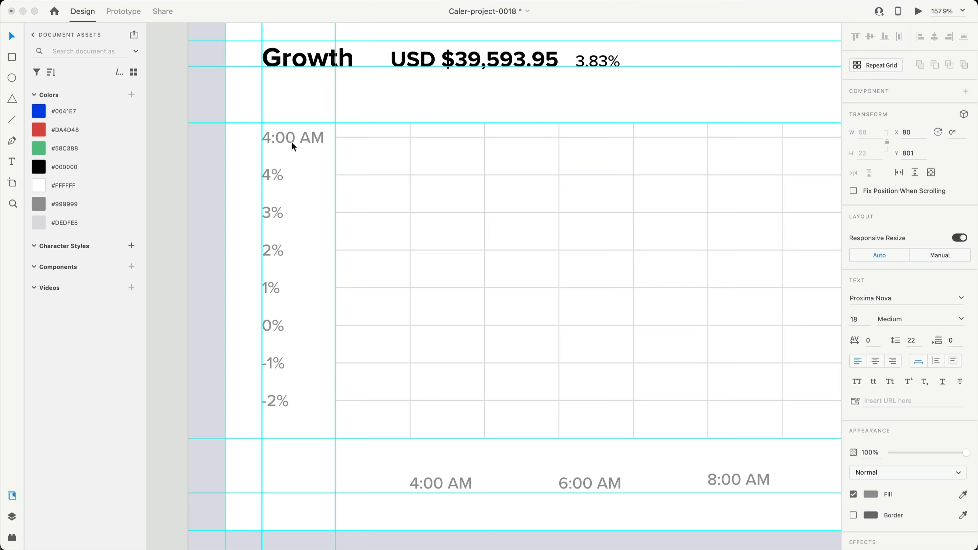
key(Escape)
Delete the remaining 4:00 AM label above 4% on the vertical axis and the chart grid's uppermost horizontal line
click(303, 138)
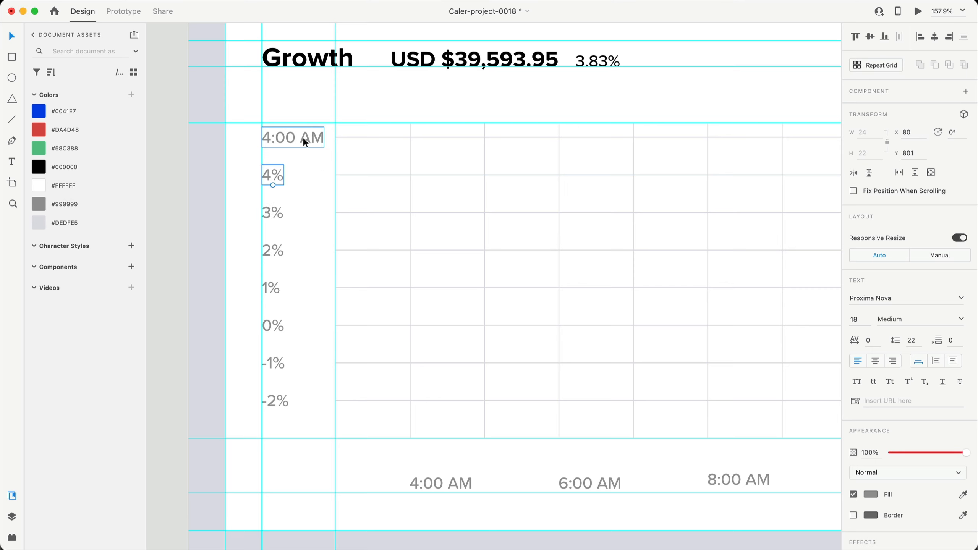
key(BackSpace)
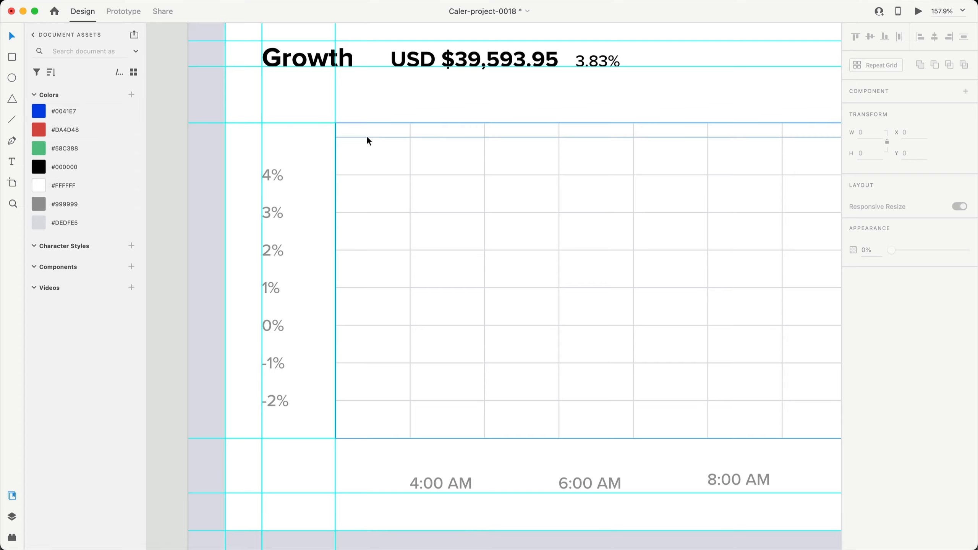
click(366, 139)
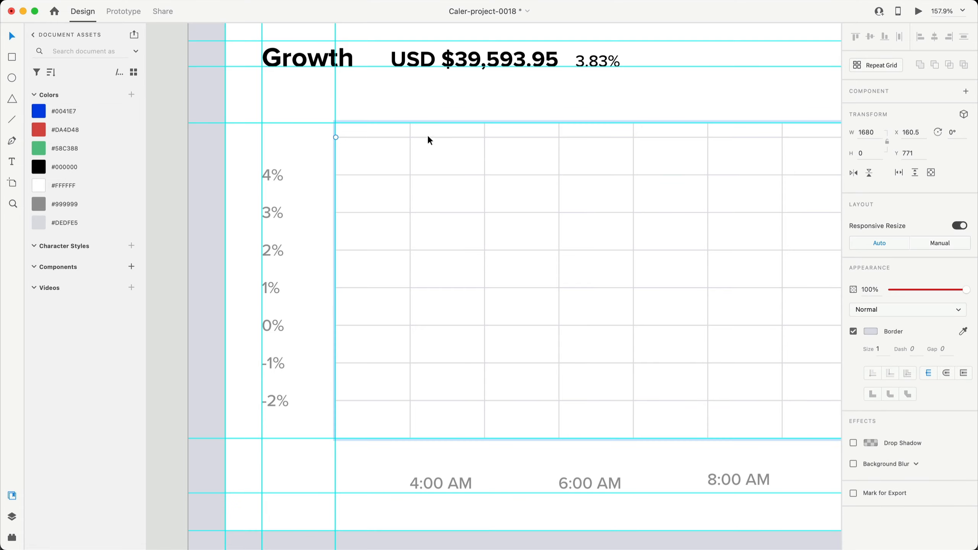
click(258, 131)
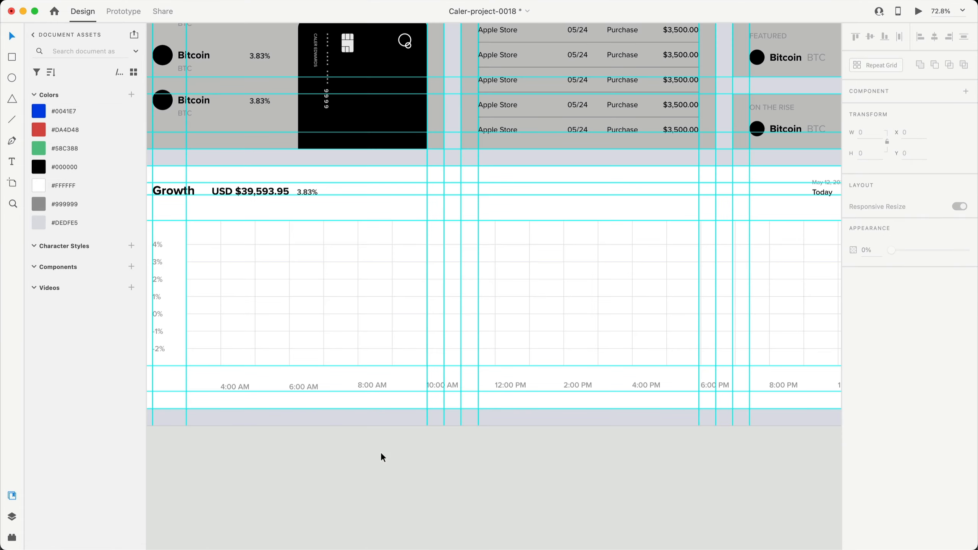
scroll(380, 452, down, 2)
scroll(558, 462, right, 1)
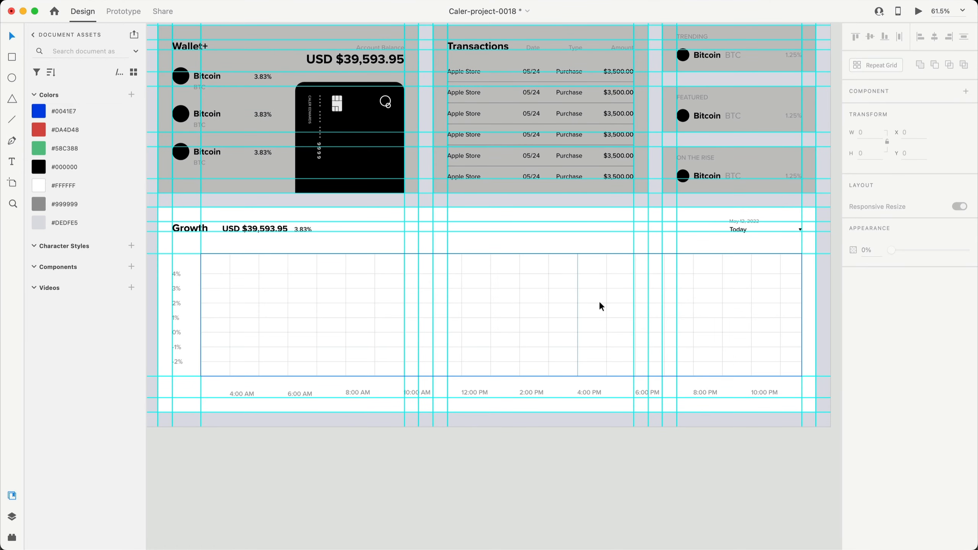
Start the growth line with the Pen tool from the grid's left edge near -1% to a peak between 1% and 2% midway between 6:00 and 8:00 AM
scroll(738, 309, up, 3)
scroll(331, 365, up, 5)
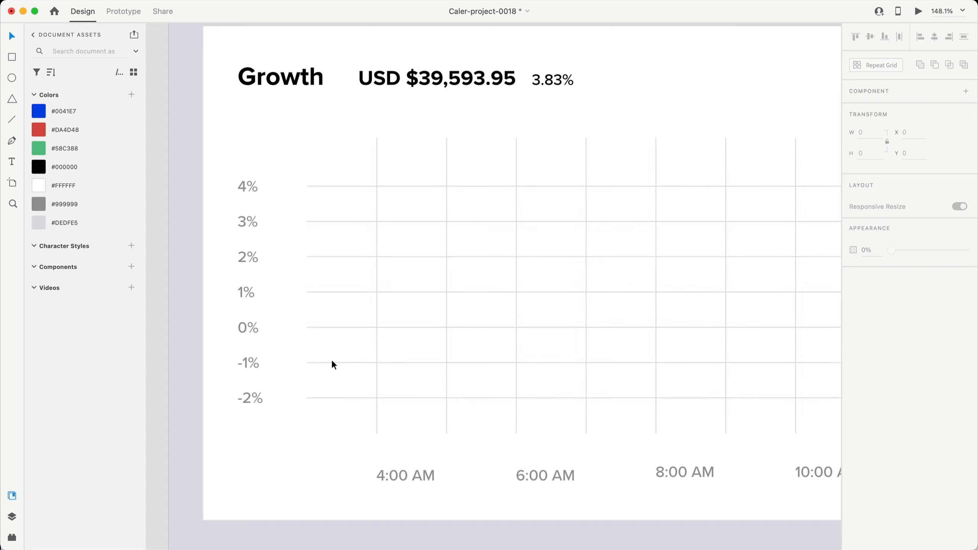
key(p)
scroll(321, 394, up, 5)
scroll(321, 394, down, 3)
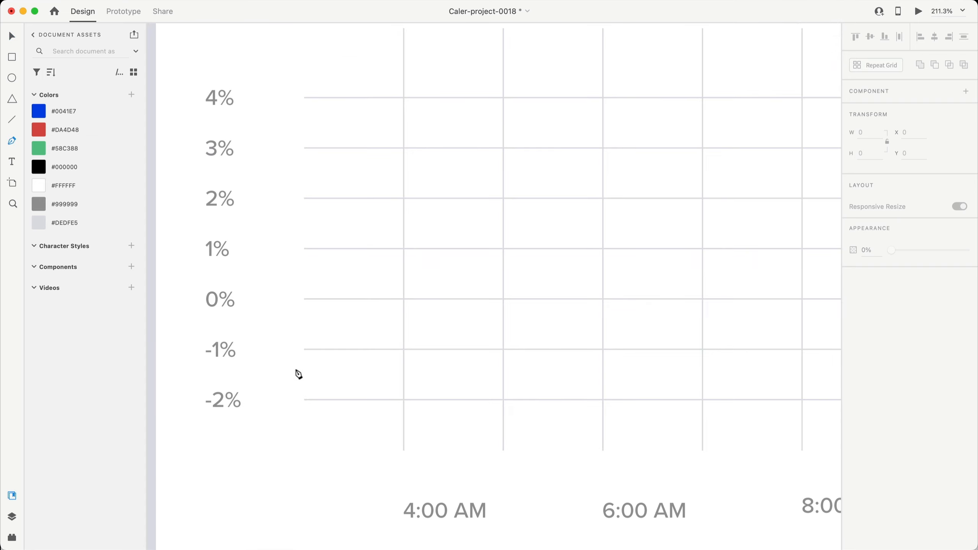
scroll(304, 358, up, 4)
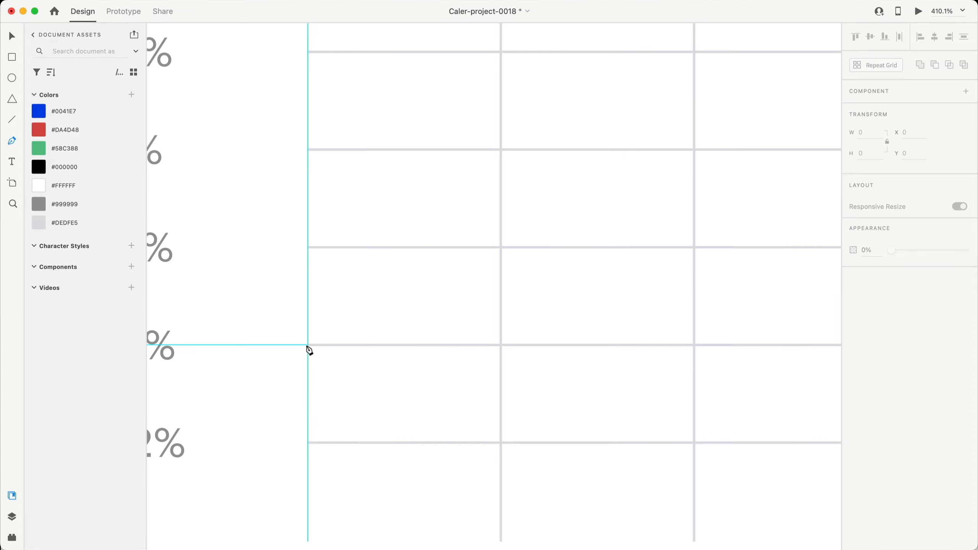
click(308, 353)
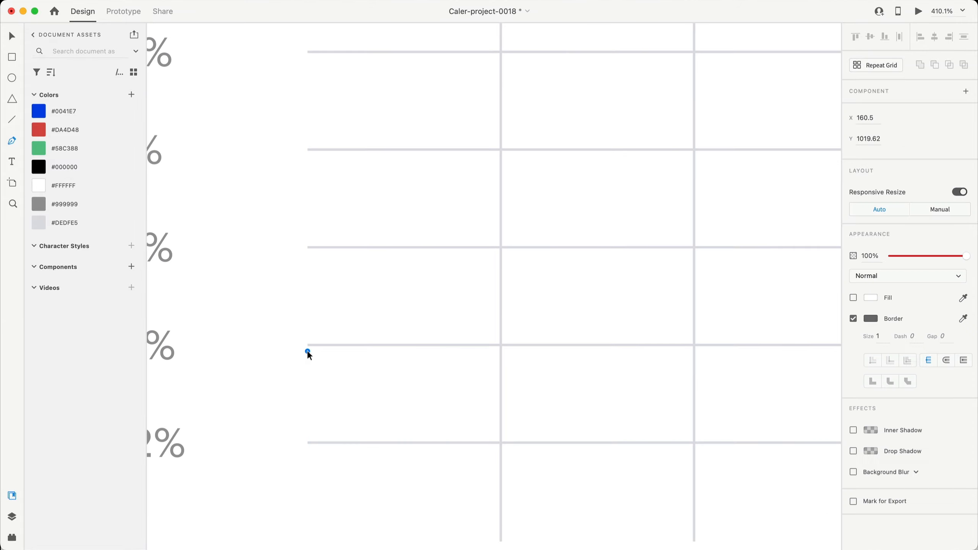
scroll(308, 353, down, 4)
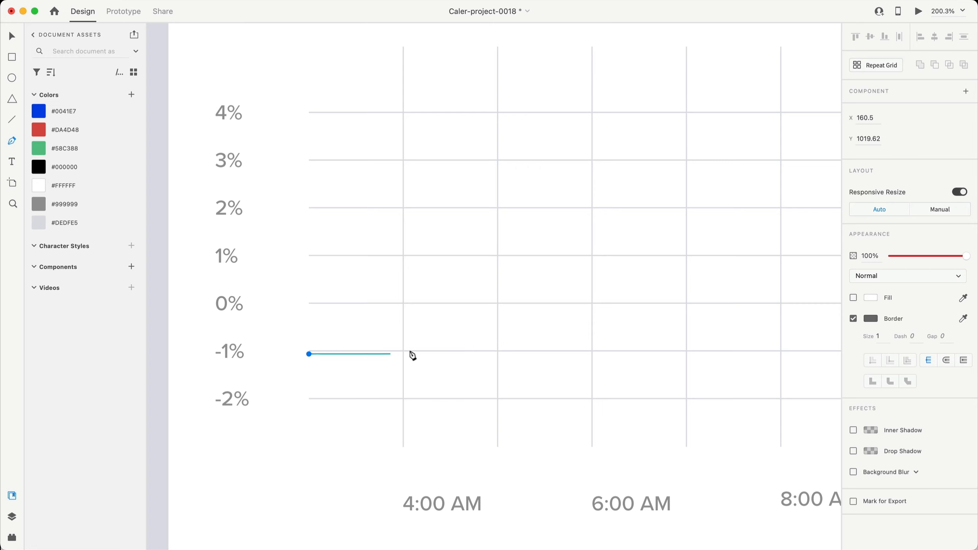
click(404, 329)
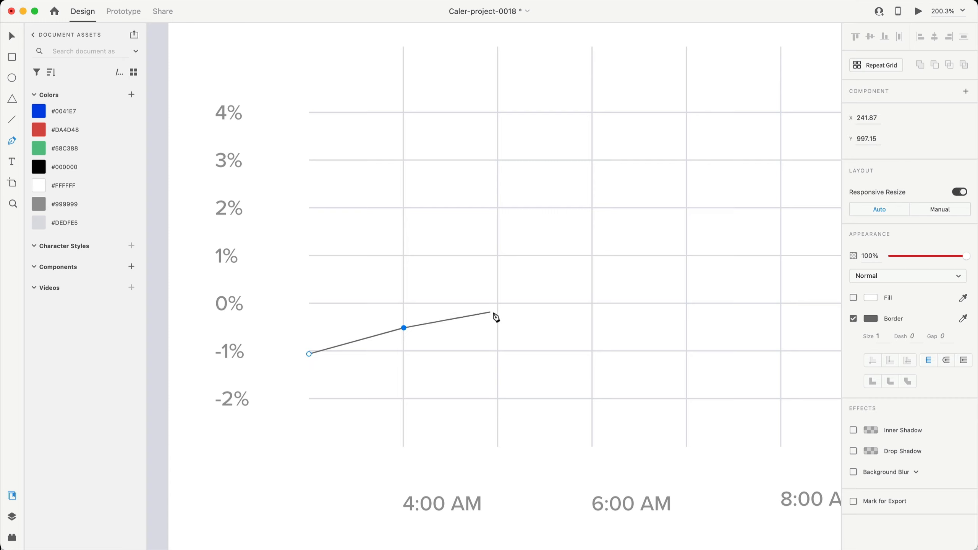
click(498, 341)
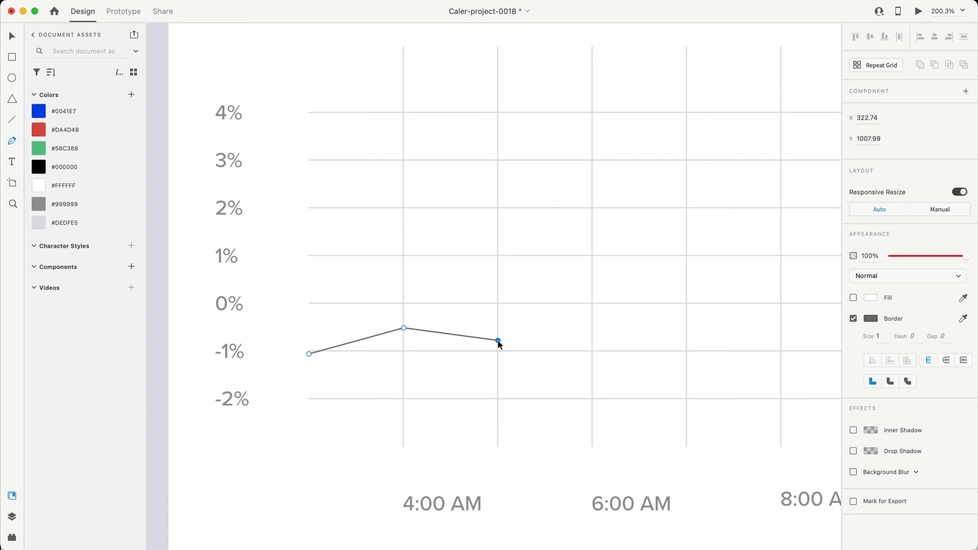
click(592, 287)
scroll(592, 287, right, 7)
click(413, 254)
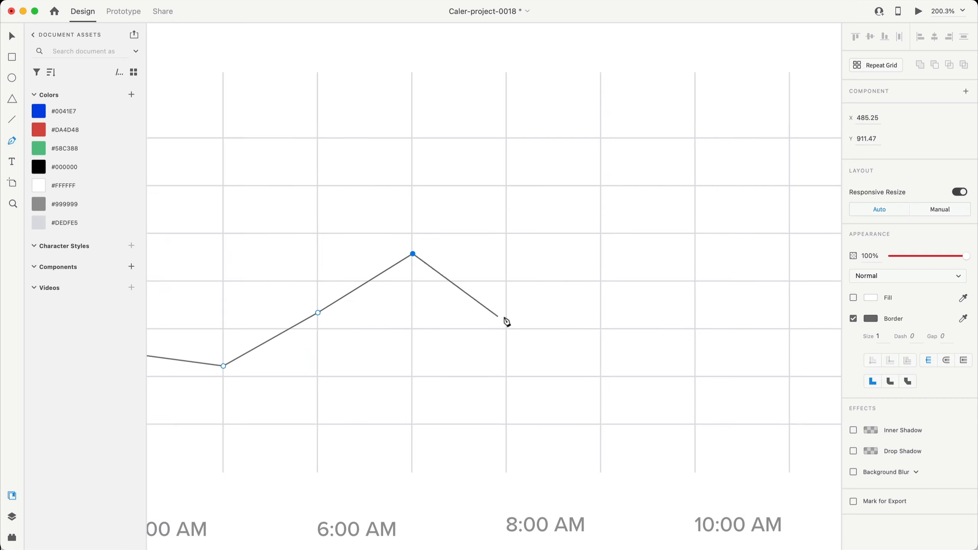
Continue the line one point per vertical gridline, through a dip near -1% before 10:00 AM, to a low just below -1% at 6:00 PM
click(506, 315)
click(600, 365)
scroll(599, 365, right, 4)
click(557, 339)
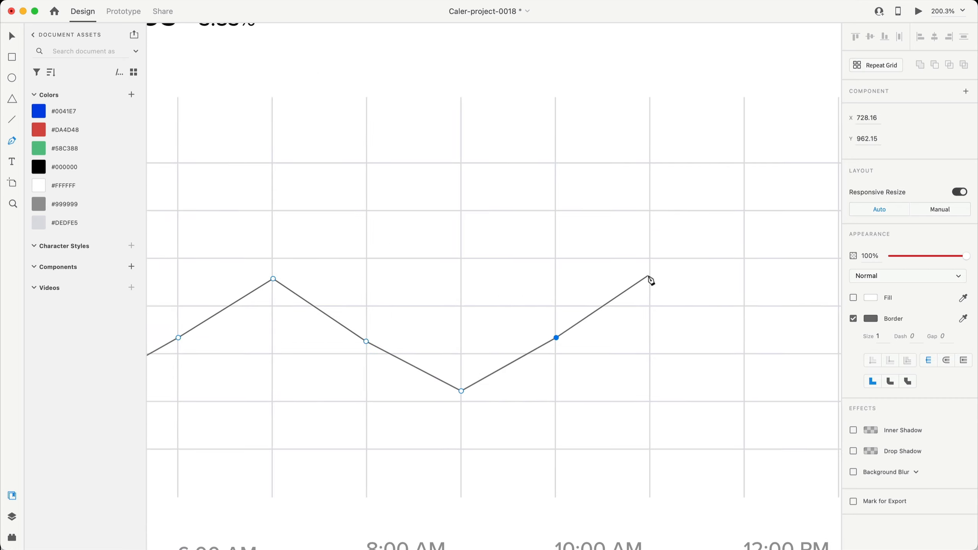
click(651, 282)
scroll(651, 282, right, 5)
click(542, 340)
click(638, 325)
click(508, 334)
click(561, 366)
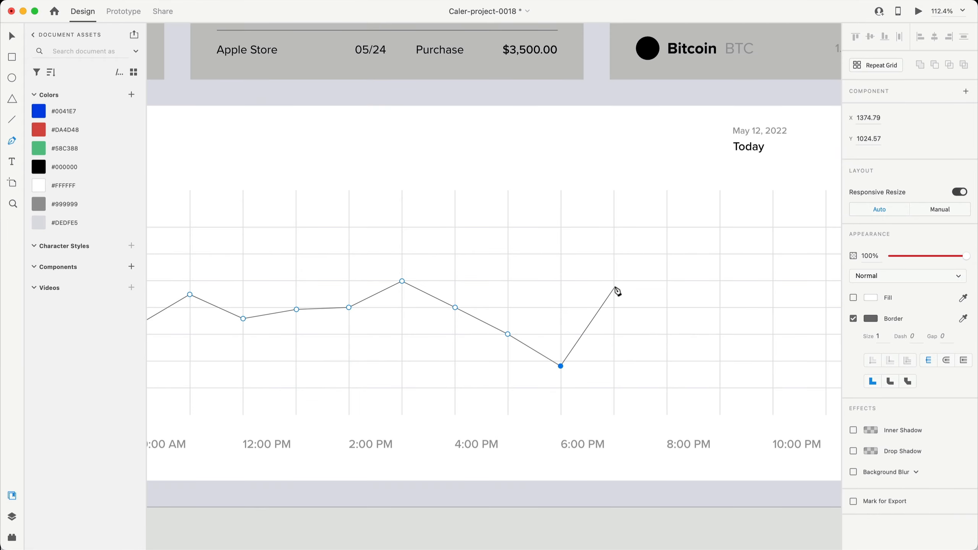
Finish the line from 6:00 PM with a climb above 2%, a small dip and a final rise to the grid's right edge near 3%
click(615, 287)
click(667, 263)
scroll(667, 263, right, 5)
click(546, 299)
click(600, 323)
click(653, 307)
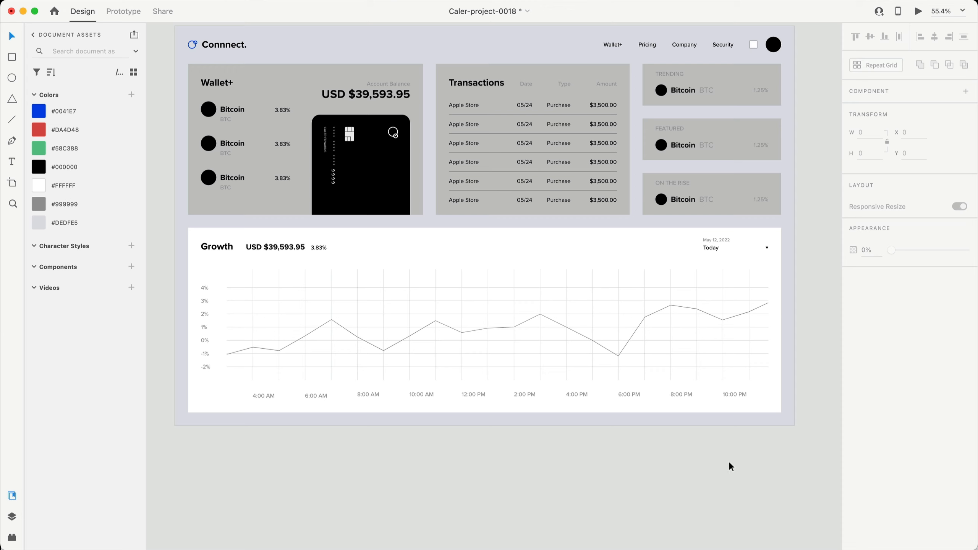
Set the growth line's border size to 4
click(608, 349)
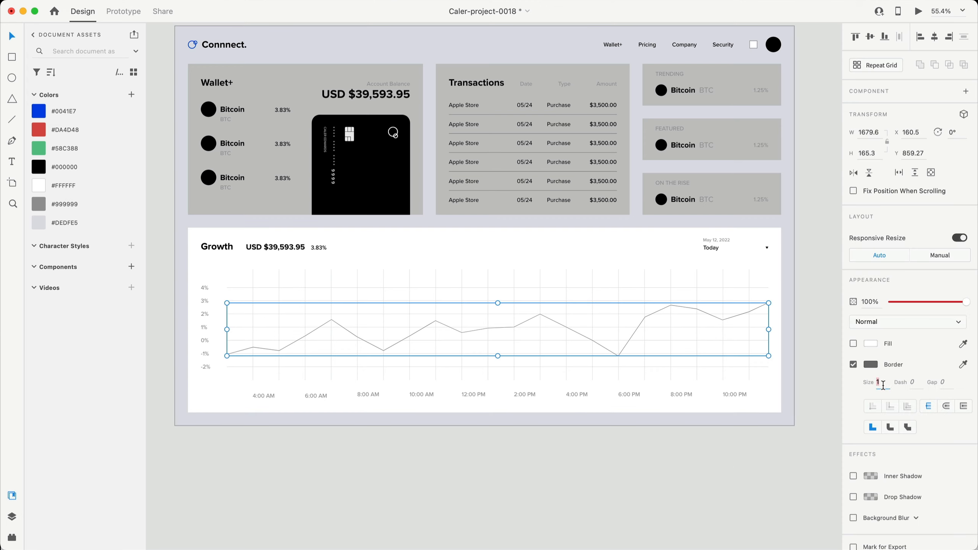
key(Return)
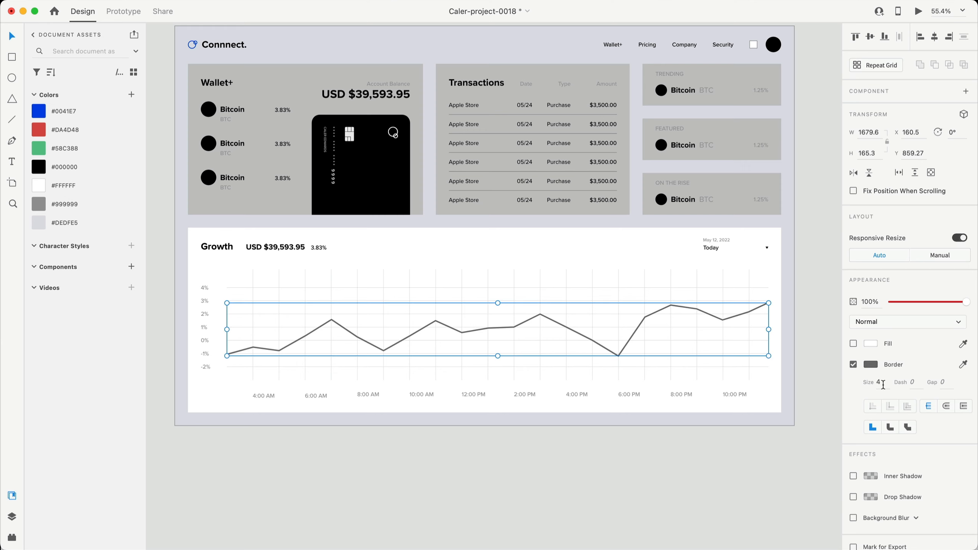
click(823, 420)
Add intermediate anchor points to the growth line's first segments up to 6:00 AM, shifting them slightly up or down to break the straight runs
scroll(578, 503, left, 5)
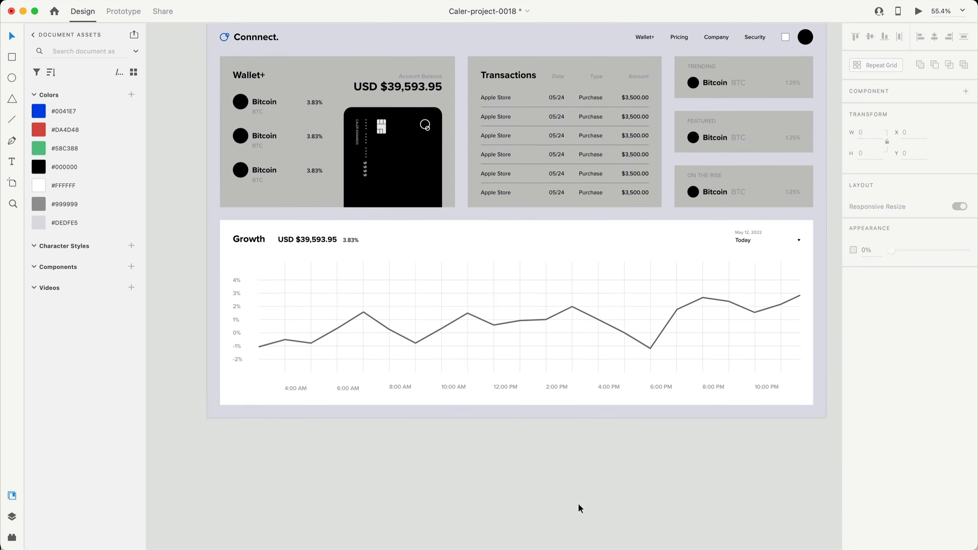
scroll(346, 422, up, 10)
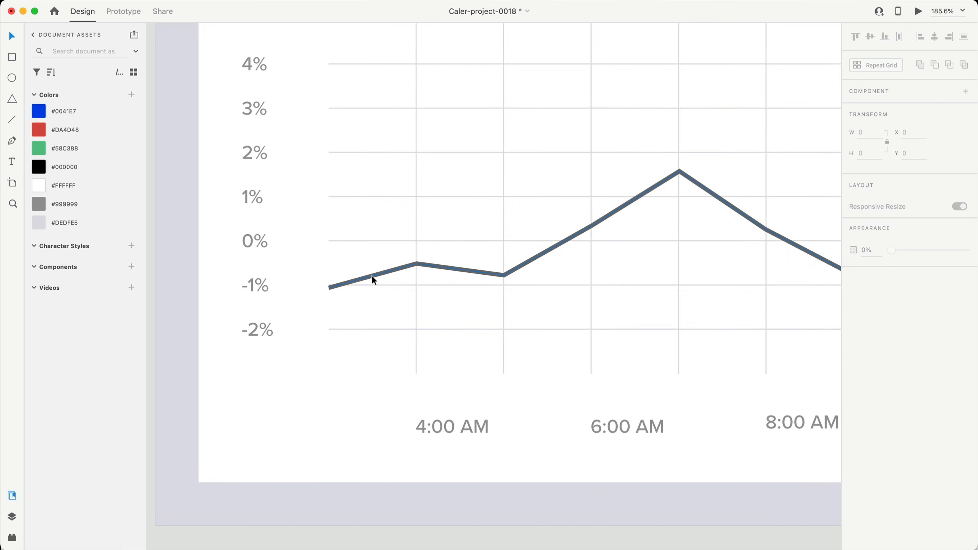
double_click(368, 277)
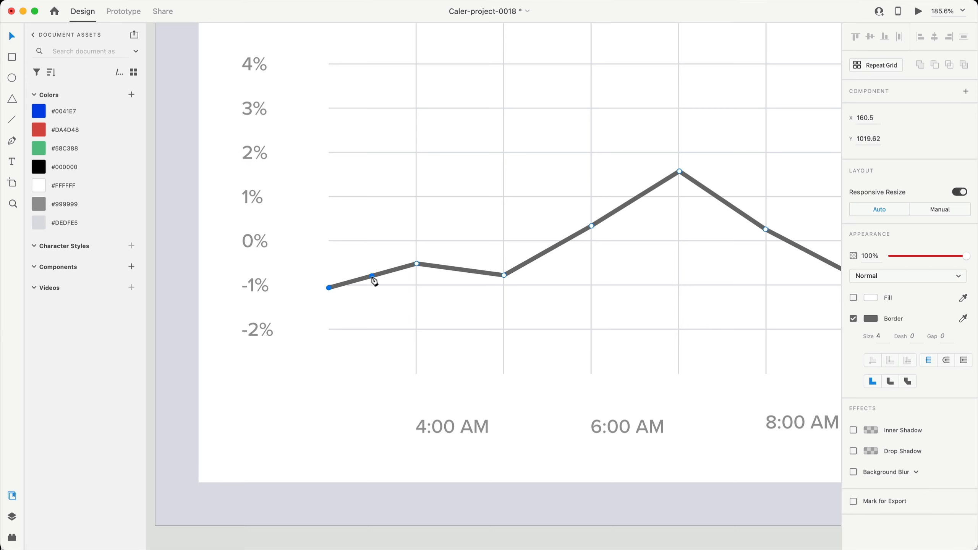
click(373, 276)
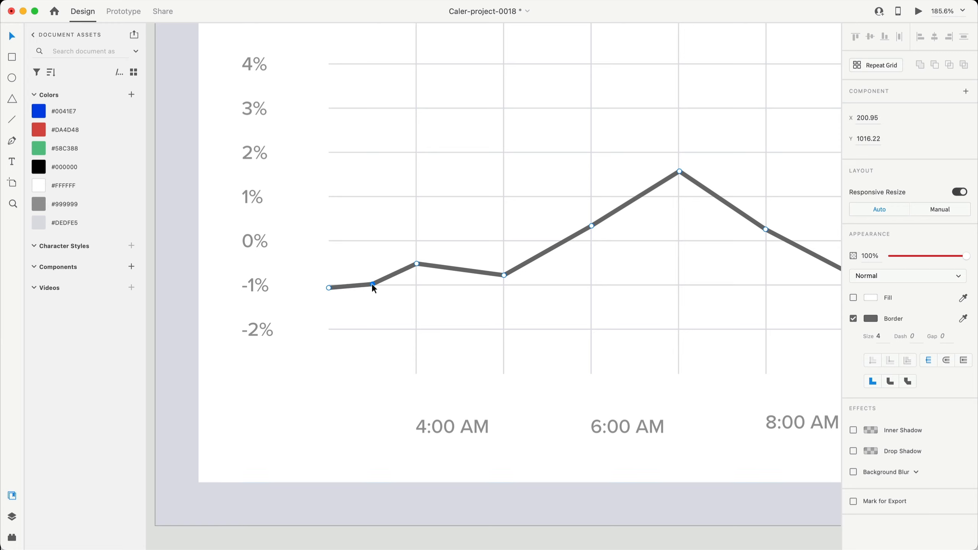
drag(459, 271, 460, 263)
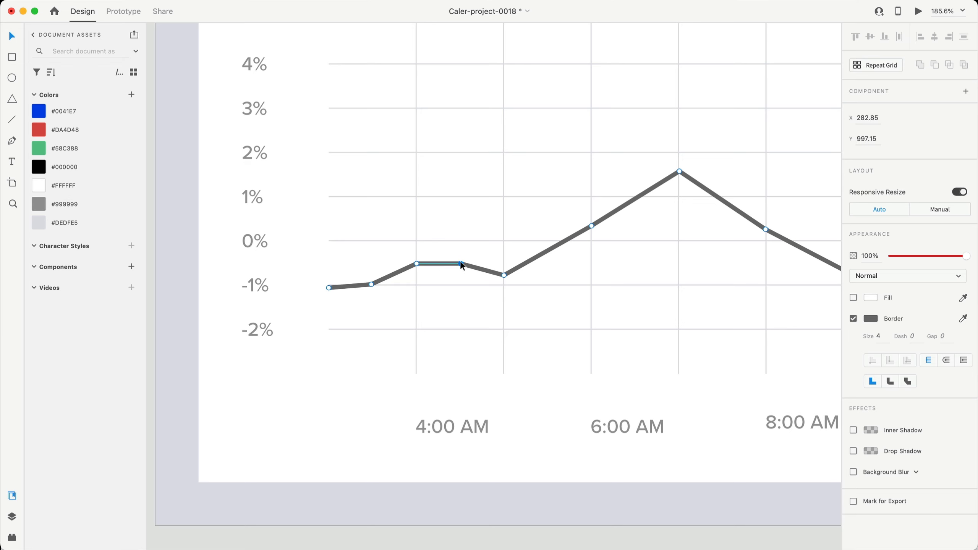
scroll(469, 265, right, 5)
scroll(470, 265, up, 2)
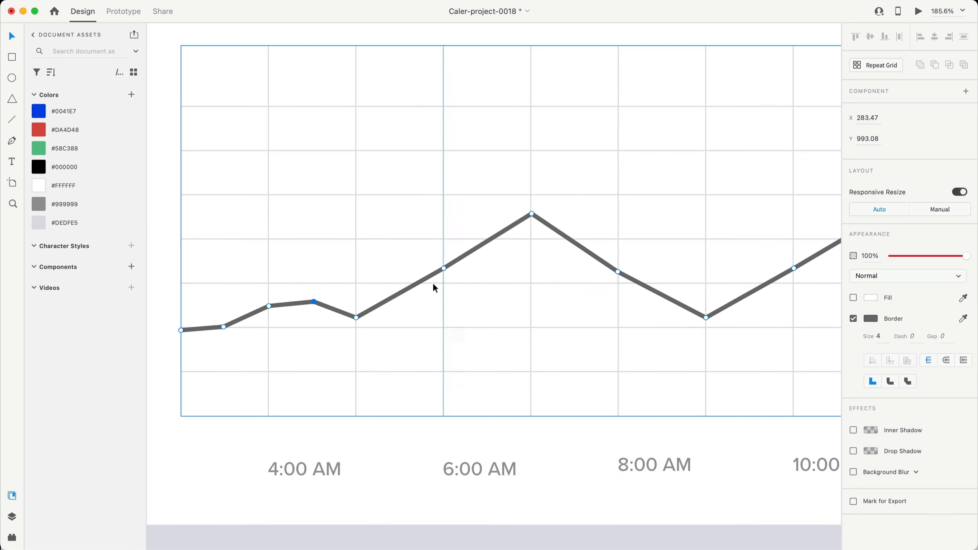
click(402, 289)
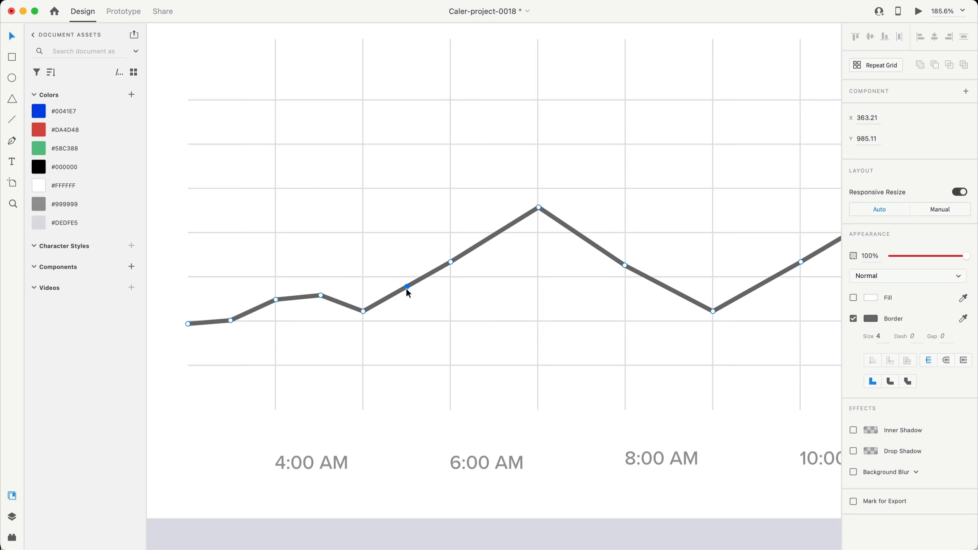
Add a displaced anchor point within each remaining segment of the growth line through to the right edge for more peaks and dips
scroll(408, 291, right, 20)
scroll(408, 292, up, 5)
click(536, 330)
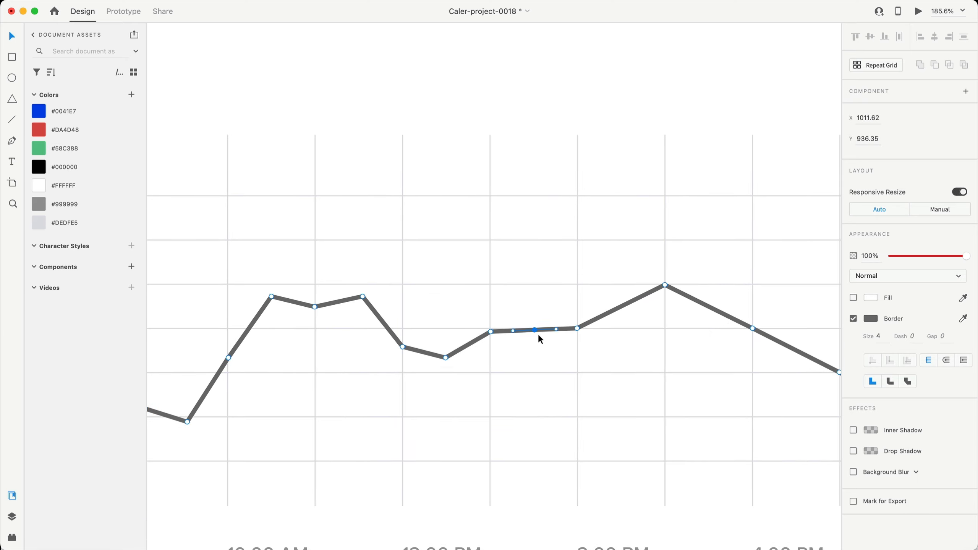
drag(537, 331, 535, 294)
scroll(536, 294, right, 6)
drag(428, 323, 428, 358)
drag(516, 323, 518, 298)
scroll(519, 299, right, 5)
drag(435, 359, 434, 328)
drag(518, 407, 515, 439)
drag(600, 375, 607, 379)
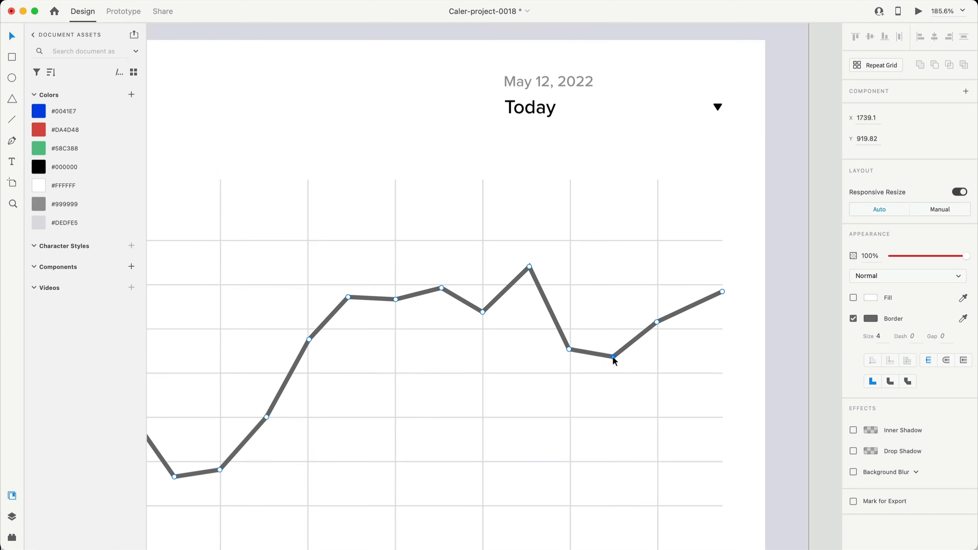
Go over the growth line again from its start to 12:00 PM, adding finer anchor points offset slightly between the existing ones
scroll(613, 357, left, 20)
drag(391, 318, 393, 330)
drag(600, 253, 600, 234)
scroll(655, 210, right, 7)
drag(406, 333, 410, 314)
scroll(412, 319, right, 4)
drag(596, 253, 592, 266)
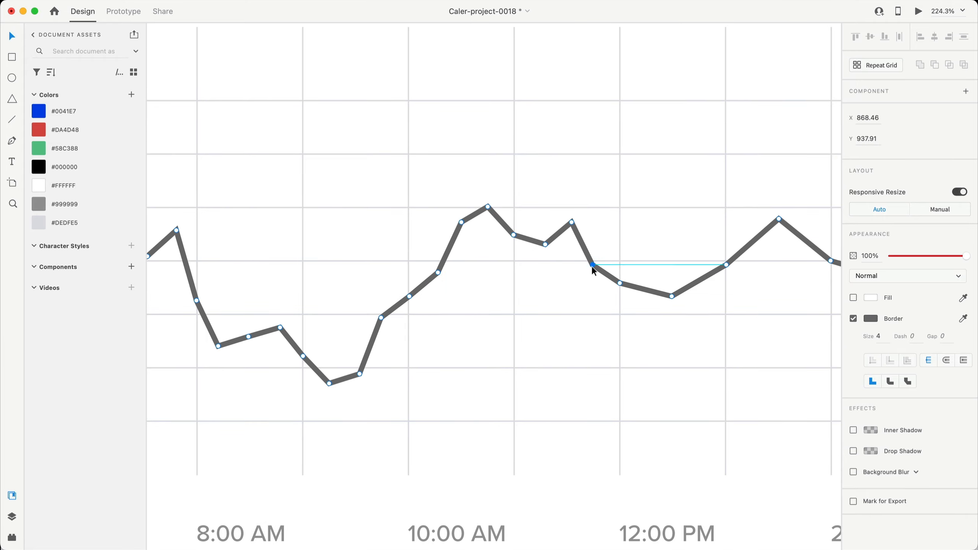
Add finer offset anchor points to the growth line from 12:00 PM to the right edge, and leave path editing
scroll(592, 270, right, 14)
click(417, 262)
drag(518, 252, 518, 267)
scroll(518, 266, right, 10)
scroll(502, 354, right, 14)
click(479, 226)
scroll(479, 231, right, 9)
drag(495, 198, 498, 204)
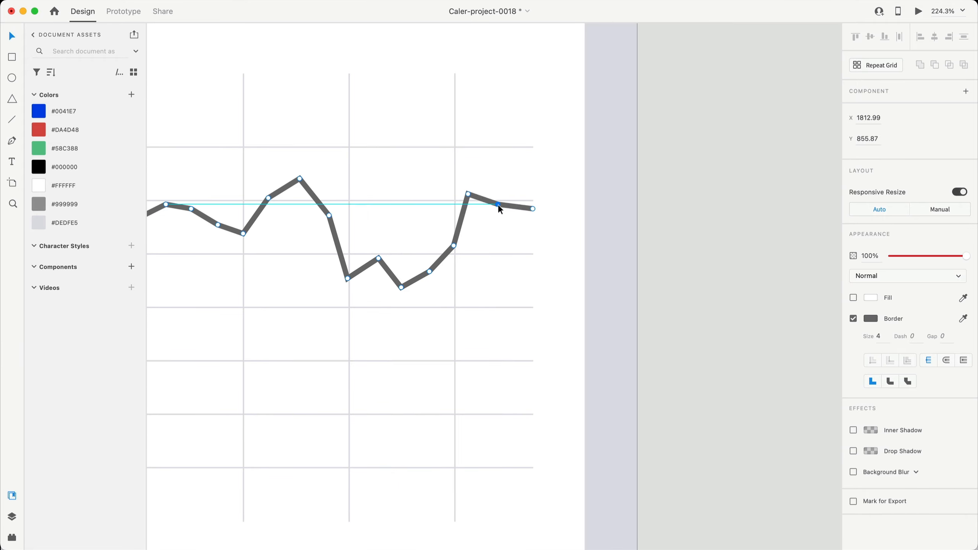
scroll(688, 269, down, 8)
click(437, 444)
scroll(437, 443, left, 2)
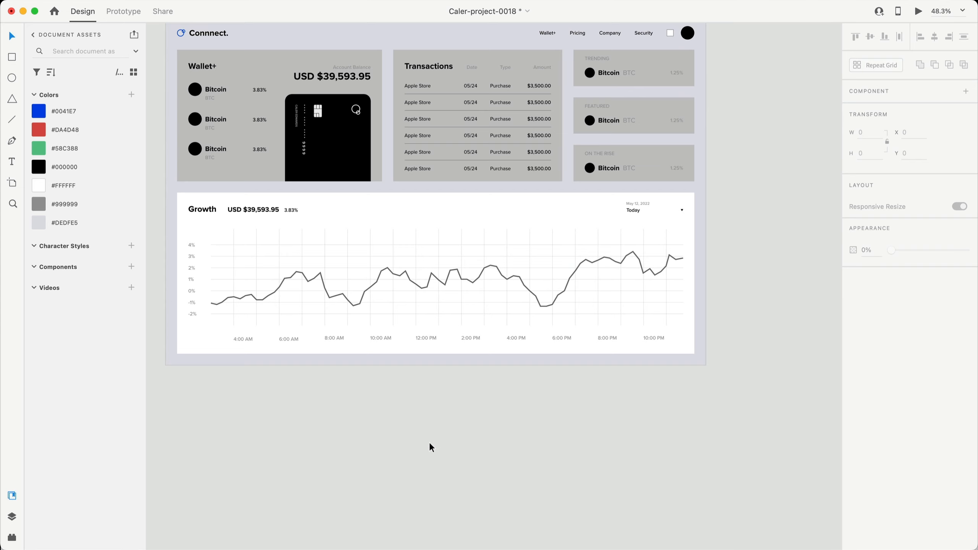
Convert the growth line's second anchor point to a smooth curve and level its handles horizontally
scroll(430, 445, left, 2)
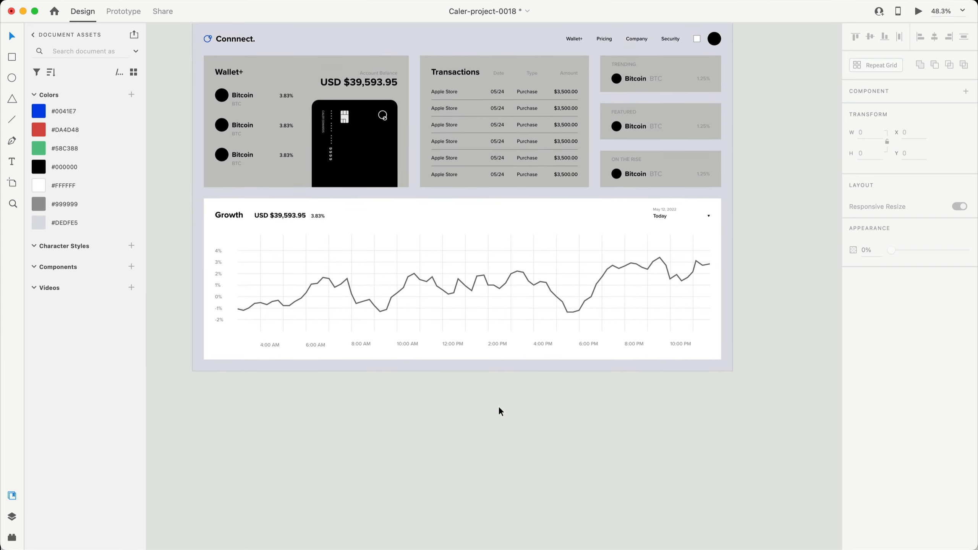
scroll(498, 406, left, 2)
scroll(469, 396, up, 1)
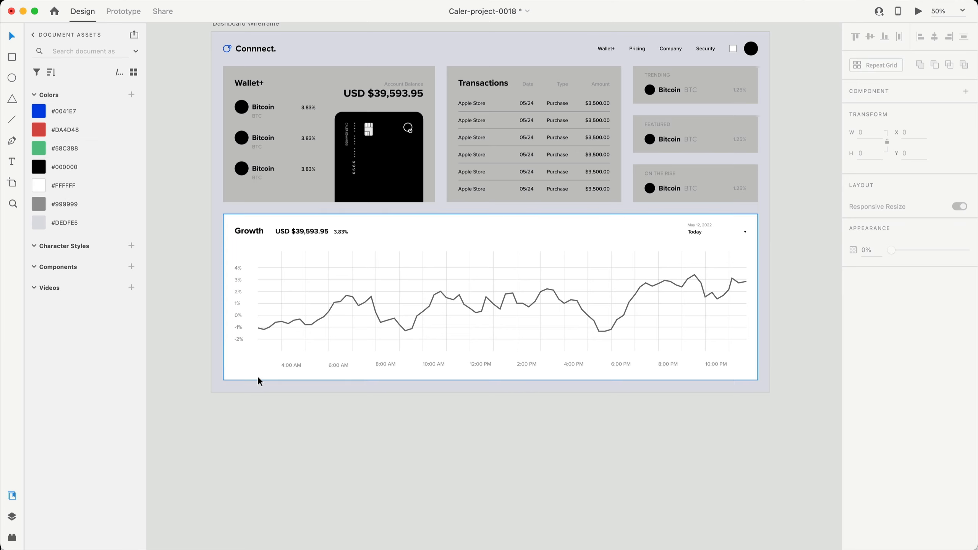
scroll(298, 345, left, 2)
scroll(350, 322, up, 5)
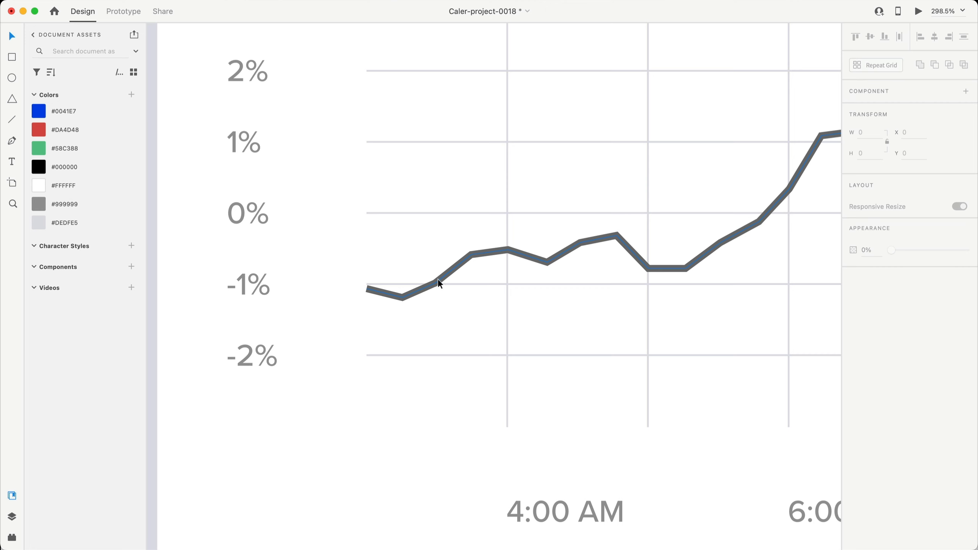
double_click(439, 280)
click(368, 289)
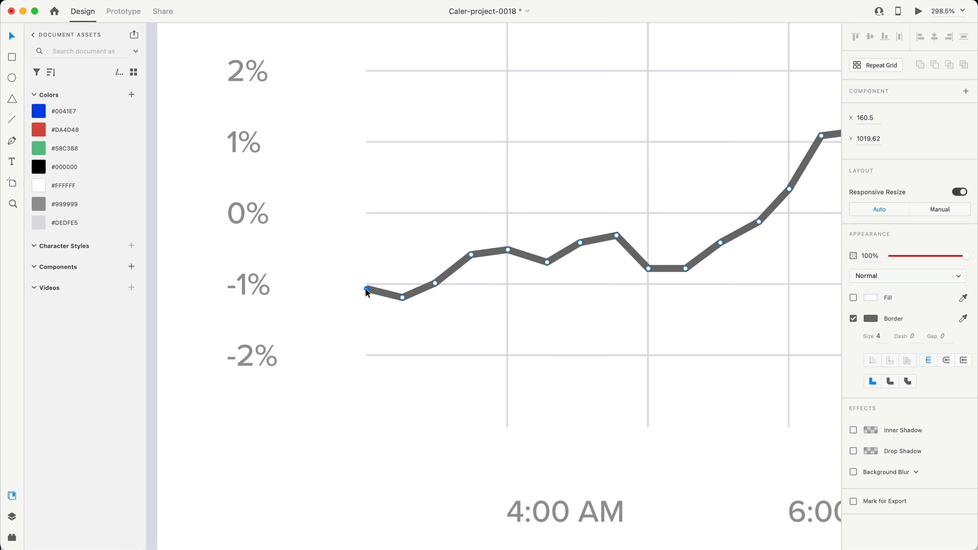
shift+click(402, 297)
click(402, 297)
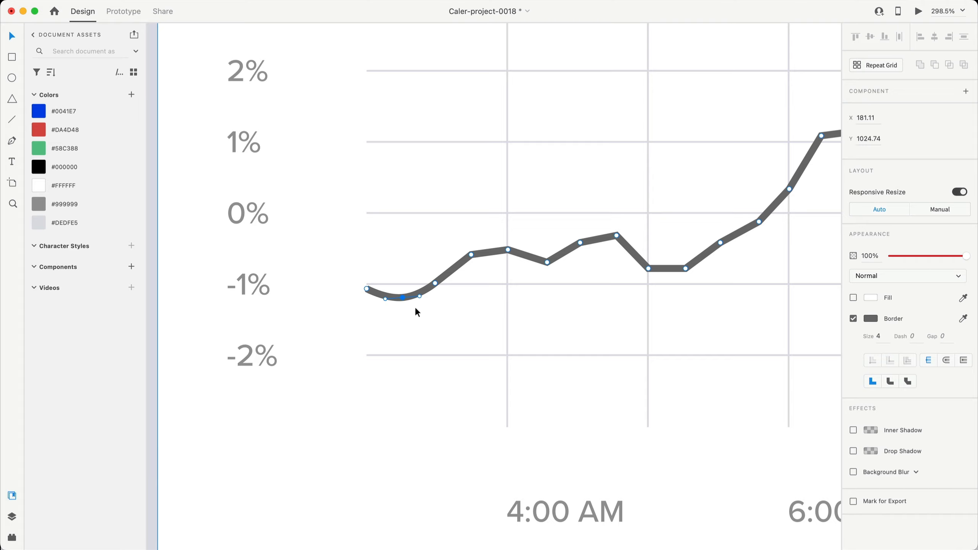
scroll(399, 301, up, 5)
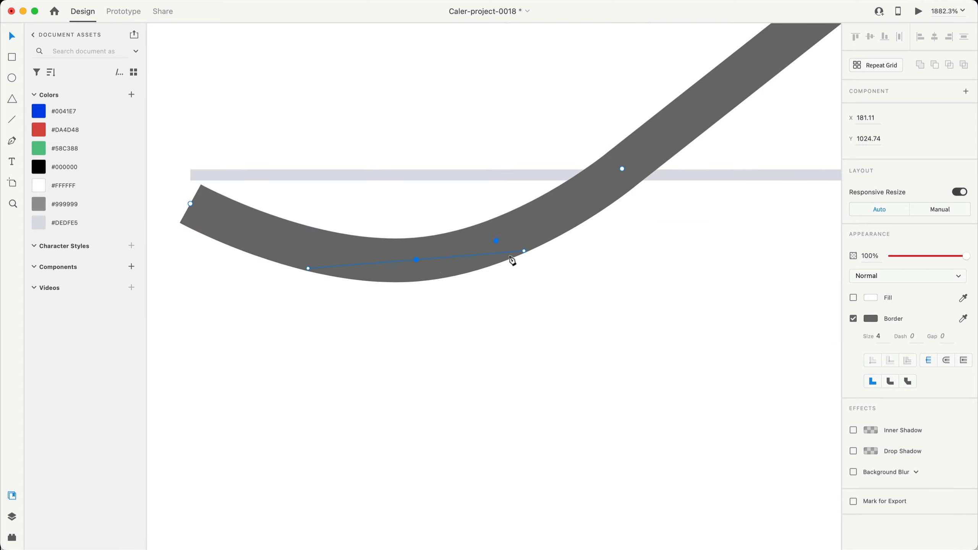
drag(524, 250, 525, 264)
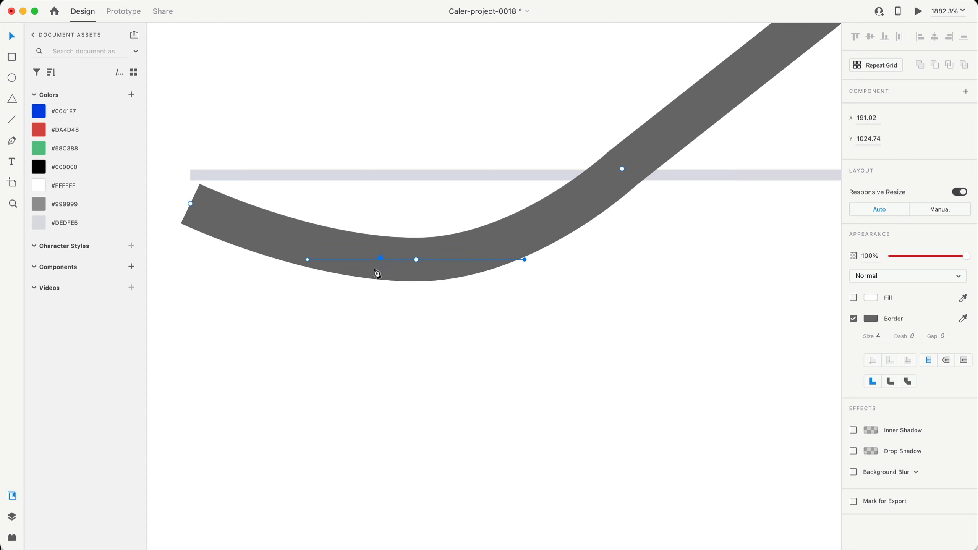
Convert the growth line's third, fourth and fifth anchor points to smooth curves and level their handles horizontally
scroll(377, 273, down, 3)
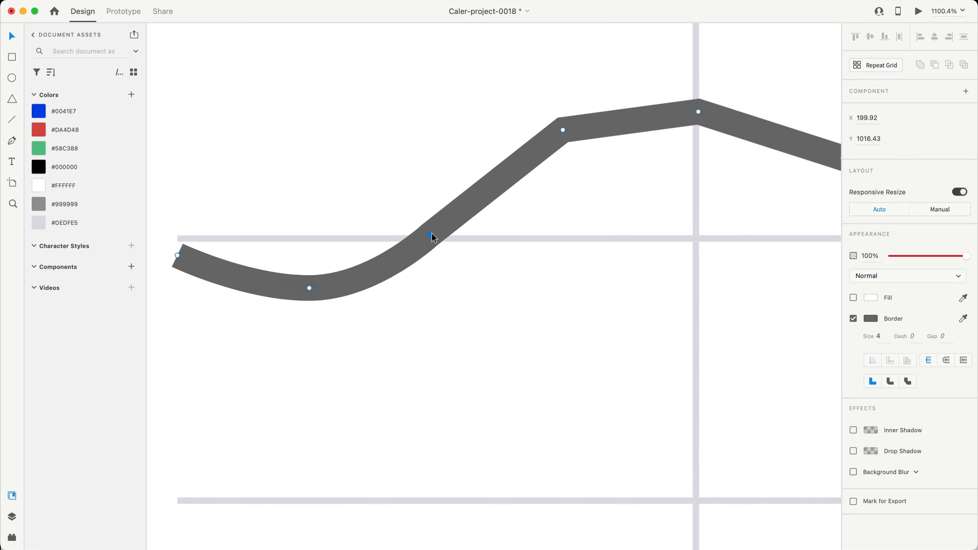
double_click(431, 236)
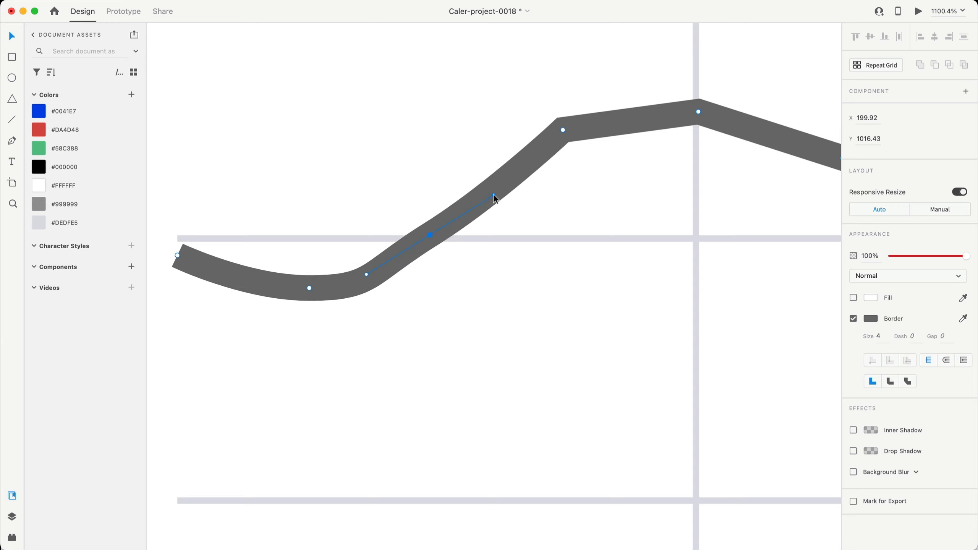
drag(494, 195, 499, 242)
double_click(563, 131)
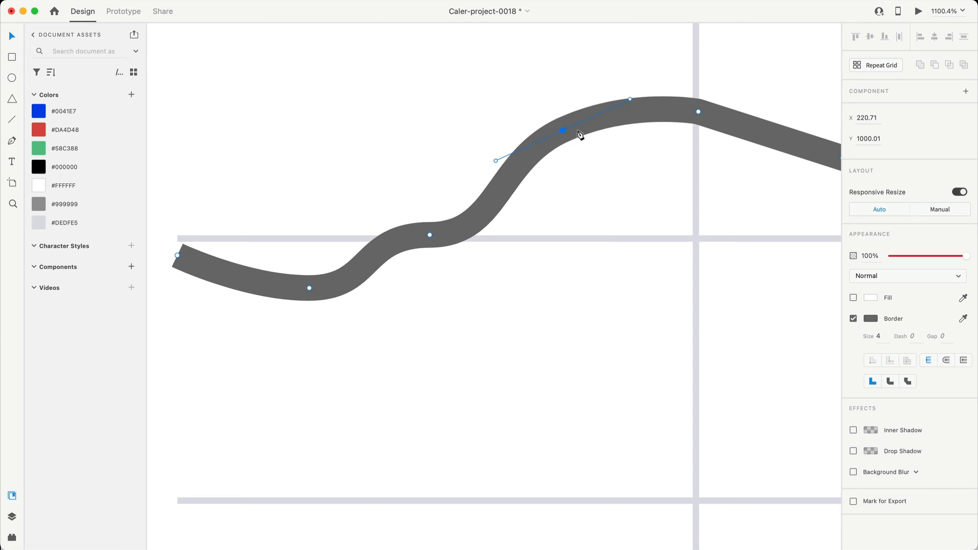
drag(631, 99, 635, 133)
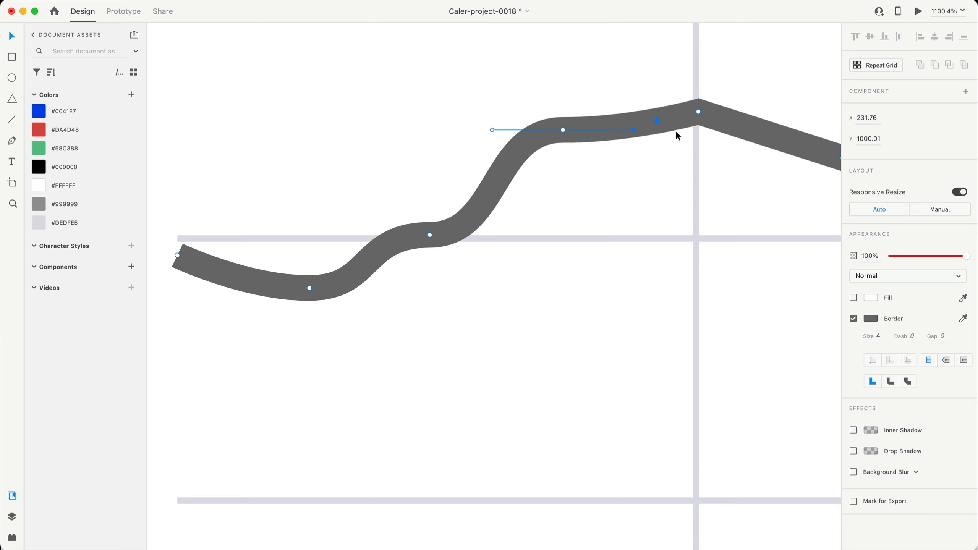
double_click(699, 112)
drag(768, 116, 766, 112)
Smooth the growth line's sixth, seventh and eighth anchor points, leveling their handles and shortening the eighth's to avoid a bulge
scroll(632, 231, down, 5)
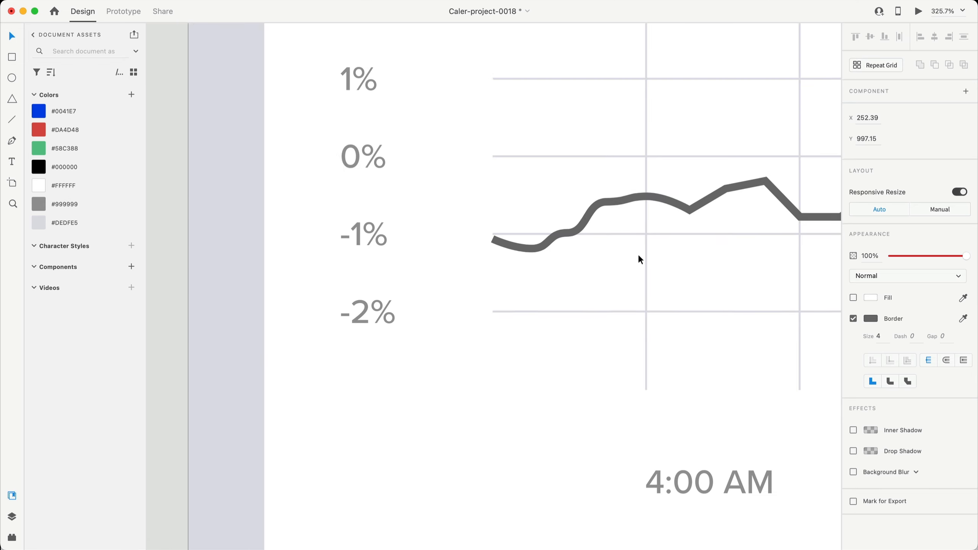
drag(639, 254, 372, 281)
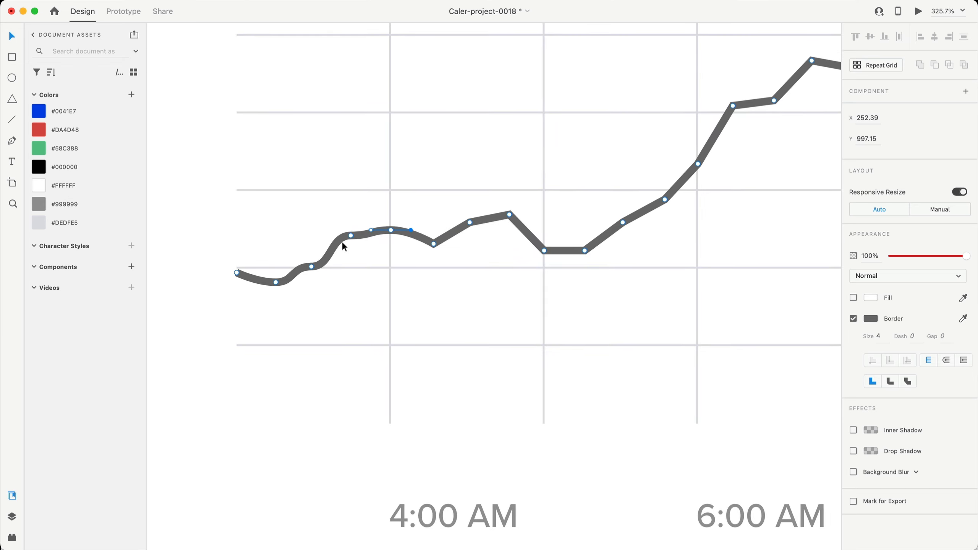
scroll(350, 279, up, 5)
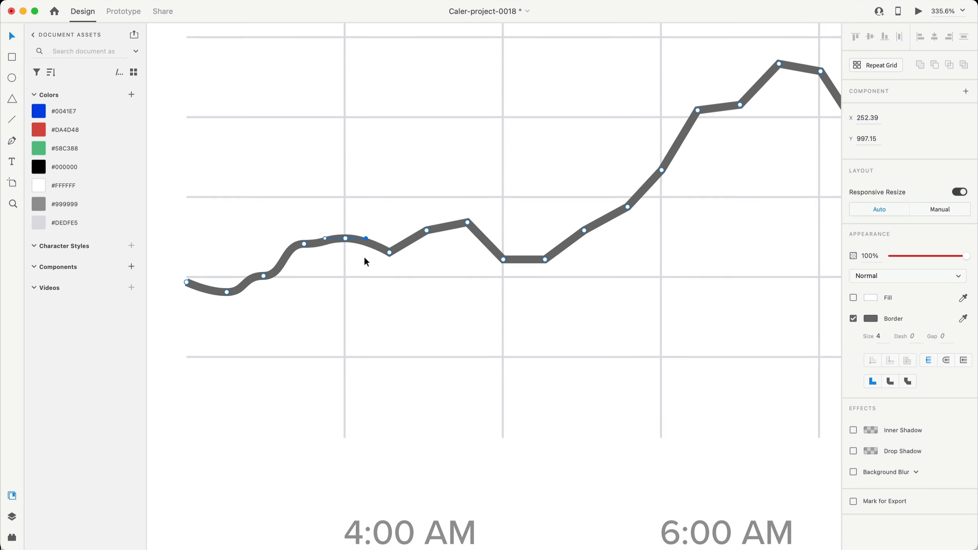
double_click(400, 253)
double_click(474, 209)
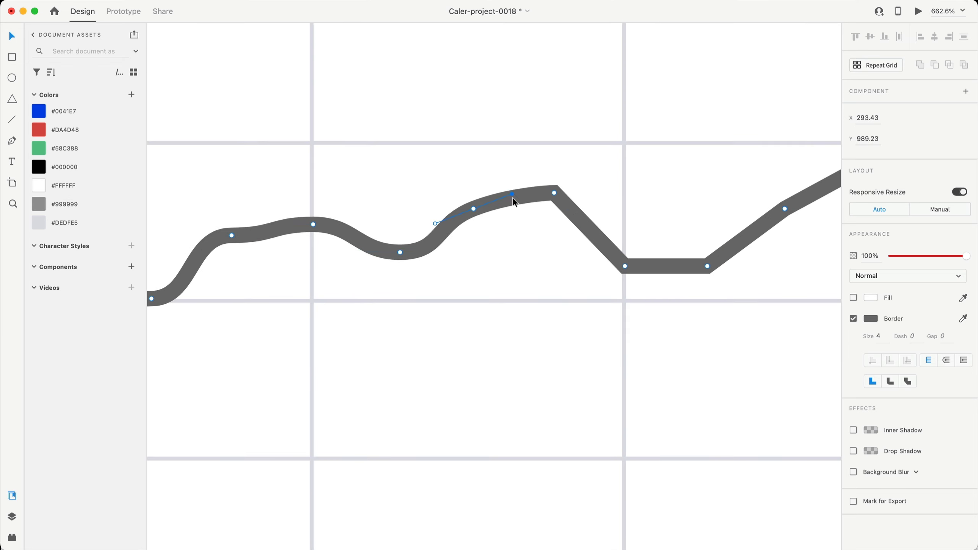
drag(513, 194, 515, 209)
double_click(554, 192)
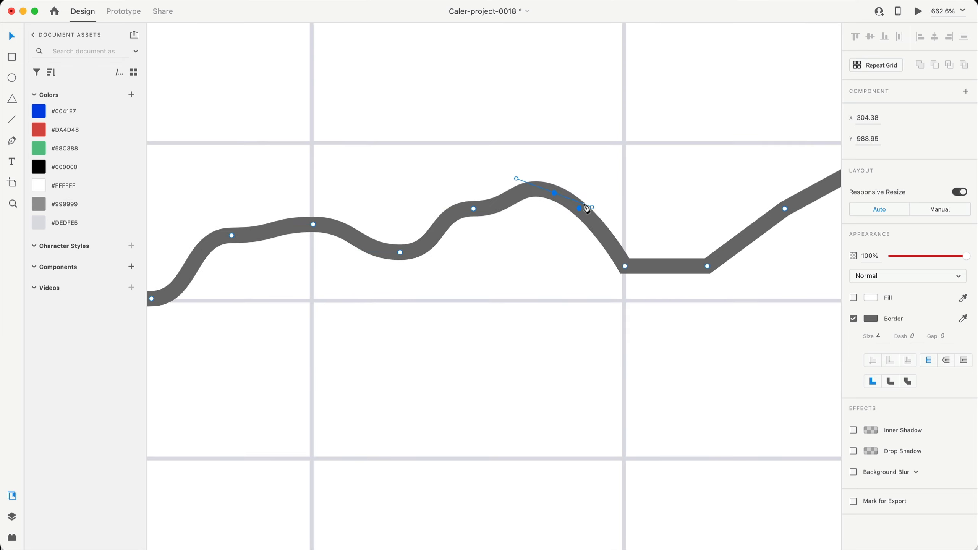
drag(592, 207, 695, 193)
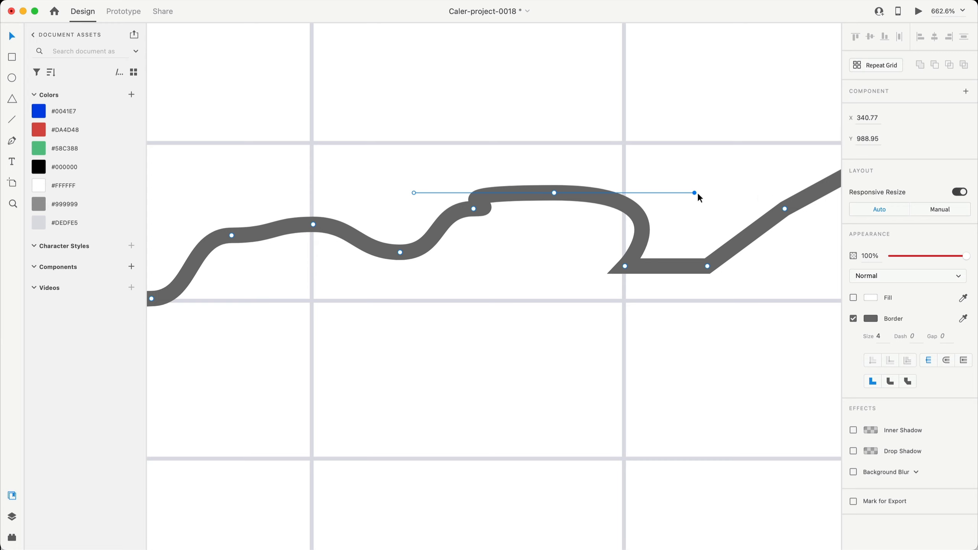
drag(695, 194, 621, 201)
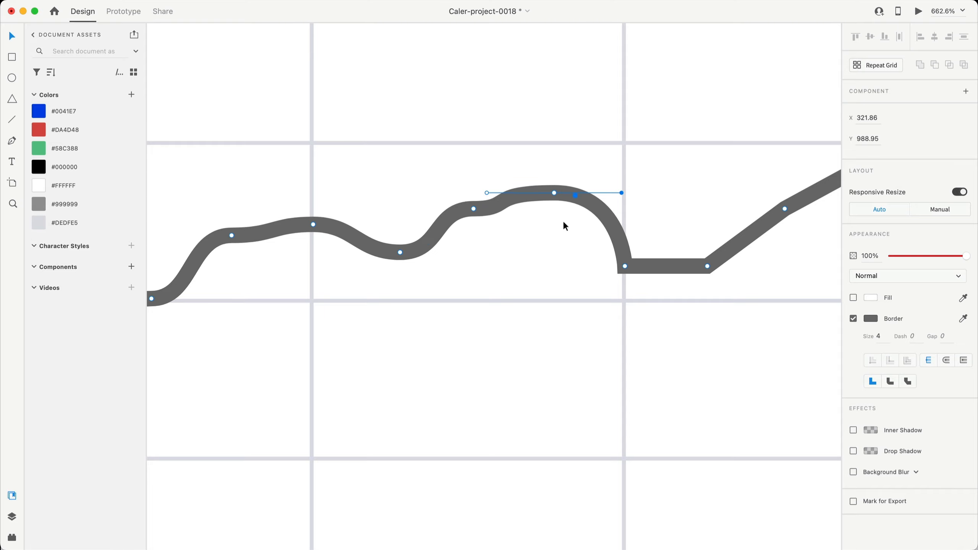
Smooth the remaining growth line anchor points through to the right edge, and pull several into sharper peaks and dips
scroll(544, 253, right, 6)
double_click(399, 287)
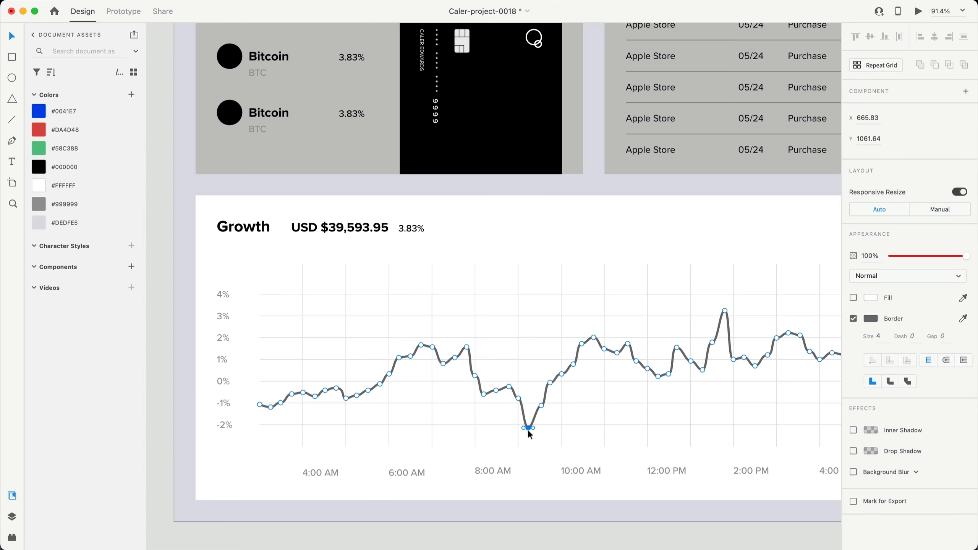
double_click(369, 397)
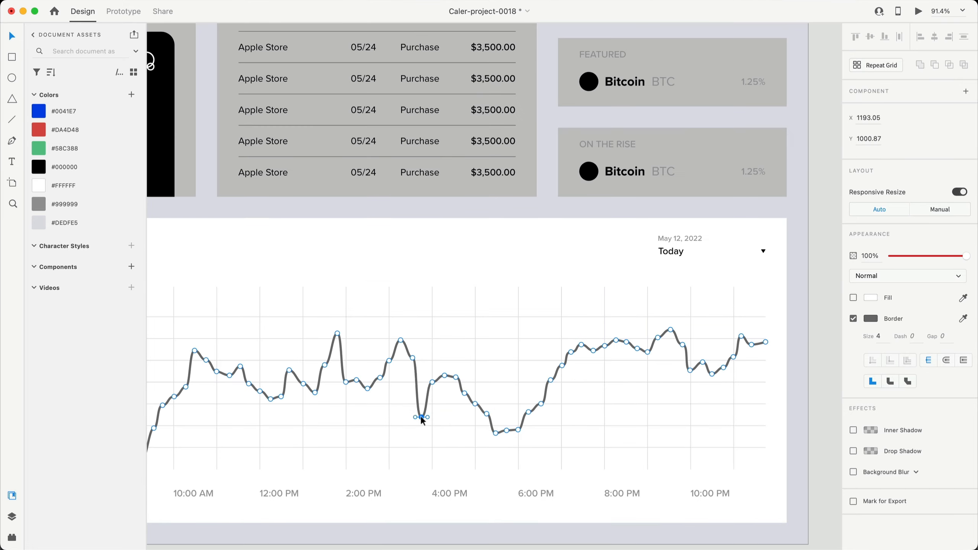
scroll(420, 417, right, 5)
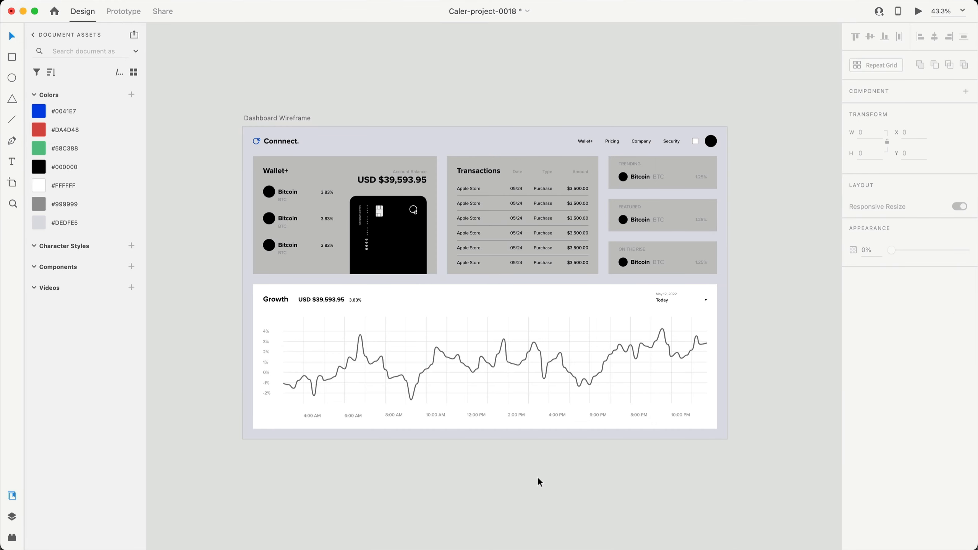
Fill the Wallet+, Transactions and three coin card backgrounds with white #FFFFFF
scroll(538, 479, right, 3)
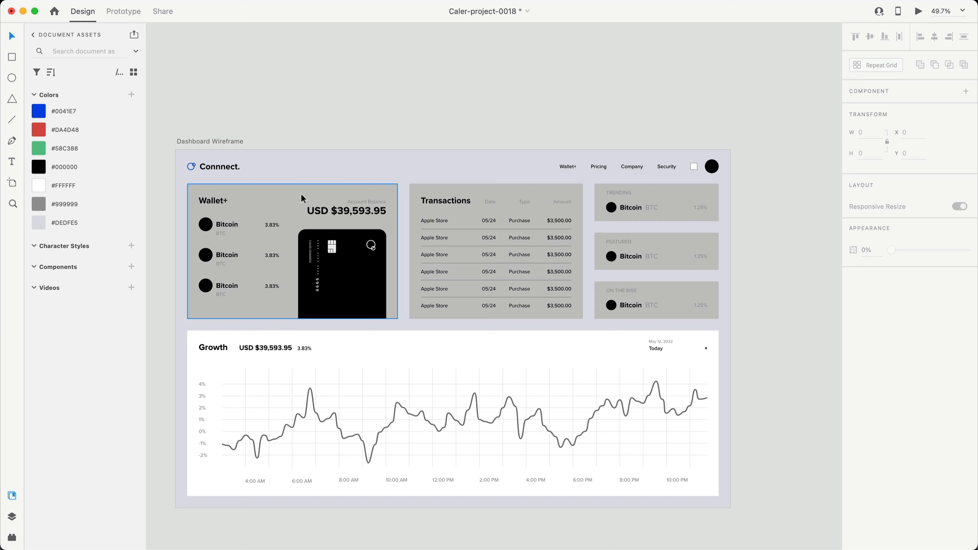
click(276, 203)
shift+click(520, 191)
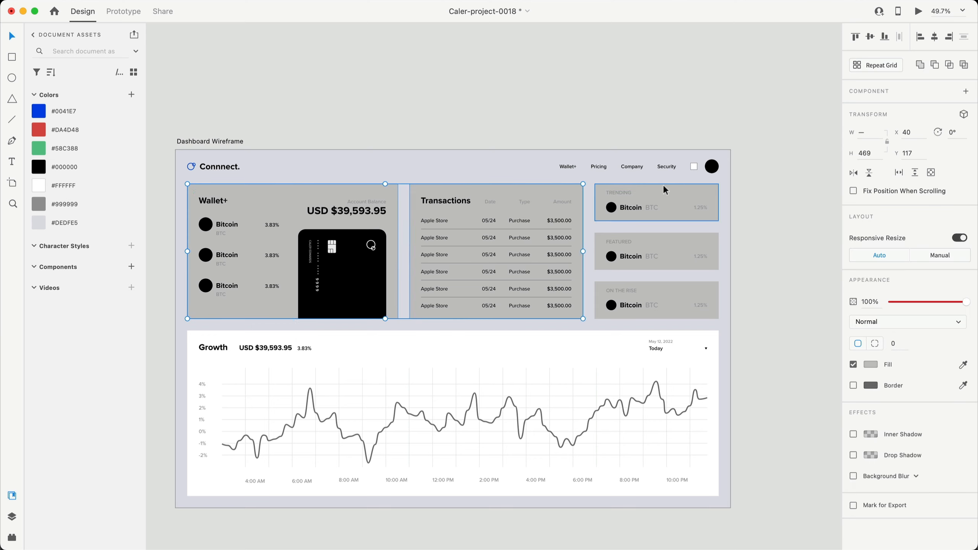
shift+click(663, 188)
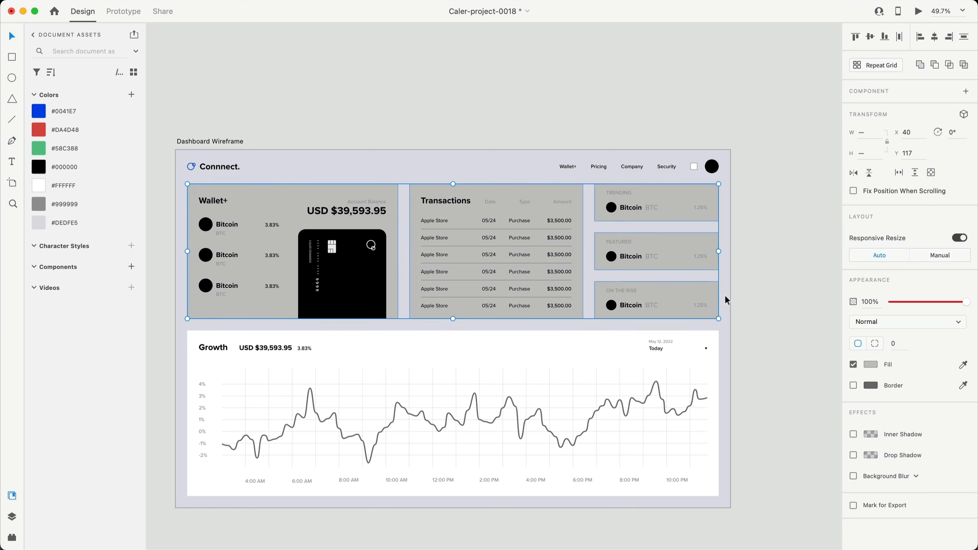
click(870, 364)
drag(789, 341, 695, 281)
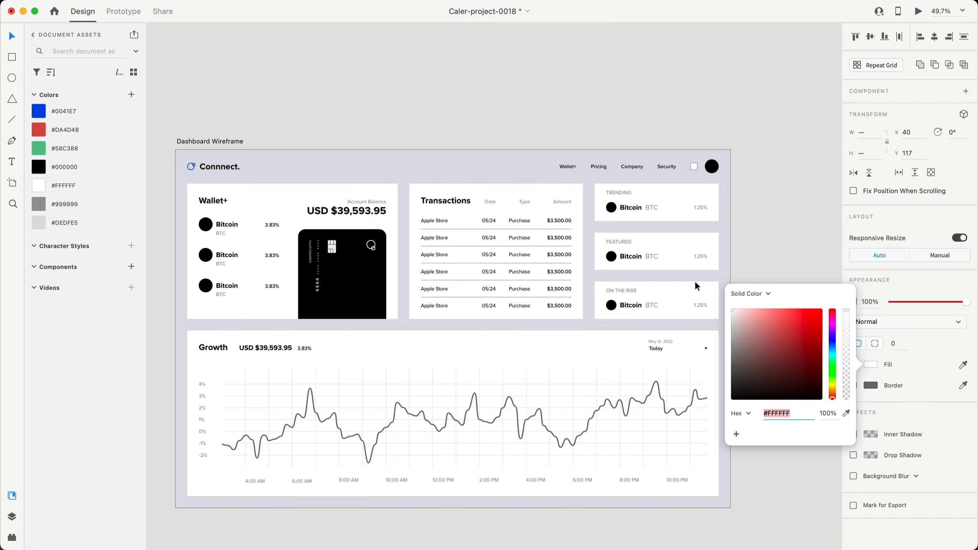
click(770, 226)
Select all six Apple Store rows in the Transactions panel and ungroup them into separate texts and divider lines
scroll(790, 322, down, 2)
scroll(481, 177, up, 3)
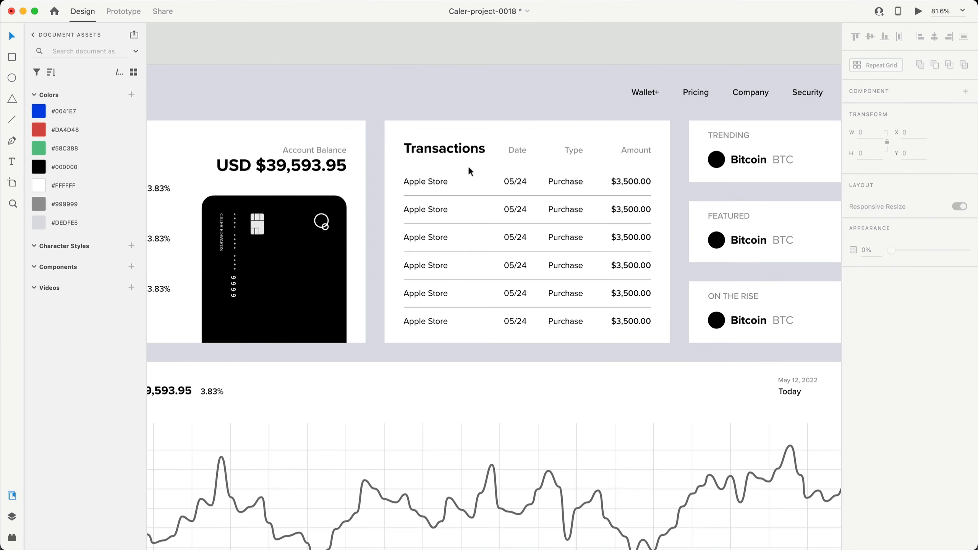
scroll(477, 195, up, 5)
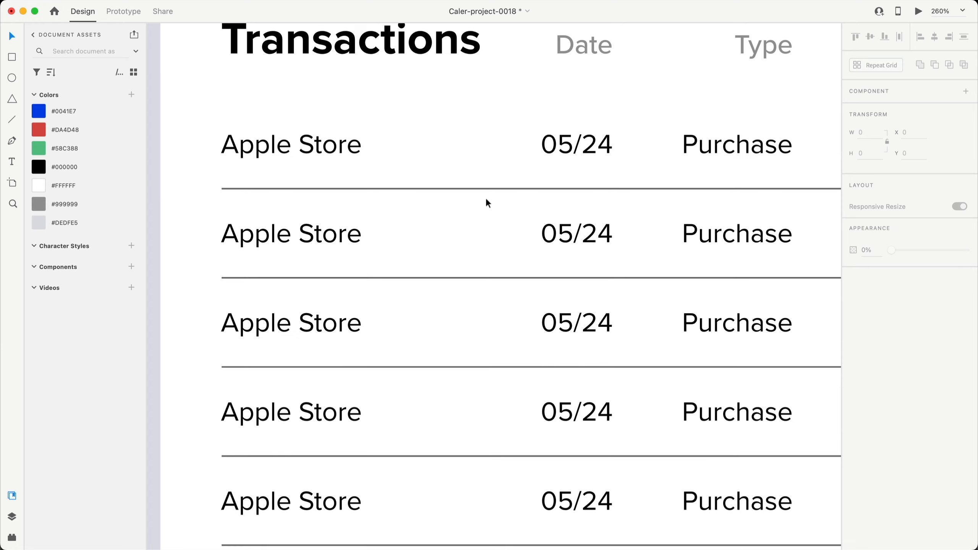
scroll(486, 197, down, 4)
click(418, 173)
shift+click(416, 204)
shift+click(418, 238)
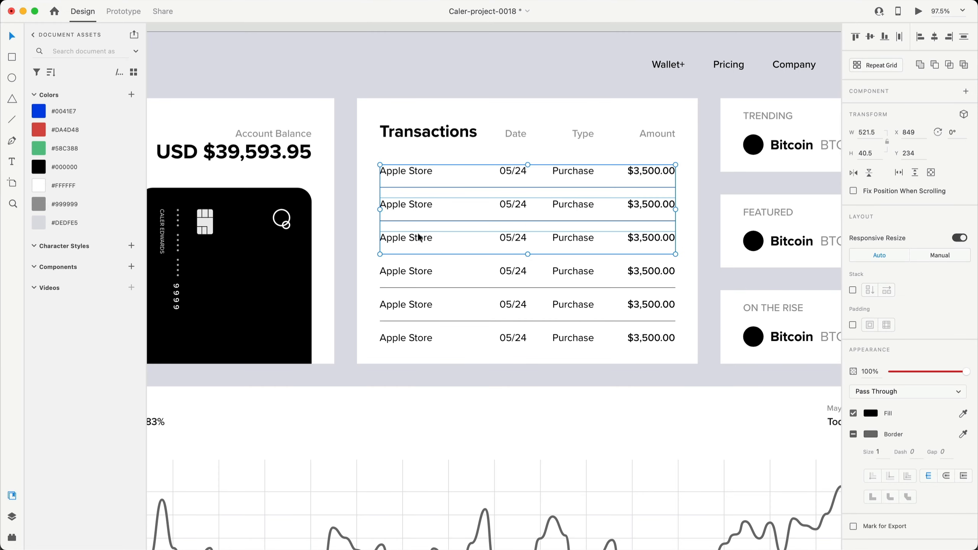
shift+click(407, 274)
shift+click(408, 304)
shift+click(417, 335)
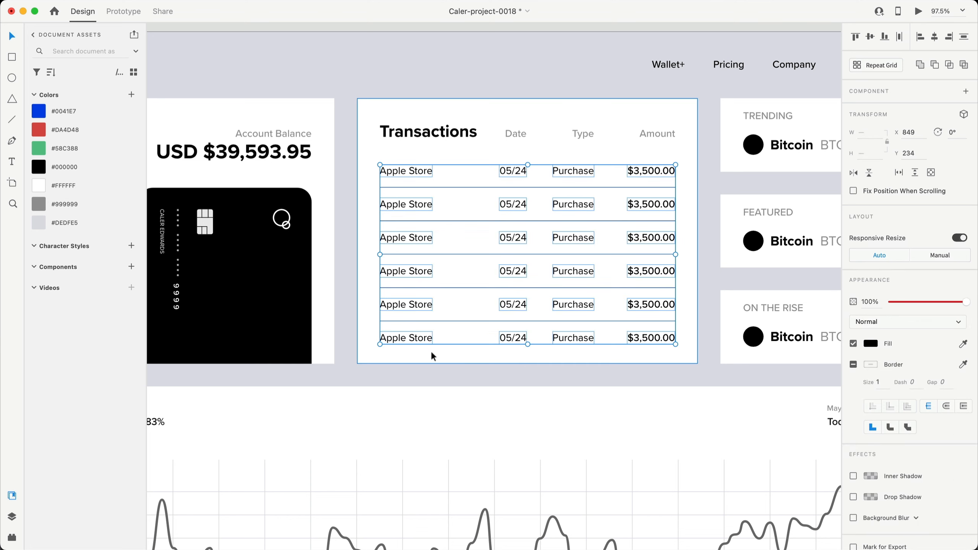
Select only the divider lines between the transaction rows and apply the #DEDFE5 asset as their border color
click(470, 376)
drag(466, 376, 466, 215)
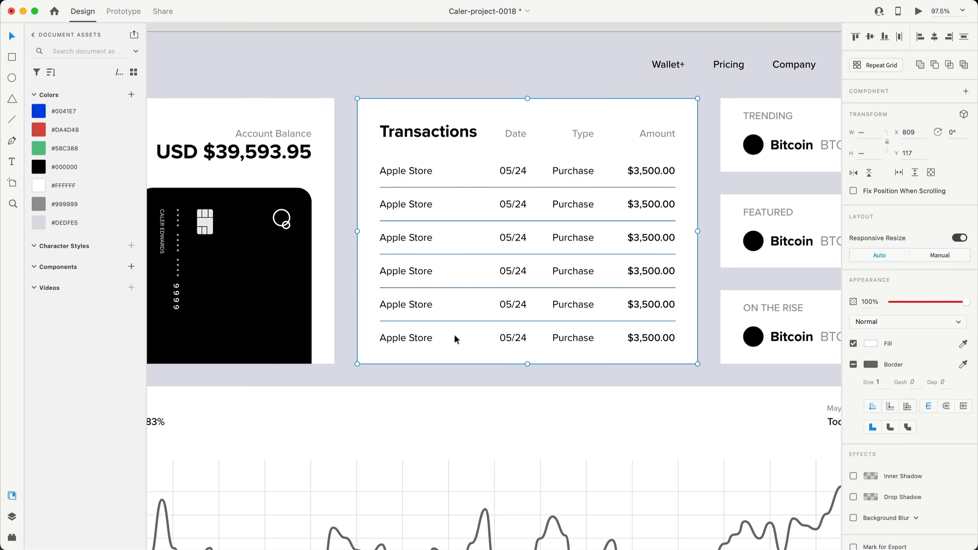
click(475, 375)
drag(465, 377, 466, 162)
shift+click(477, 156)
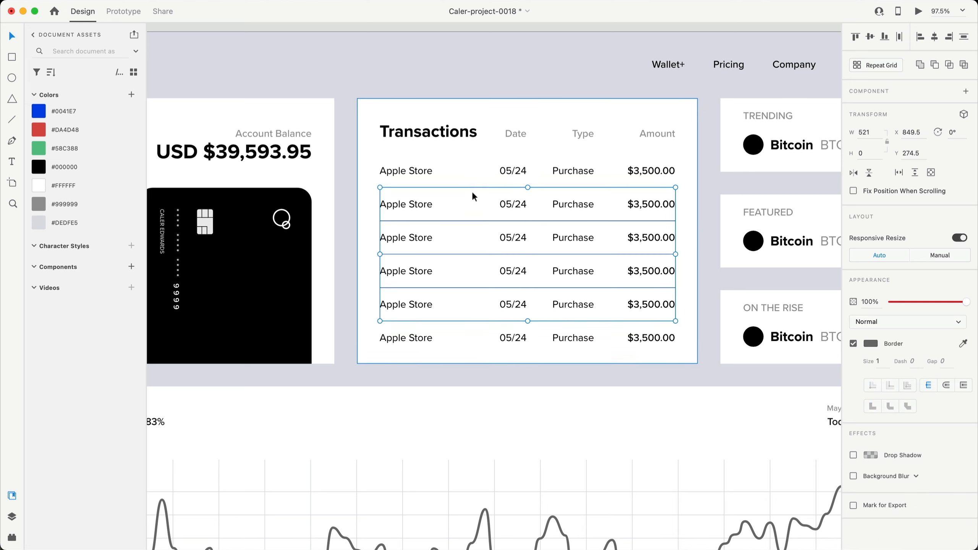
right_click(38, 222)
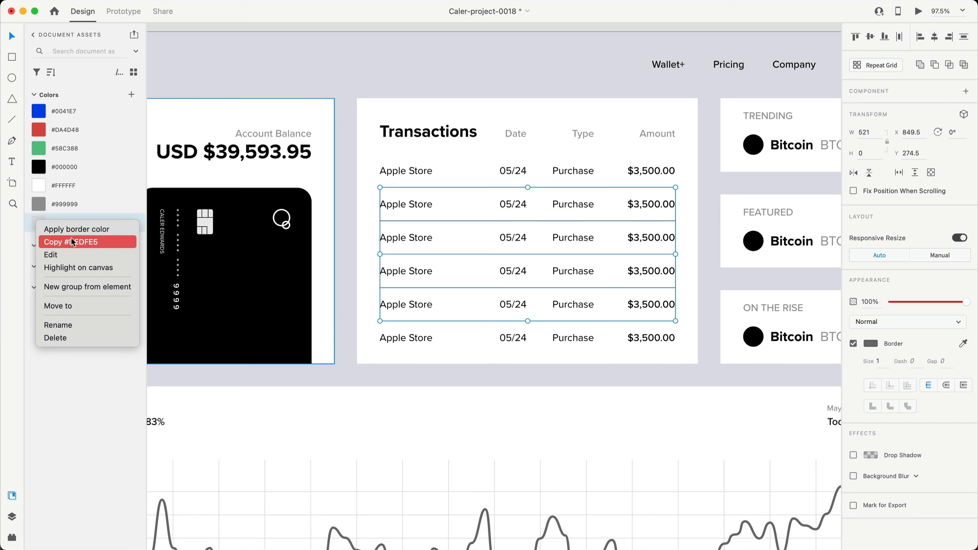
click(68, 227)
click(500, 376)
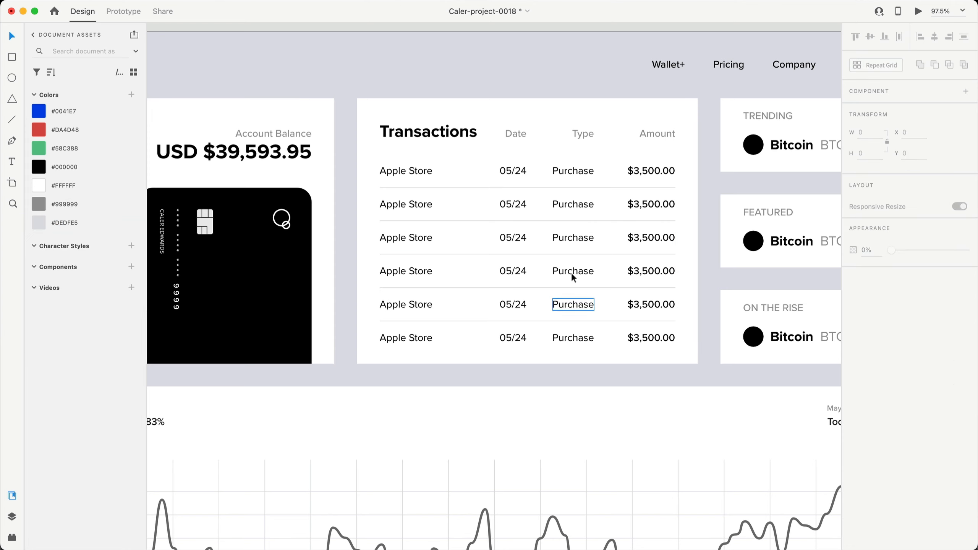
Switch to the Nucleo icon library and place the Box Icons plain left-arrow icon on the canvas beside the dashboard
scroll(643, 357, down, 6)
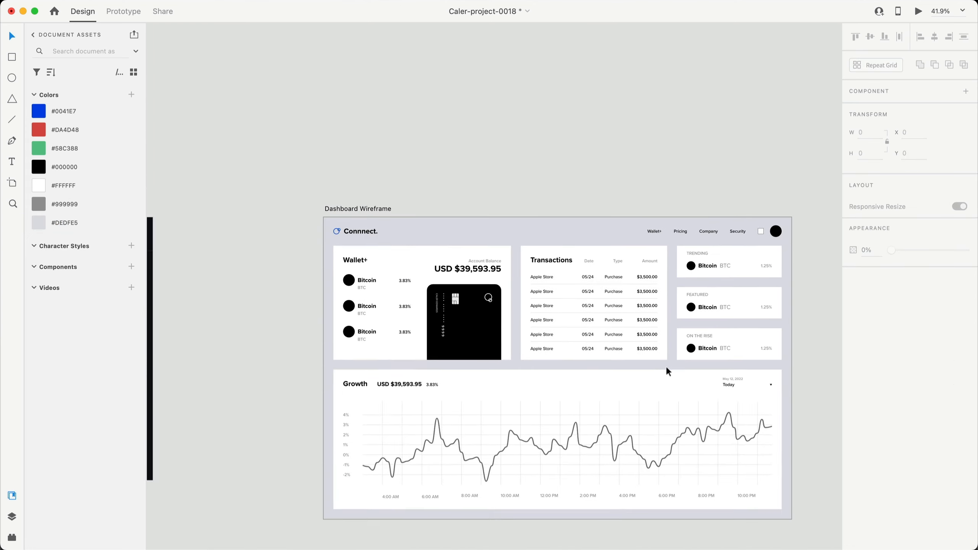
scroll(666, 366, up, 3)
key(super+Tab)
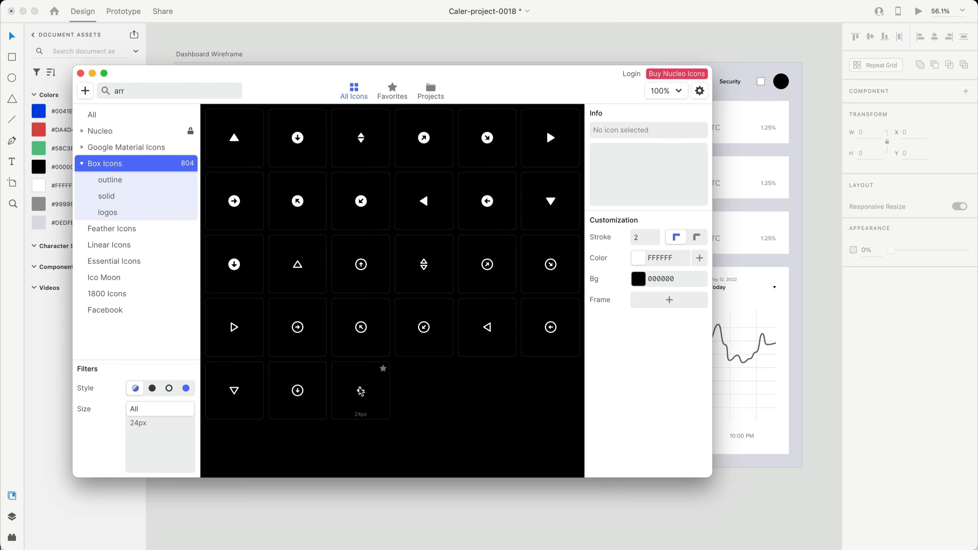
drag(364, 397, 739, 351)
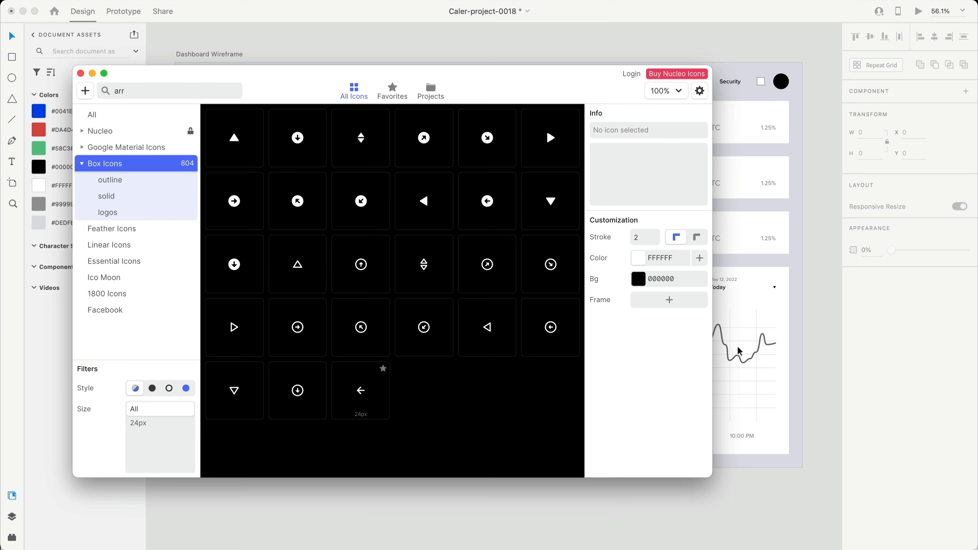
click(831, 266)
scroll(829, 318, up, 8)
scroll(816, 286, right, 5)
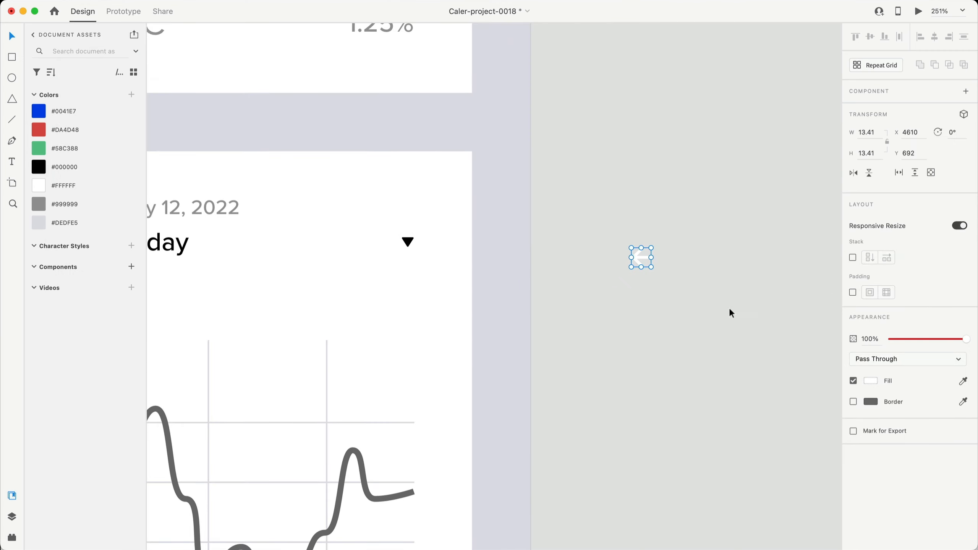
Color the arrow icon black #000000 and rotate it to point upward
click(39, 167)
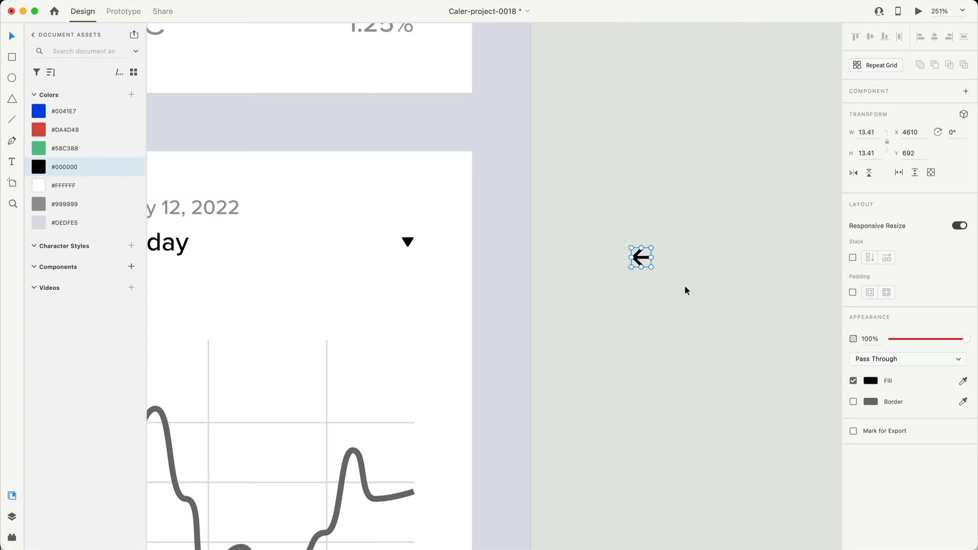
scroll(658, 259, up, 5)
drag(633, 228, 635, 293)
Lengthen the arrow's shaft by moving its two end anchor points down to a total length of about 26.6, and reposition the arrow slightly
double_click(603, 268)
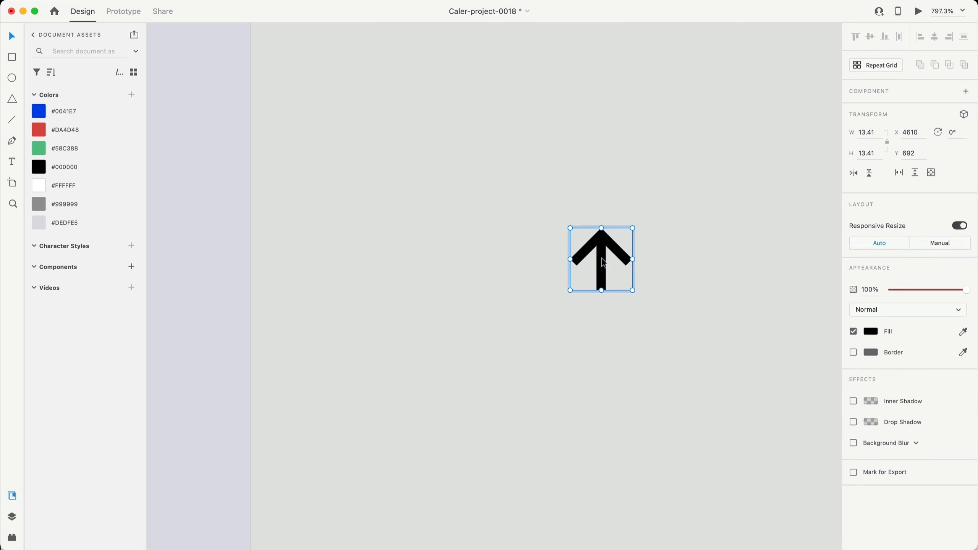
double_click(603, 265)
shift+click(606, 291)
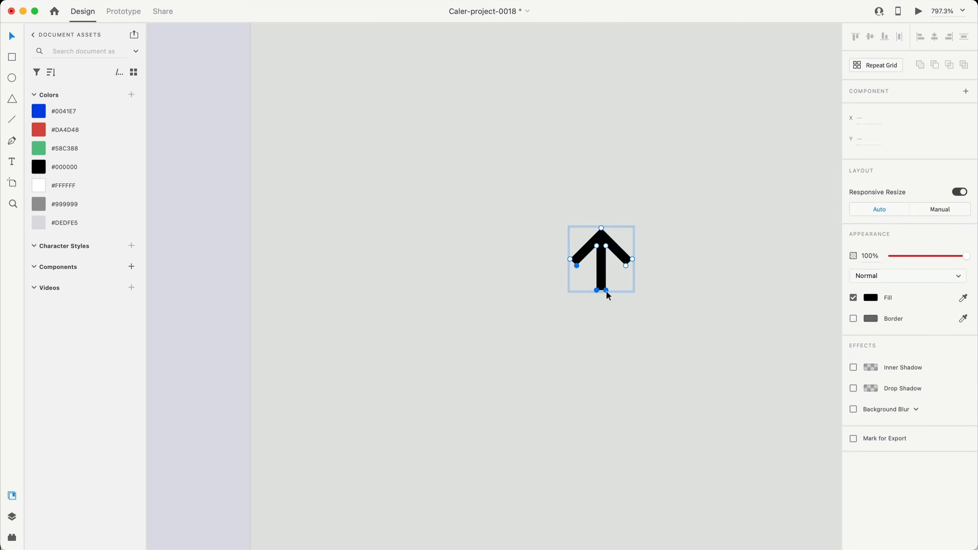
drag(606, 292, 606, 353)
key(Escape)
drag(602, 303, 575, 252)
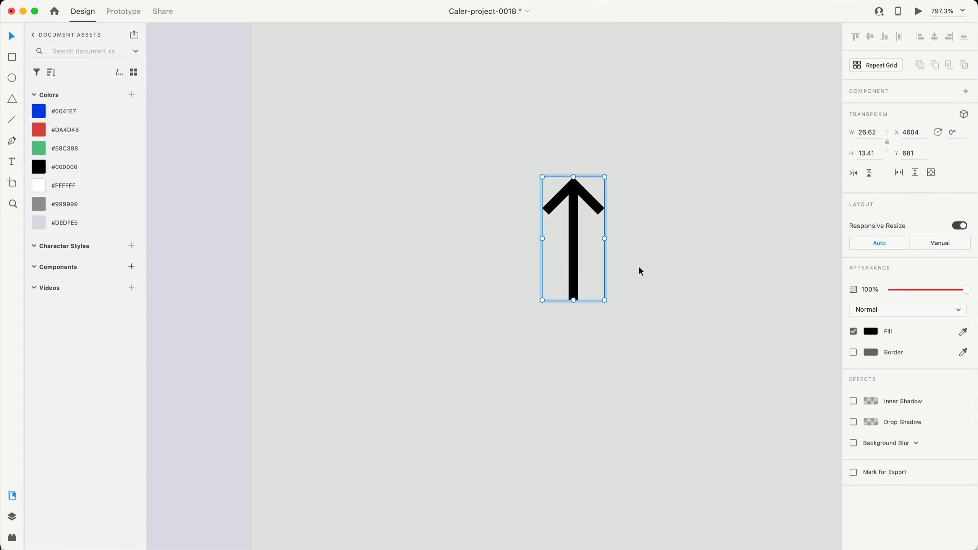
click(638, 266)
scroll(588, 258, down, 10)
double_click(583, 255)
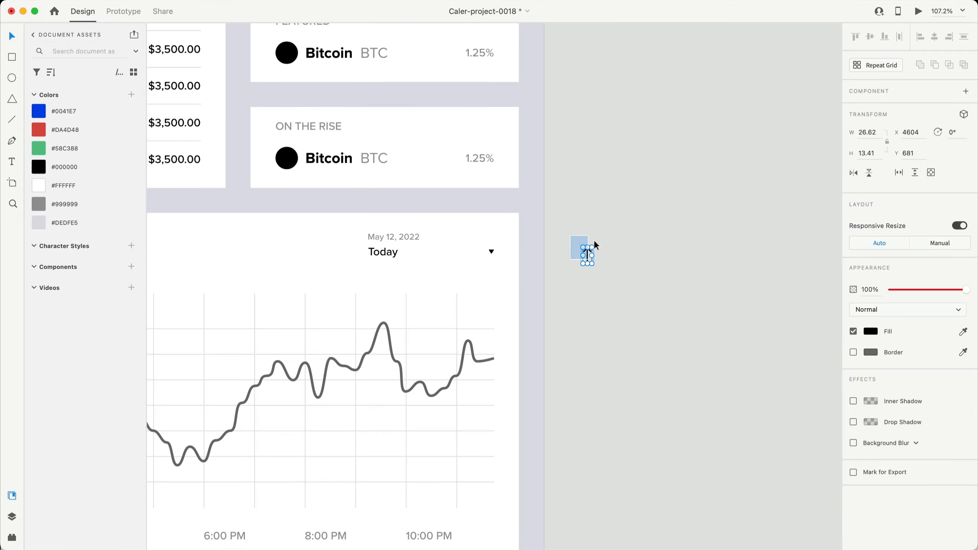
Move the arrow beside the 1.25% value in the On the Rise card and scale it down to about 20.8 long
click(572, 252)
scroll(586, 255, up, 5)
drag(587, 256, 471, 184)
scroll(390, 128, left, 5)
scroll(491, 181, up, 6)
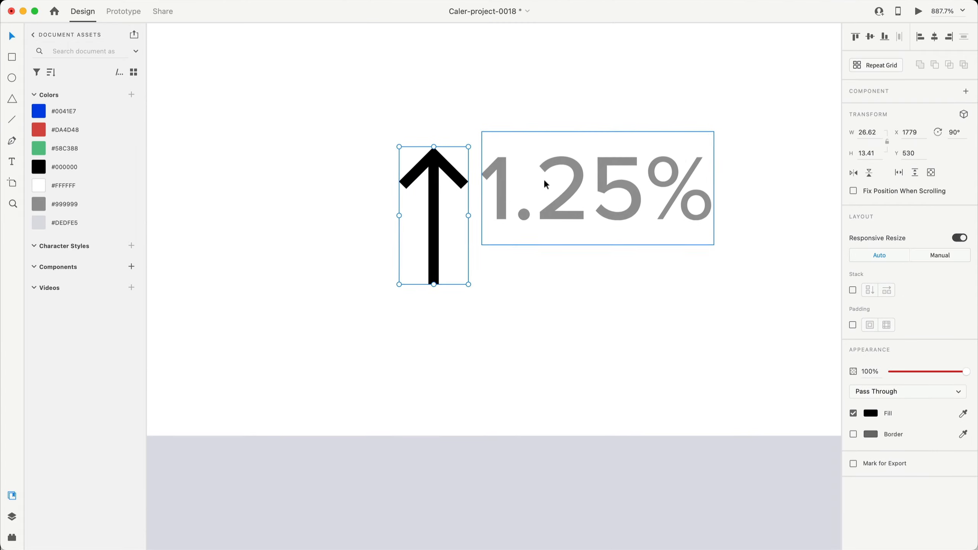
drag(449, 251, 437, 239)
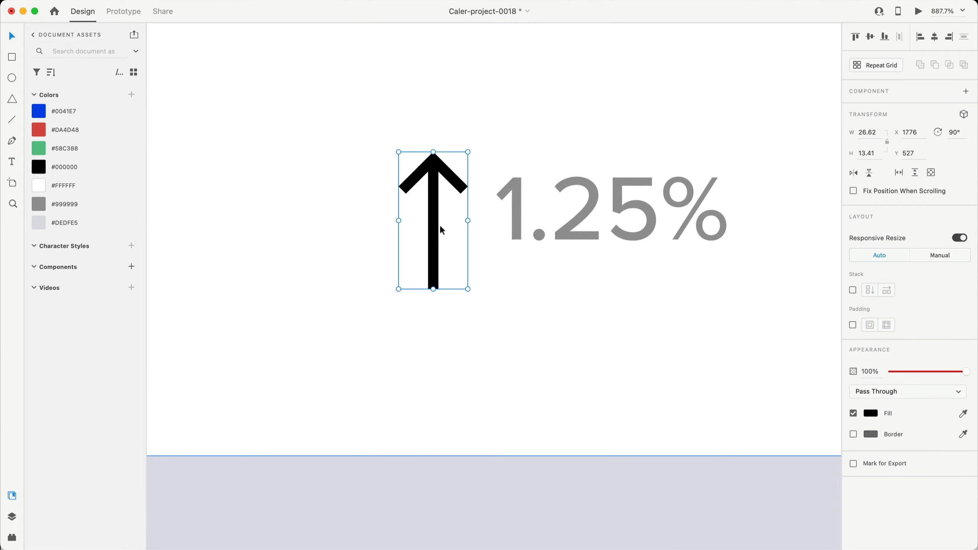
drag(399, 152, 412, 157)
drag(445, 244, 454, 223)
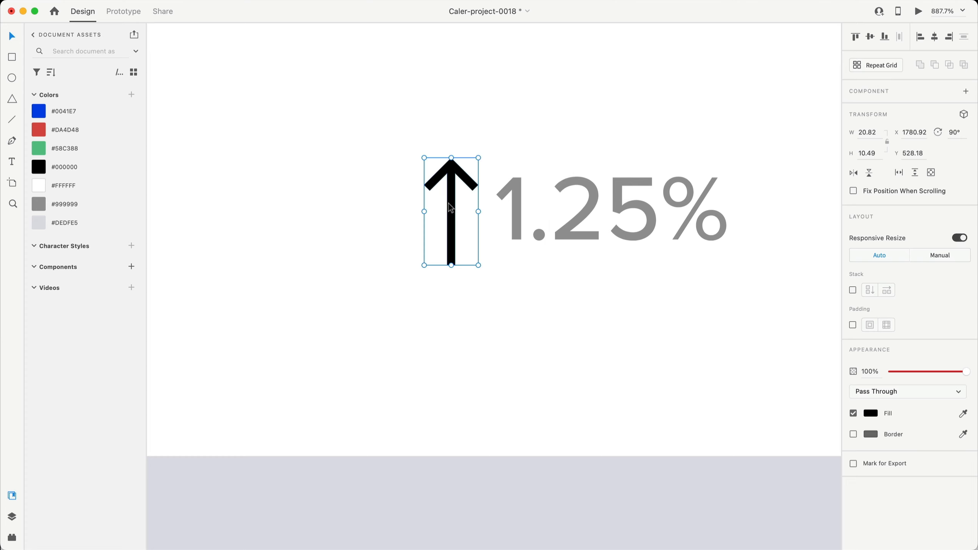
Scale the arrow down to about 17.5 long against the 1.25% digits, and shorten its shaft until its base meets the text baseline
scroll(467, 203, up, 3)
drag(442, 164, 550, 188)
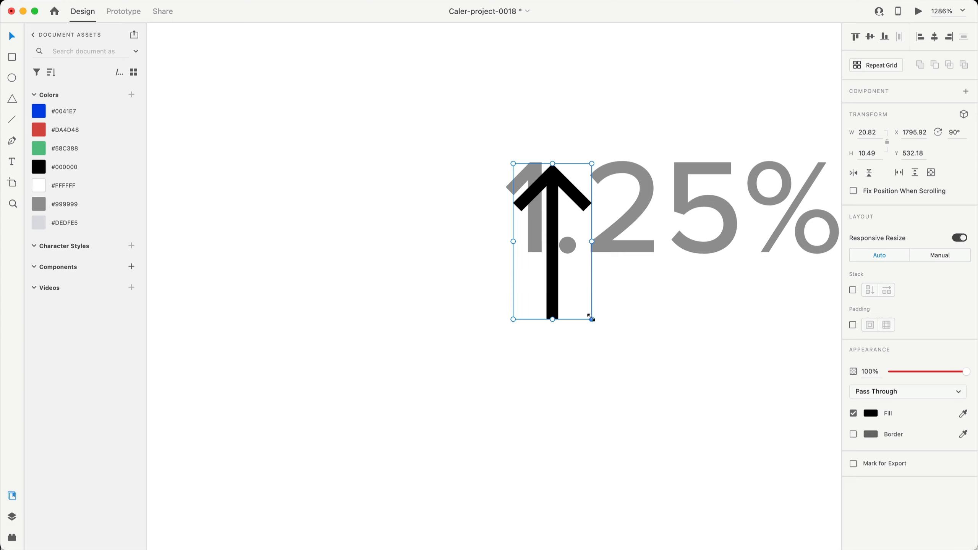
drag(592, 319, 579, 294)
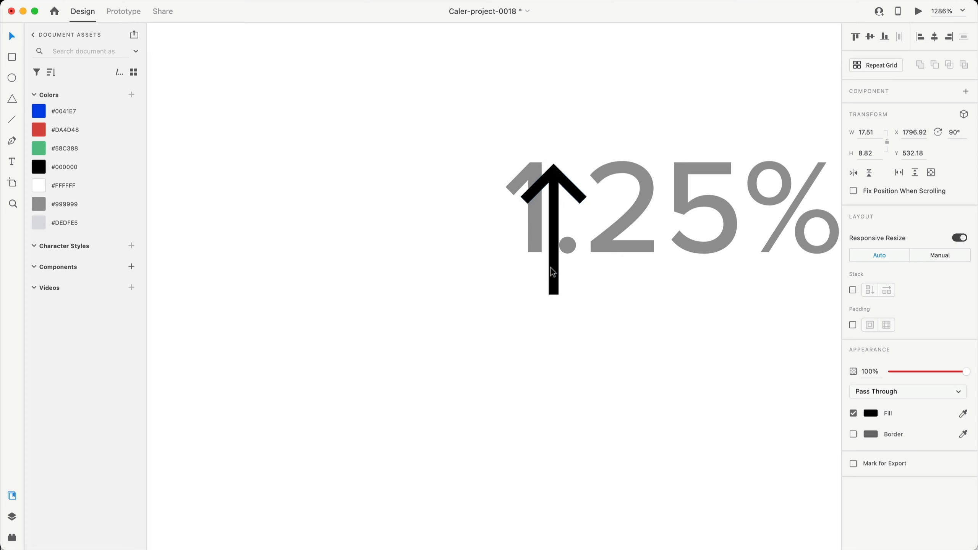
double_click(559, 288)
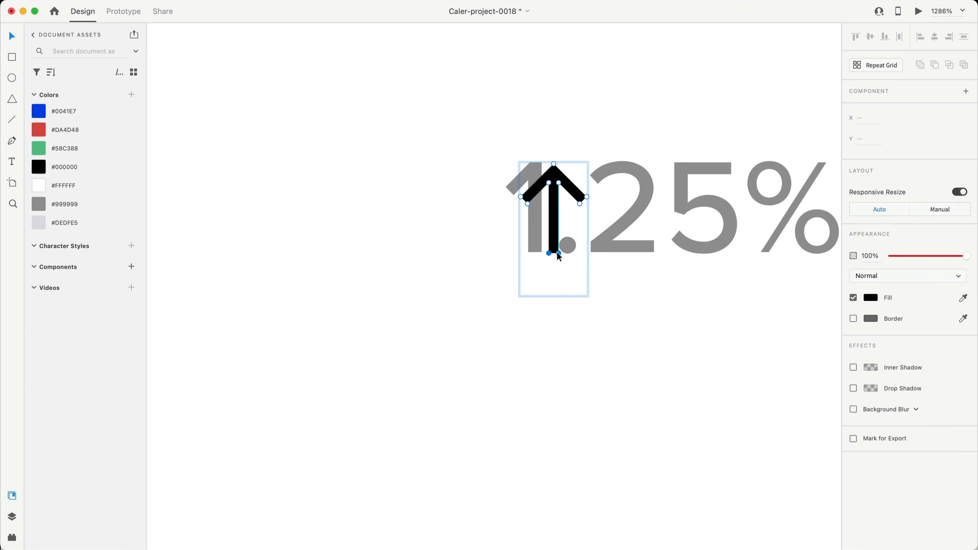
key(Escape)
Position the shortened arrow in front of the 1.25% value at about X 1778, Y 532
drag(554, 212, 444, 215)
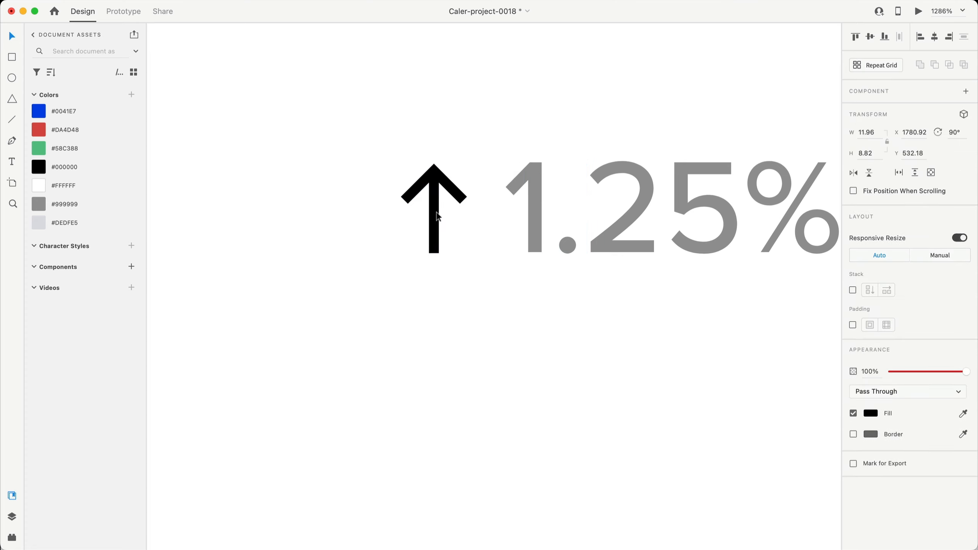
key(Left)
key(Left)
key(Left)
key(Left)
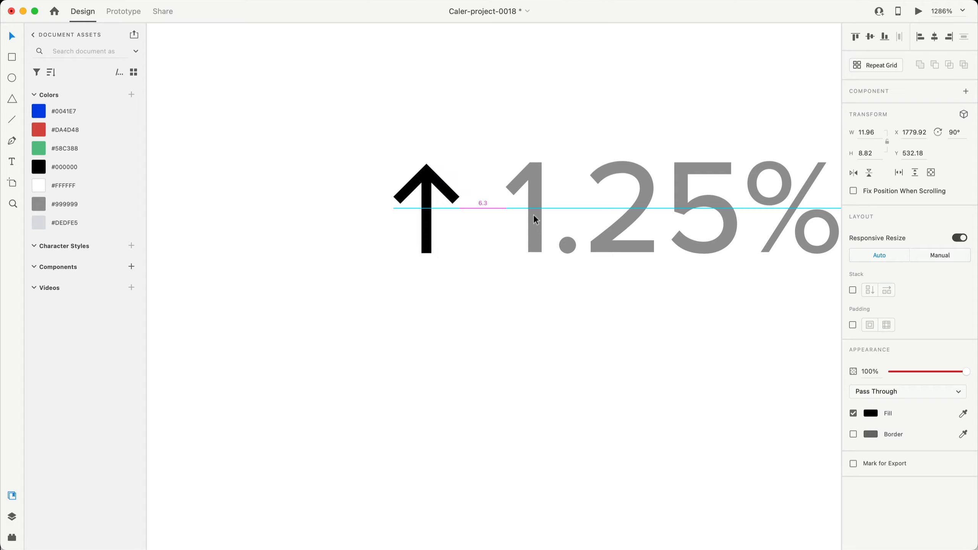
scroll(533, 215, down, 10)
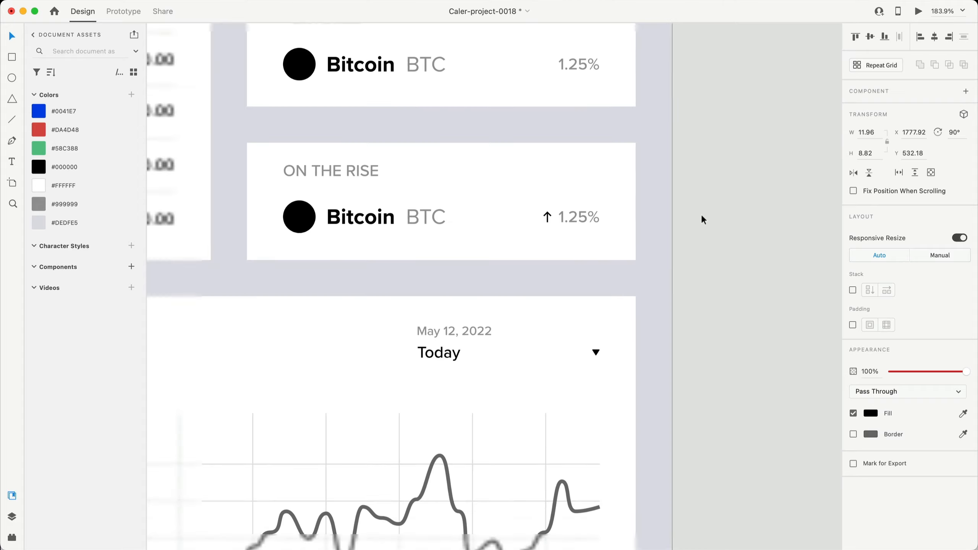
click(735, 216)
scroll(685, 180, up, 5)
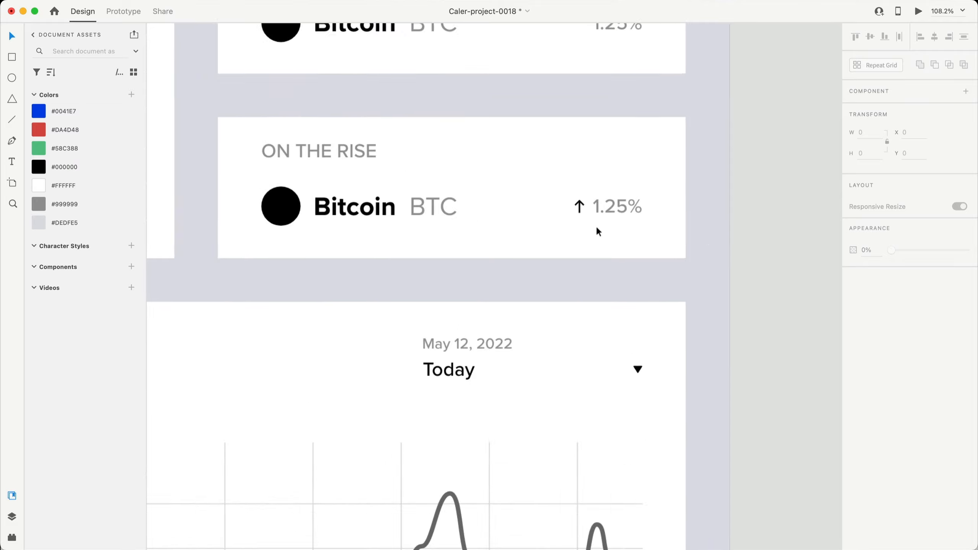
Apply the #999999 color asset to the arrow in the On the Rise card
scroll(399, 252, up, 2)
click(403, 250)
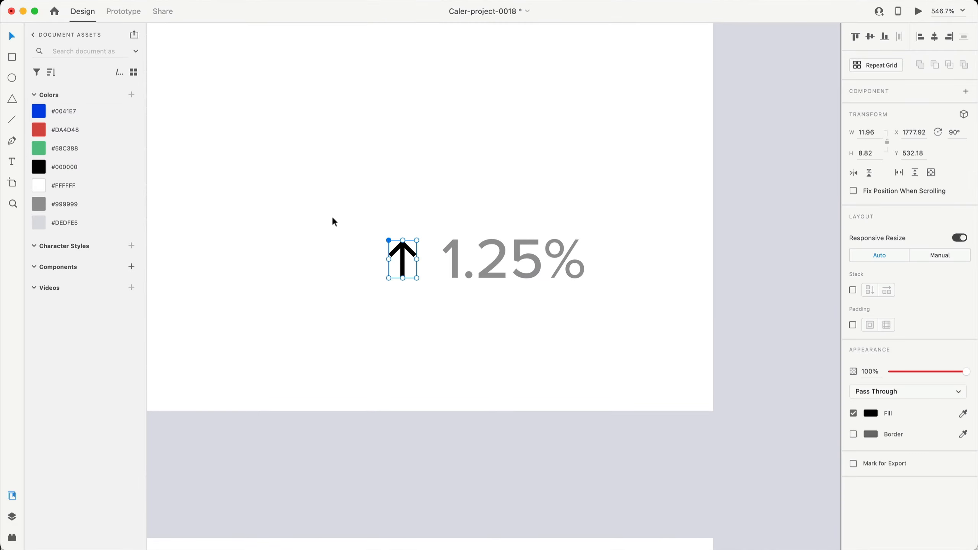
click(38, 203)
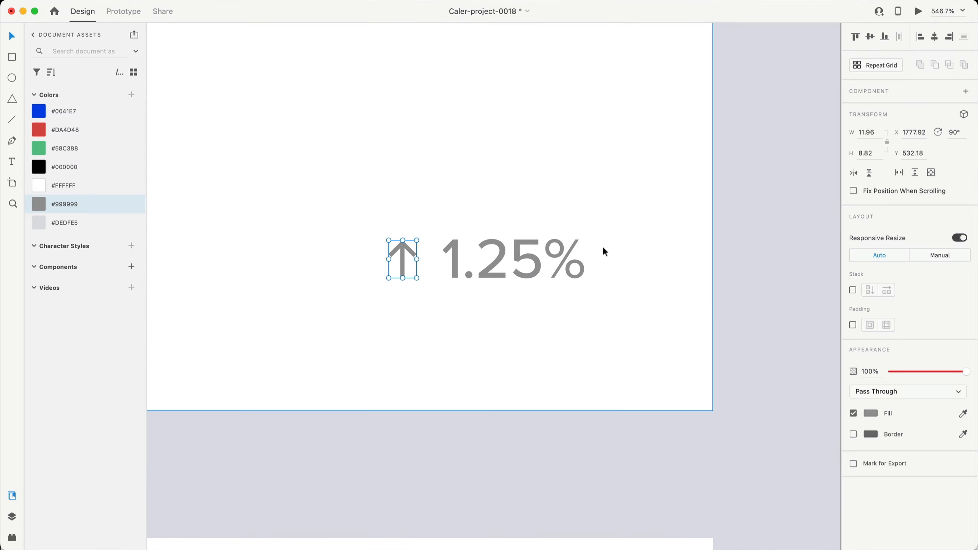
scroll(602, 249, down, 4)
scroll(550, 260, up, 3)
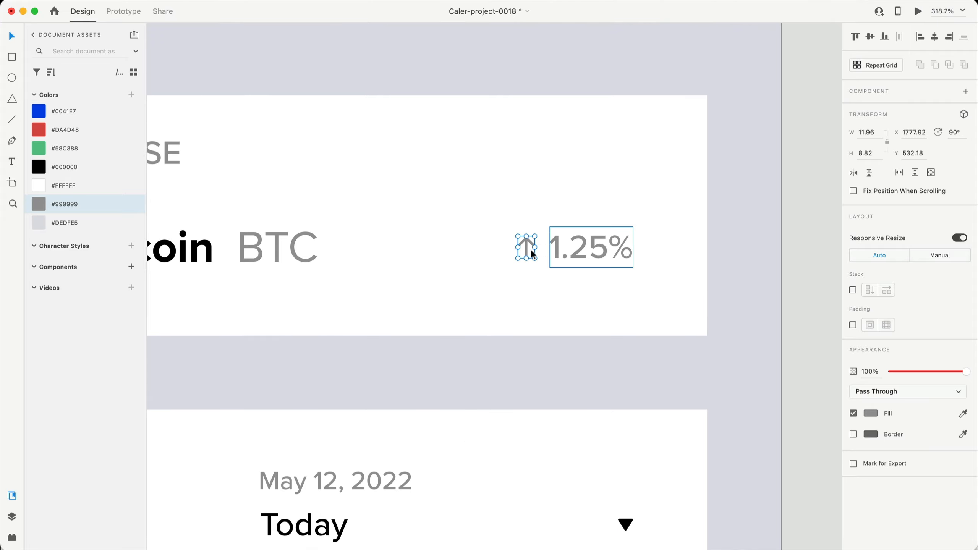
Copy the gray arrow up beside the 1.25% in the Featured card and flip the copy vertically to point down
scroll(525, 249, up, 5)
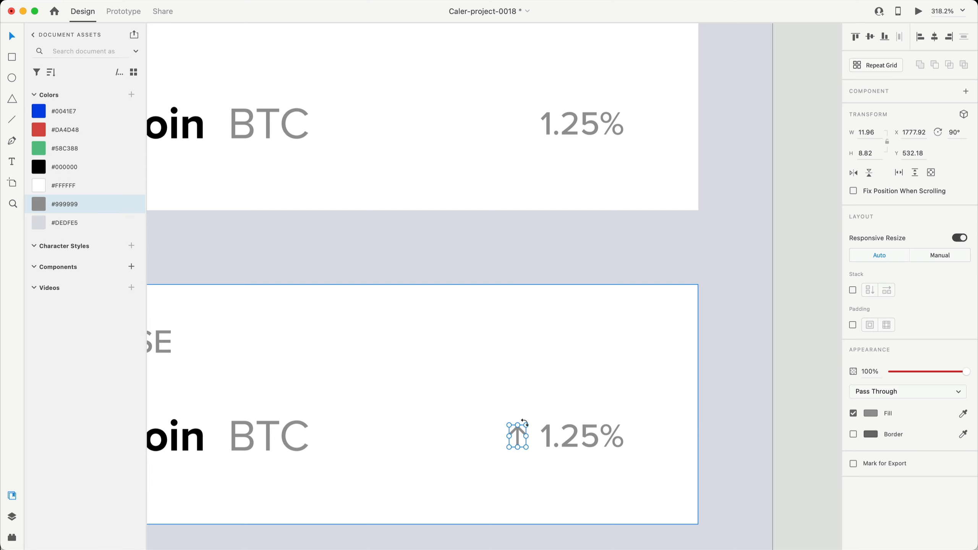
drag(519, 444, 526, 126)
scroll(527, 126, up, 2)
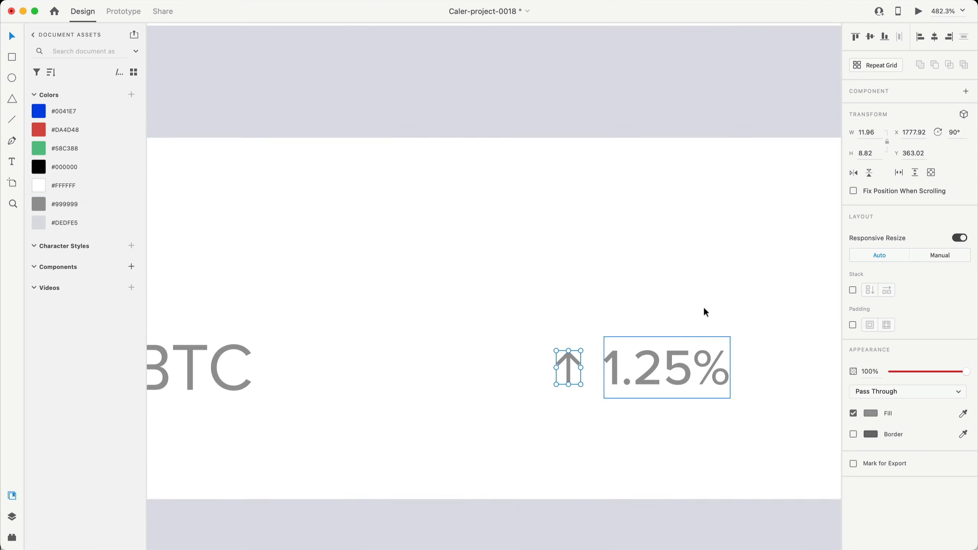
click(869, 172)
Copy the arrow up to the top card and align it in front of that card's 1.25% value
drag(569, 377, 572, 133)
scroll(574, 135, up, 10)
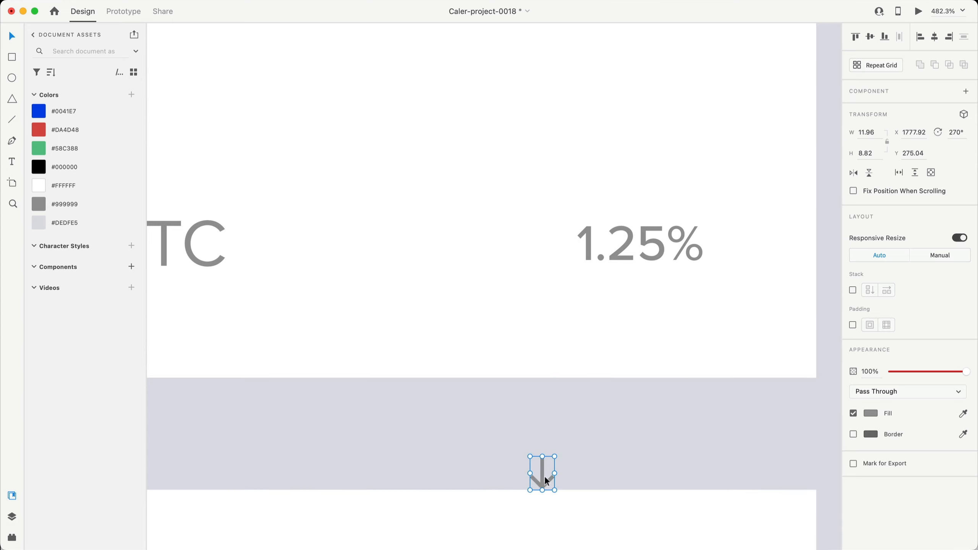
drag(542, 271, 547, 252)
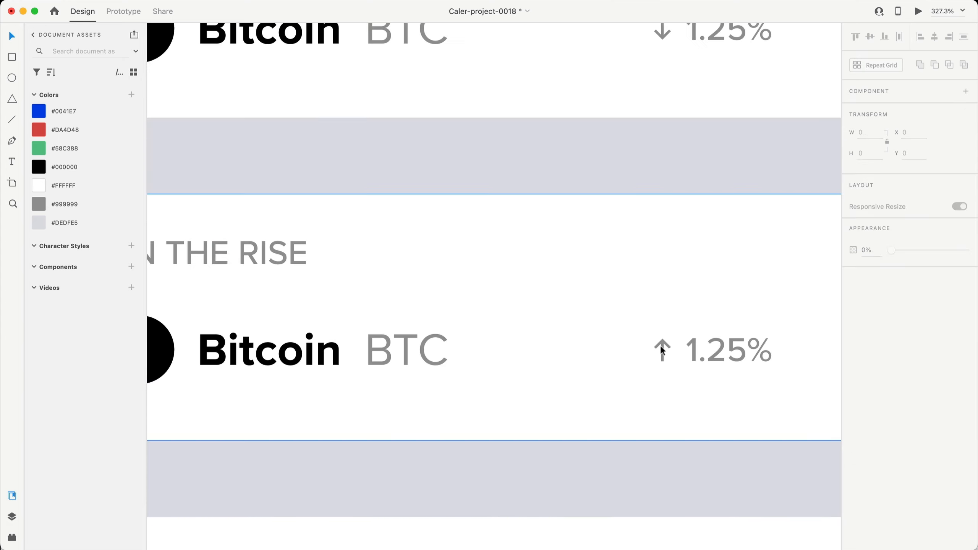
Copy the On the Rise card's up arrow to the Growth header, between USD $39,593.95 and 3.83%
drag(660, 345, 428, 251)
scroll(466, 462, down, 5)
scroll(460, 455, left, 12)
scroll(460, 455, down, 6)
scroll(464, 347, left, 5)
scroll(431, 228, up, 8)
Shift the Growth header's 3.83% text away from the arrow to X 438
drag(493, 264, 525, 264)
key(alt)
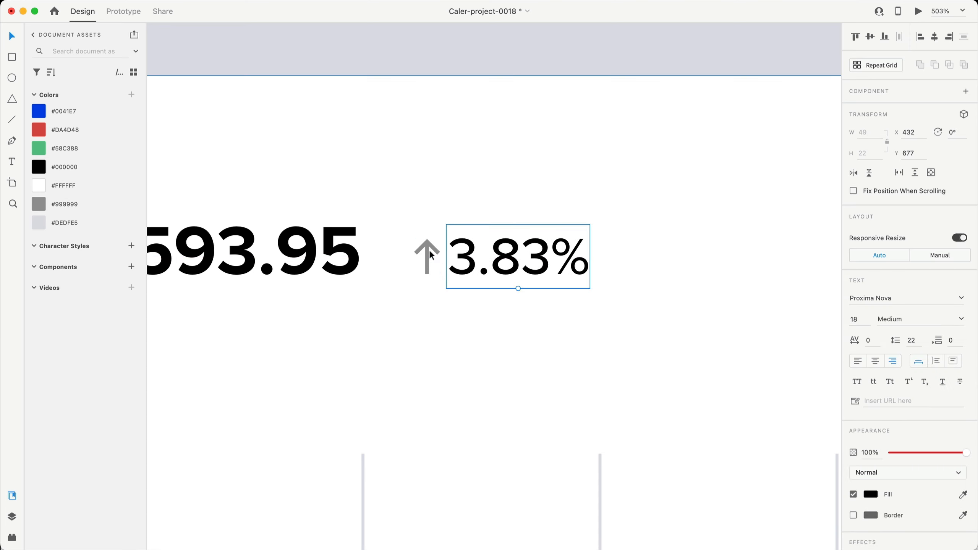
key(Right)
key(Right)
key(Right)
key(Right)
key(Right)
key(Right)
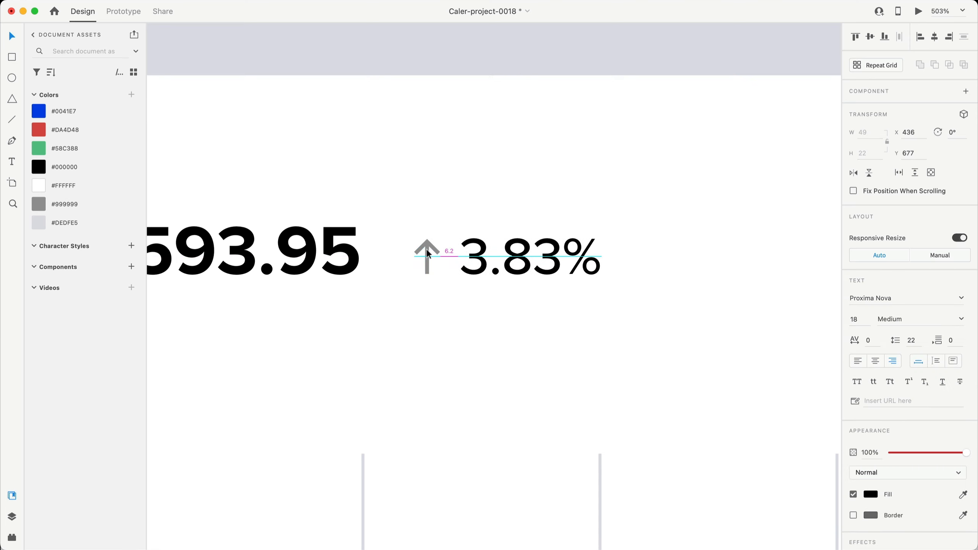
click(439, 249)
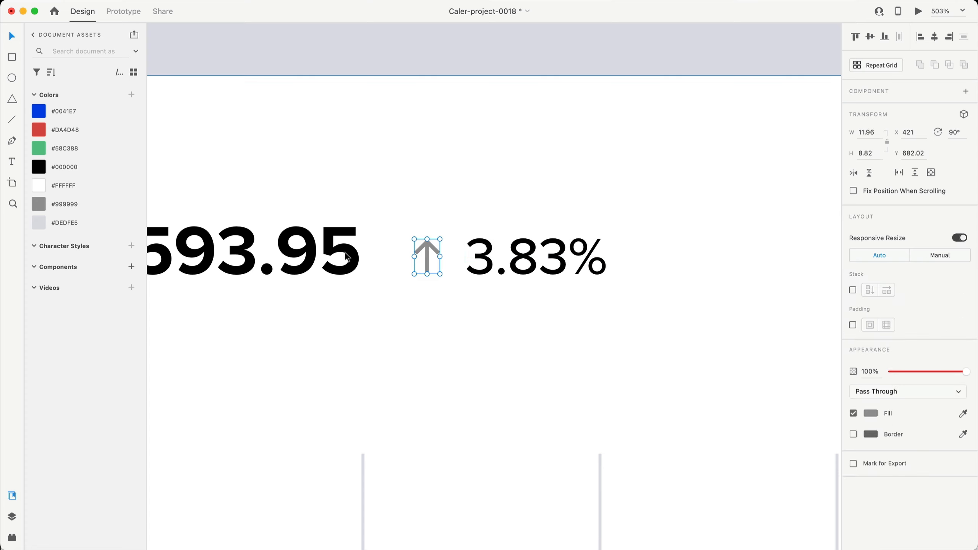
Copy the Growth header's arrow up to the third Bitcoin row in the Wallet+ card, in front of its 3.83%
scroll(343, 246, down, 5)
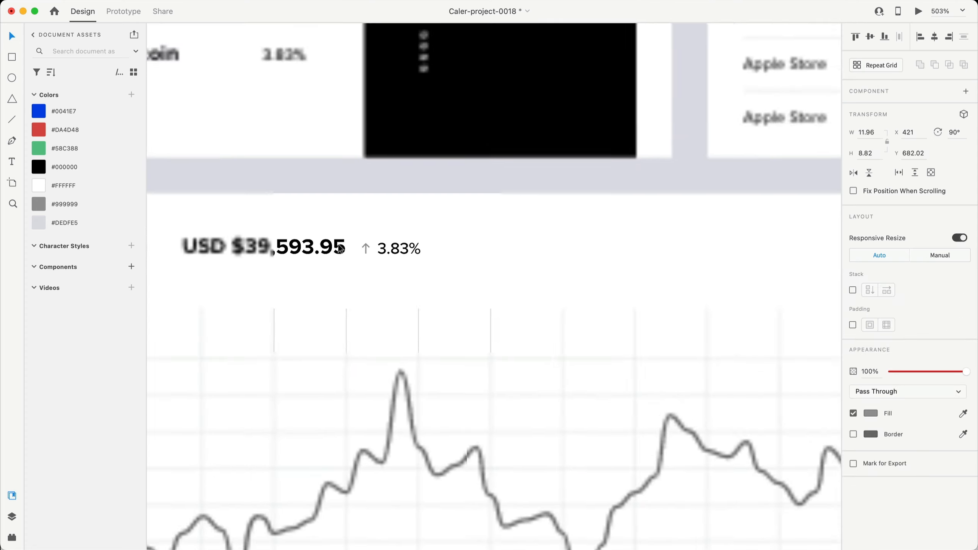
scroll(344, 246, left, 5)
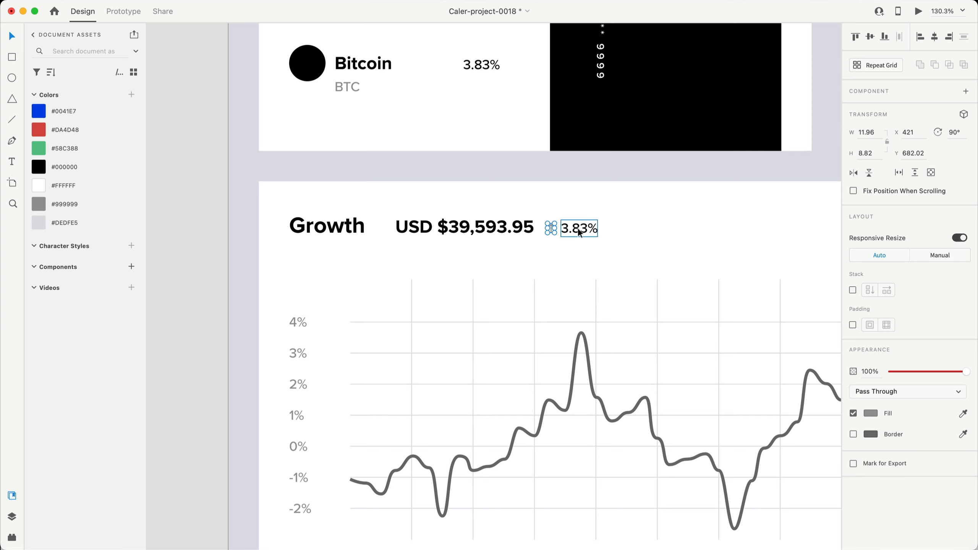
click(580, 232)
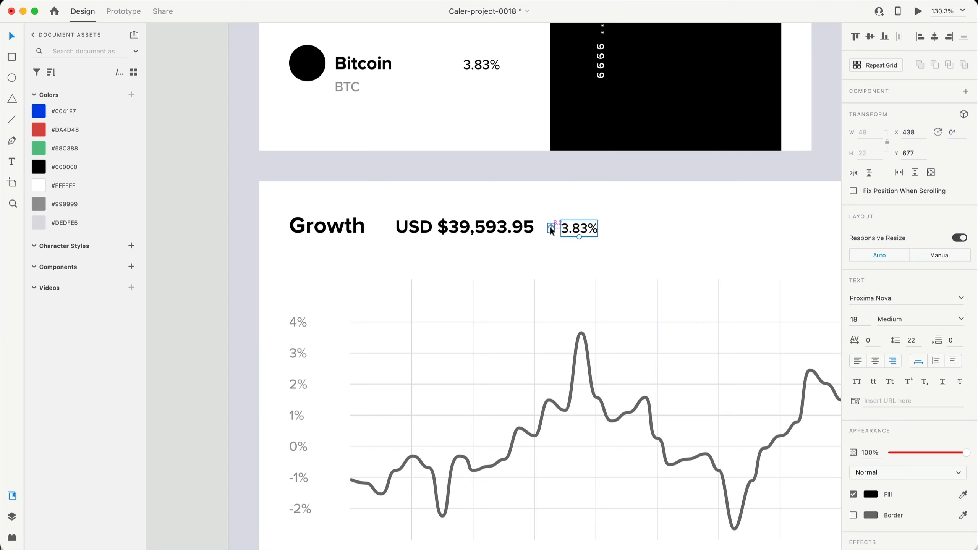
scroll(552, 231, up, 5)
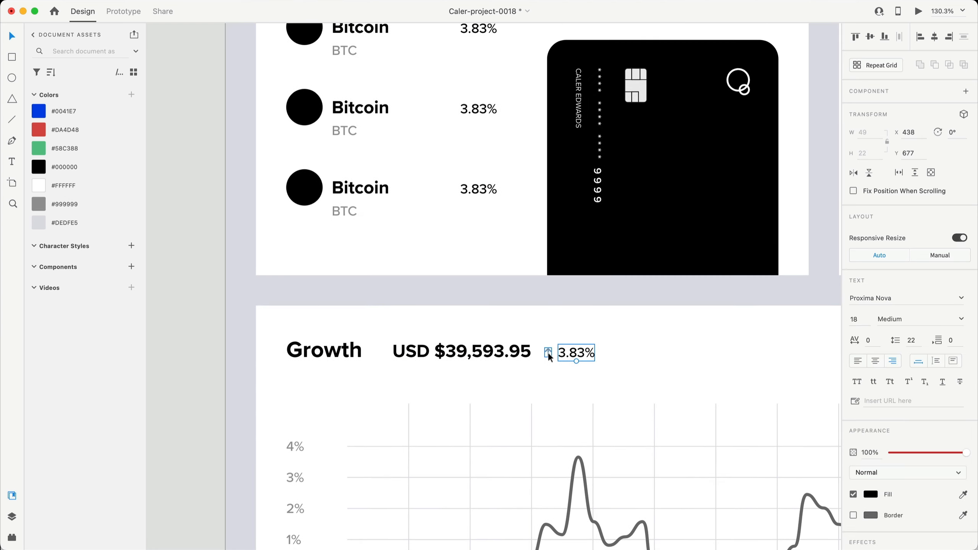
drag(548, 352, 449, 189)
scroll(487, 253, up, 4)
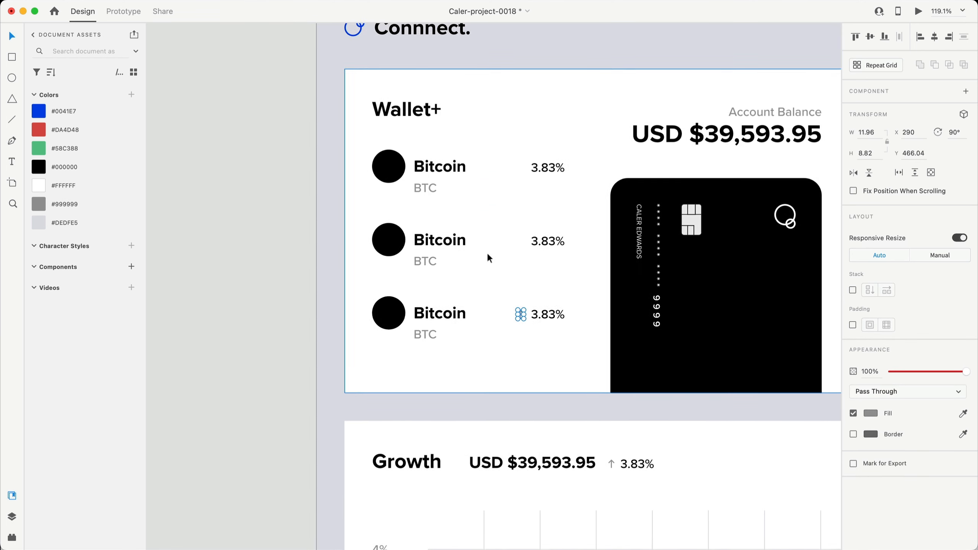
Ungroup the three Bitcoin rows in the Wallet+ card
click(425, 324)
shift+click(438, 235)
shift+click(442, 170)
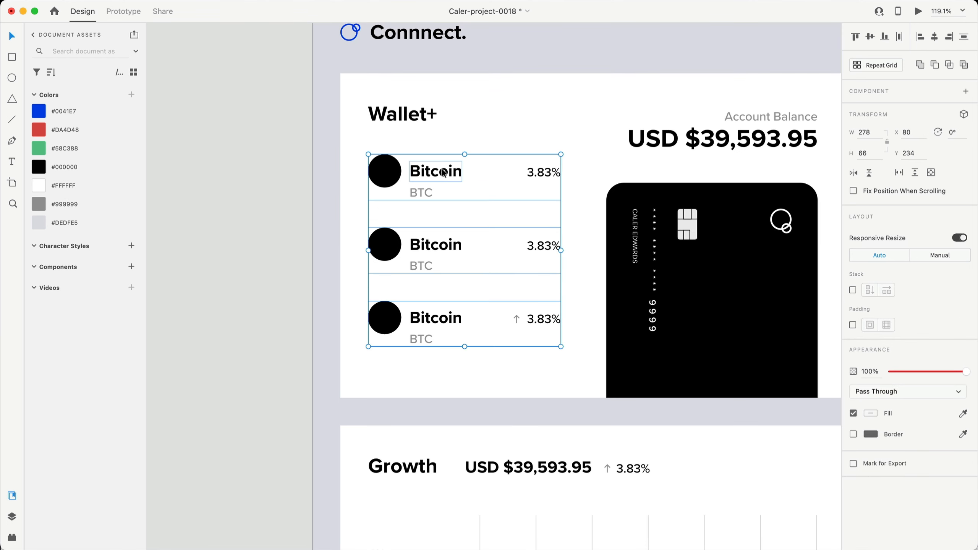
key(super+shift+g)
click(290, 296)
scroll(516, 319, up, 10)
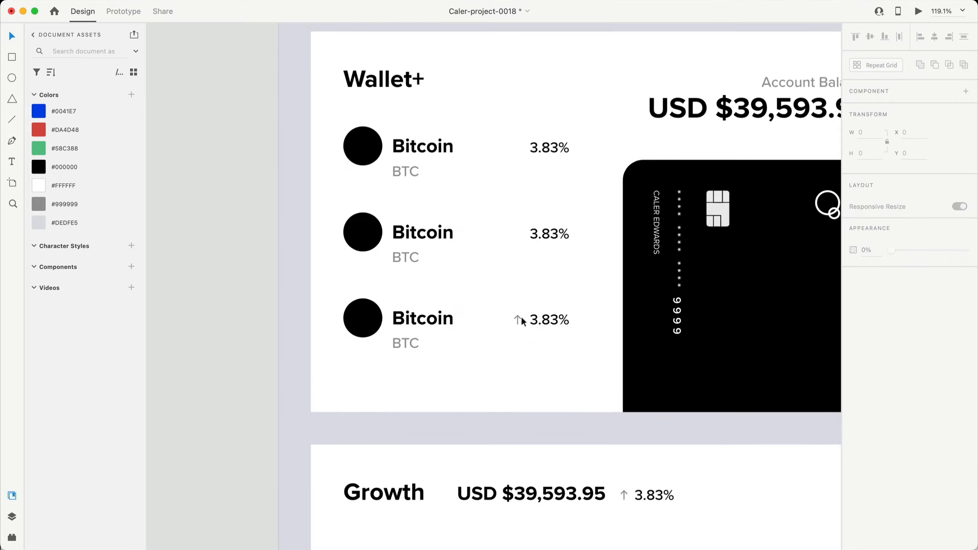
Align the third row's arrow at X 292 and copy it to the second and first Bitcoin rows beside their 3.83% values
click(516, 319)
drag(481, 303, 487, 304)
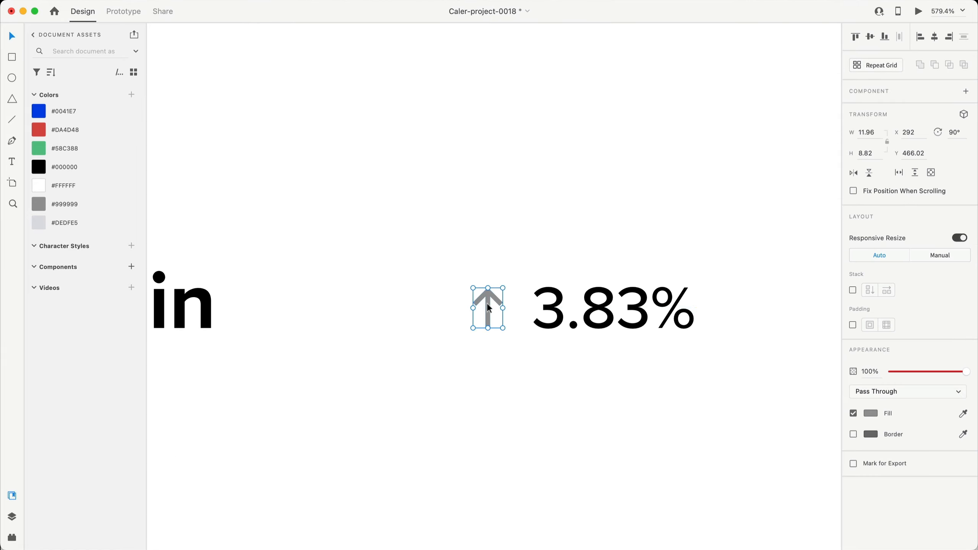
scroll(486, 312, up, 3)
scroll(486, 329, down, 4)
drag(490, 372, 489, 223)
drag(493, 210, 493, 66)
scroll(502, 77, up, 6)
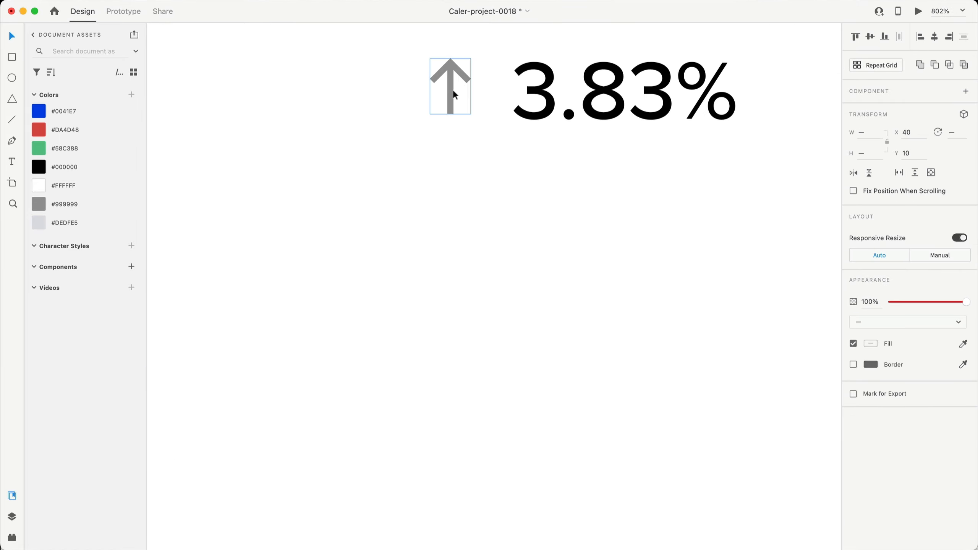
scroll(506, 116, down, 9)
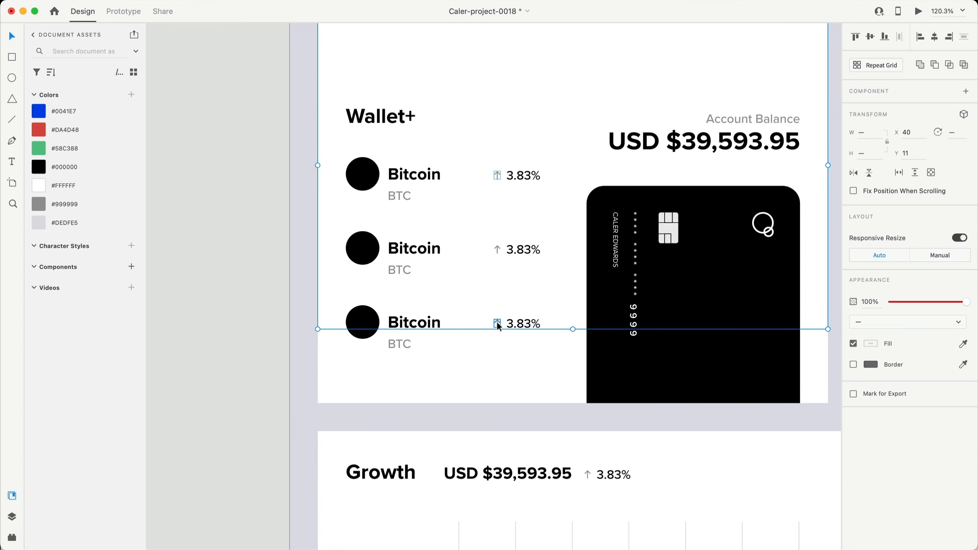
Flip the third Bitcoin row's arrow vertically to point down
click(497, 321)
click(870, 173)
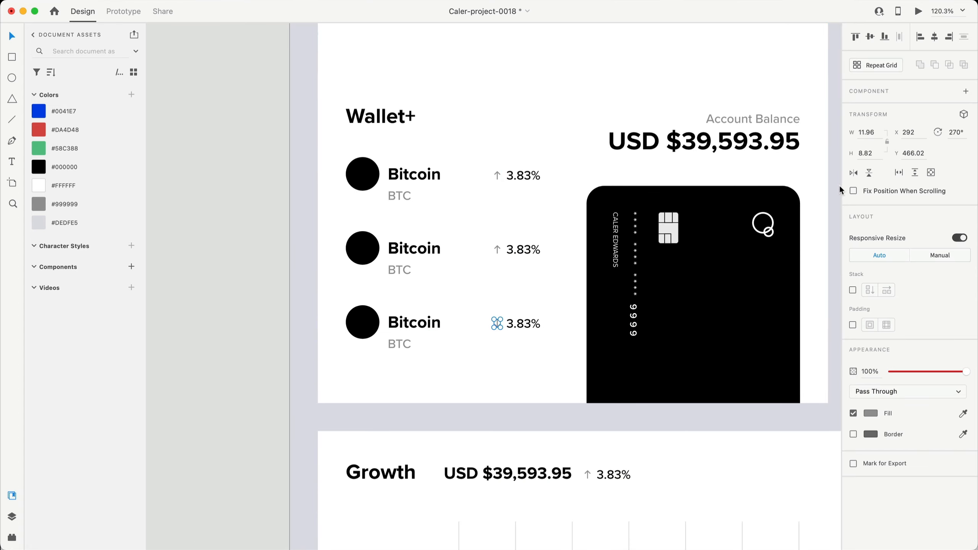
click(203, 232)
Search the Nucleo Box Icons for "bell" and place the plain outlined bell on the canvas beside the dashboard header
scroll(204, 231, down, 6)
scroll(478, 130, right, 4)
scroll(724, 108, up, 10)
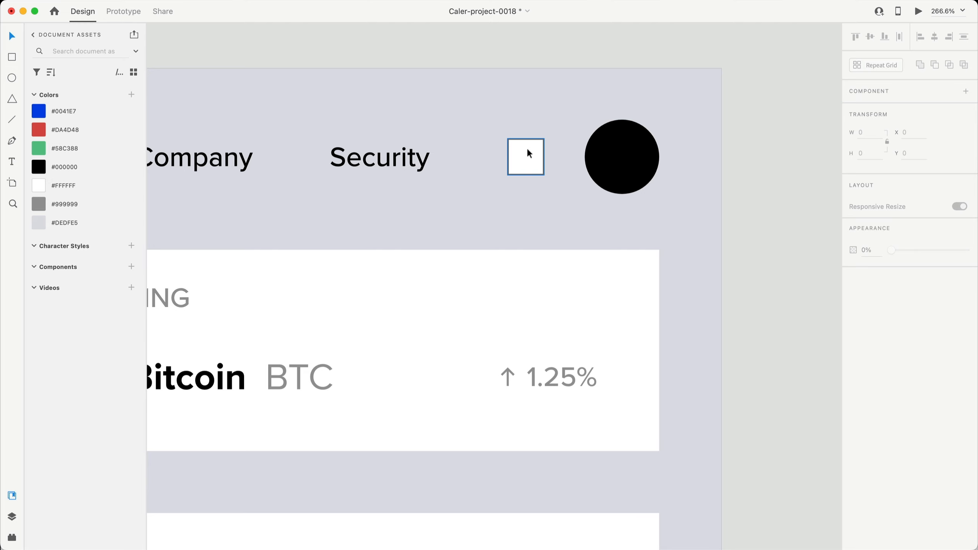
scroll(529, 153, up, 2)
scroll(529, 153, right, 2)
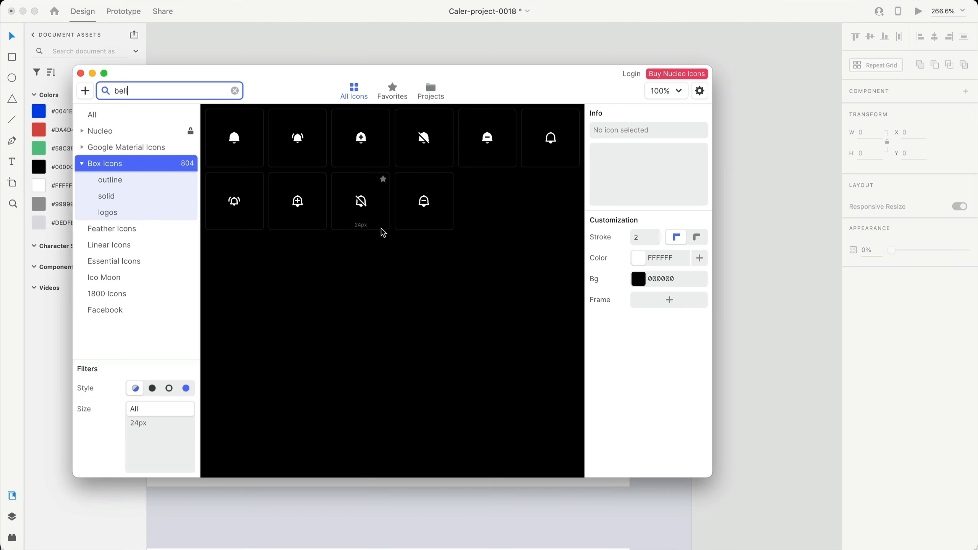
drag(551, 138, 783, 123)
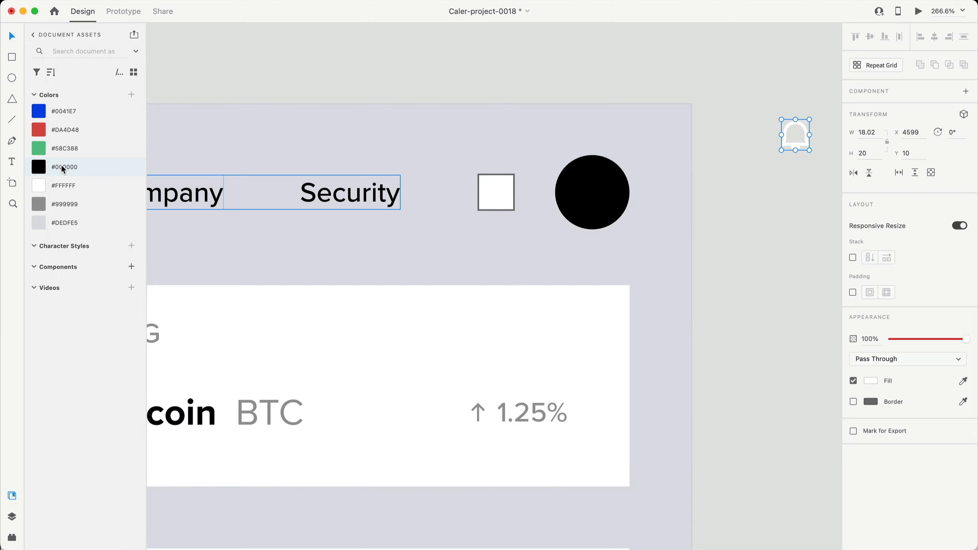
Color the bell icon black #000000 and center it over the white square placeholder in the header
click(62, 169)
drag(798, 147, 486, 209)
scroll(486, 208, up, 5)
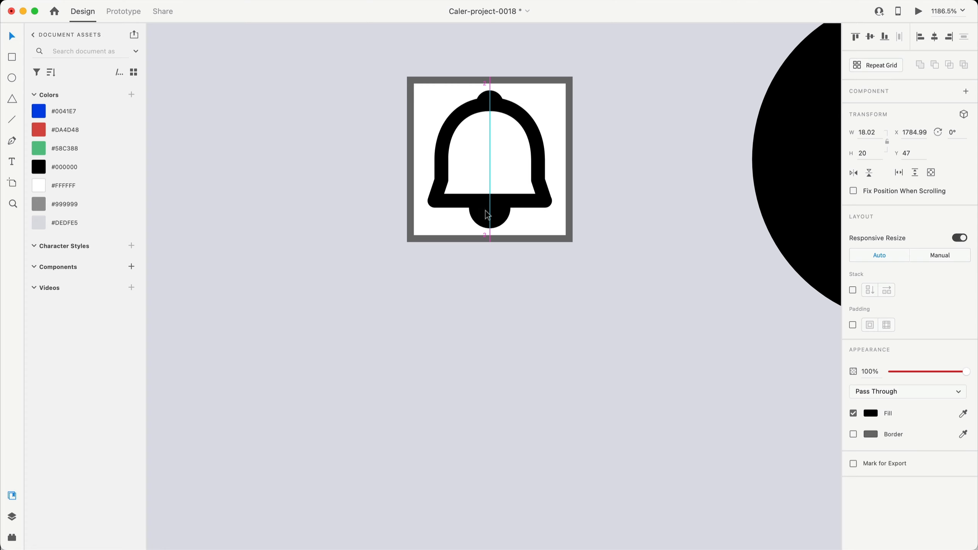
Hide the white 24 × 24 square placeholder behind the header's bell icon
scroll(525, 211, down, 4)
click(543, 209)
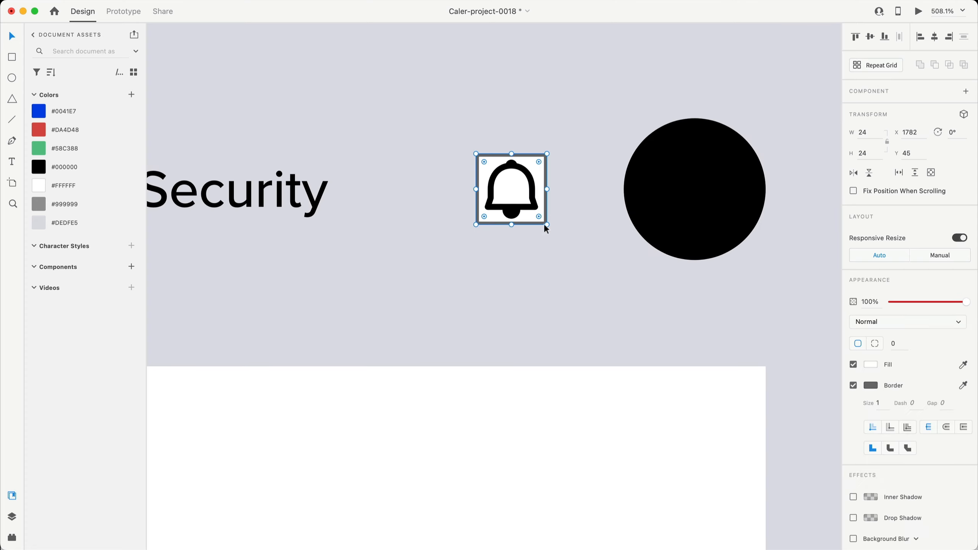
click(15, 498)
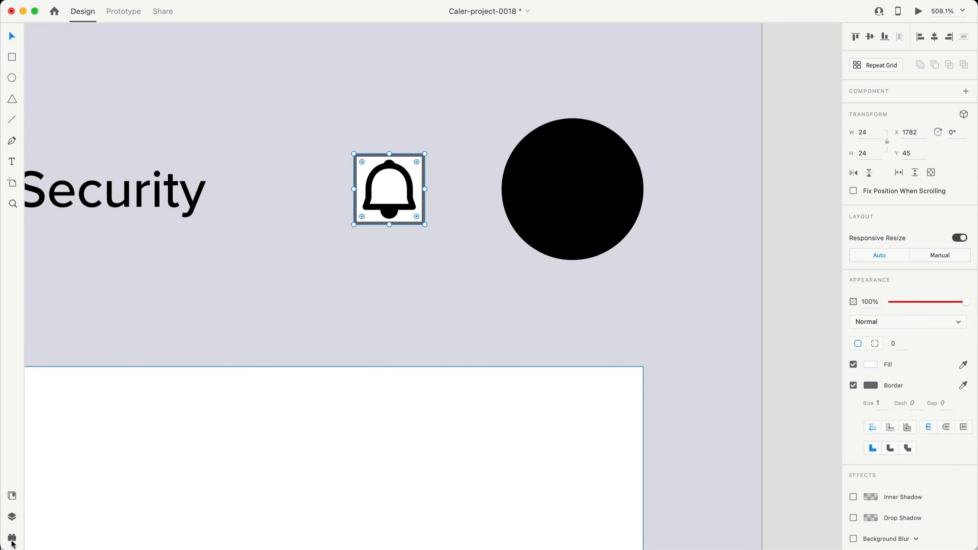
click(12, 517)
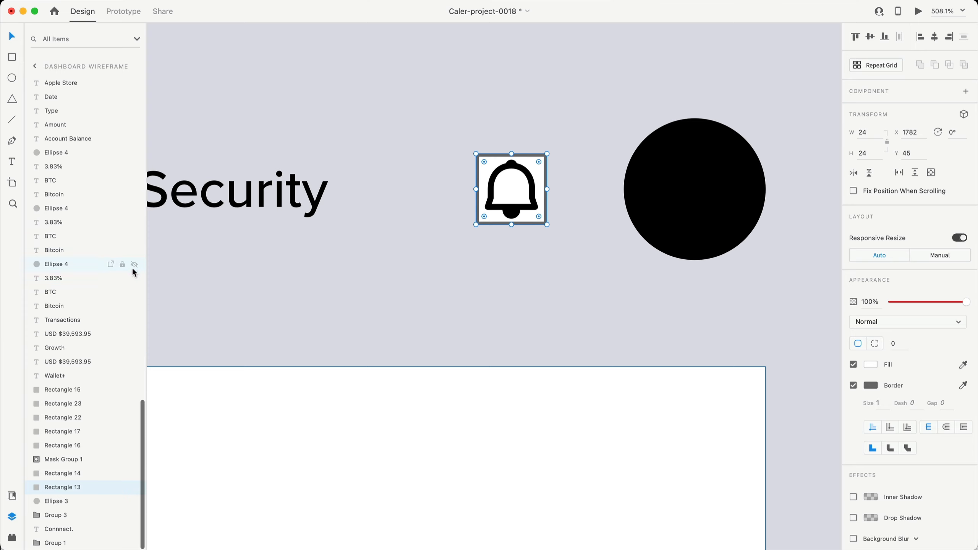
click(134, 487)
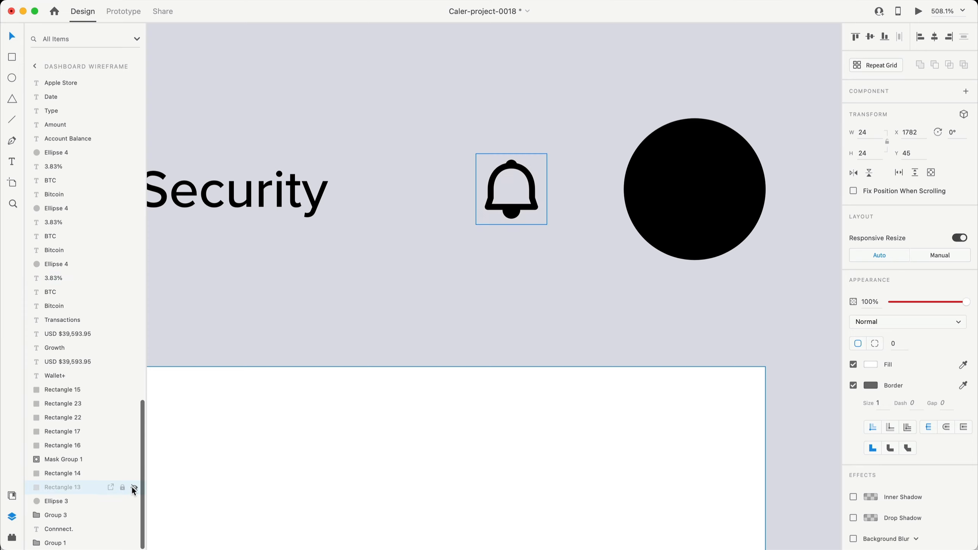
scroll(613, 221, down, 3)
scroll(612, 225, right, 3)
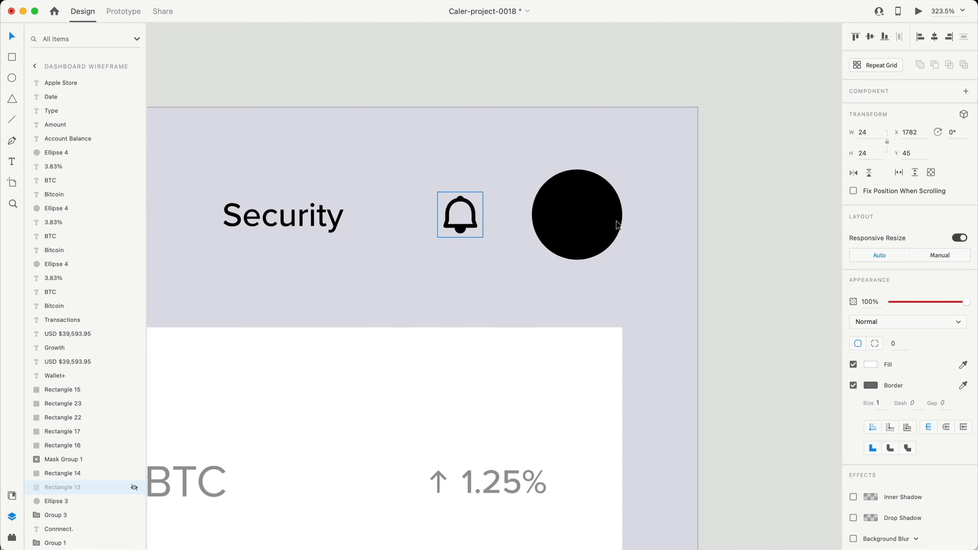
Draw a 9 × 9 circle over the bell's lower-right corner with a size 2 border sampled from the pale lavender background
click(746, 204)
scroll(520, 250, up, 4)
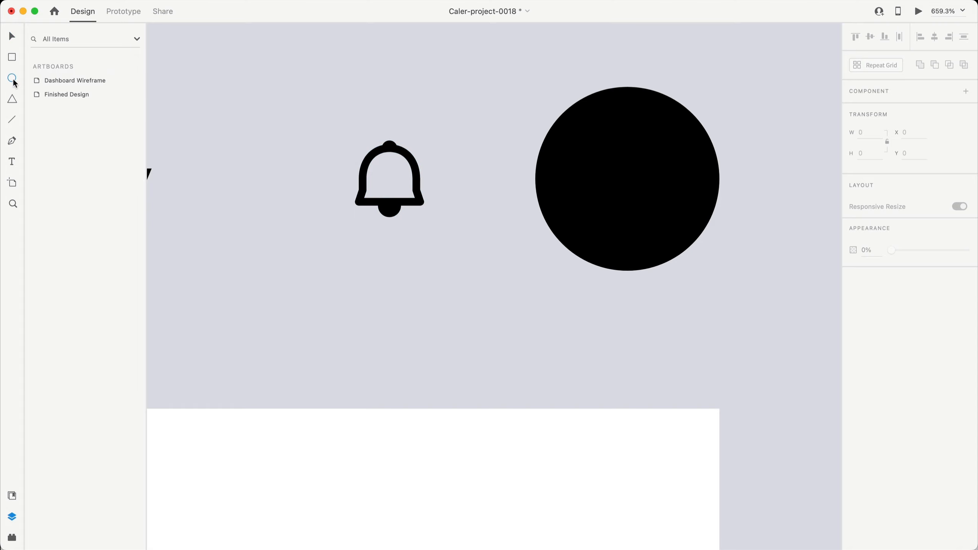
drag(405, 190, 439, 225)
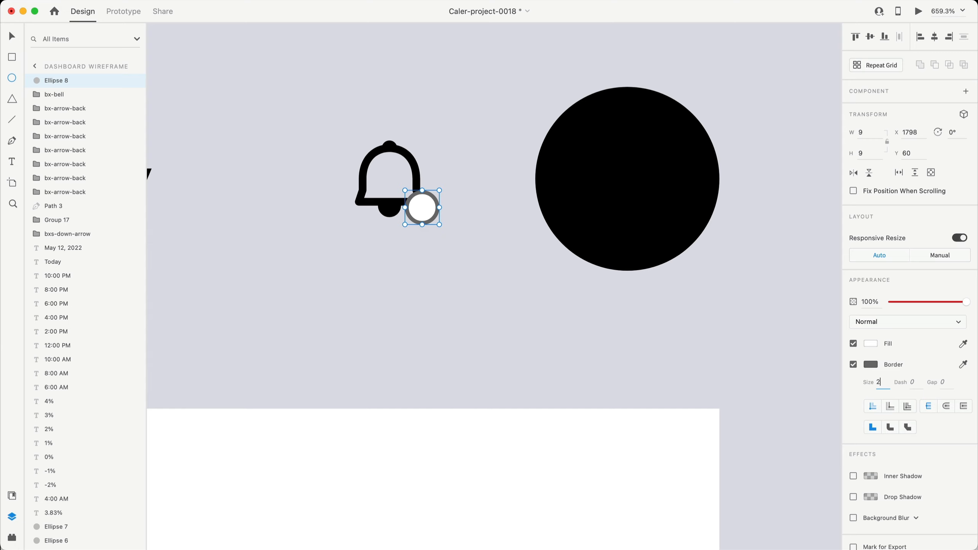
key(Return)
click(648, 364)
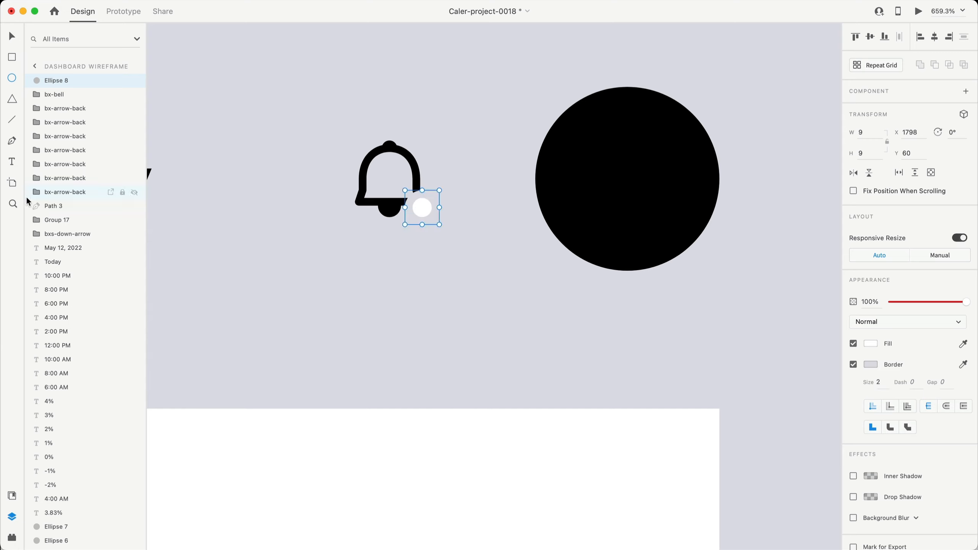
Fill the bell's notification circle with black #000000 and resize it to 8 × 8 with an outer border
click(18, 497)
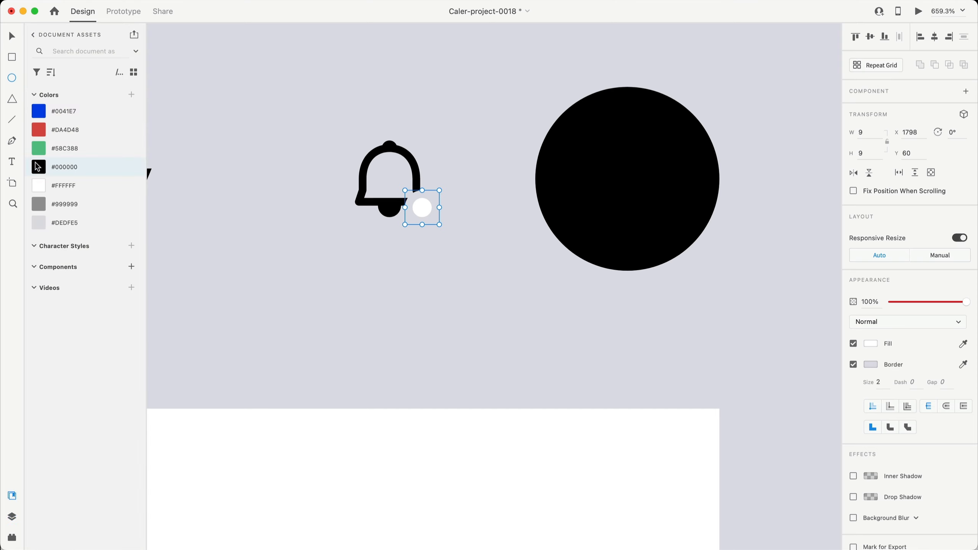
click(37, 167)
scroll(422, 206, up, 5)
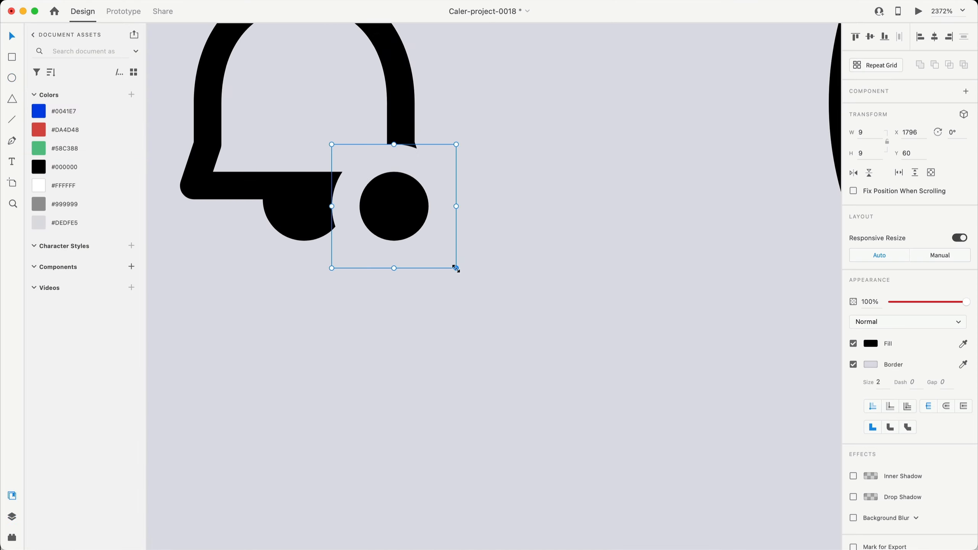
drag(456, 268, 442, 255)
scroll(453, 198, down, 3)
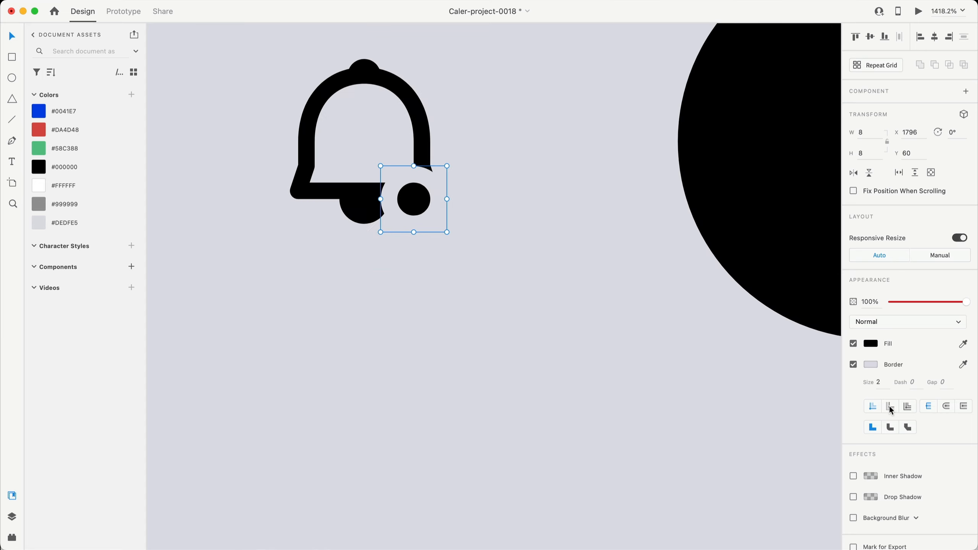
click(890, 405)
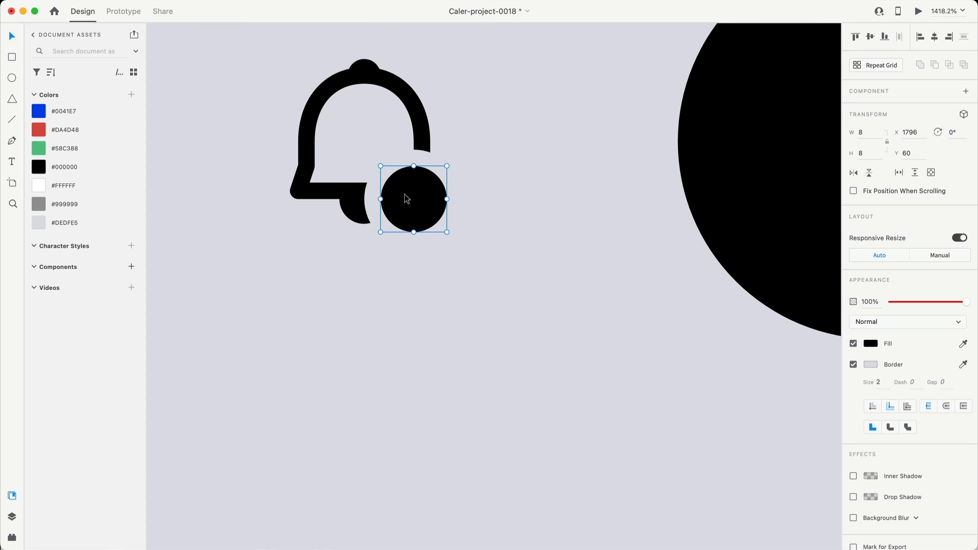
Duplicate the Dashboard Wireframe artboard and move the copy sideways to leave a gap of about 555 from its neighbor
scroll(805, 137, down, 10)
scroll(803, 135, down, 3)
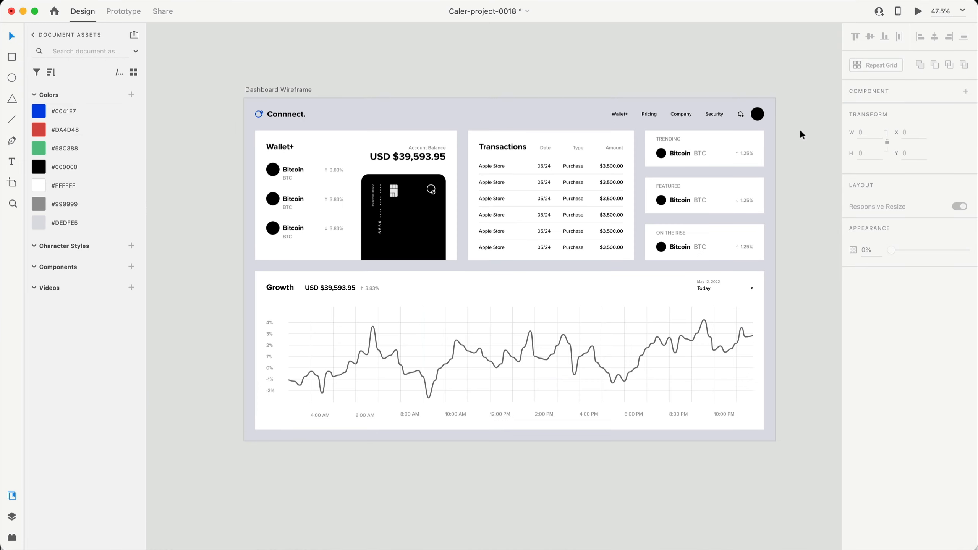
scroll(781, 189, right, 2)
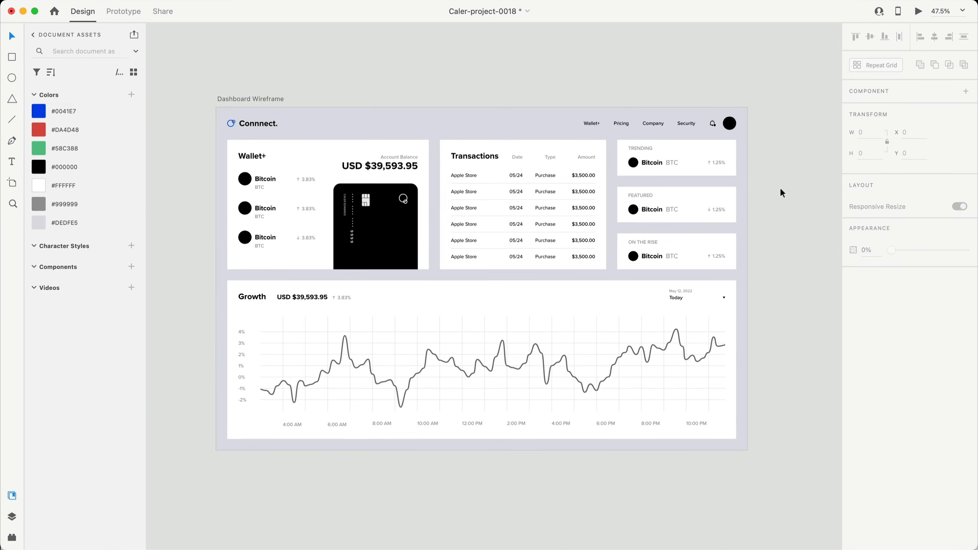
click(273, 101)
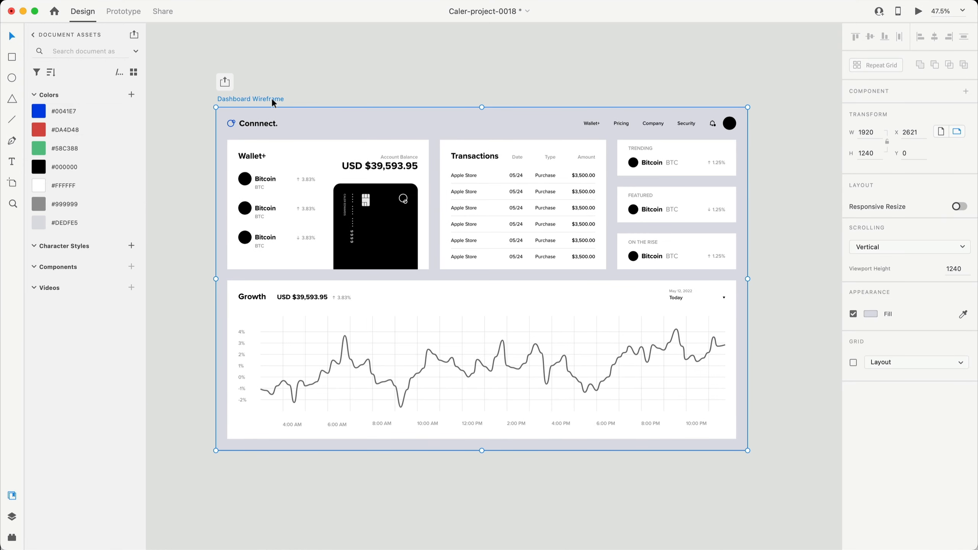
key(super+d)
drag(264, 103, 397, 109)
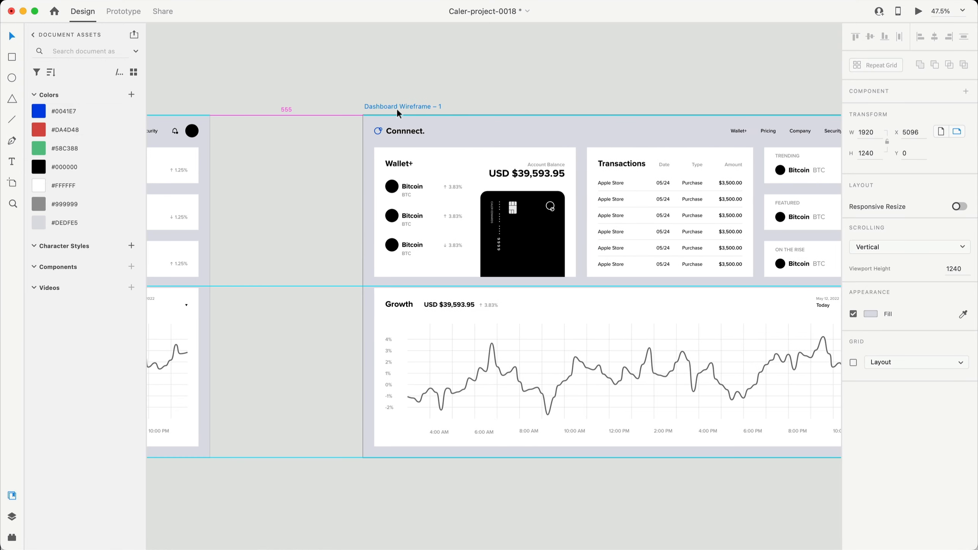
click(316, 155)
Rename the duplicated artboard to Dashboard Design
scroll(372, 153, right, 8)
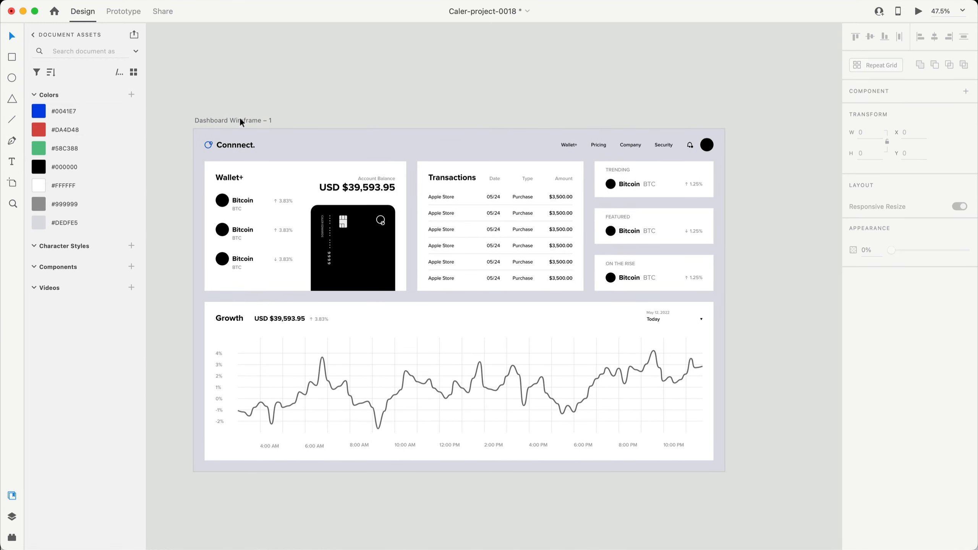
double_click(239, 120)
drag(229, 120, 325, 120)
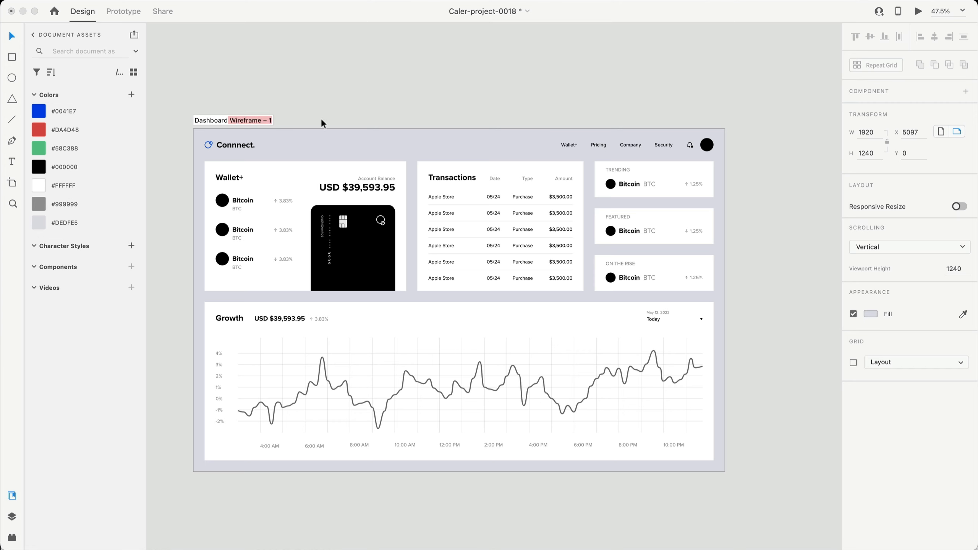
key(BackSpace)
text(Design)
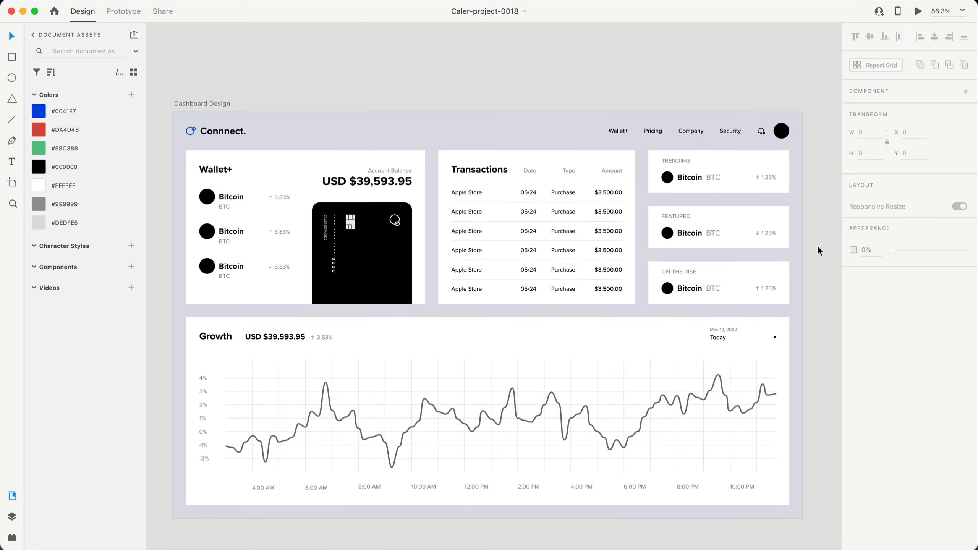
Color the bell's notification dot blue #0041E7 on the Dashboard Design artboard
scroll(816, 245, up, 10)
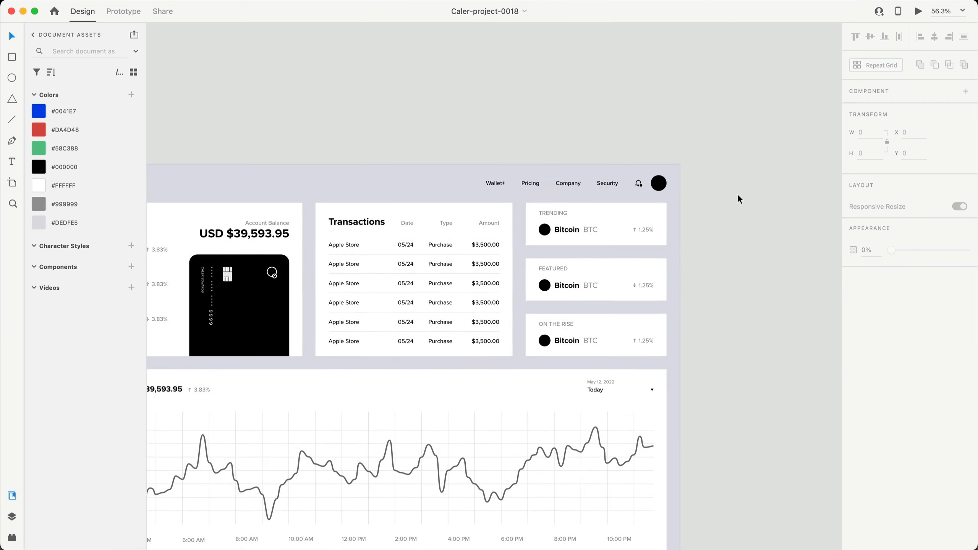
scroll(328, 185, left, 2)
click(314, 146)
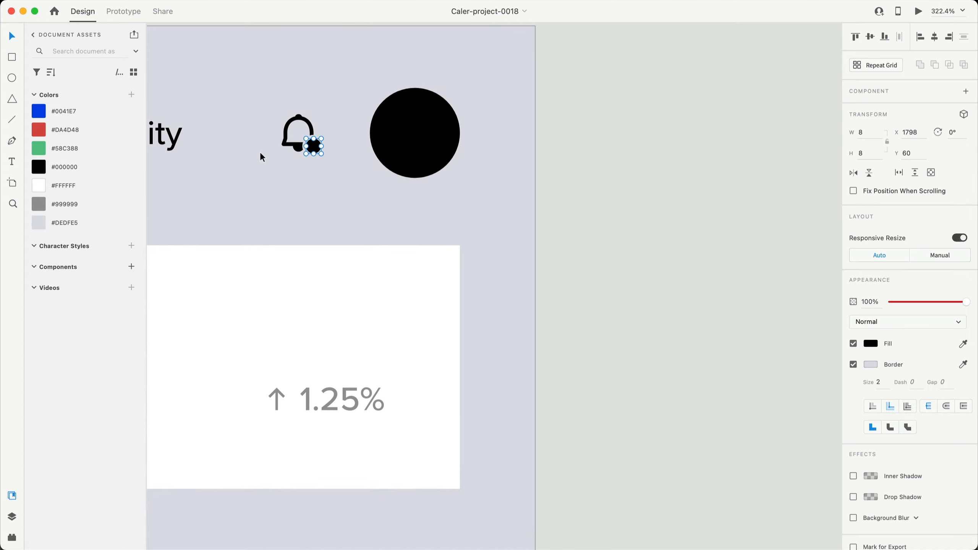
click(39, 111)
scroll(531, 155, left, 5)
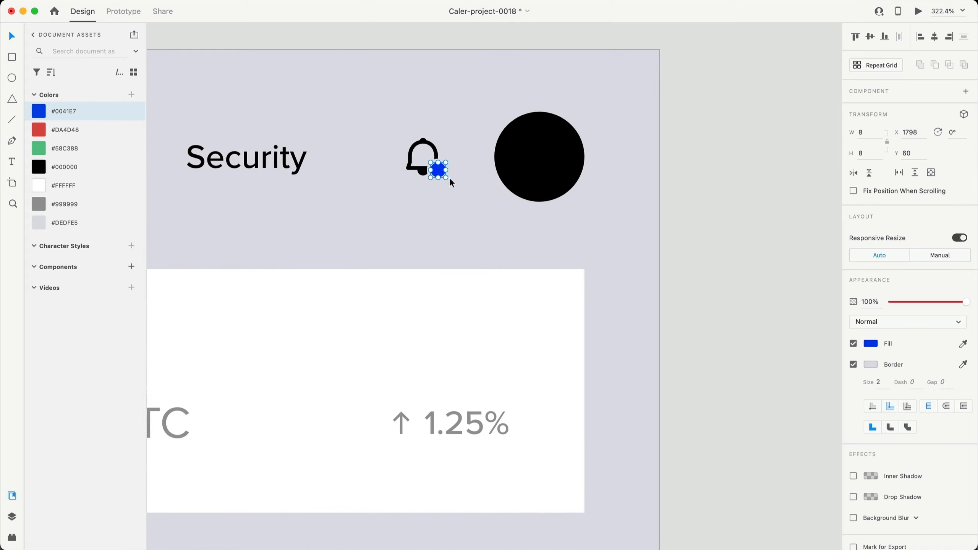
click(775, 212)
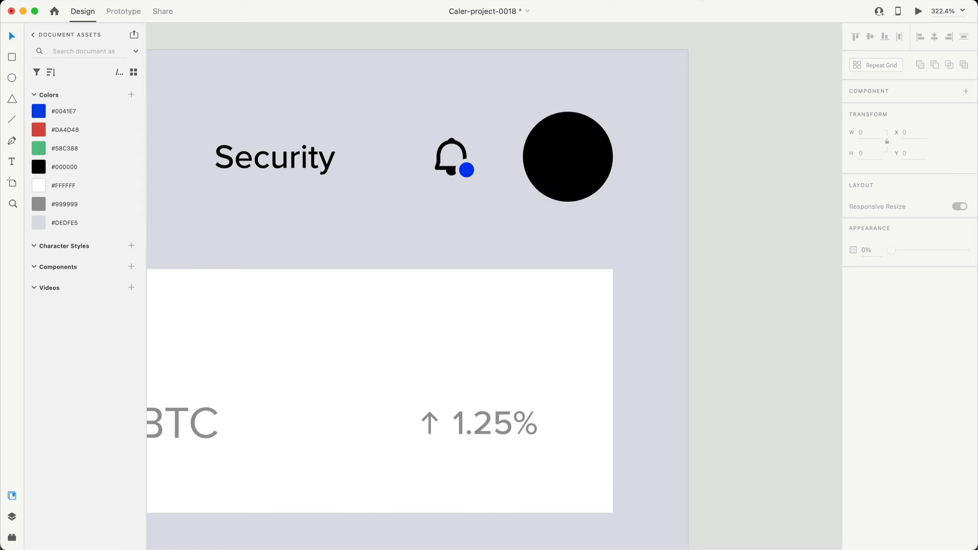
Fill the black profile circle in the header with the image profile-icon-black.png from the icons folder
drag(493, 210, 396, 273)
drag(408, 324, 574, 179)
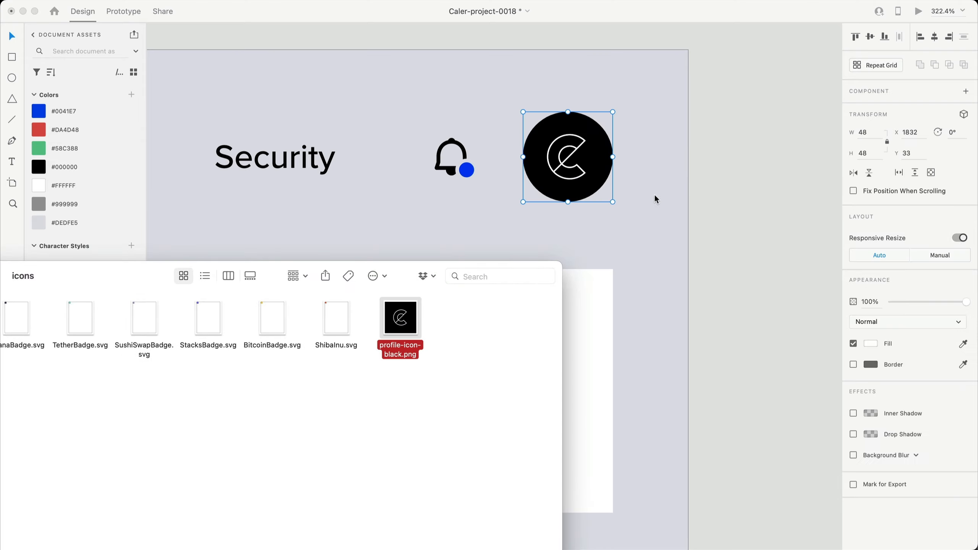
click(752, 209)
scroll(747, 203, down, 10)
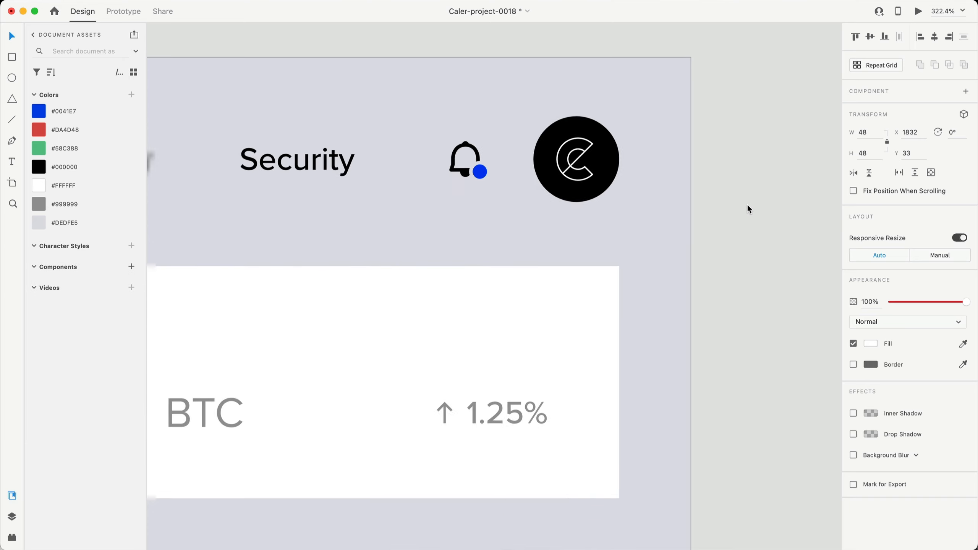
scroll(724, 237, left, 10)
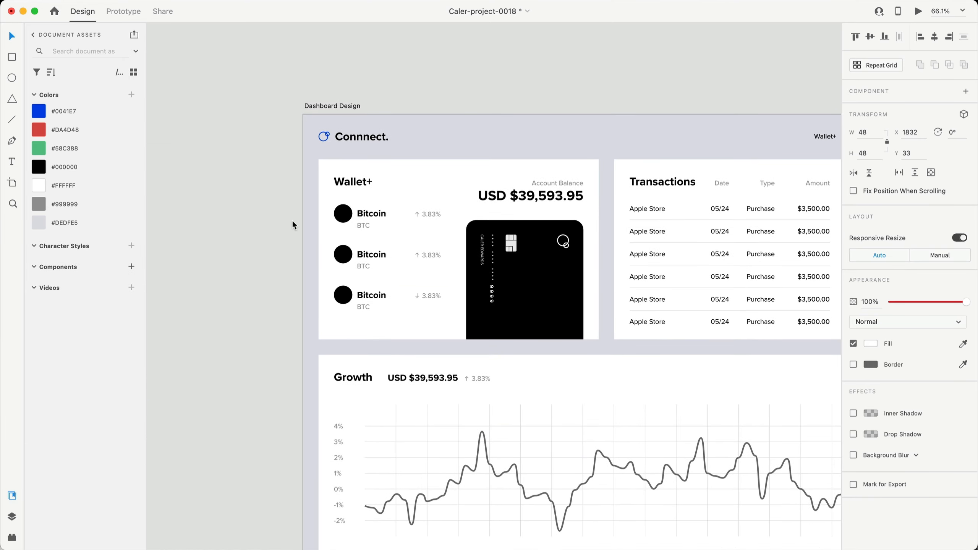
scroll(340, 218, up, 5)
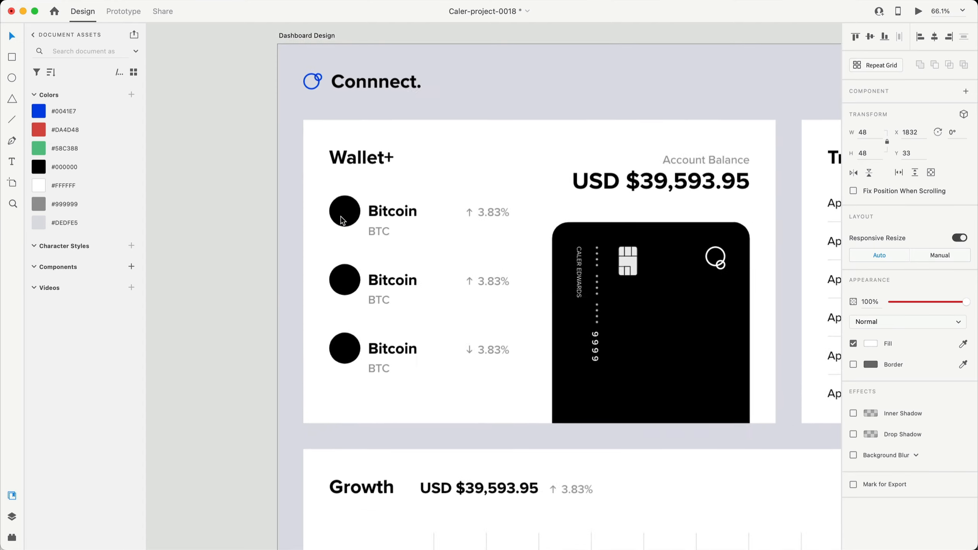
scroll(346, 218, down, 7)
scroll(346, 218, right, 4)
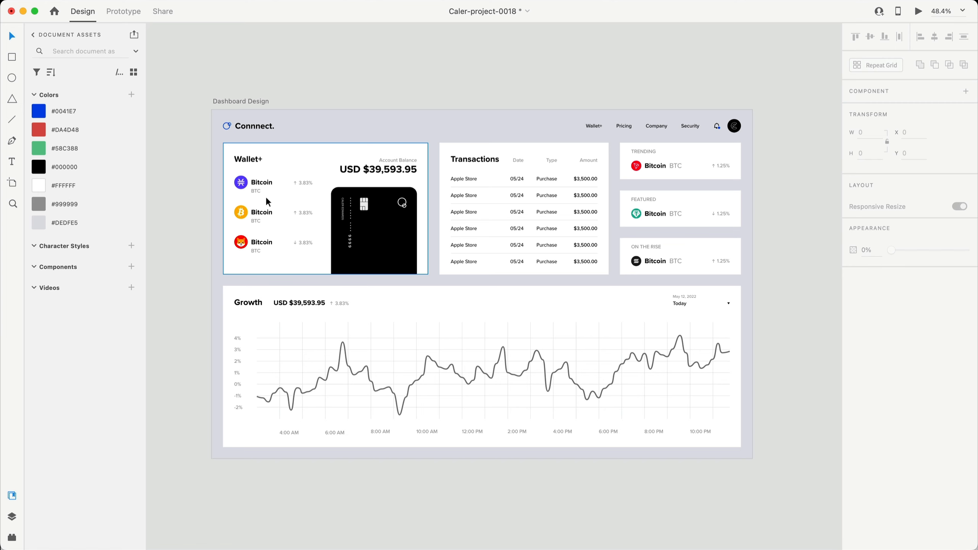
scroll(267, 200, down, 1)
scroll(268, 184, up, 2)
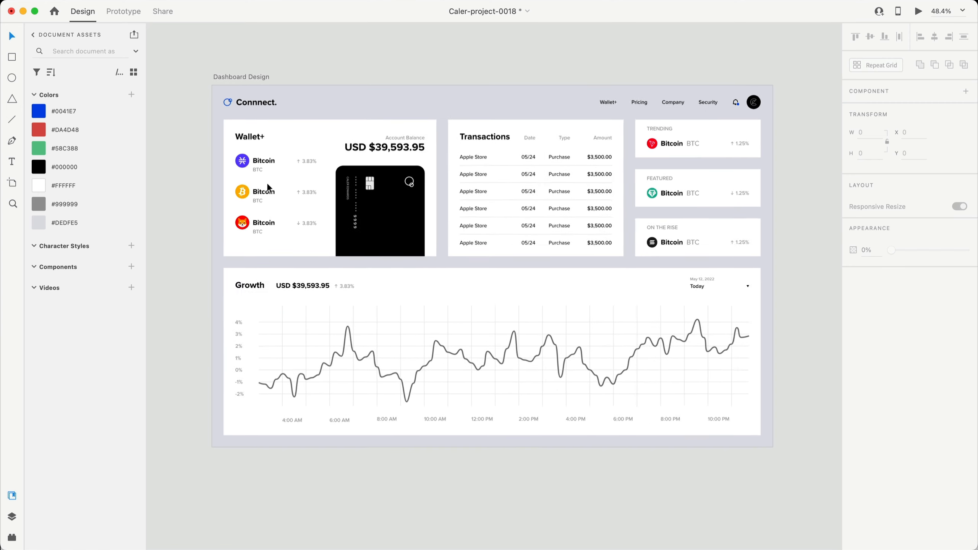
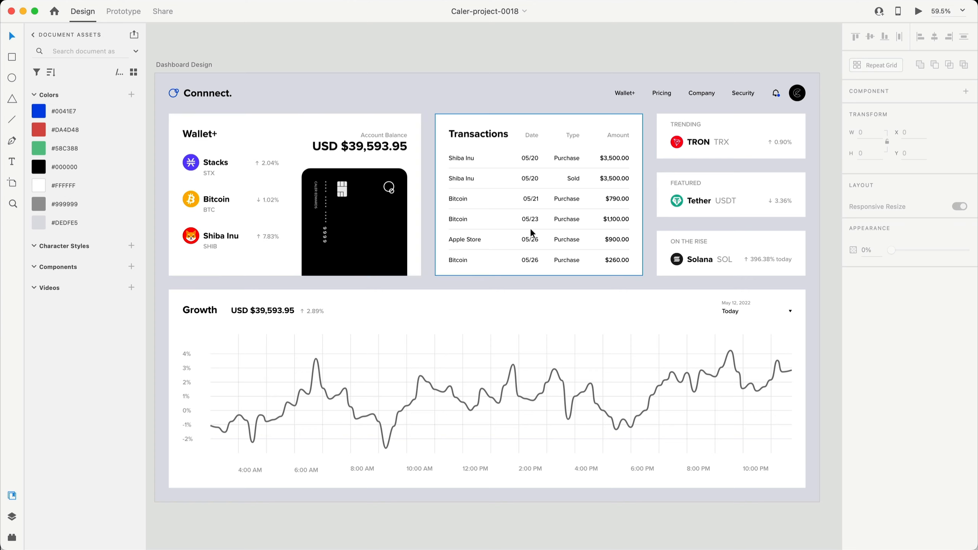
Change the mid-gray document color used for secondary text to the slightly bluish gray #94989A
click(536, 138)
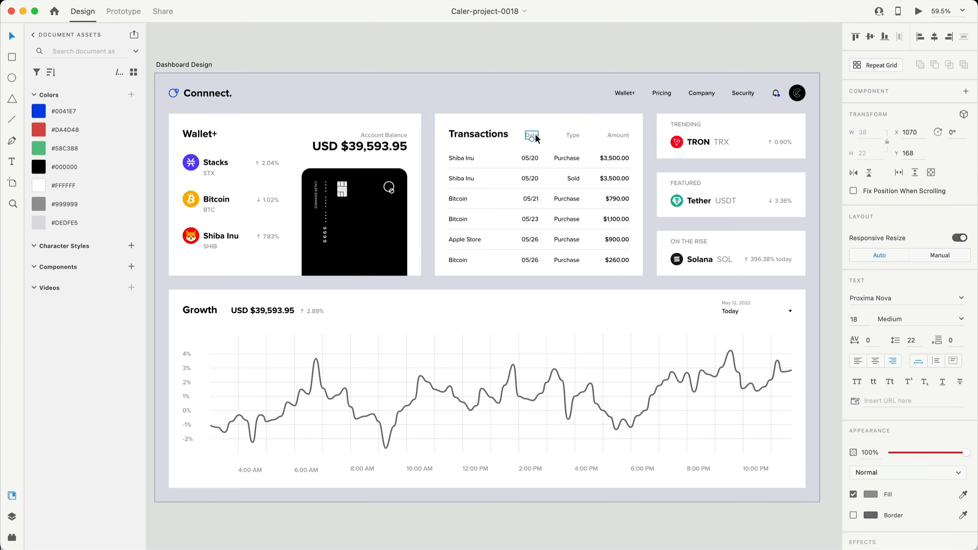
click(775, 142)
click(716, 46)
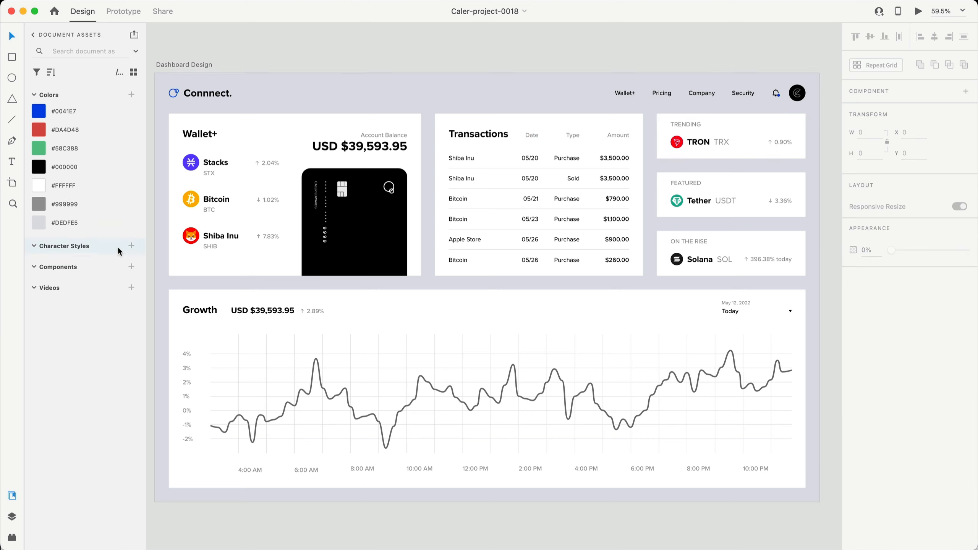
right_click(79, 203)
click(111, 223)
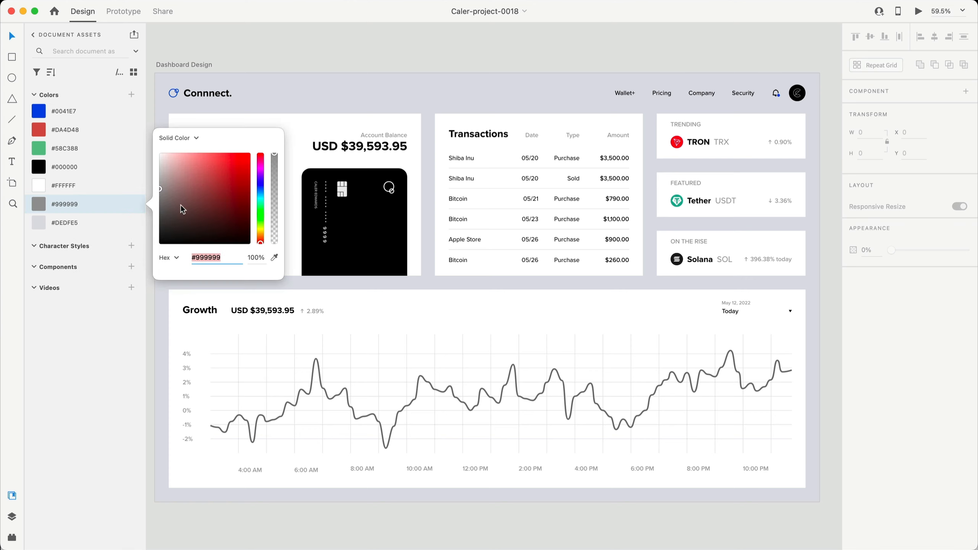
click(262, 191)
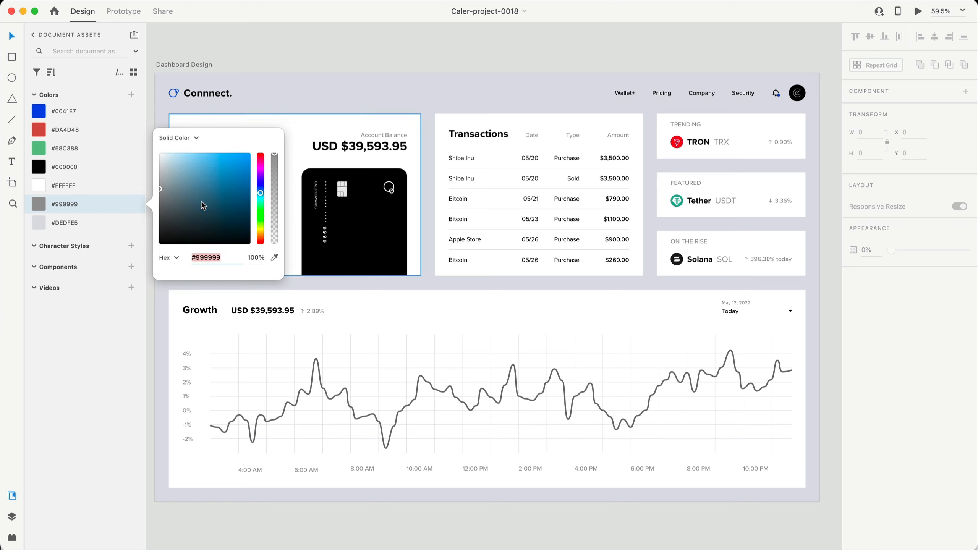
drag(162, 191, 163, 190)
click(473, 61)
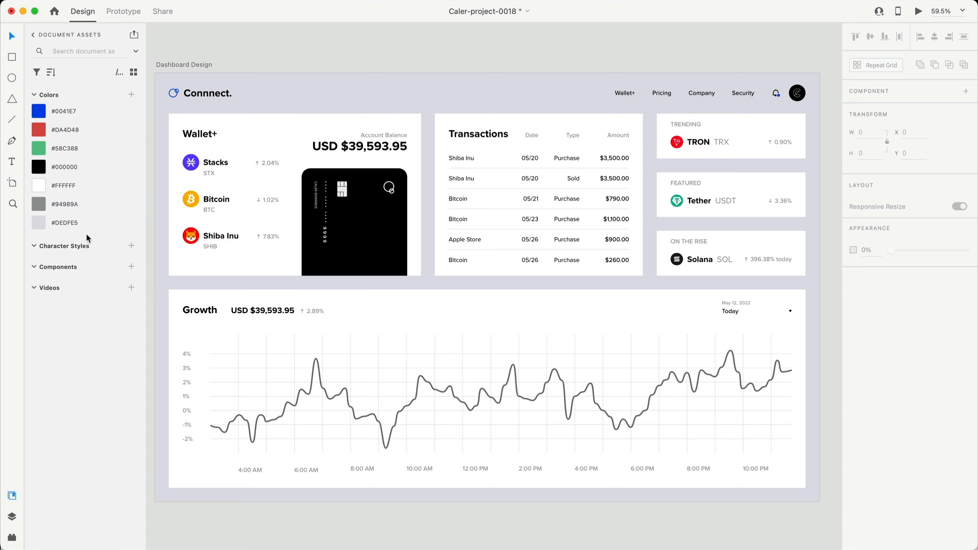
In the Wallet+ card, color the Stacks change arrow and percentage green #58C388 and the Bitcoin ones red #DA4D48
mouse_move(65, 209)
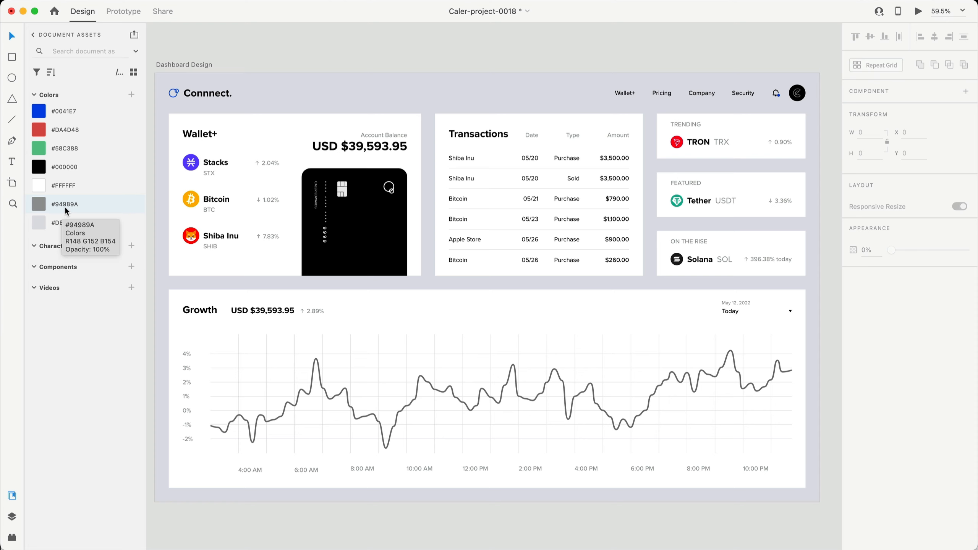
scroll(356, 134, up, 8)
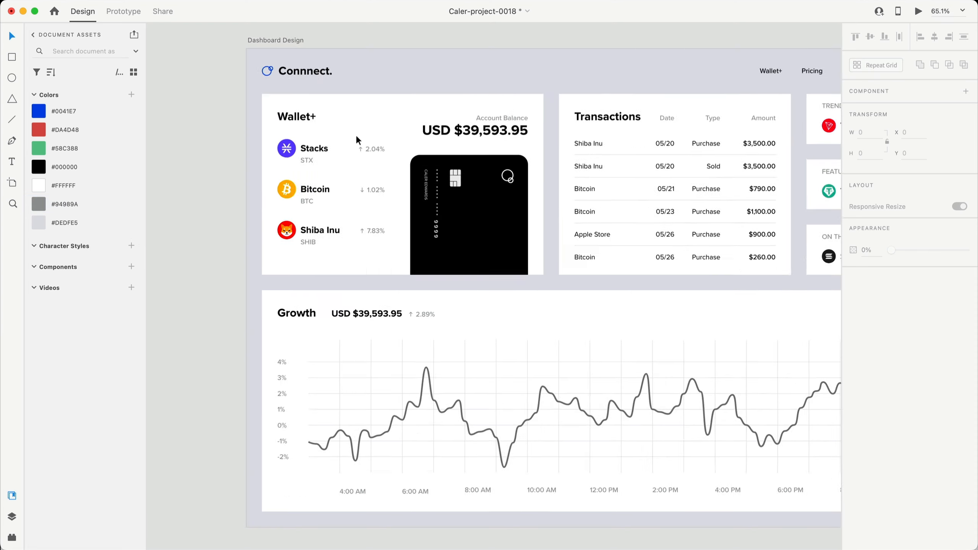
click(399, 151)
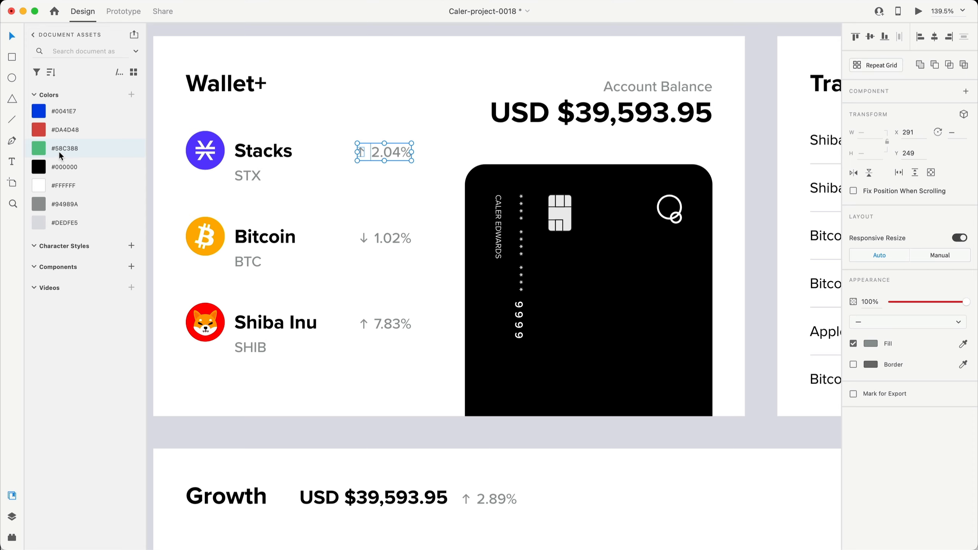
mouse_move(68, 152)
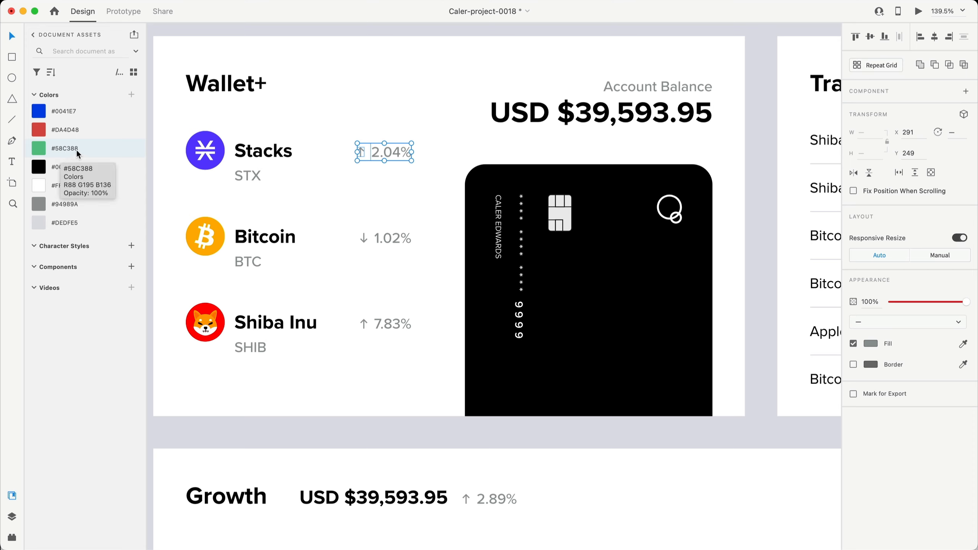
mouse_move(57, 135)
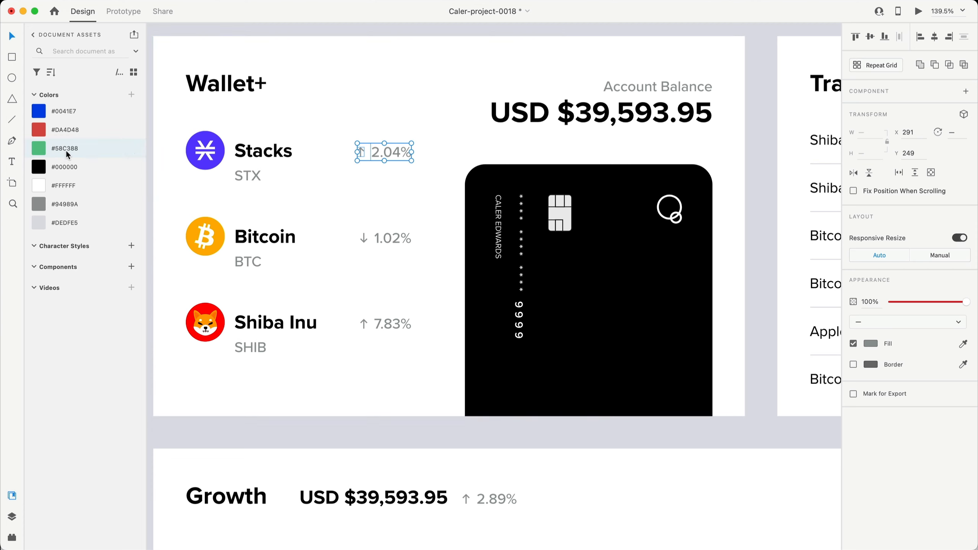
click(364, 238)
shift+click(392, 238)
click(64, 129)
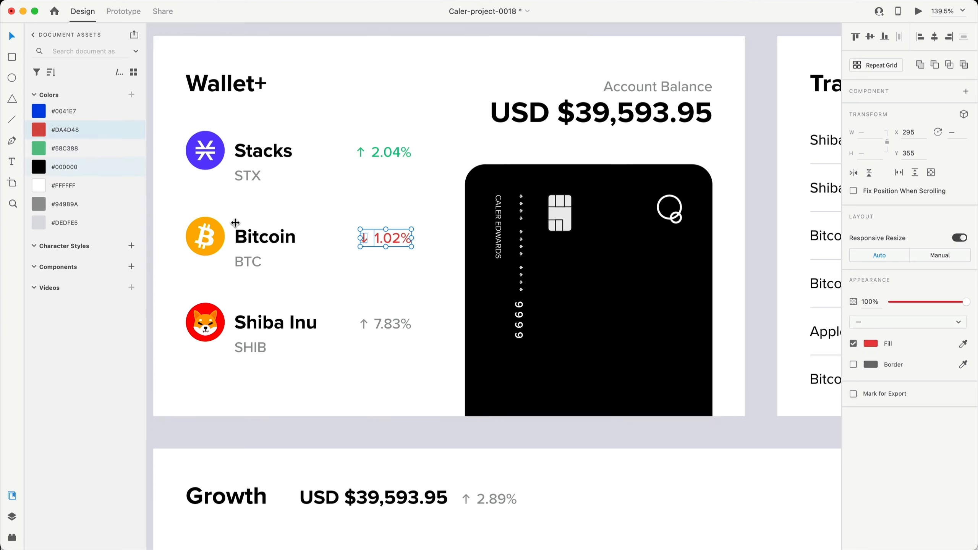
Color the arrows and percentages of Shiba Inu in the Wallet+ card and of the Growth heading green #58C388
click(365, 322)
click(364, 322)
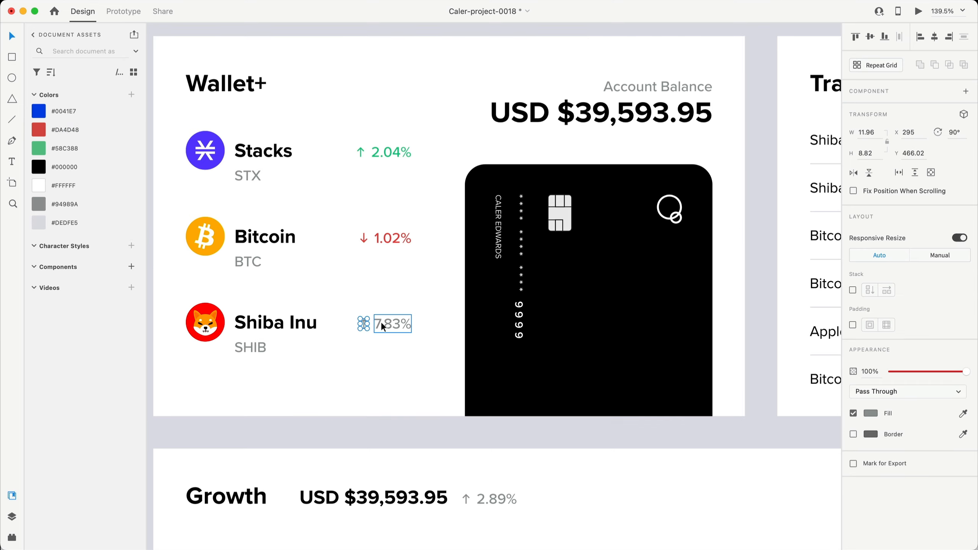
shift+click(380, 322)
click(43, 148)
click(466, 500)
Color the TRON and Solana change arrows and percentages green #58C388 and the Tether ones red #DA4D48
click(612, 264)
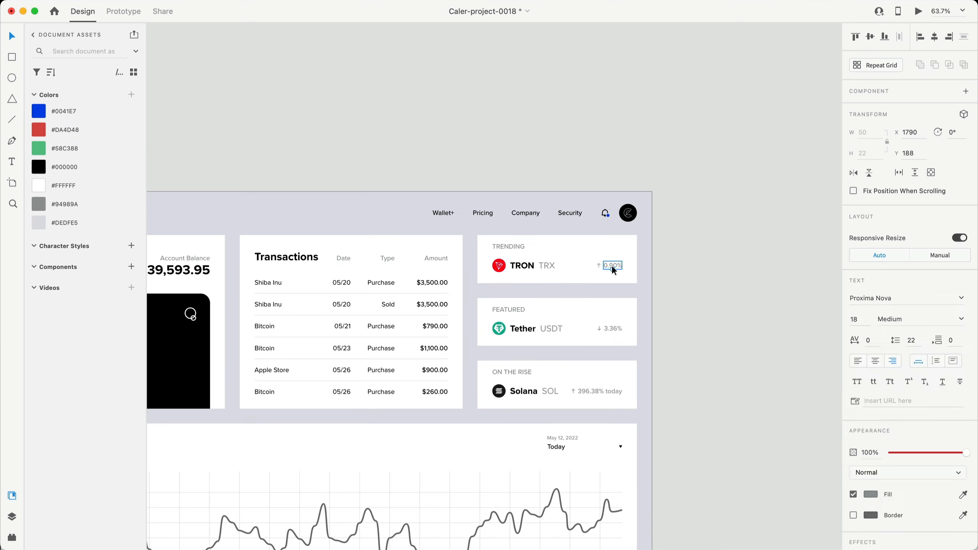
shift+click(573, 391)
shift+click(599, 391)
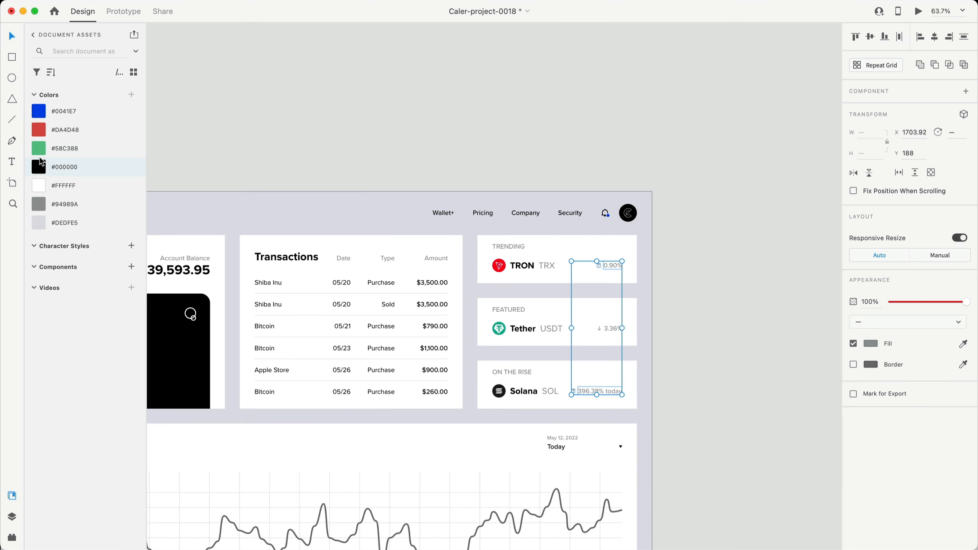
click(43, 148)
click(610, 328)
click(42, 130)
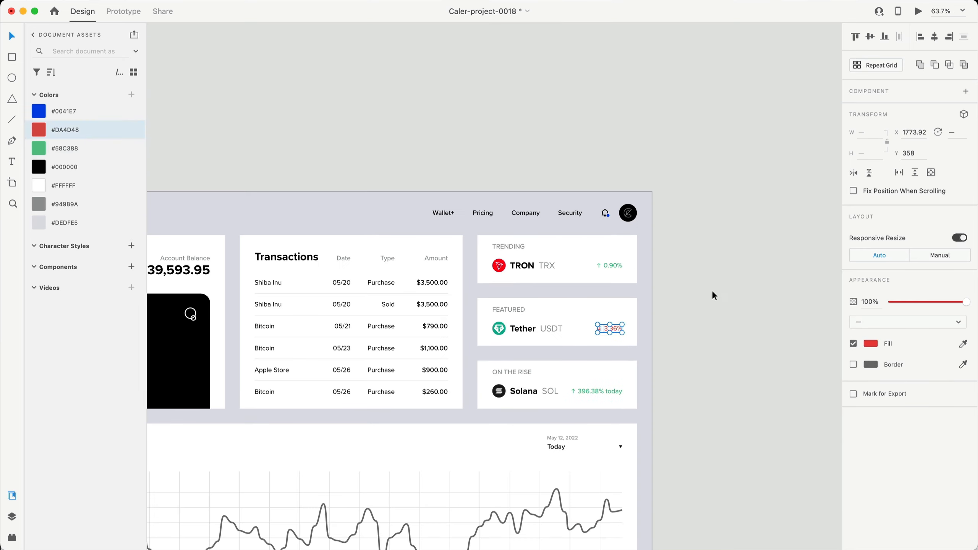
click(712, 292)
Ungroup the grid lines behind the Growth chart
scroll(712, 291, down, 3)
scroll(690, 382, right, 3)
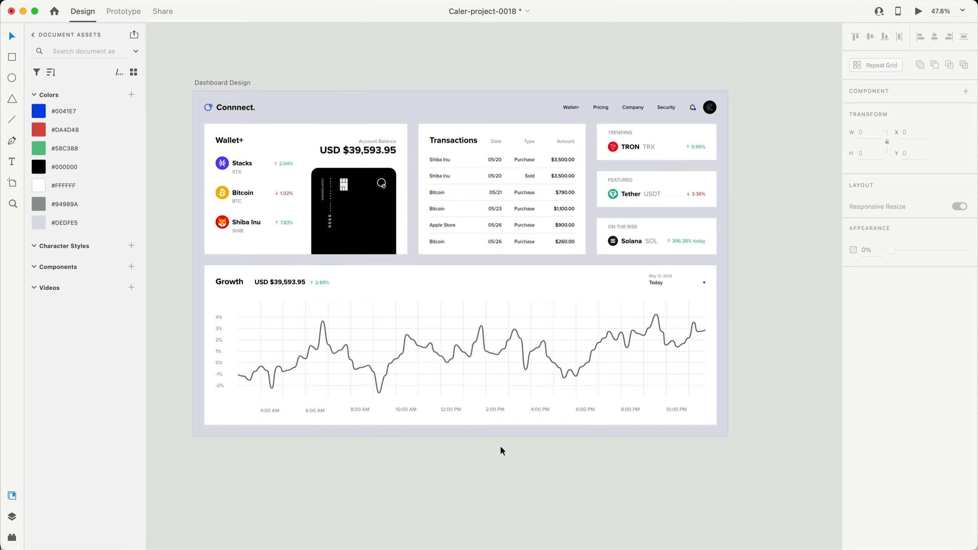
scroll(500, 445, up, 4)
scroll(568, 471, up, 3)
click(560, 221)
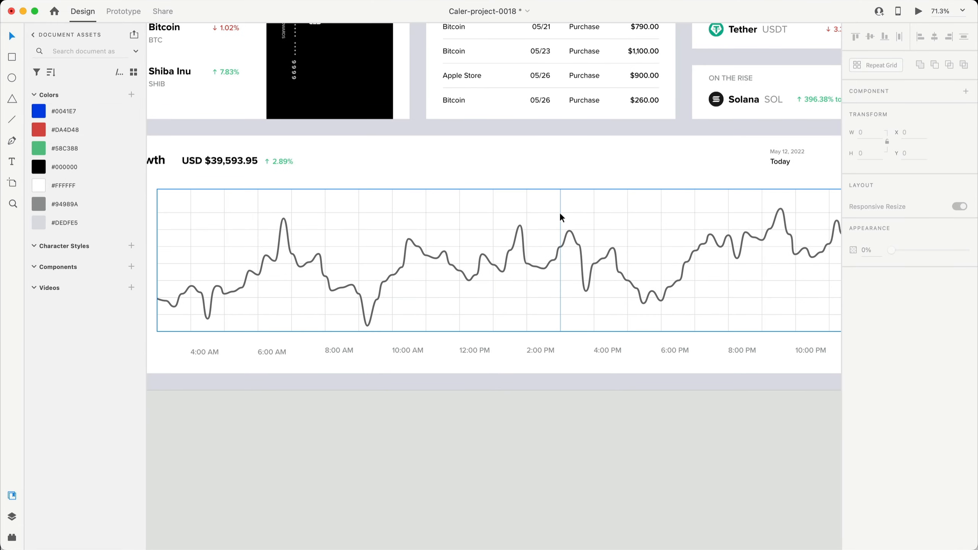
scroll(271, 209, left, 3)
scroll(312, 197, up, 4)
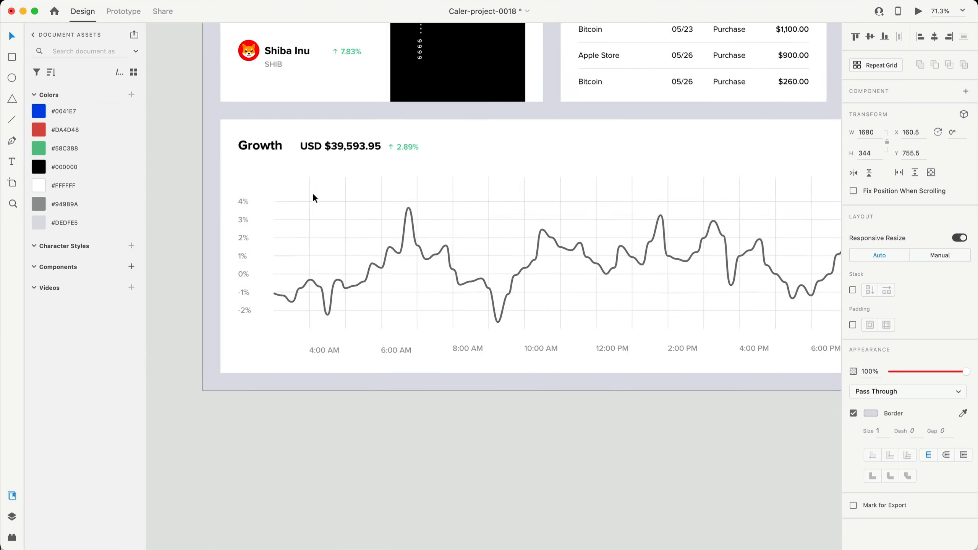
scroll(297, 212, up, 3)
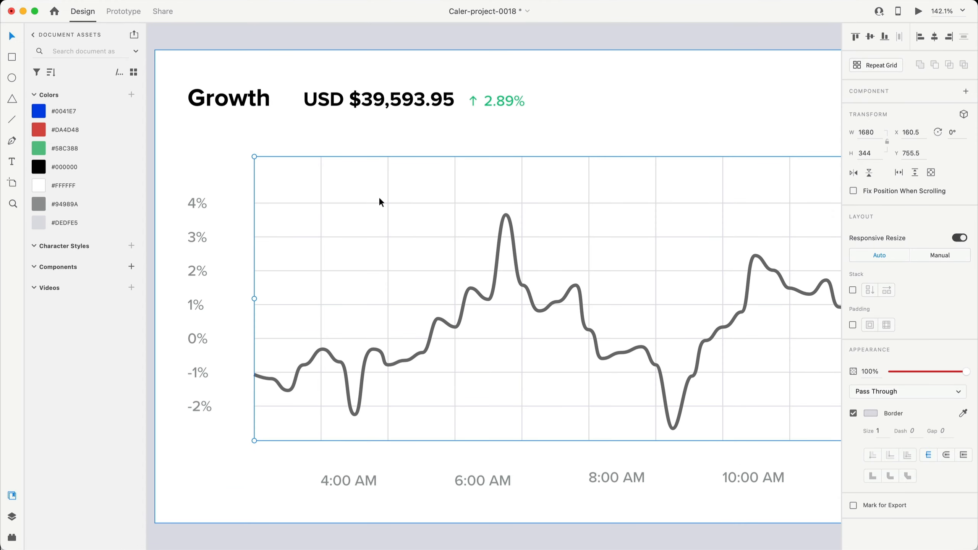
key(super+shift+g)
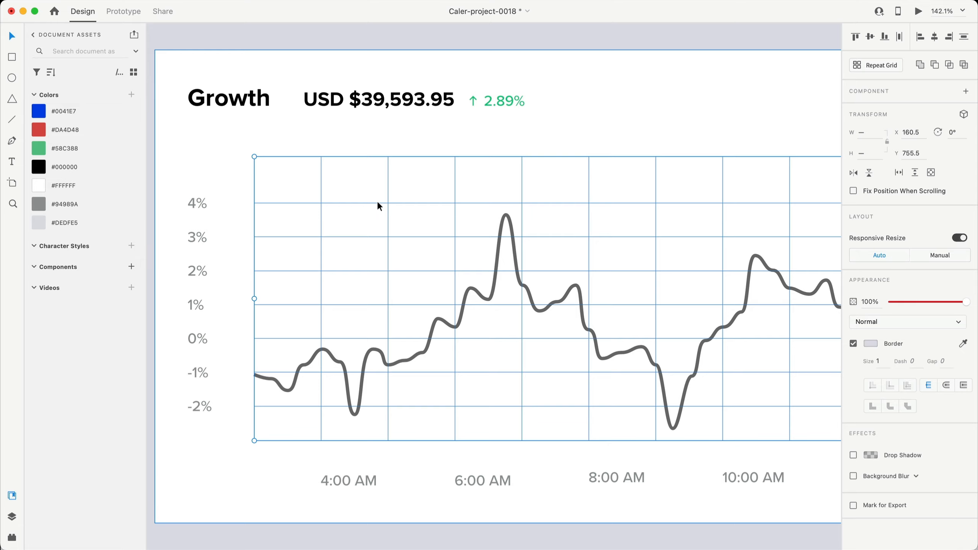
Outline the strokes of the Growth chart's grid lines and unite them into a single shape with the Add operation
scroll(378, 200, down, 6)
scroll(670, 194, right, 2)
scroll(575, 191, left, 2)
scroll(575, 191, down, 1)
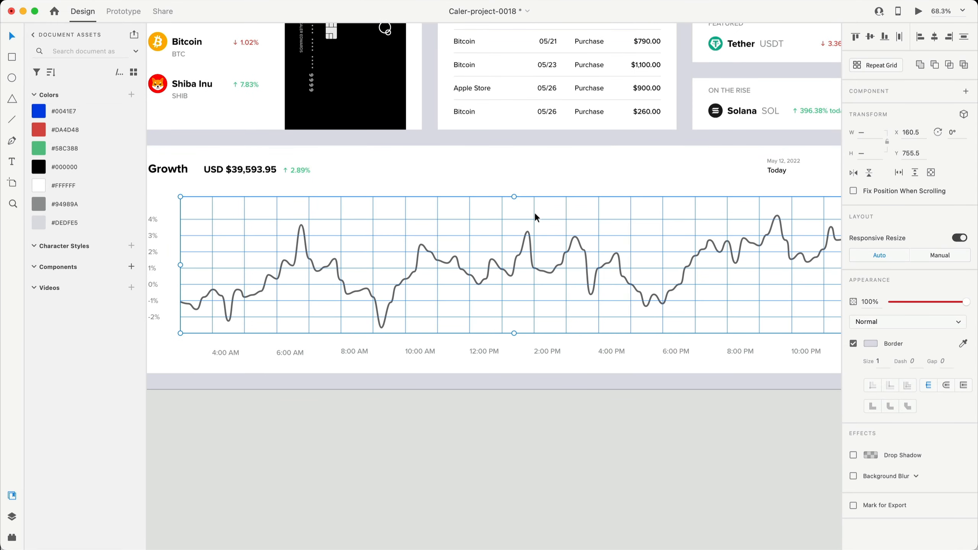
right_click(535, 214)
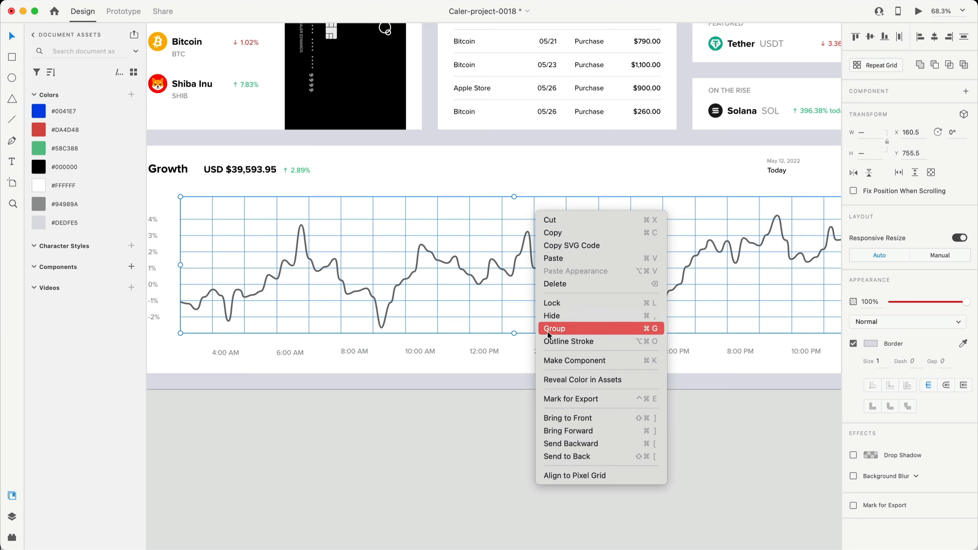
click(582, 344)
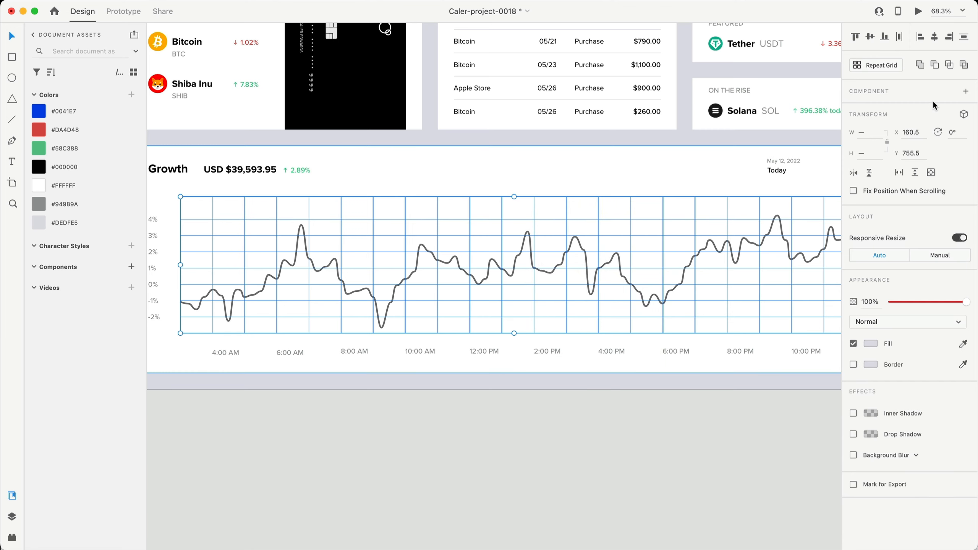
click(920, 64)
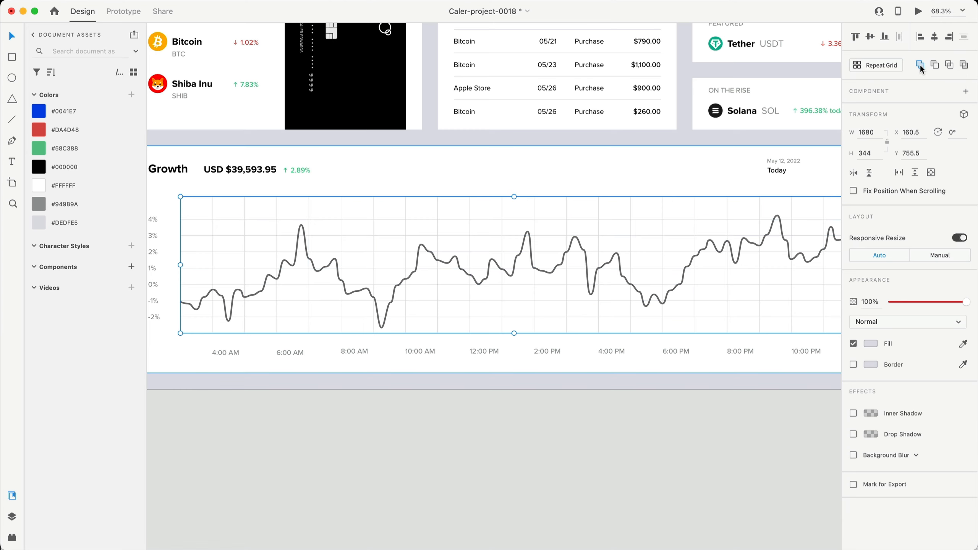
click(631, 219)
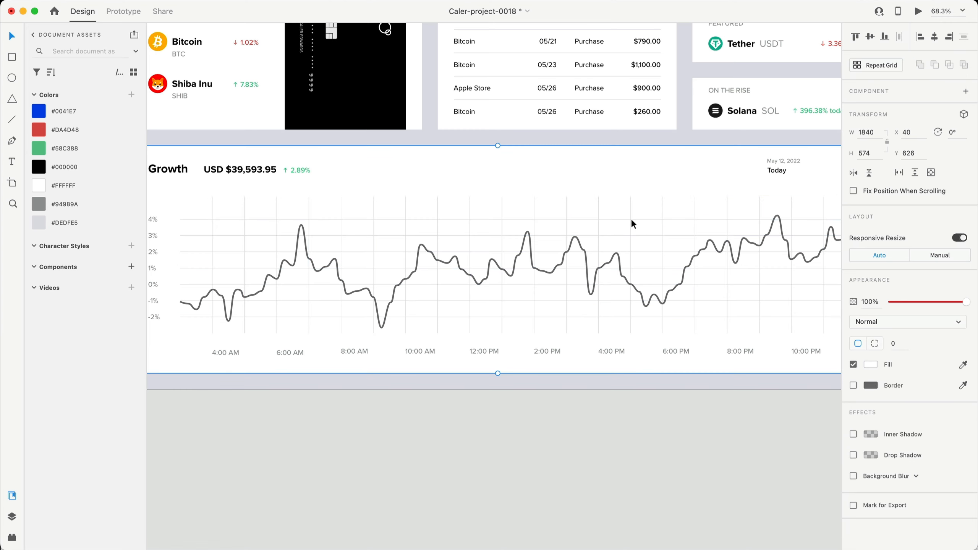
key(Escape)
Change the Growth chart grid's fill to a linear gradient with both end stops set to #DEDFE5
scroll(629, 219, right, 1)
click(552, 222)
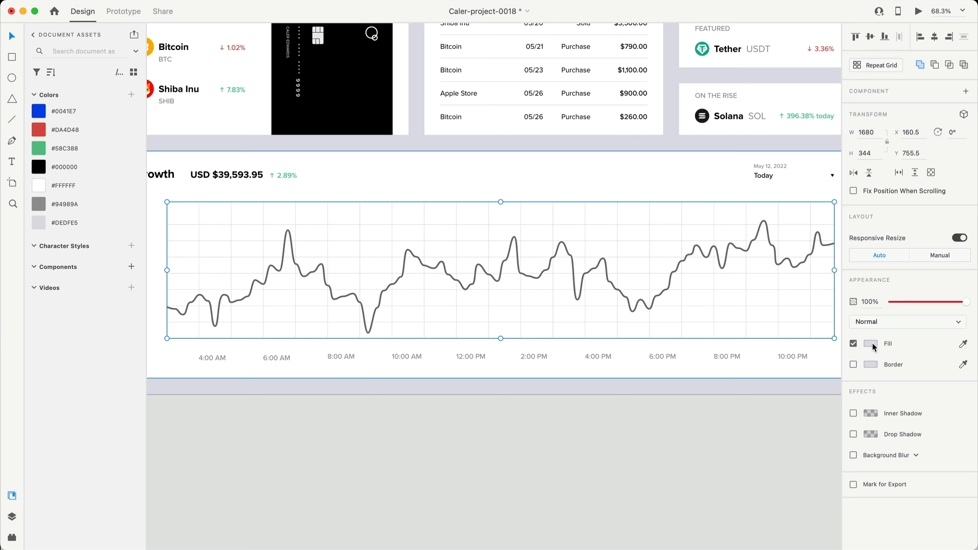
click(871, 343)
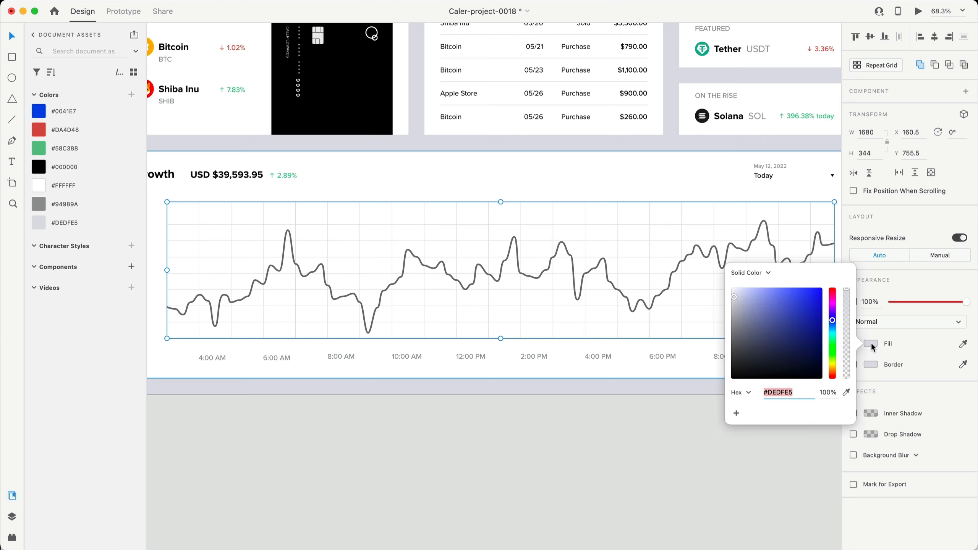
click(769, 273)
click(752, 285)
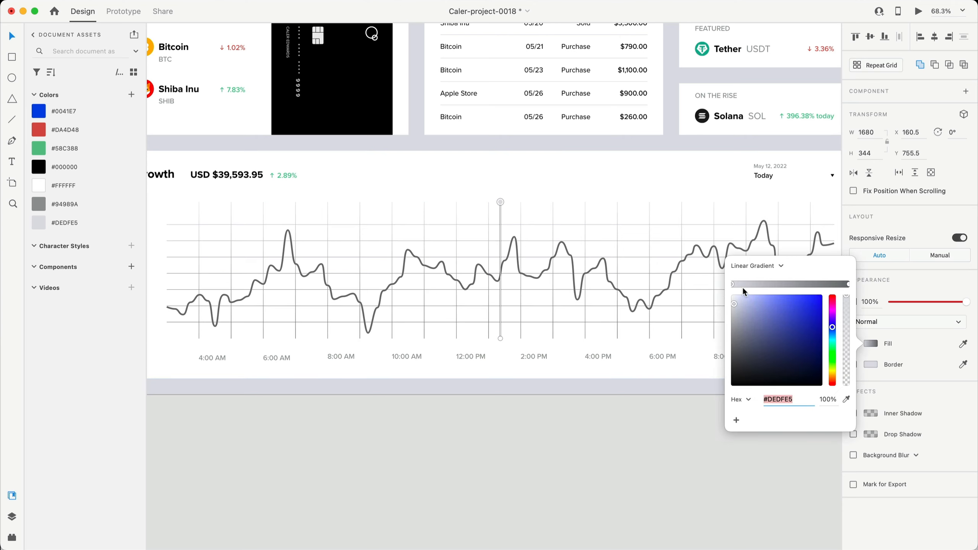
click(848, 284)
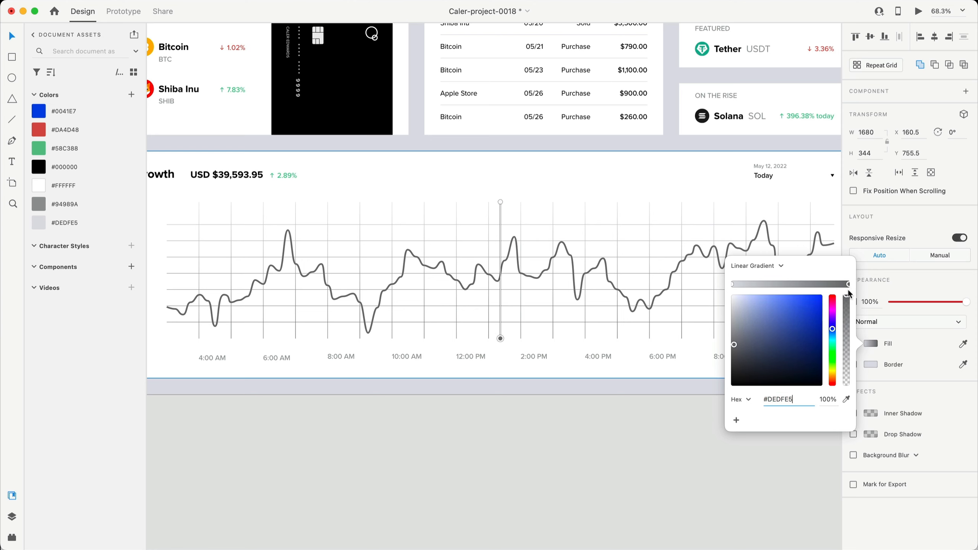
key(Return)
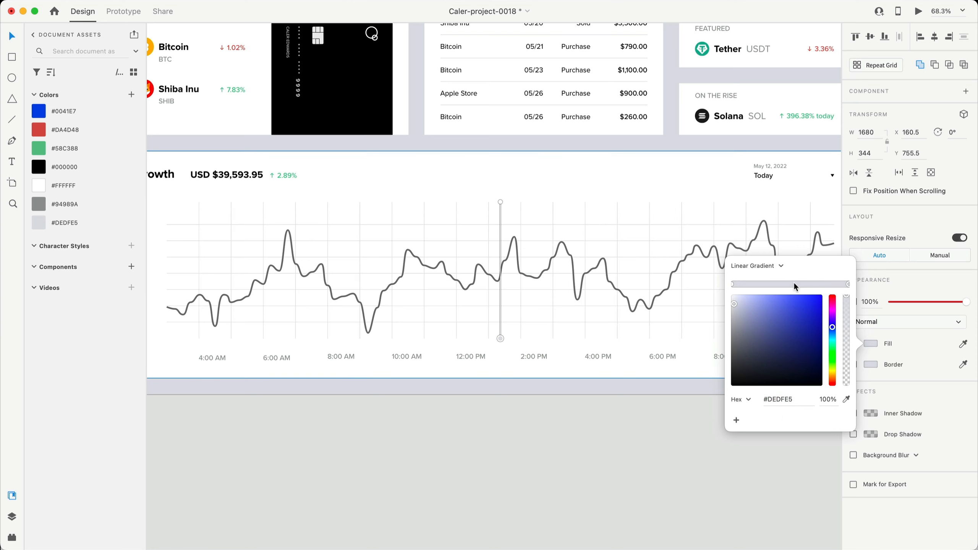
Add a middle stop to the grid's gradient and lower both end stops to 0% opacity so the grid fades out vertically
click(790, 284)
click(731, 283)
drag(846, 296, 846, 403)
click(848, 284)
drag(846, 297, 842, 397)
scroll(506, 264, up, 10)
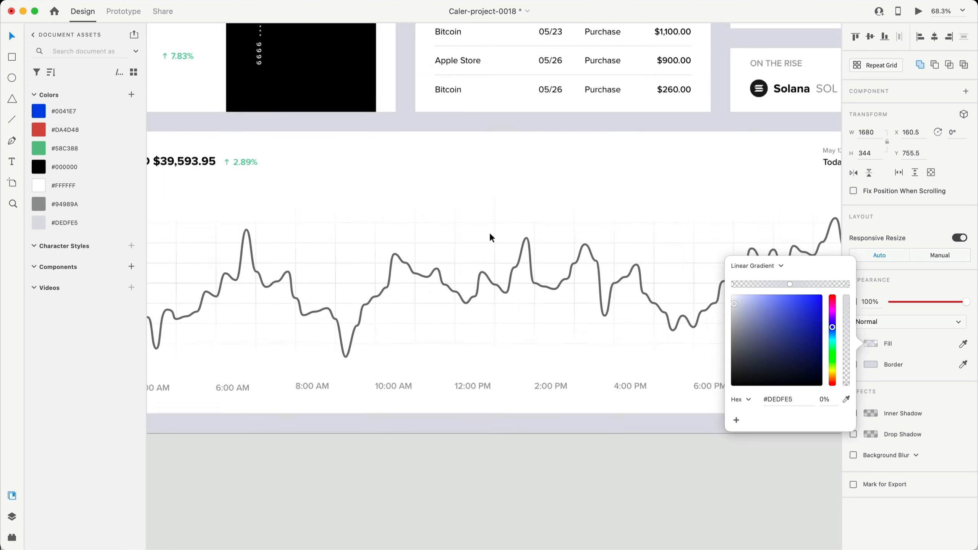
scroll(496, 236, up, 10)
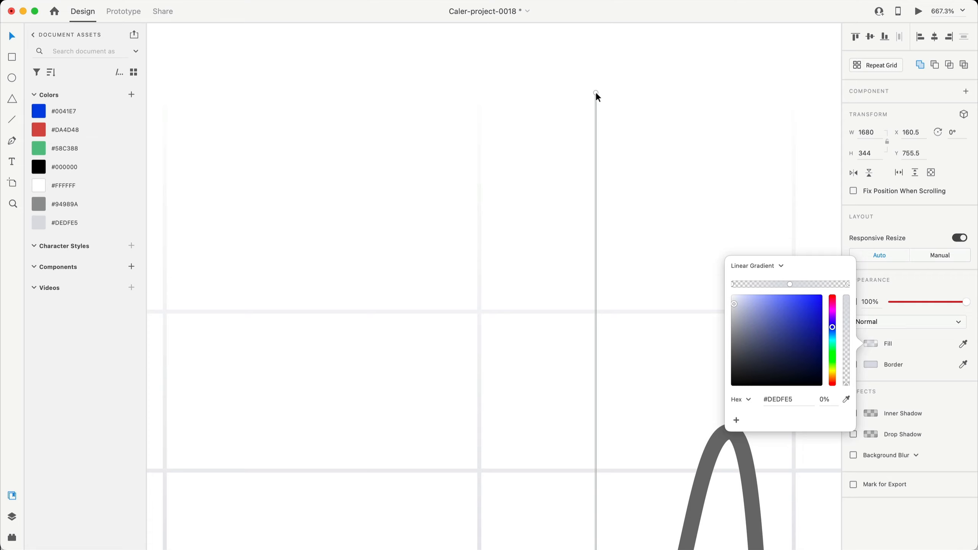
scroll(544, 273, down, 6)
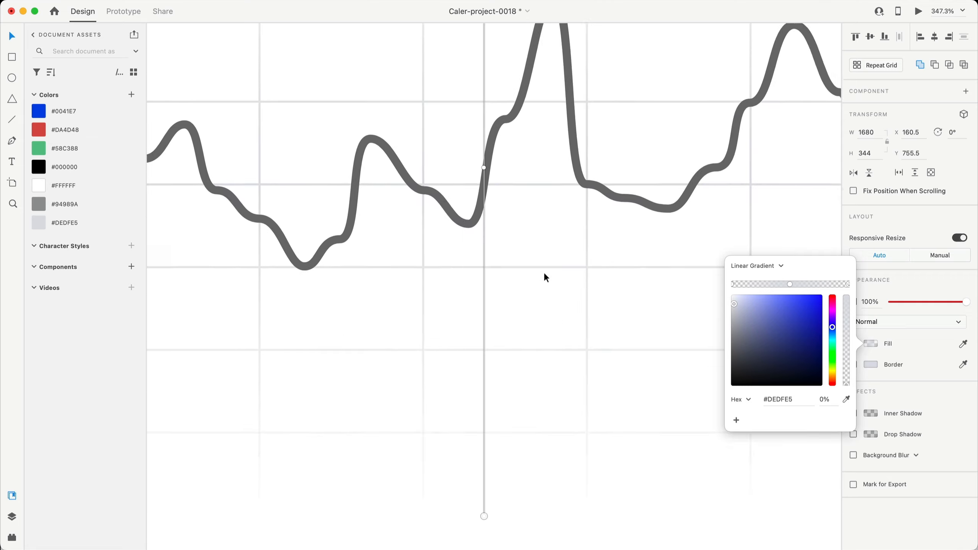
scroll(537, 281, down, 6)
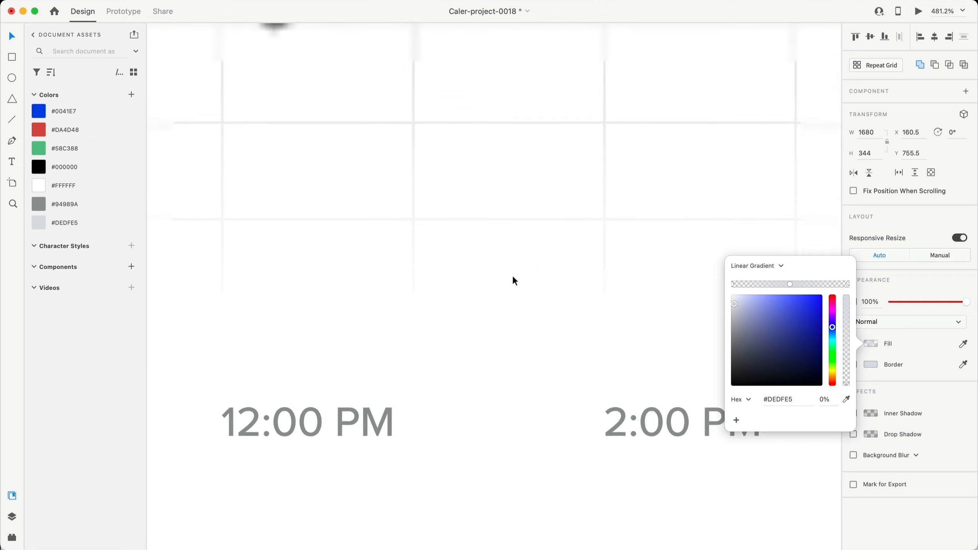
scroll(534, 308, down, 4)
click(566, 468)
Apply the blue document color #0041E7 to the border of the Growth chart's line
scroll(566, 468, down, 1)
scroll(660, 482, right, 1)
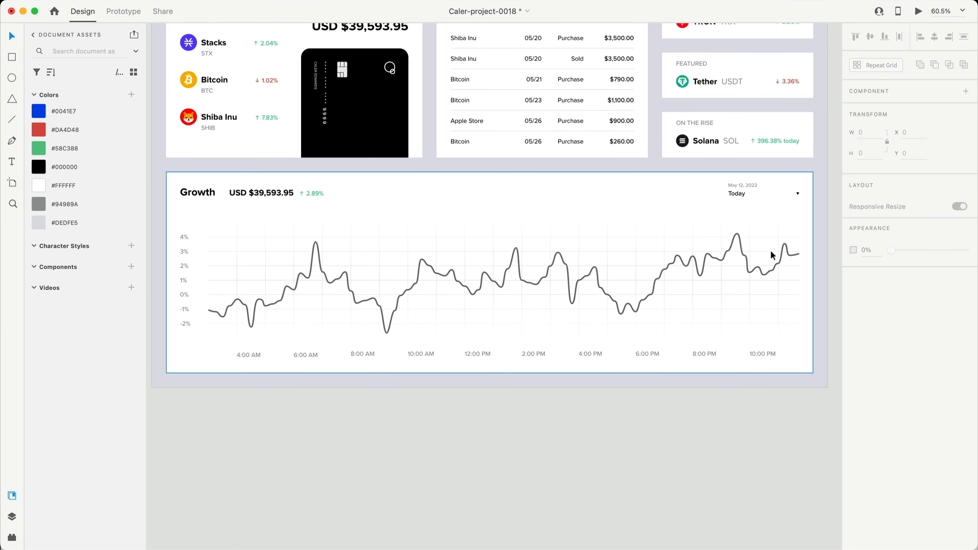
click(790, 254)
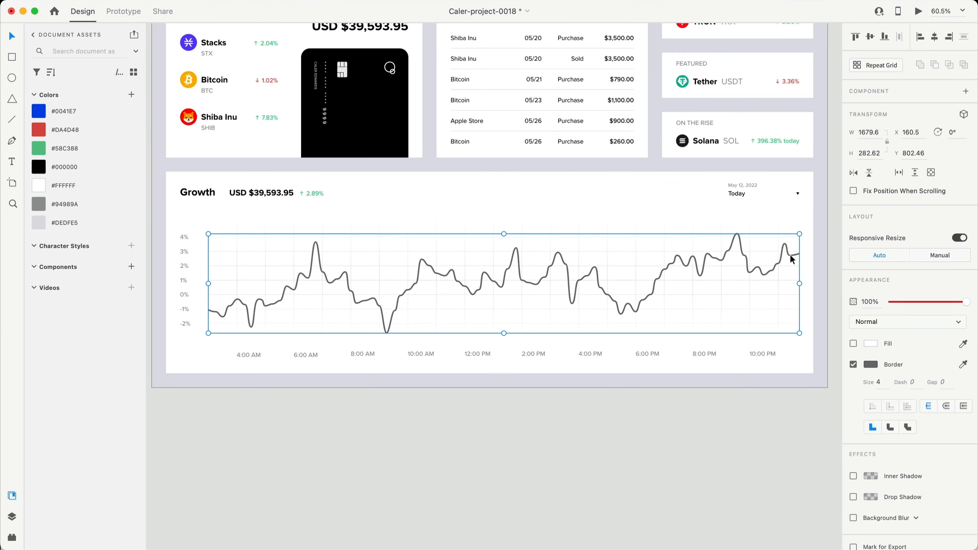
right_click(74, 108)
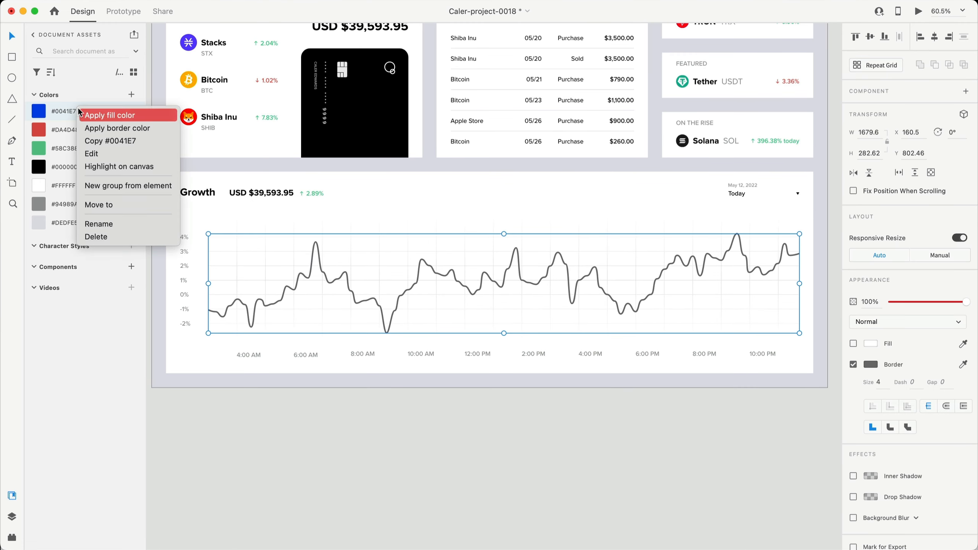
click(99, 128)
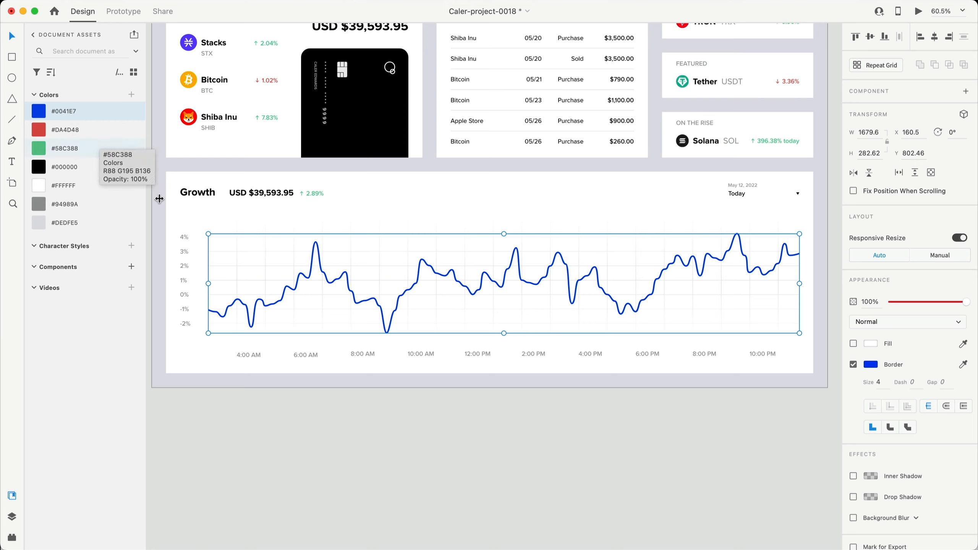
click(687, 485)
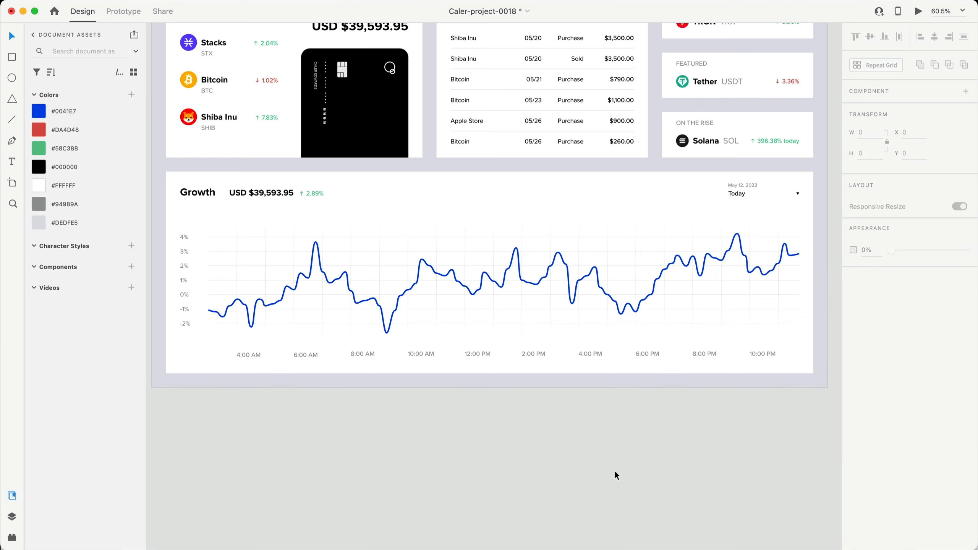
scroll(728, 398, right, 3)
scroll(721, 391, up, 5)
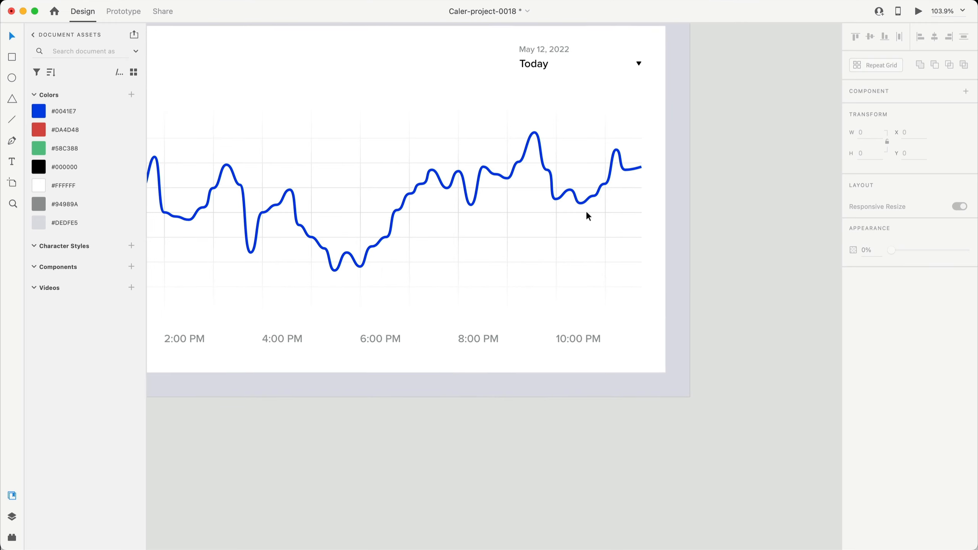
With the Pen tool, extend a duplicate of the Growth chart's line from its first point straight down to the guide below -2%
click(596, 195)
scroll(597, 199, left, 3)
scroll(597, 198, down, 3)
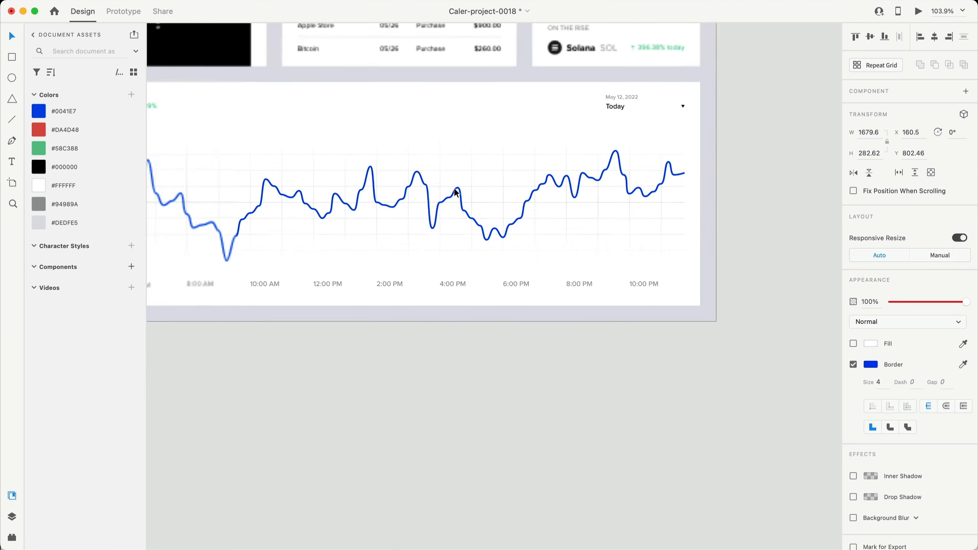
scroll(459, 194, down, 3)
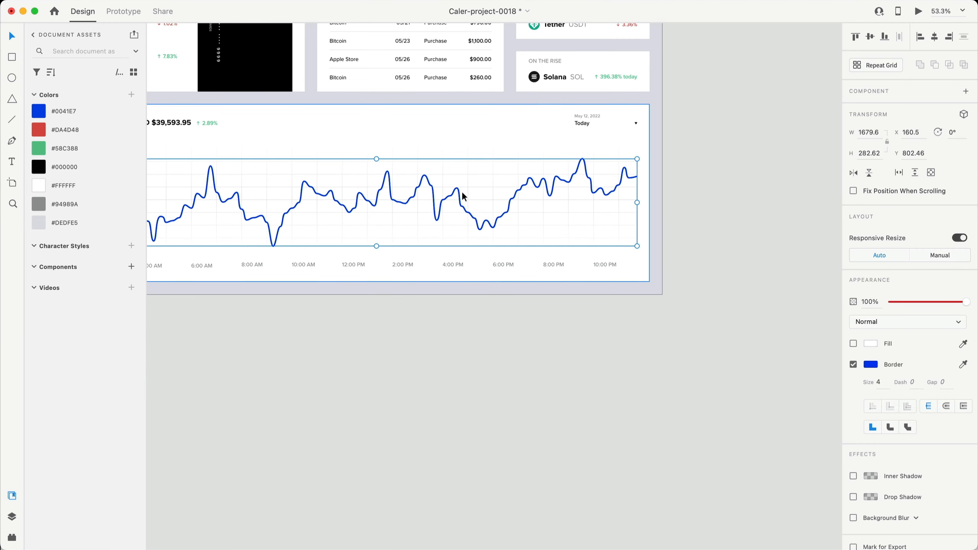
scroll(385, 223, left, 3)
scroll(331, 209, up, 5)
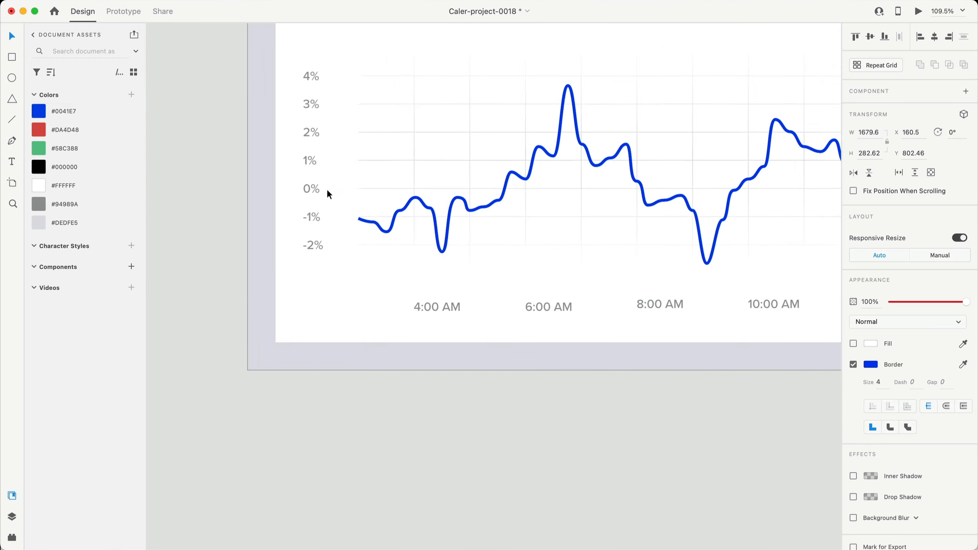
scroll(341, 401, up, 5)
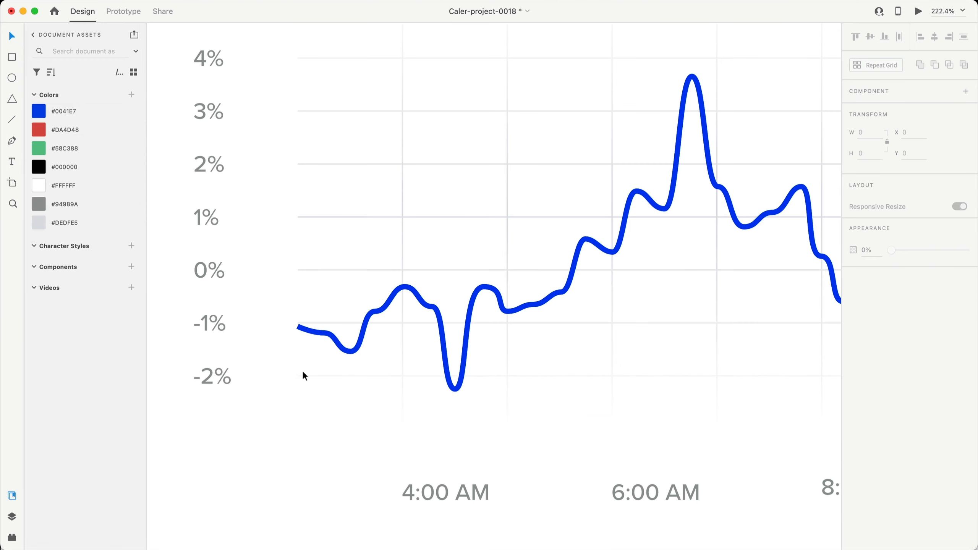
click(305, 296)
key(p)
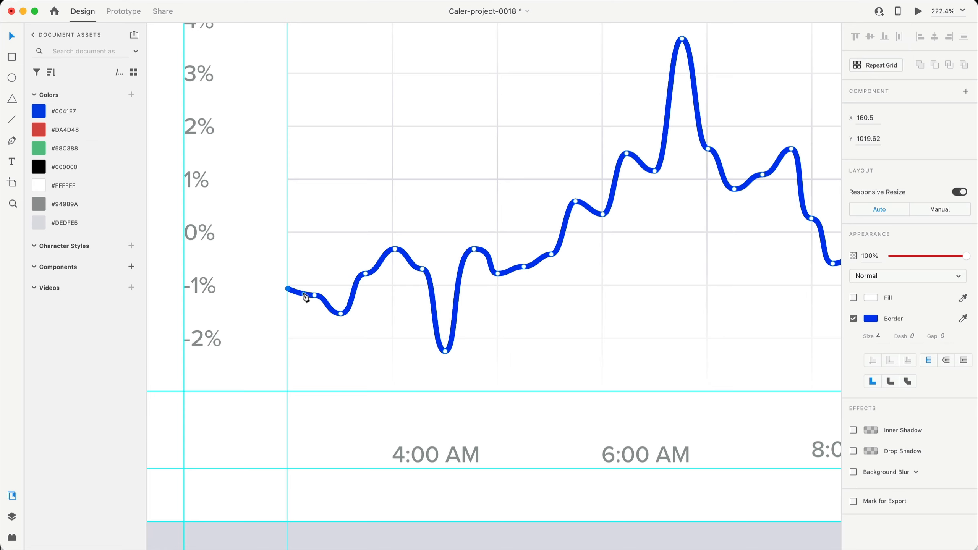
click(288, 289)
click(288, 392)
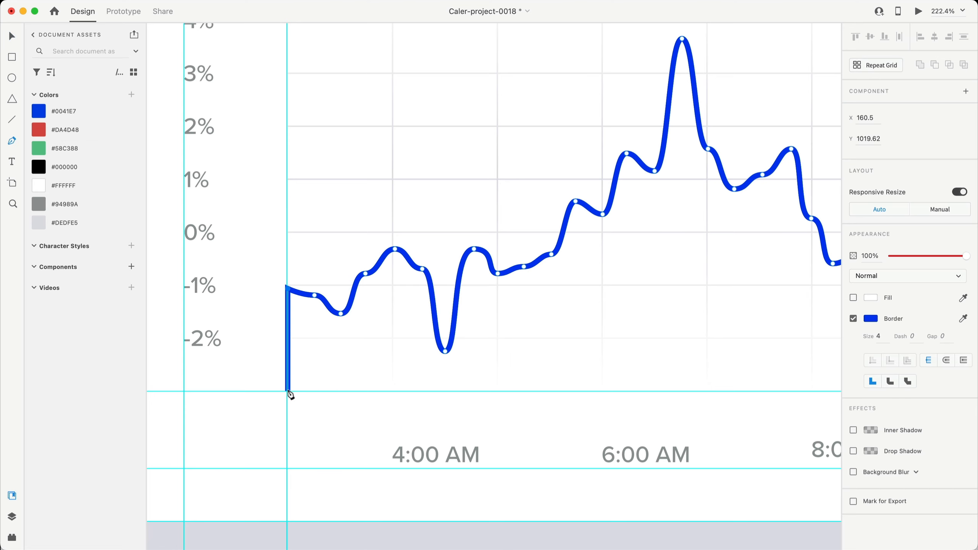
Continue the path along the guide to the chart's far edge and close it at the line's last point
scroll(399, 393, right, 20)
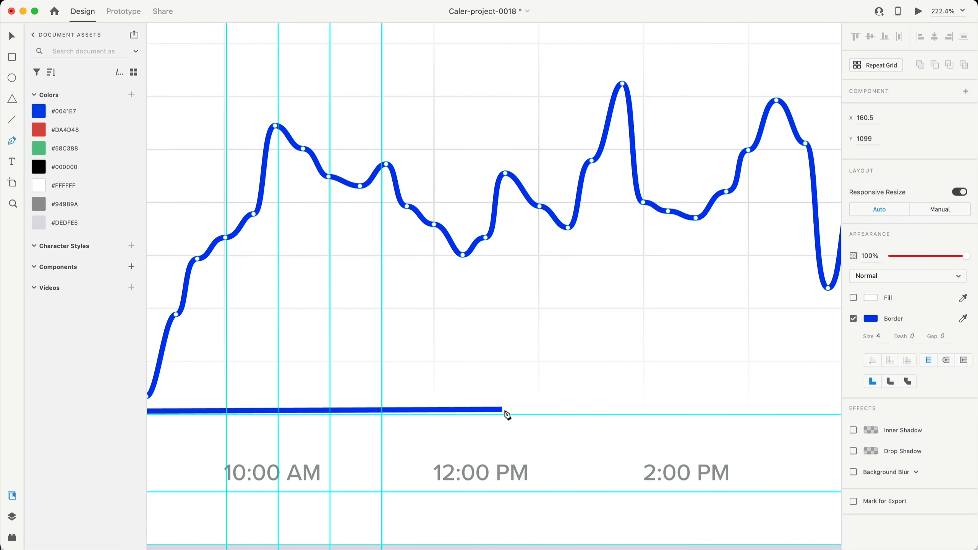
scroll(546, 424, right, 20)
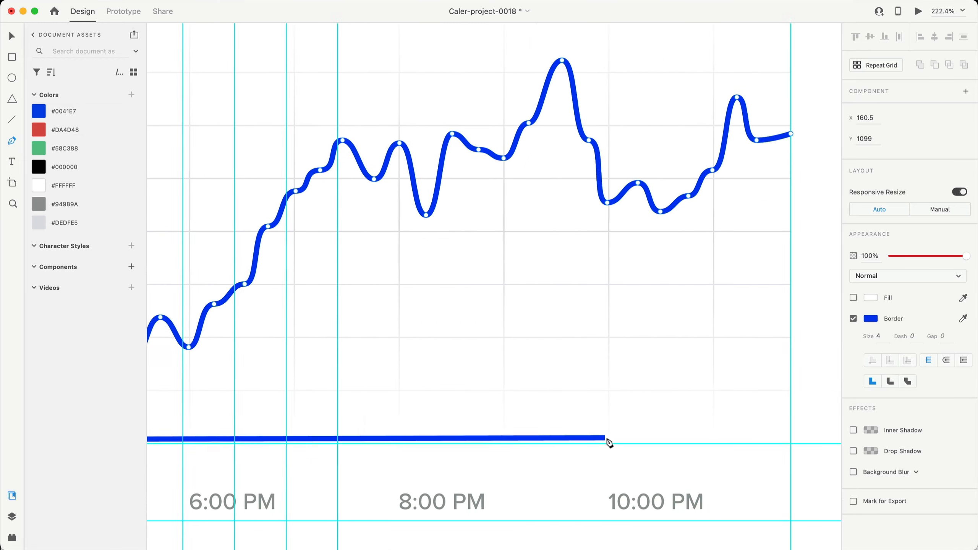
click(683, 444)
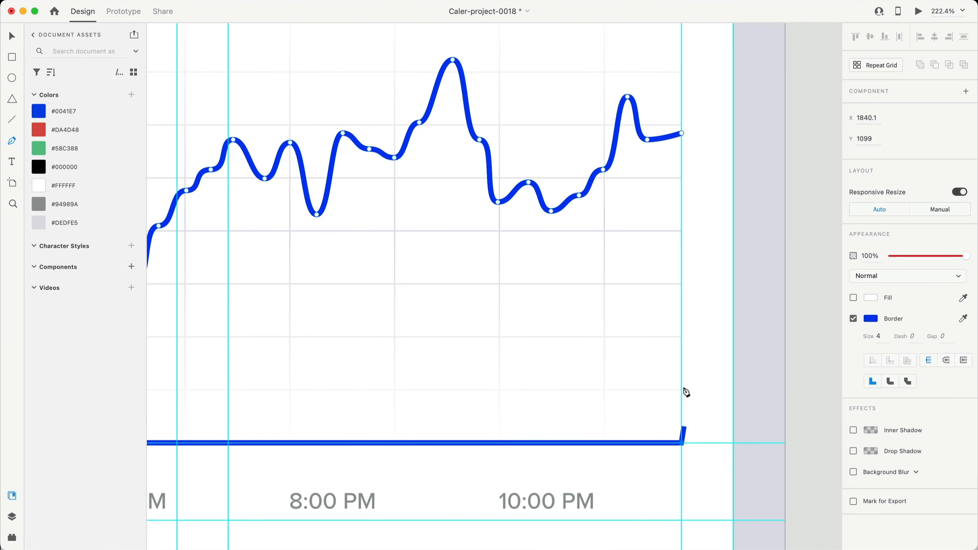
click(682, 133)
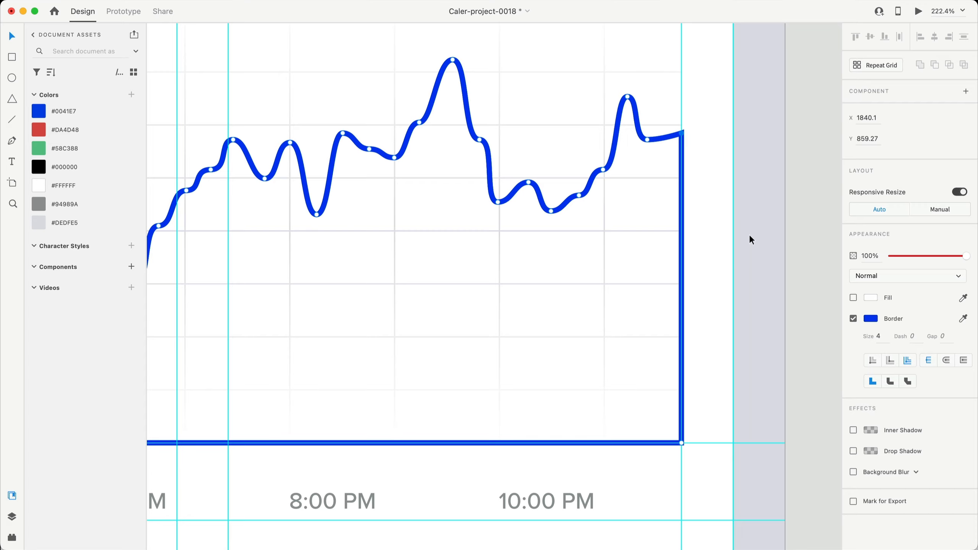
Turn on the closed chart area's fill, turn off its border and make the fill grey
scroll(613, 341, down, 8)
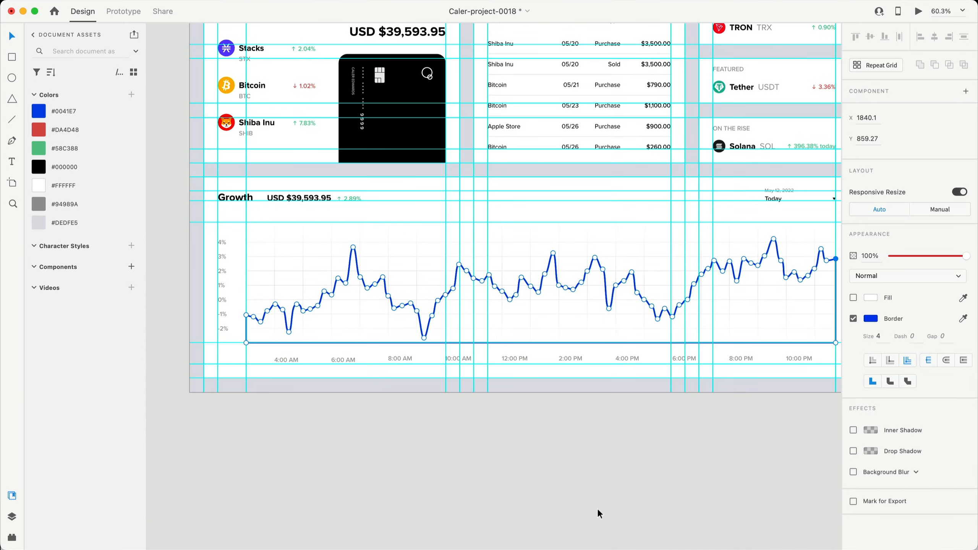
click(854, 298)
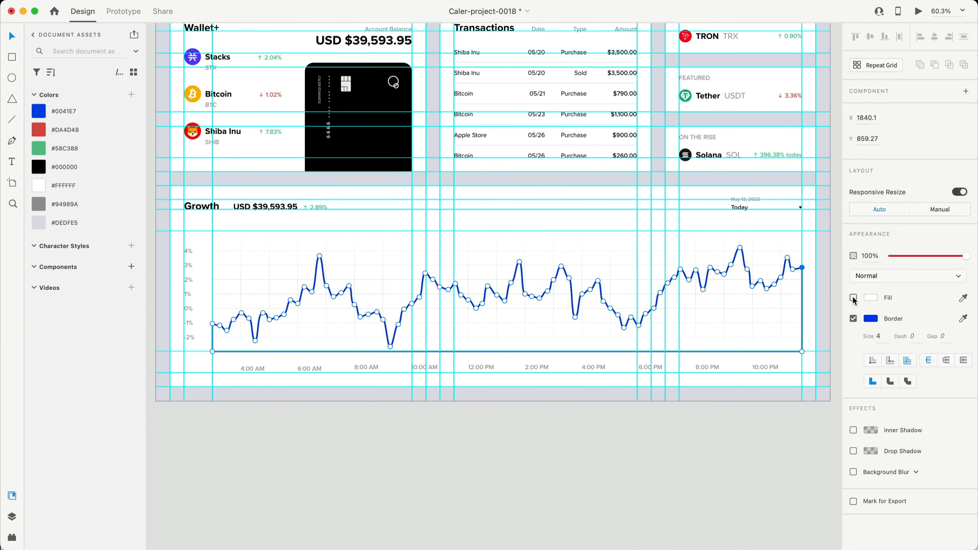
click(853, 318)
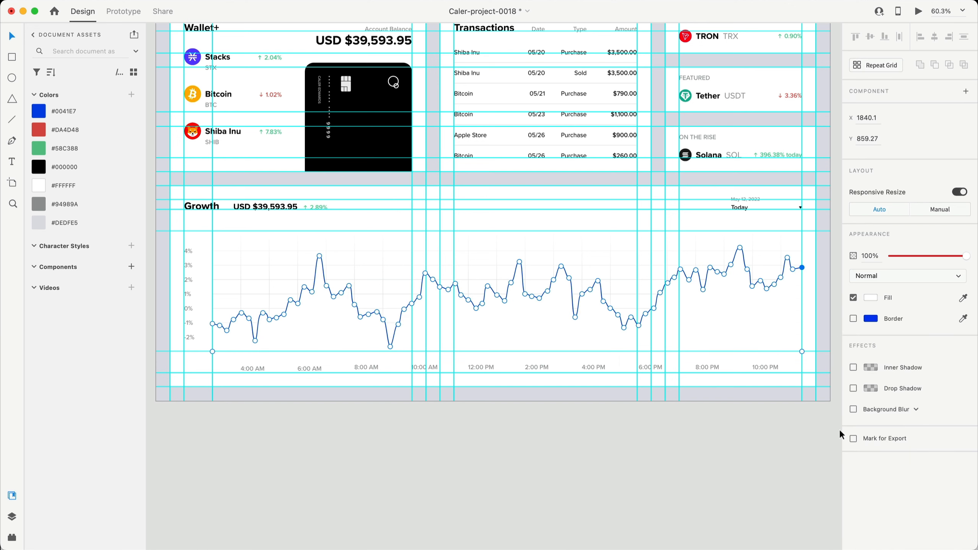
click(871, 298)
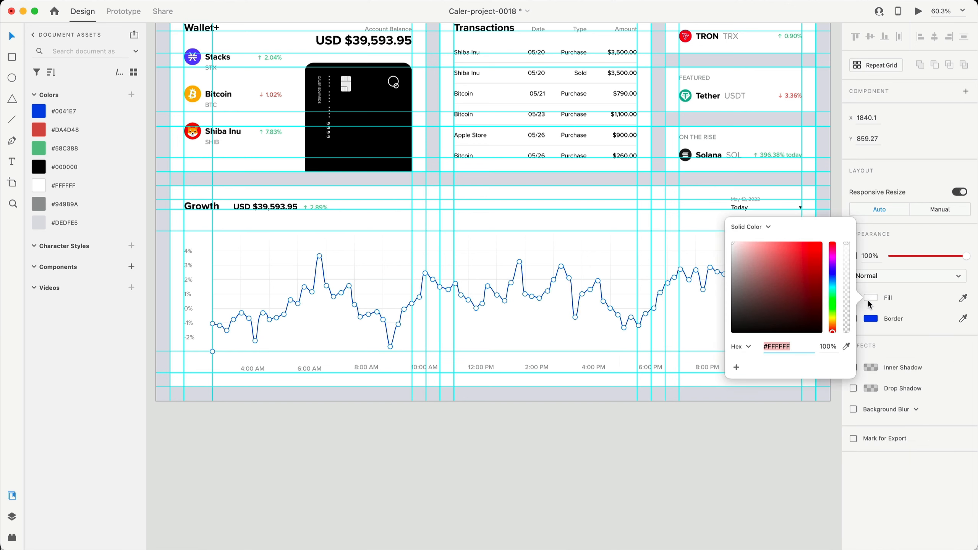
click(745, 291)
click(688, 479)
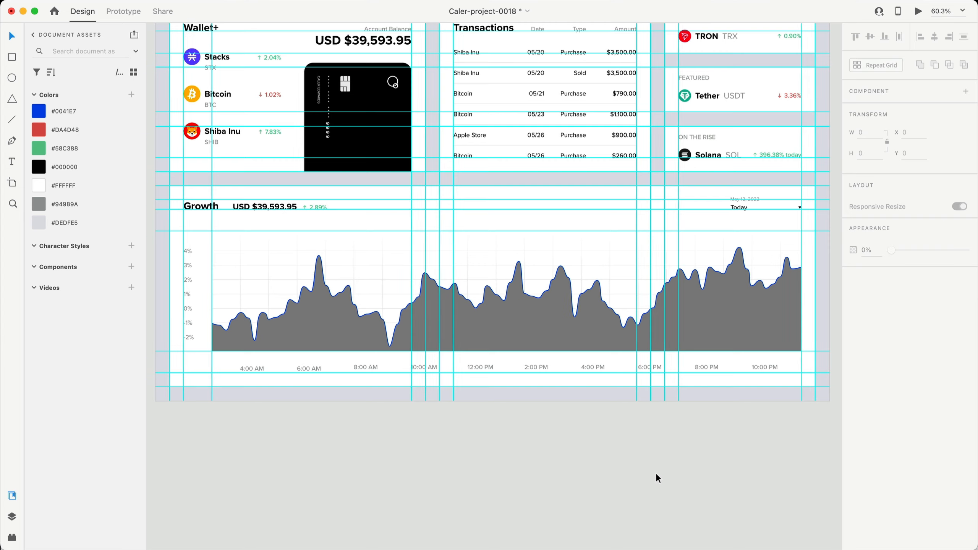
Examine how the filled area sits beneath the Growth chart's line, both up close and within the whole dashboard
scroll(656, 472, right, 2)
scroll(515, 335, up, 5)
click(516, 332)
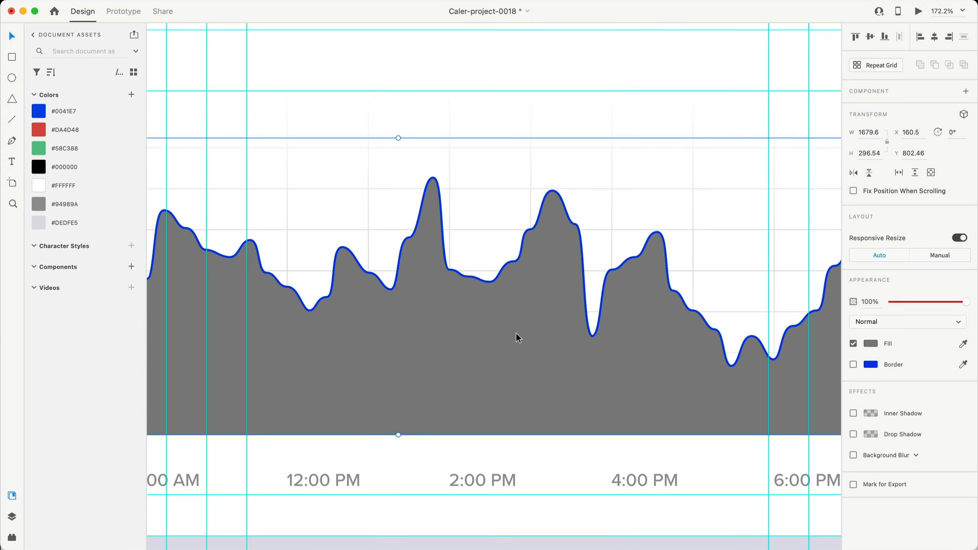
scroll(516, 334, down, 6)
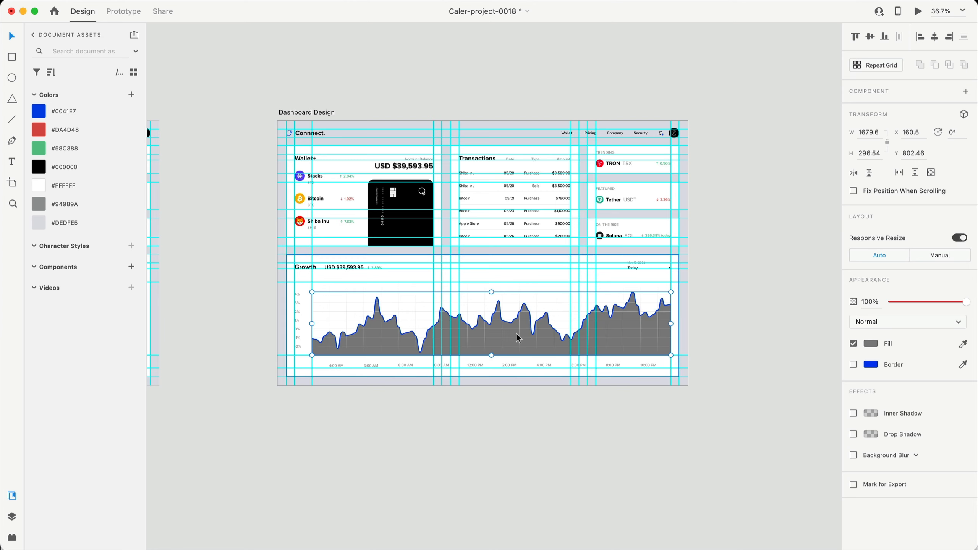
scroll(519, 338, up, 4)
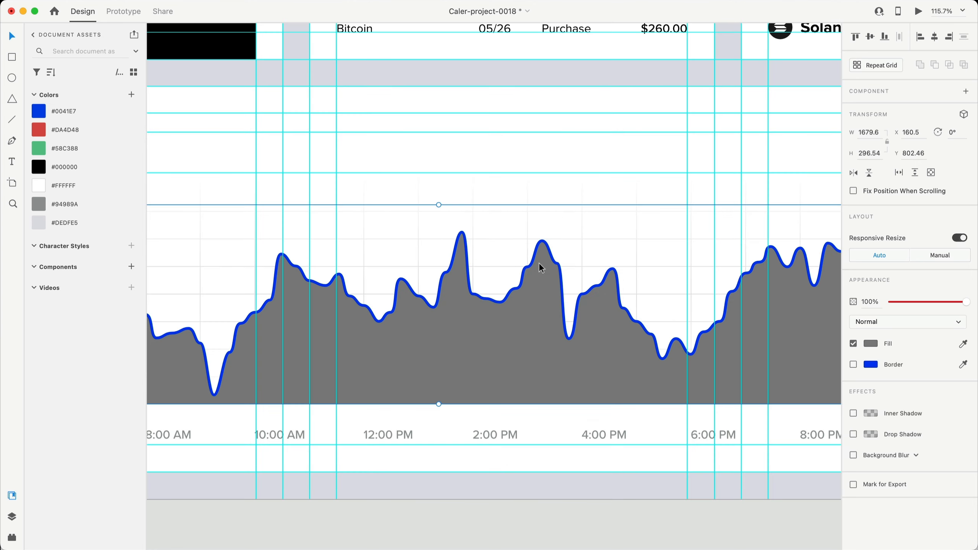
scroll(541, 268, up, 2)
scroll(505, 540, up, 5)
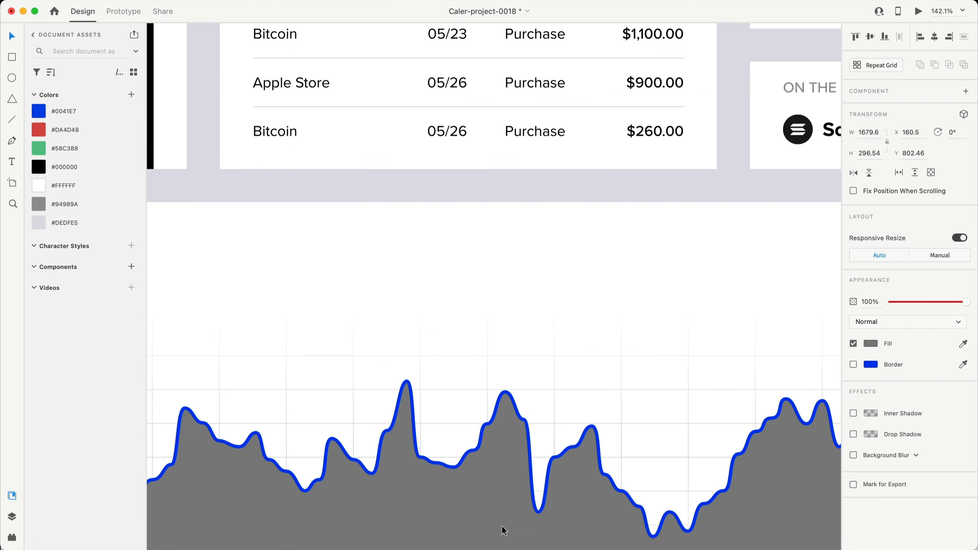
scroll(502, 525, down, 5)
scroll(560, 268, up, 6)
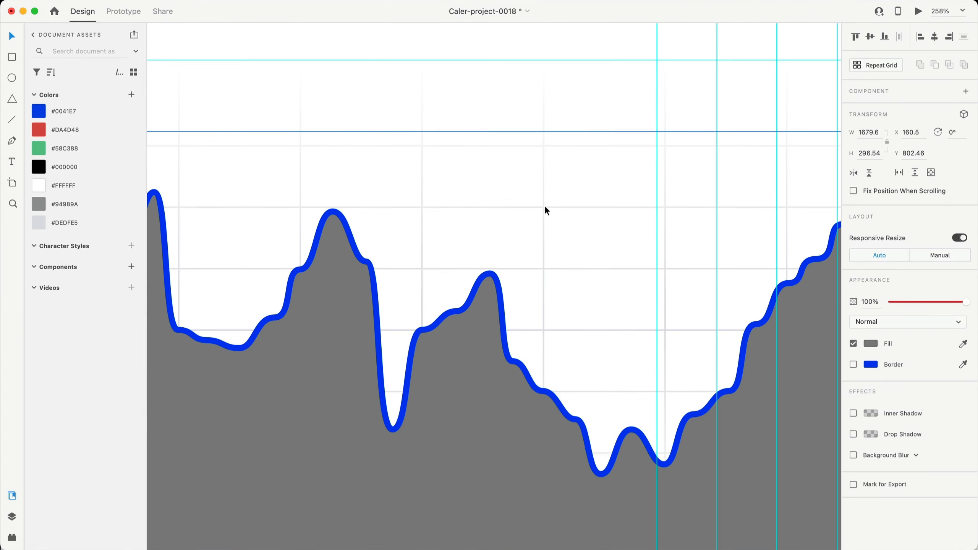
scroll(541, 251, down, 6)
scroll(552, 329, left, 8)
Apply the document color #0041E7 to the area's fill and change it to a linear gradient with both stops #0041E7
key(super+y)
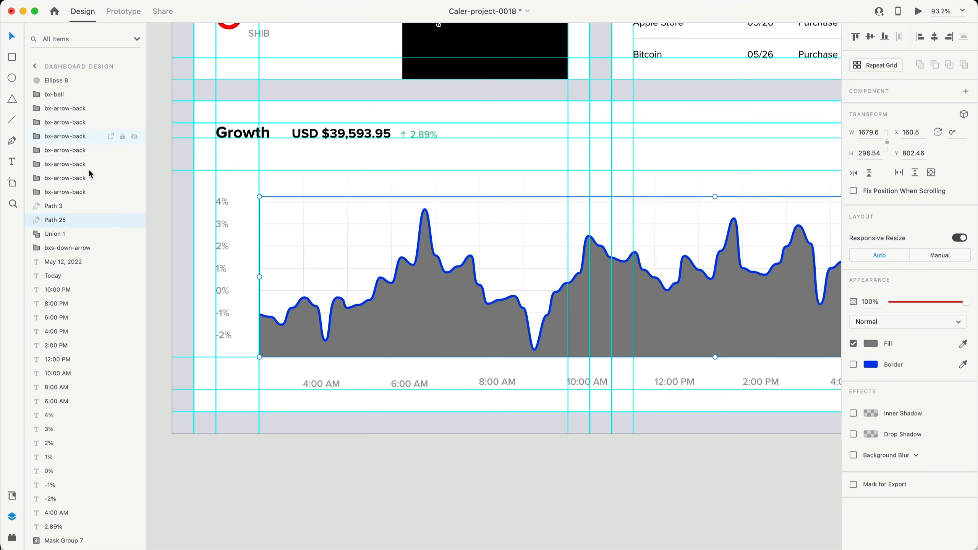
click(13, 496)
click(43, 110)
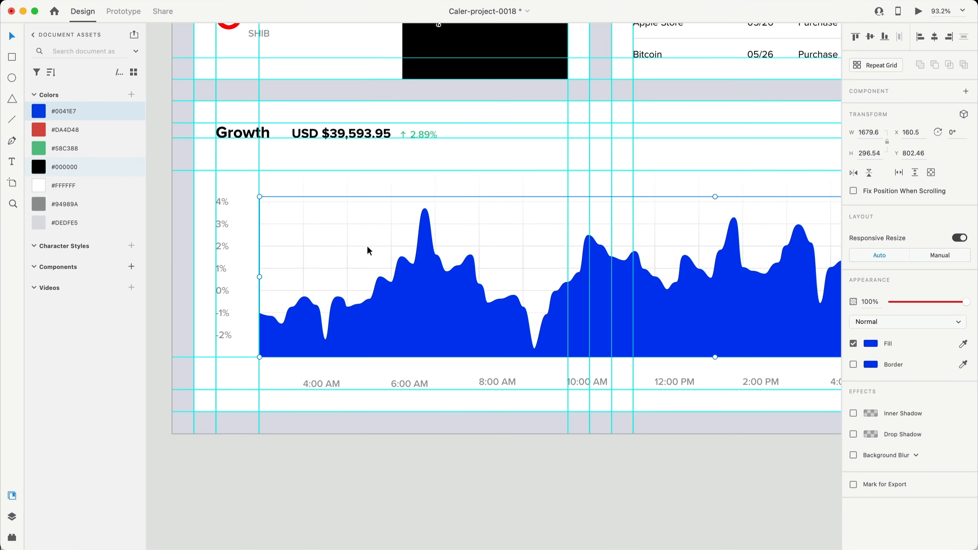
click(757, 273)
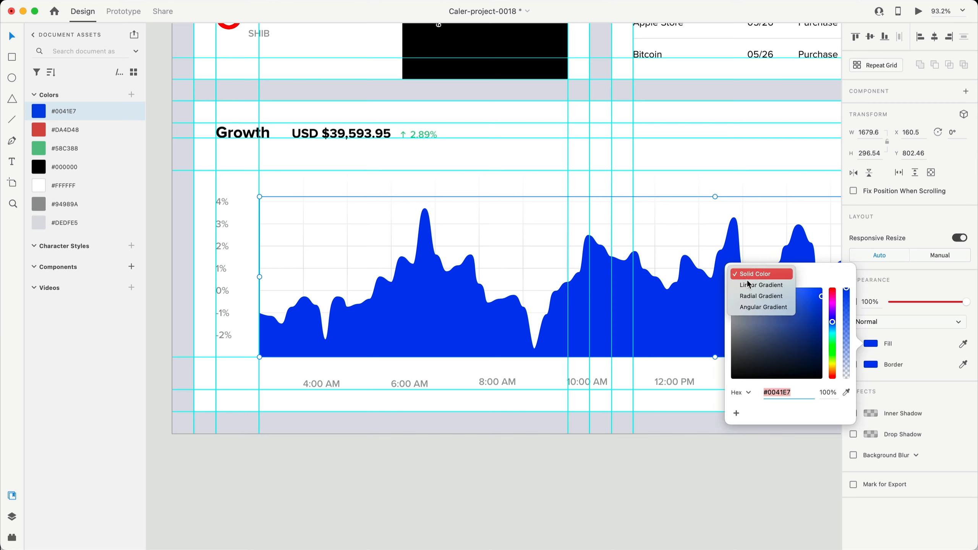
click(764, 285)
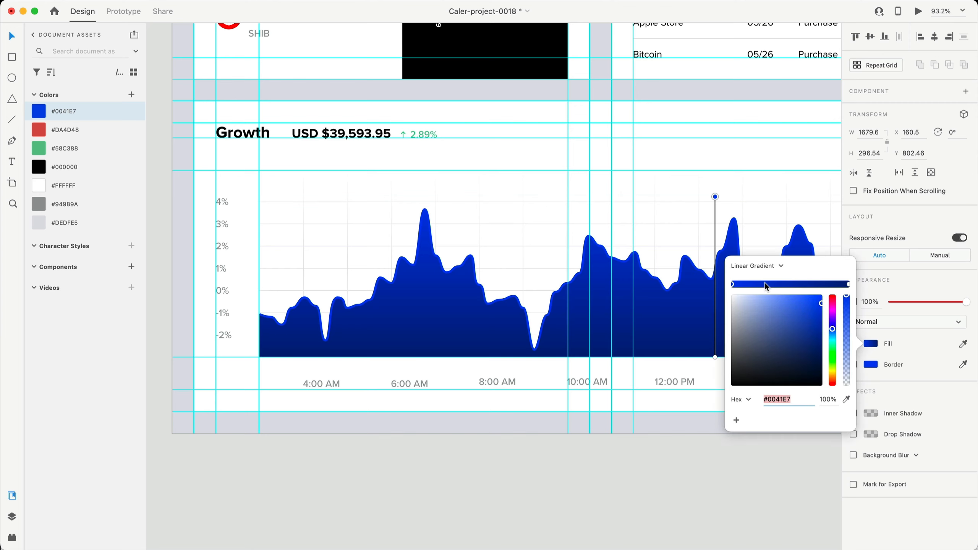
click(849, 285)
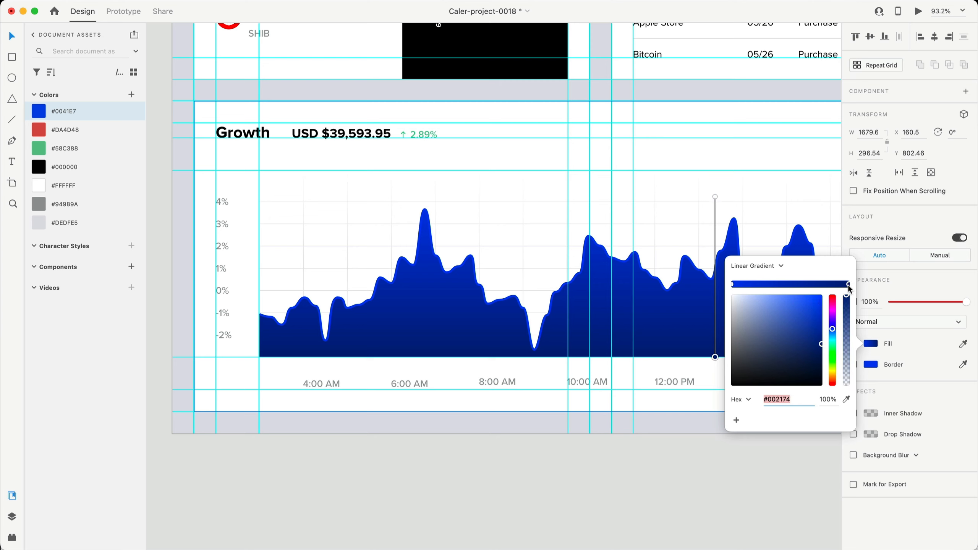
text(#0041E7)
key(Return)
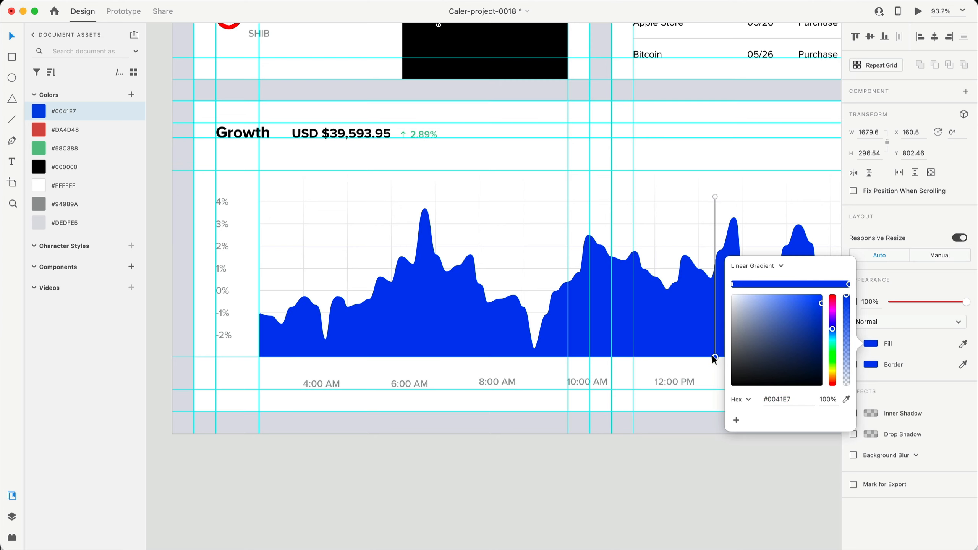
Lower the opacity of the area gradient's bottom stop to 0% and its top stop to 60%
drag(847, 334, 841, 405)
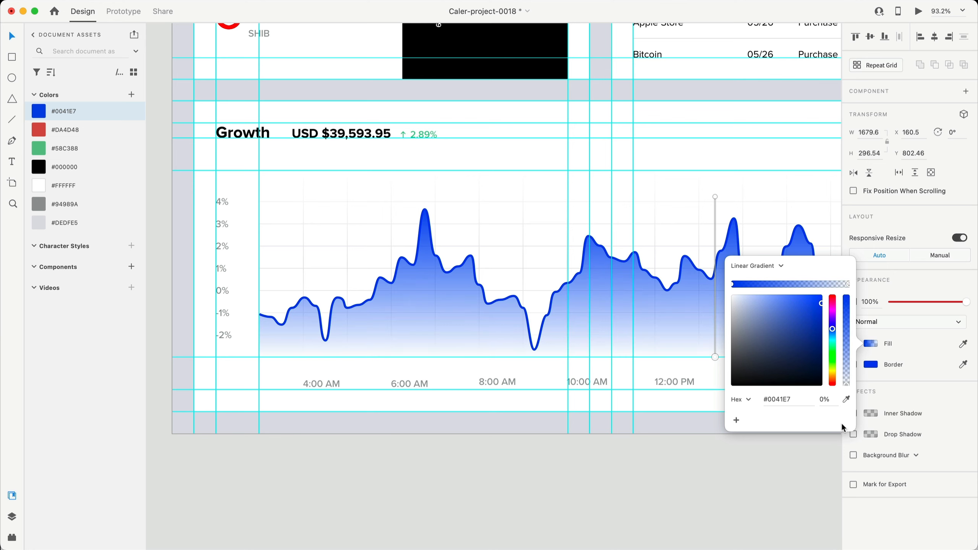
click(716, 197)
drag(846, 325, 844, 335)
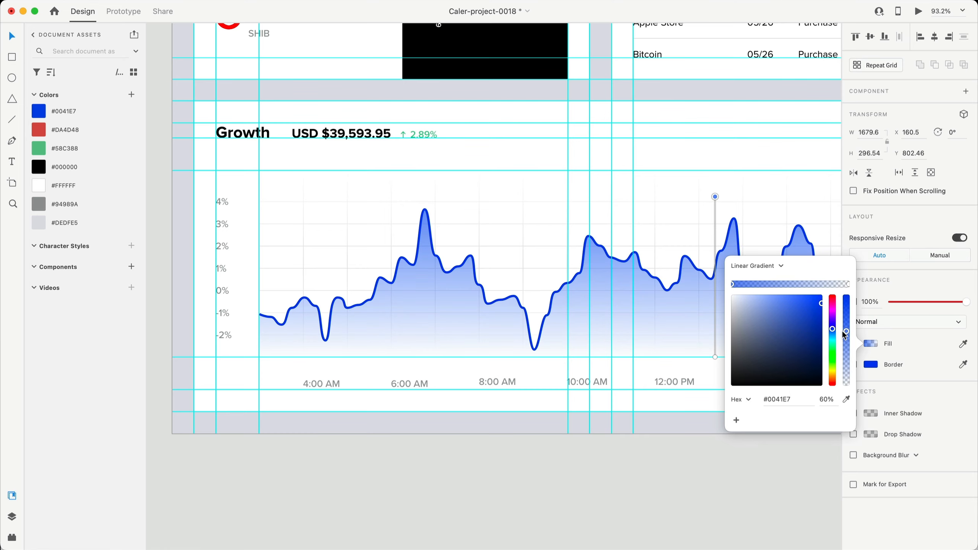
click(708, 486)
Show the guides and draw a vertical line about 275 px tall down from the end of the Growth chart's line
scroll(708, 486, right, 6)
scroll(674, 484, down, 4)
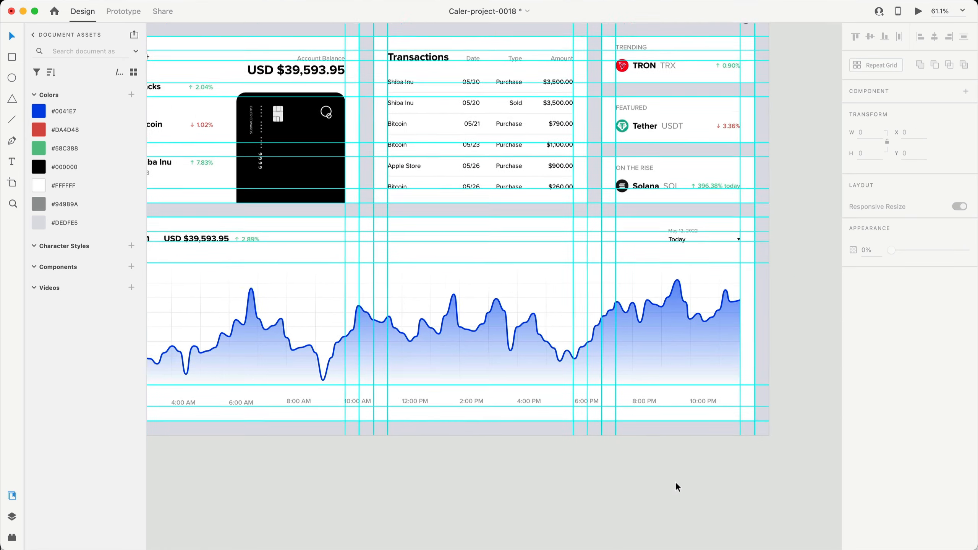
scroll(678, 487, left, 4)
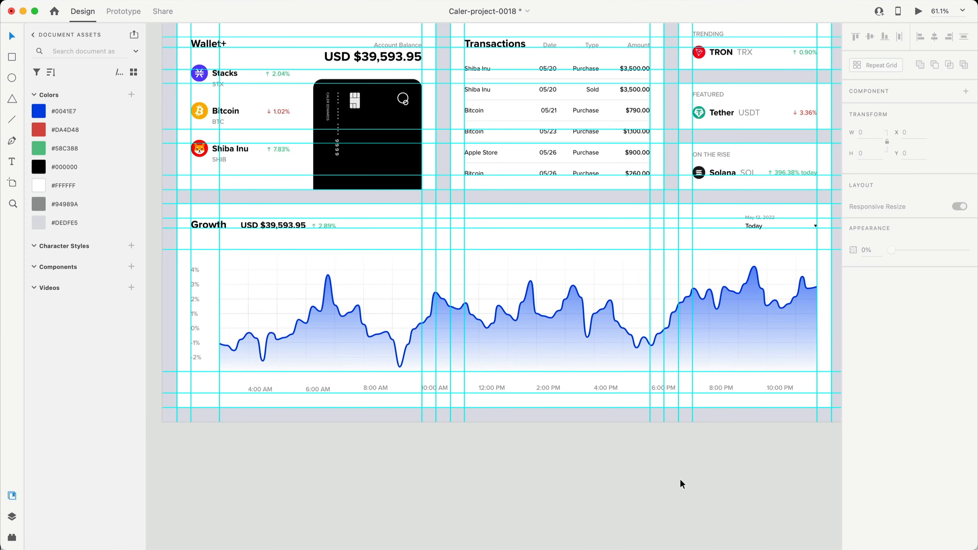
scroll(680, 479, up, 10)
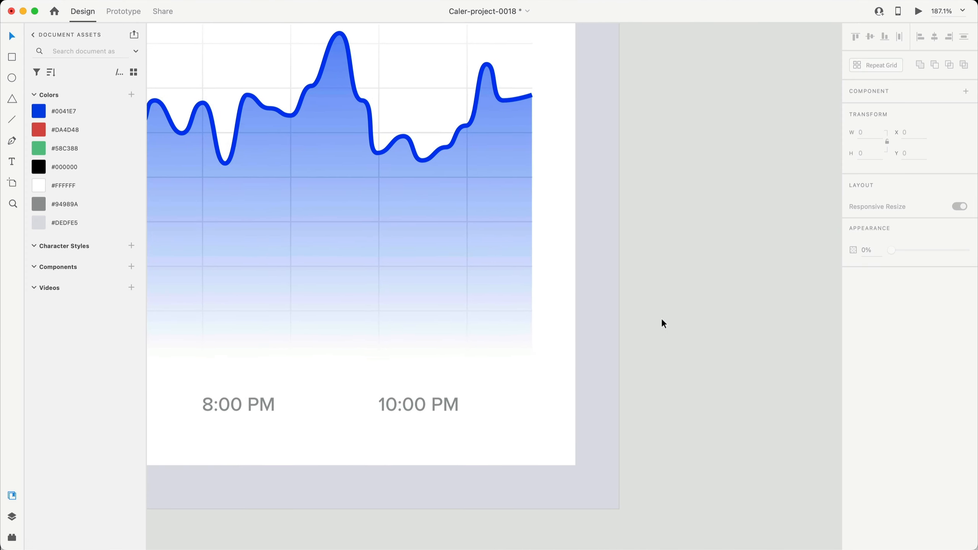
scroll(655, 319, down, 1)
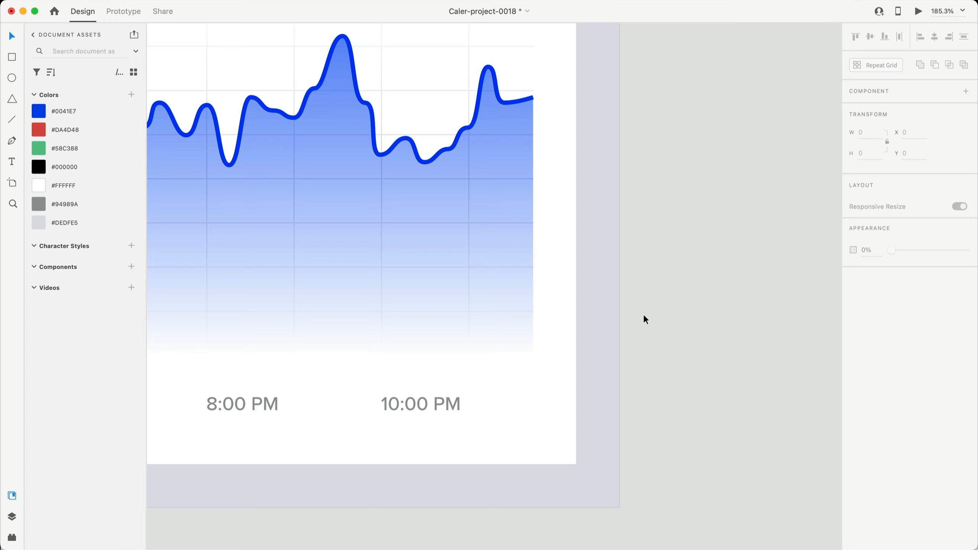
key(super+semicolon)
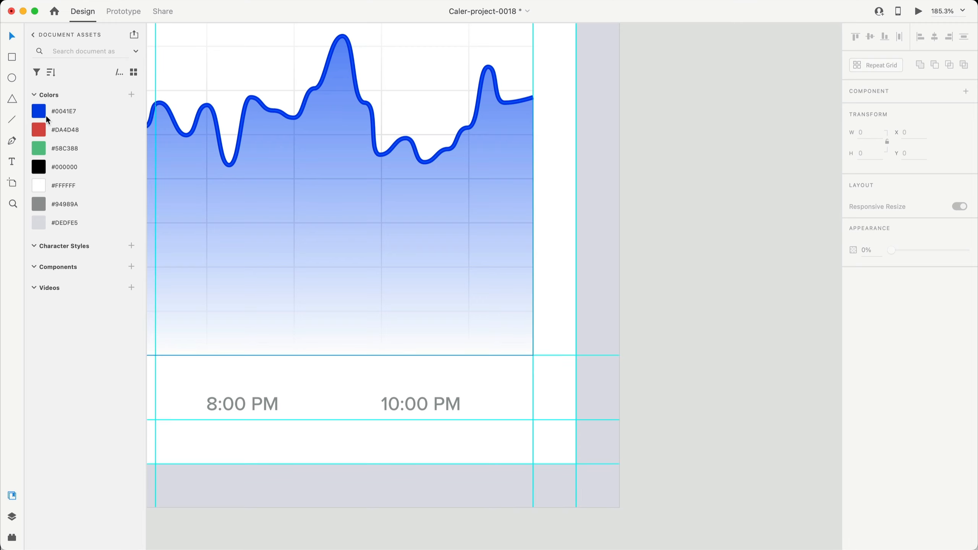
click(12, 120)
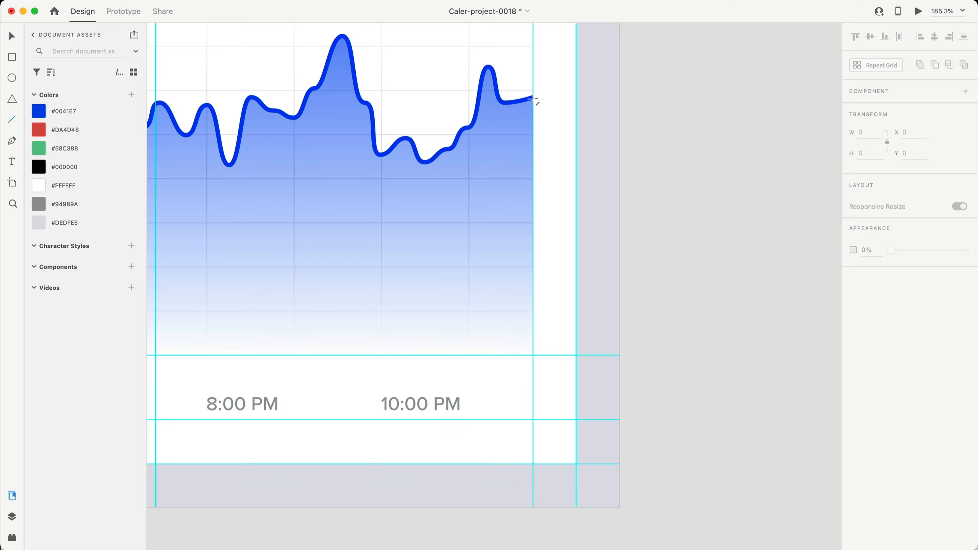
scroll(558, 97, up, 5)
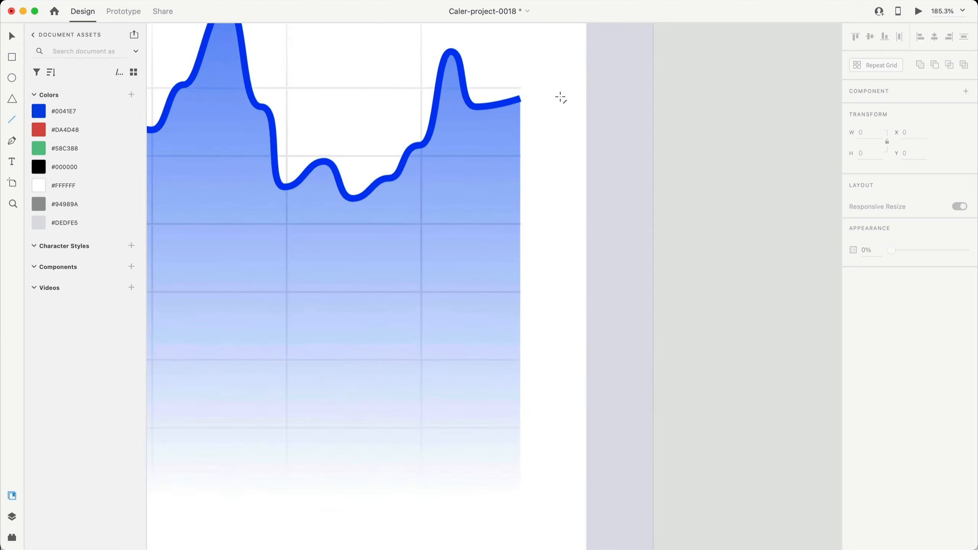
drag(501, 98, 464, 339)
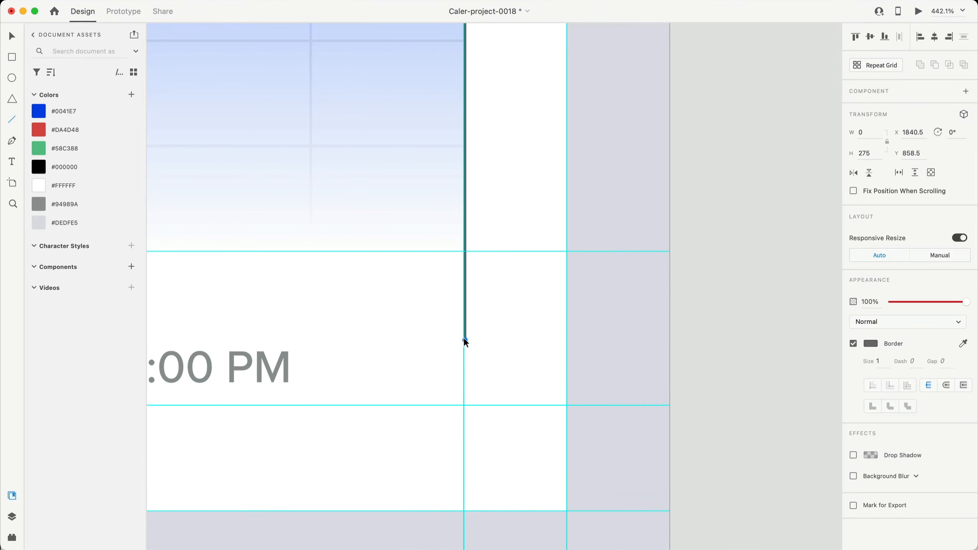
Set the vertical line's border size to 2
scroll(478, 286, left, 3)
scroll(595, 191, up, 3)
scroll(591, 198, down, 5)
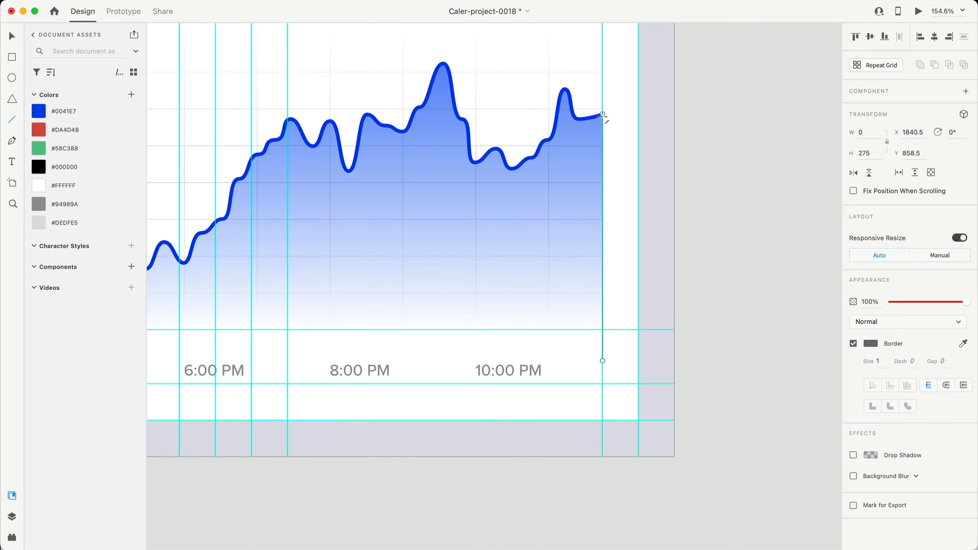
scroll(604, 113, down, 3)
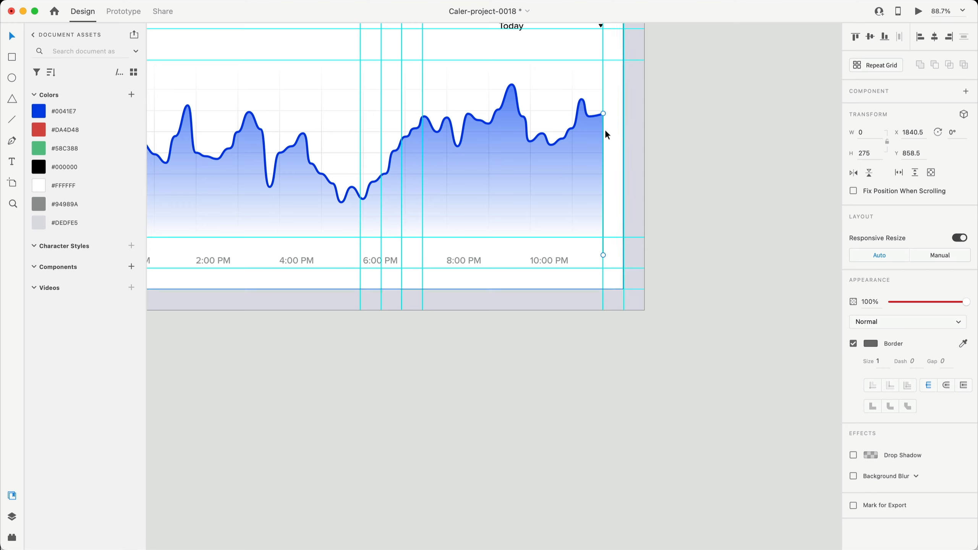
click(882, 362)
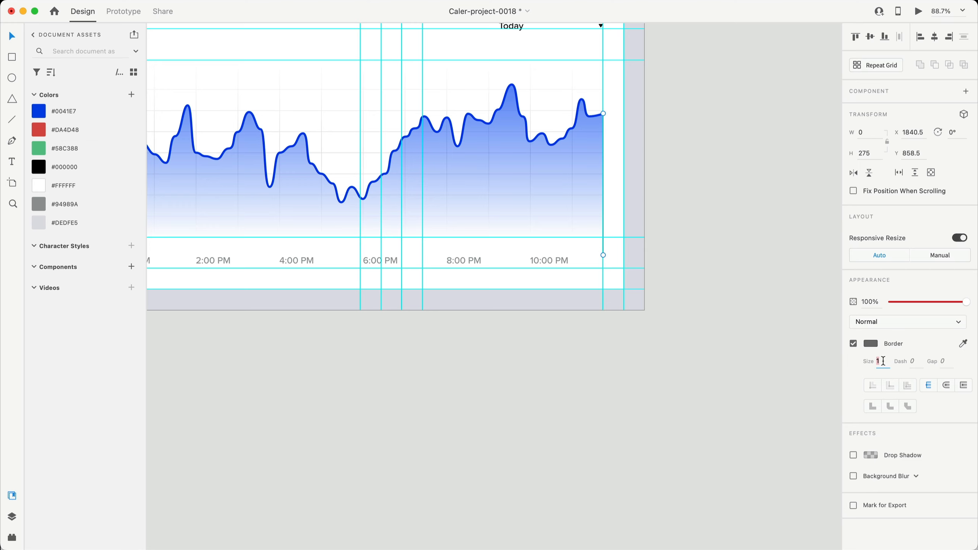
text(2)
key(Return)
Move the vertical line inward to X 1699, in line with the start of the 10:00 PM label, and hide the guides
scroll(592, 195, up, 5)
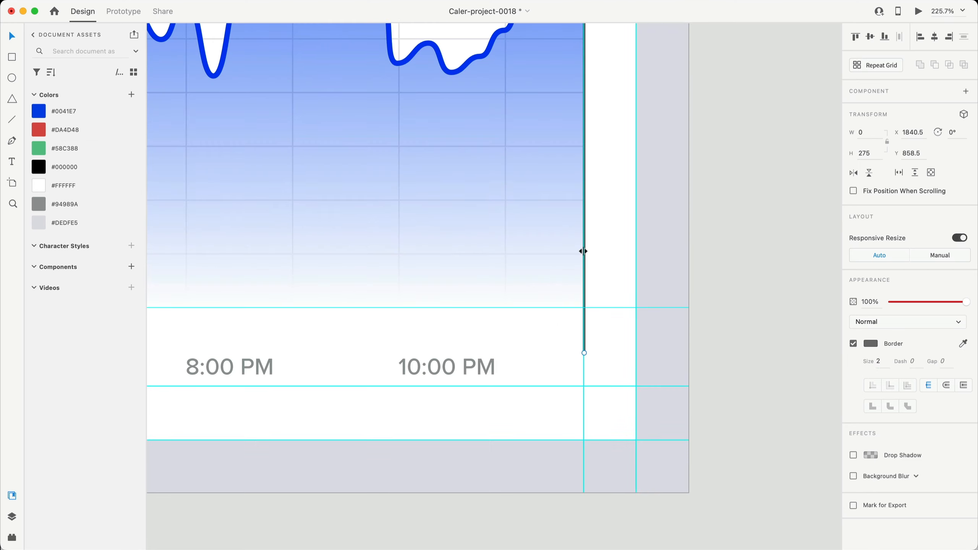
drag(584, 291, 399, 290)
key(super+z)
key(super+semicolon)
scroll(411, 244, down, 10)
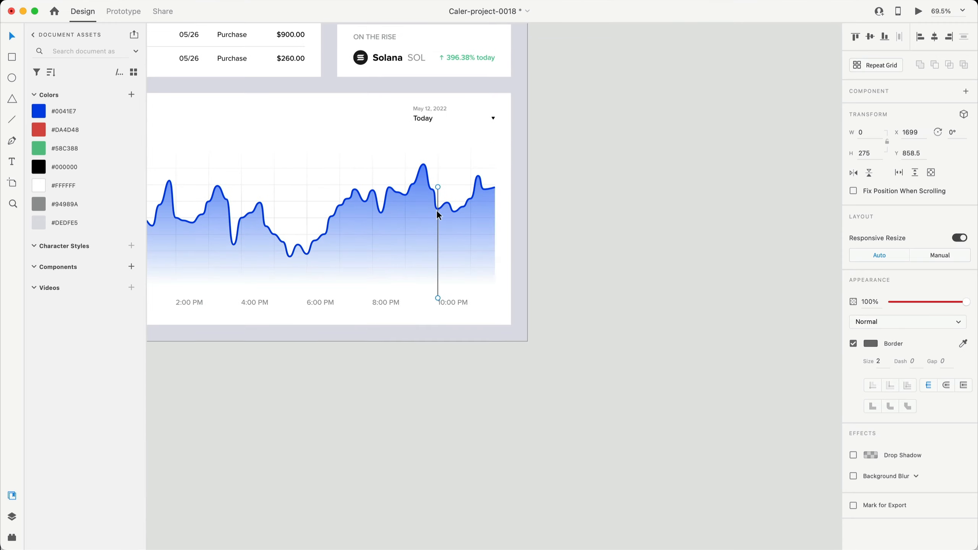
scroll(438, 208, up, 15)
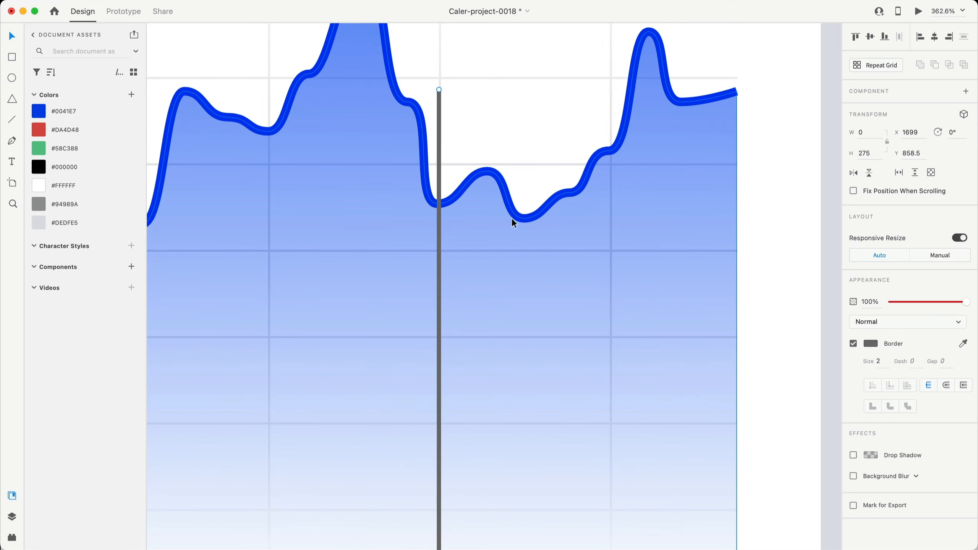
scroll(467, 382, down, 8)
scroll(467, 382, down, 2)
Move the vertical line to the chart's end at X 1840 and make it dashed with dash 4 and gap 4
drag(461, 385, 552, 361)
scroll(559, 395, down, 2)
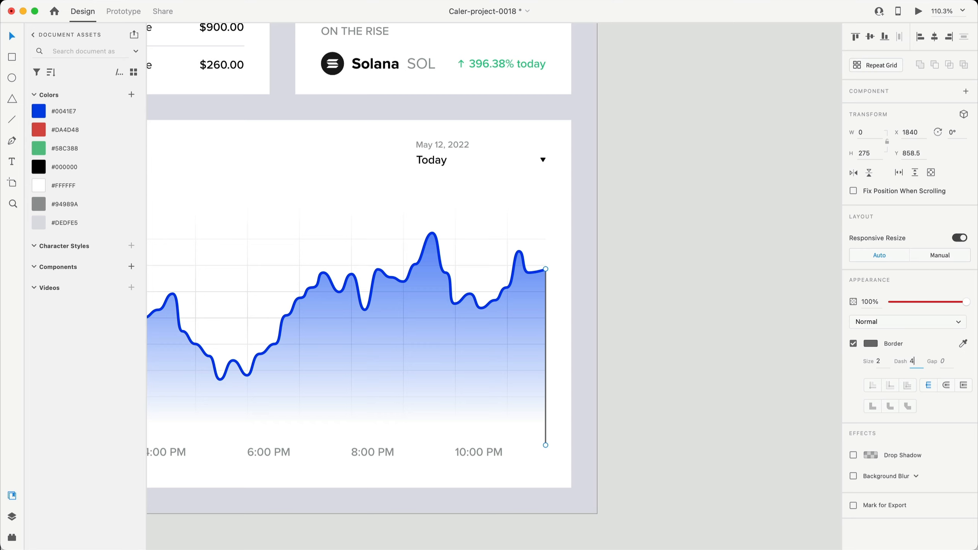
key(Return)
click(637, 426)
Apply the document color #0041E7 to the dashed line's border
click(545, 439)
right_click(46, 112)
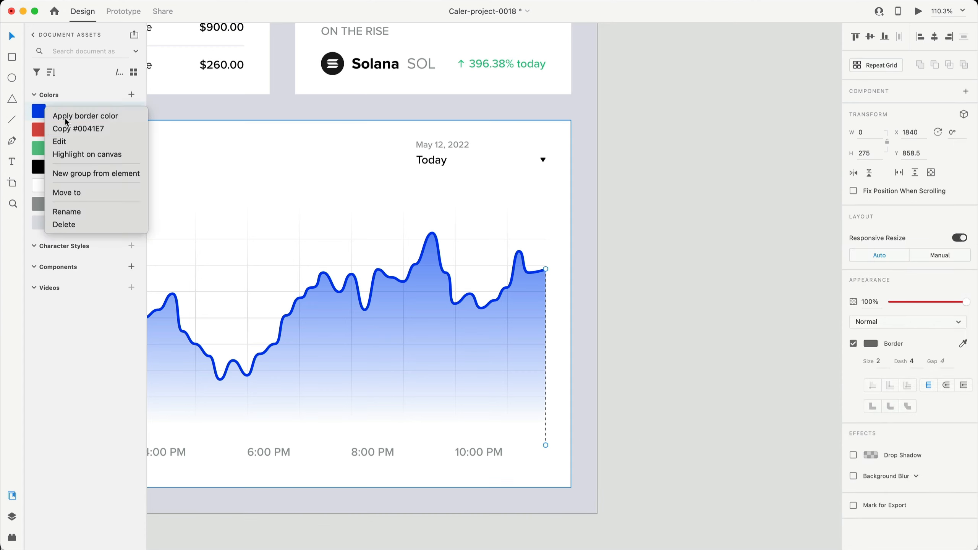
click(71, 114)
click(703, 443)
Draw a 12 by 12 circle centered on the point where the chart line meets the dashed line
scroll(572, 275, up, 10)
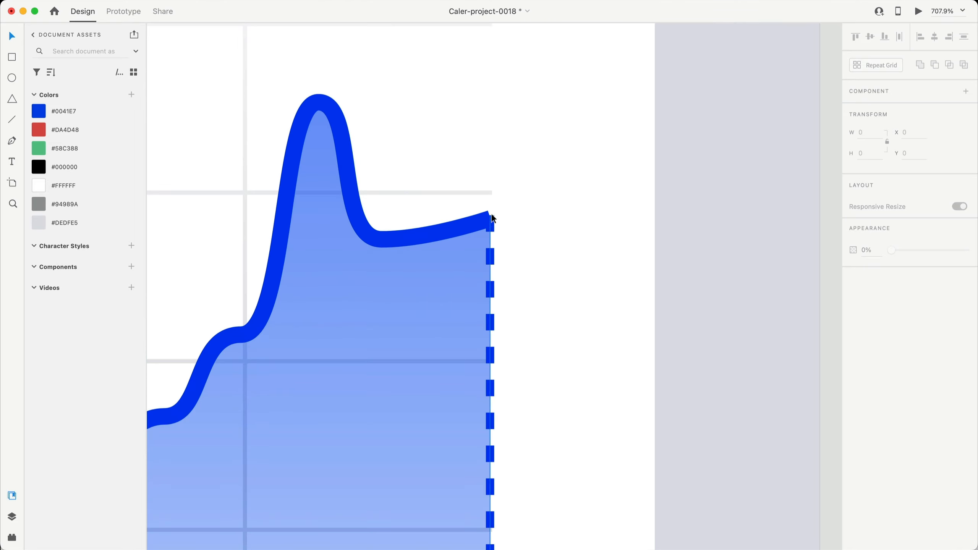
click(12, 78)
drag(490, 217, 515, 179)
key(v)
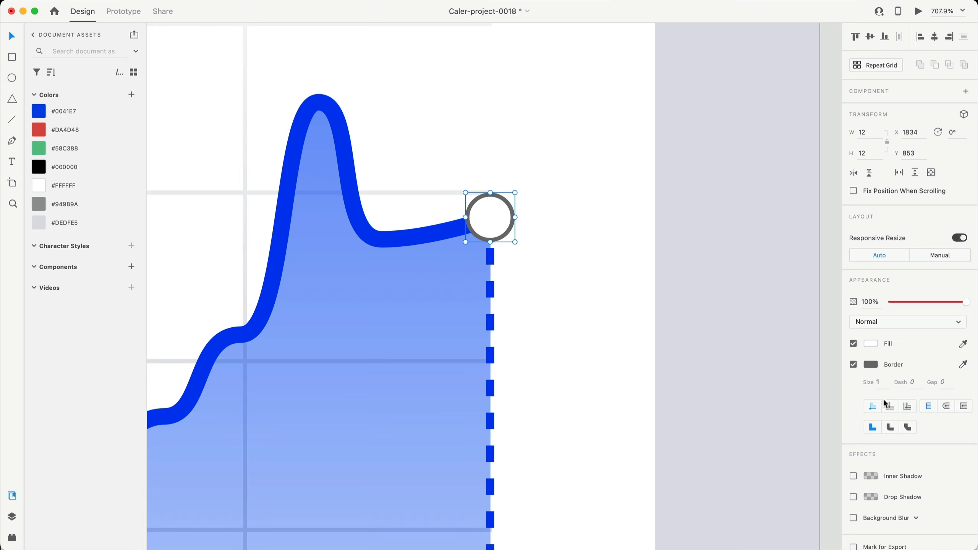
Give the circle a size 2 outer border in white #FFFFFF
click(885, 386)
key(Return)
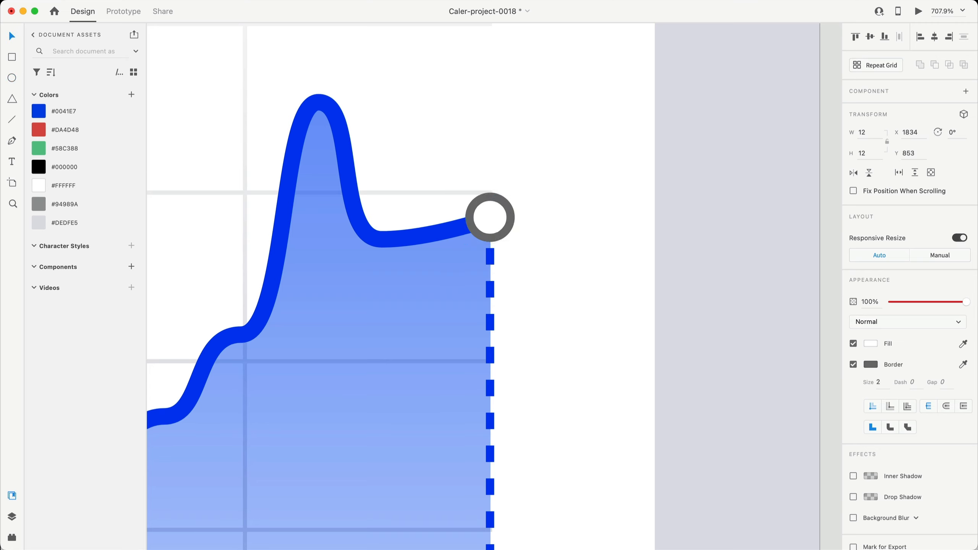
click(890, 406)
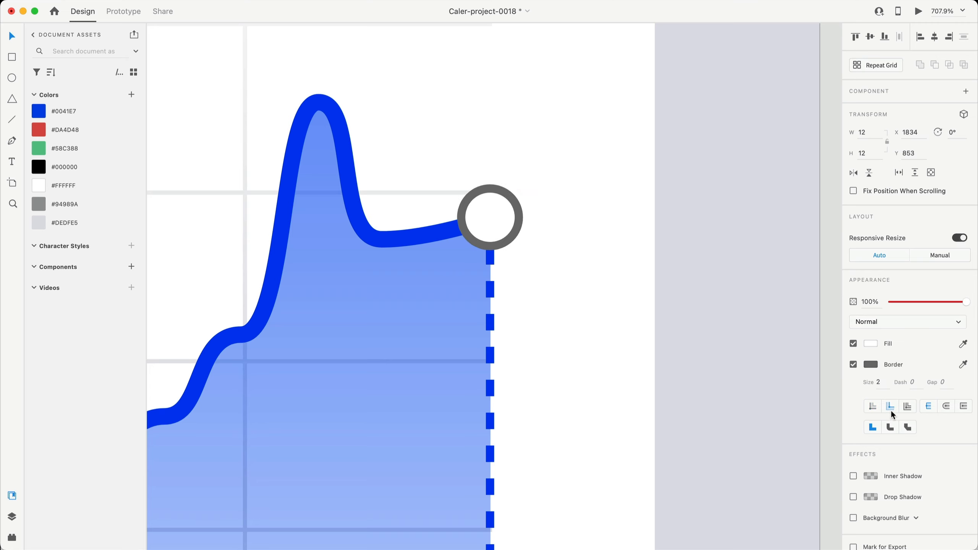
click(869, 364)
drag(791, 336, 660, 262)
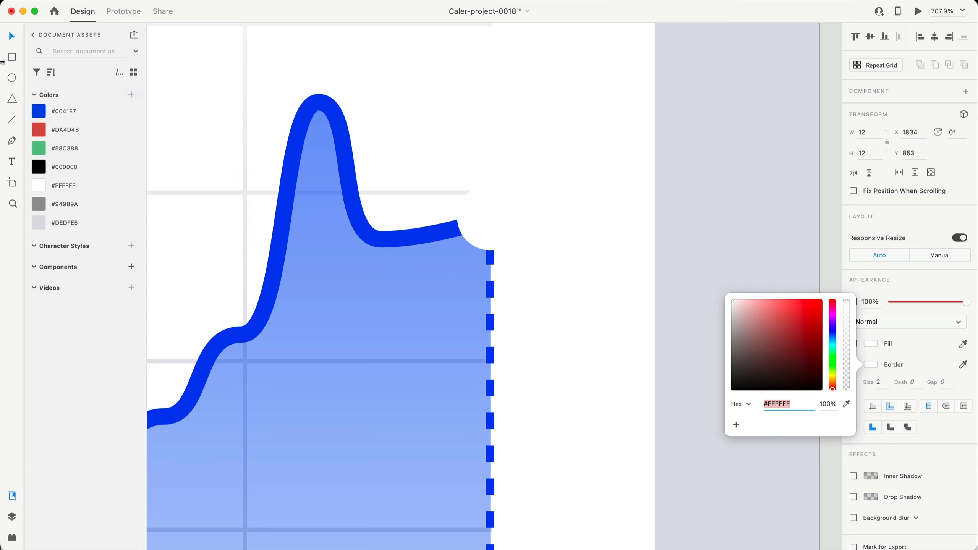
Fill the circle at the chart's end with the document color #0041E7 and check it within the whole dashboard
right_click(63, 111)
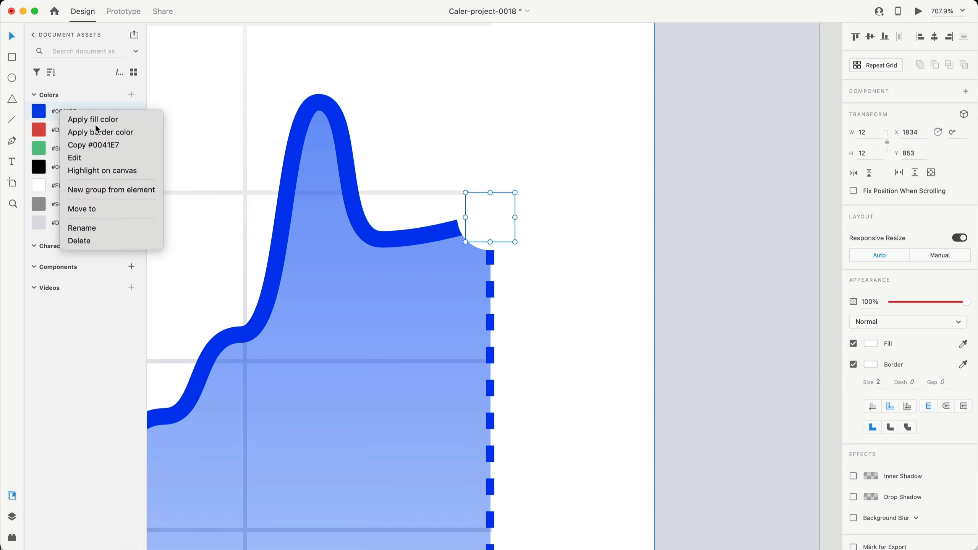
click(96, 125)
click(747, 248)
scroll(754, 257, down, 10)
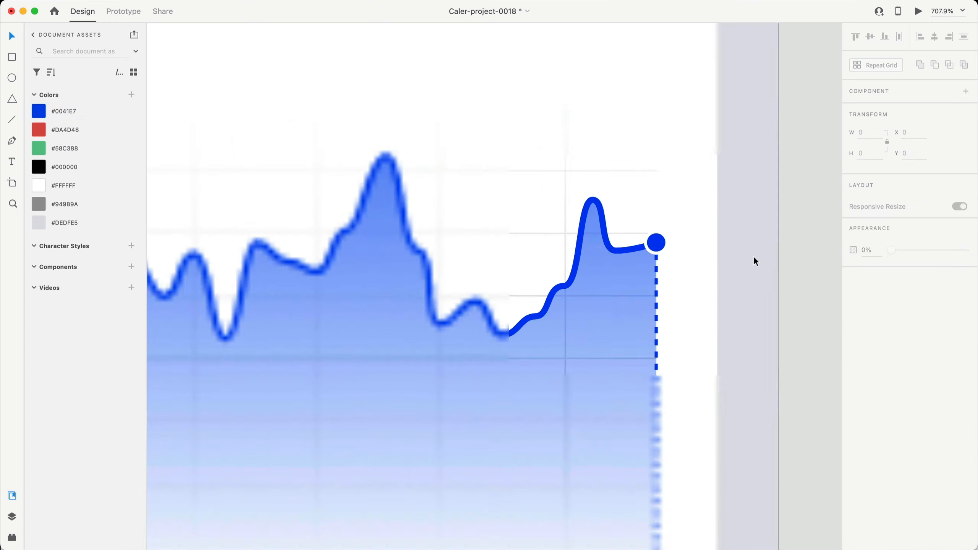
scroll(801, 453, left, 2)
scroll(655, 489, down, 3)
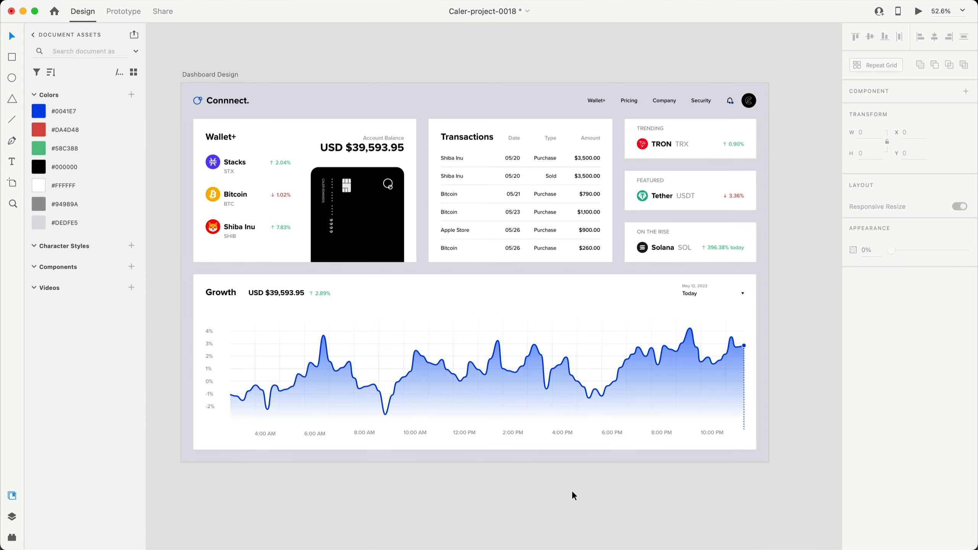
Select the chart's background grid and change the middle stop of its gradient fill to #BEBEBE
scroll(559, 347, up, 5)
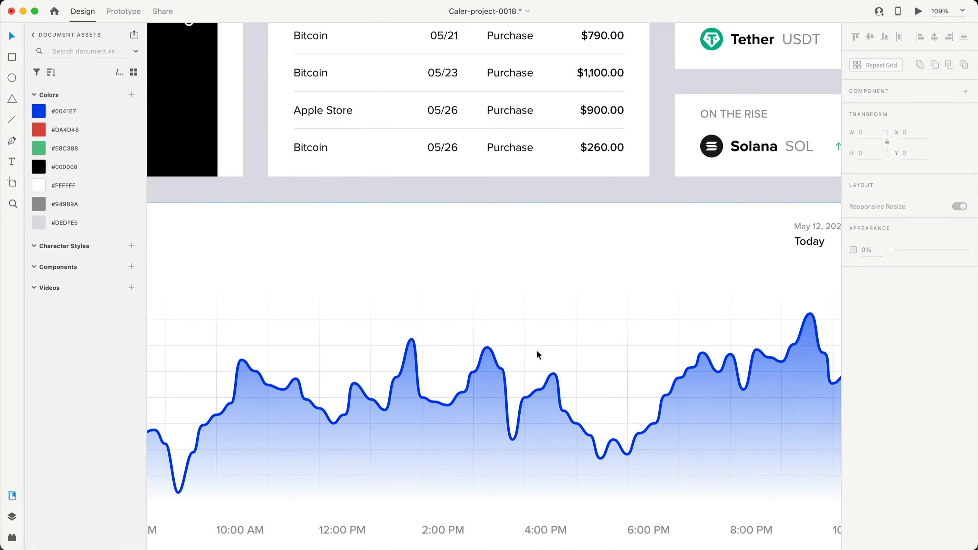
click(518, 342)
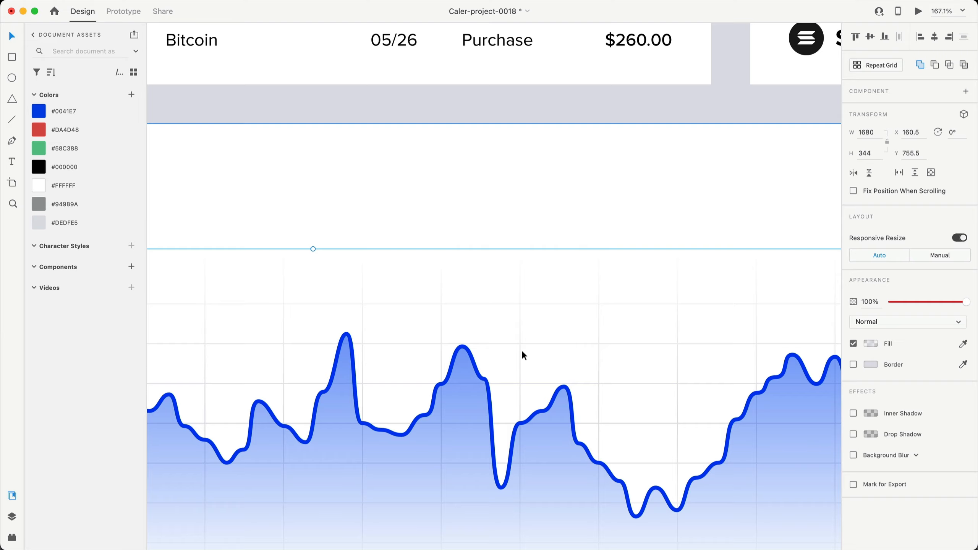
scroll(516, 347, down, 5)
scroll(516, 347, left, 3)
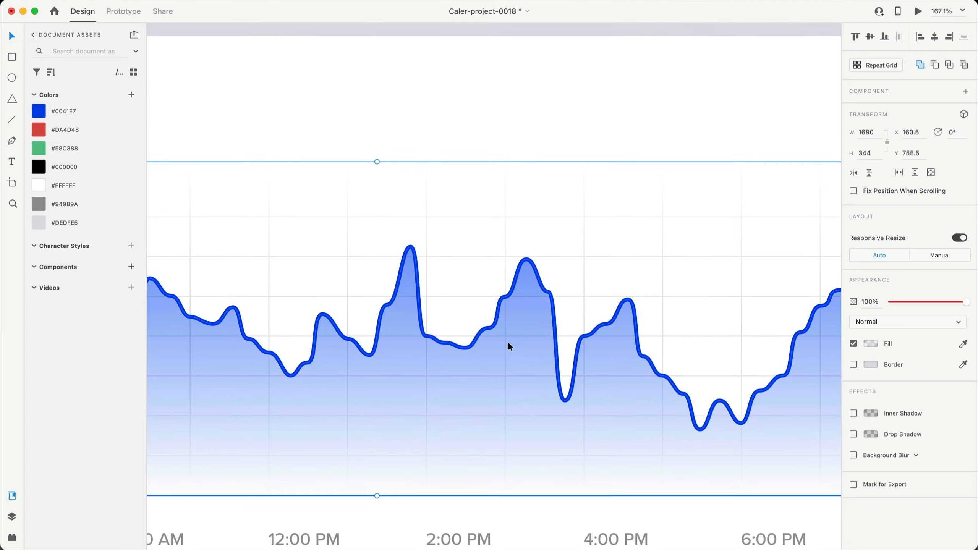
click(870, 344)
click(790, 284)
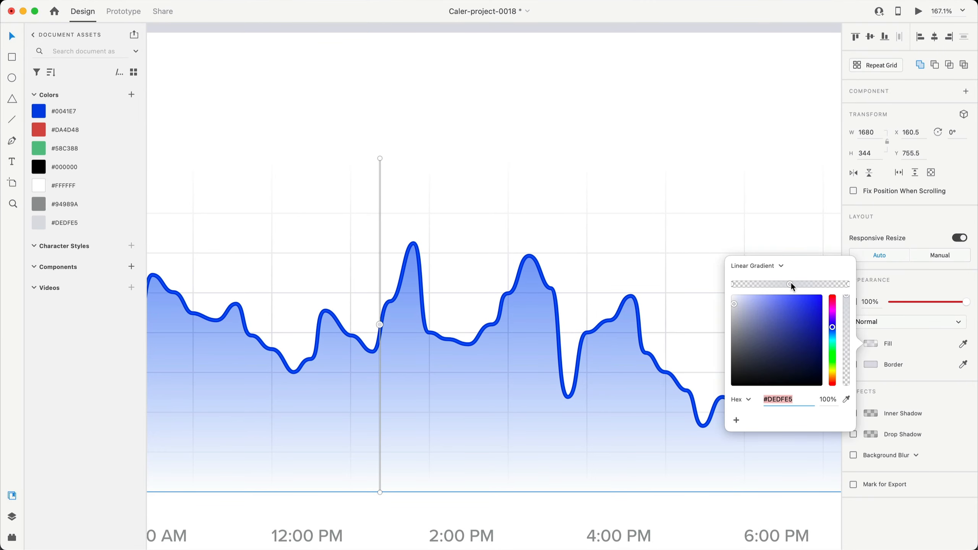
text(#BEBEBE)
key(Return)
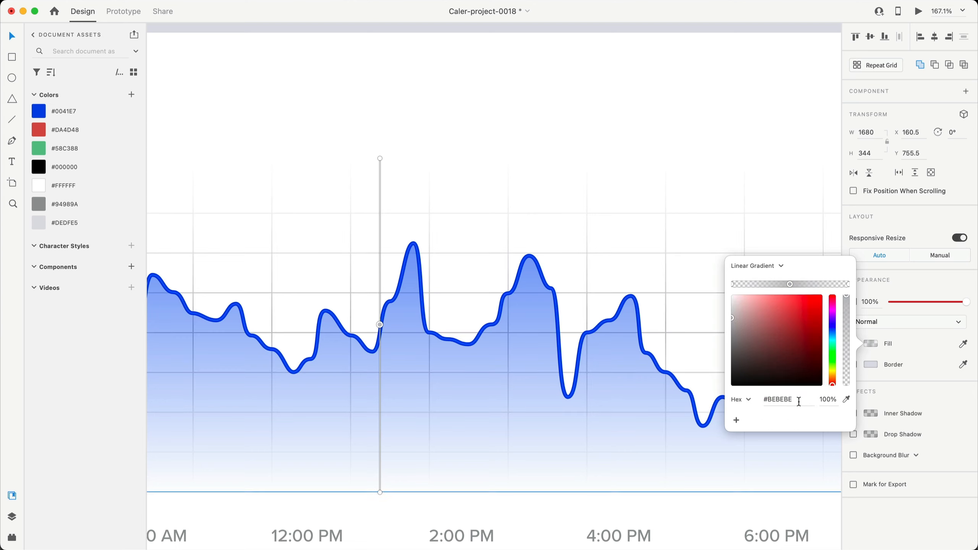
Lower the opacity of the grid gradient's middle stop to 64% and review the chart in the dashboard
drag(847, 312, 848, 327)
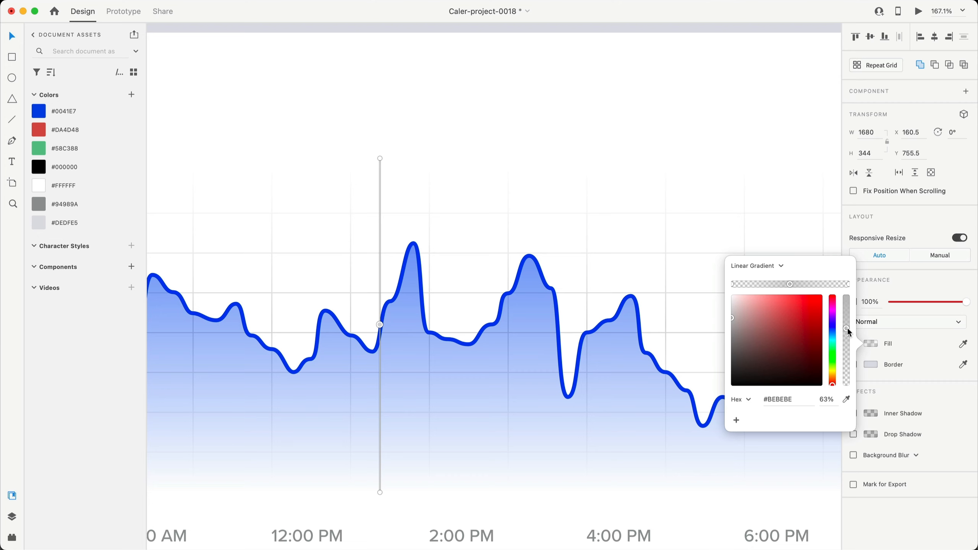
scroll(622, 182, down, 6)
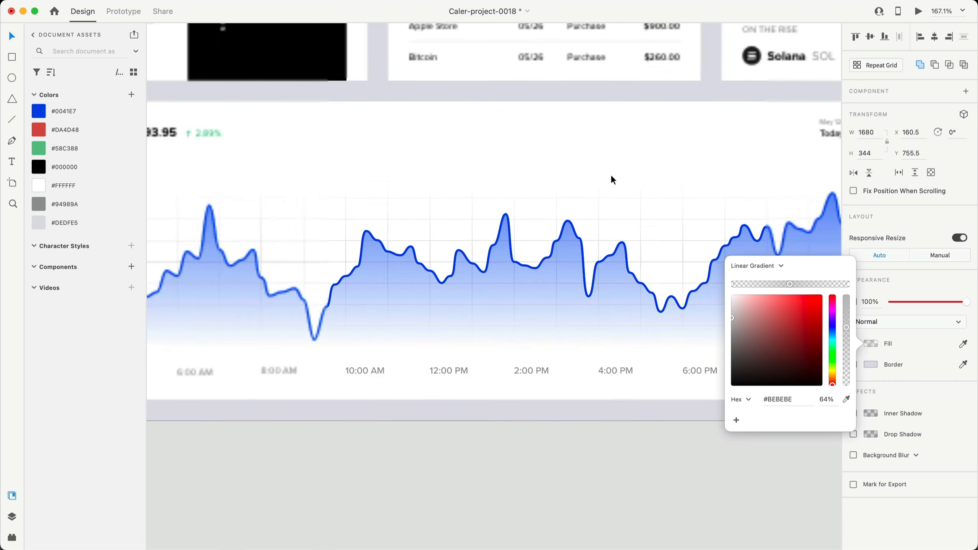
click(598, 410)
scroll(439, 237, right, 3)
scroll(616, 411, left, 4)
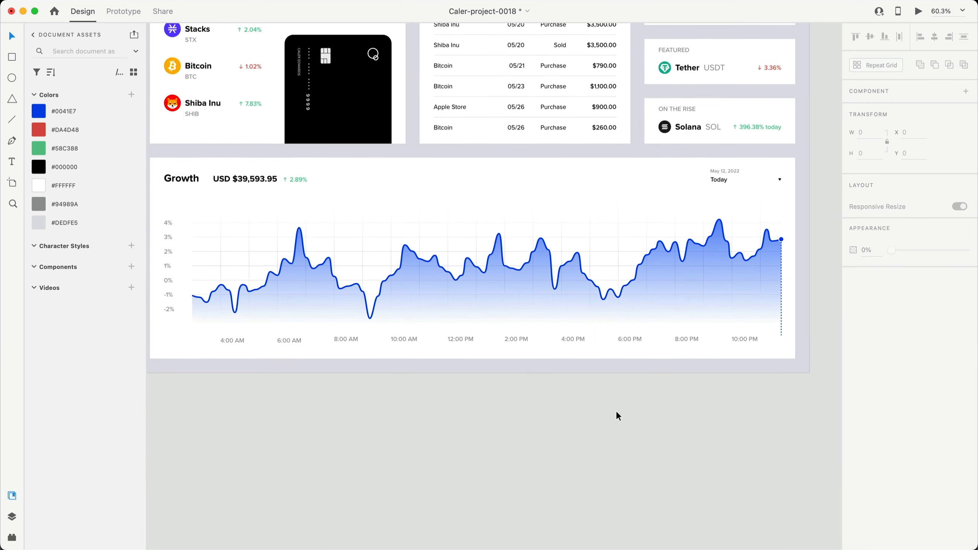
Turn on the border of the round profile picture in the header and make it white #FFFFFF
scroll(616, 411, up, 8)
scroll(616, 411, right, 3)
scroll(717, 269, up, 6)
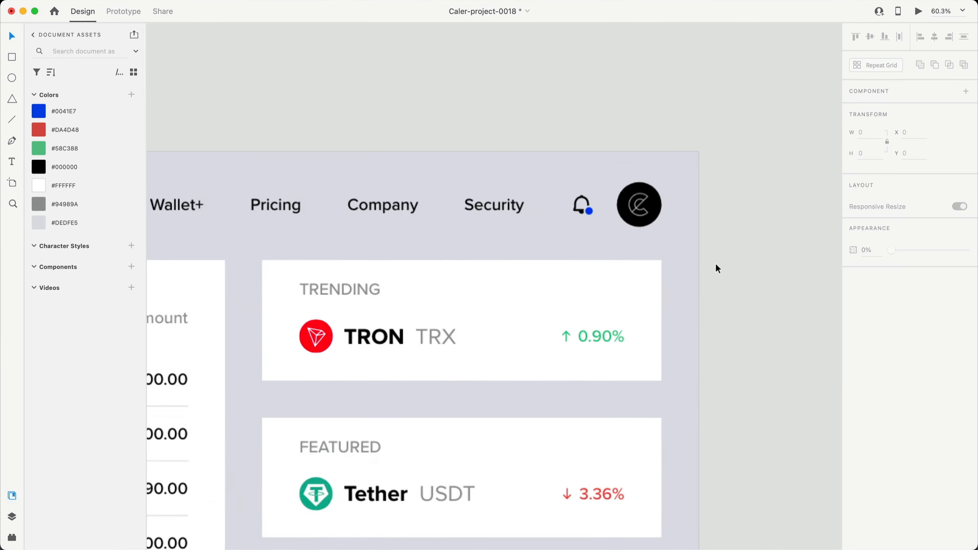
click(624, 195)
click(853, 364)
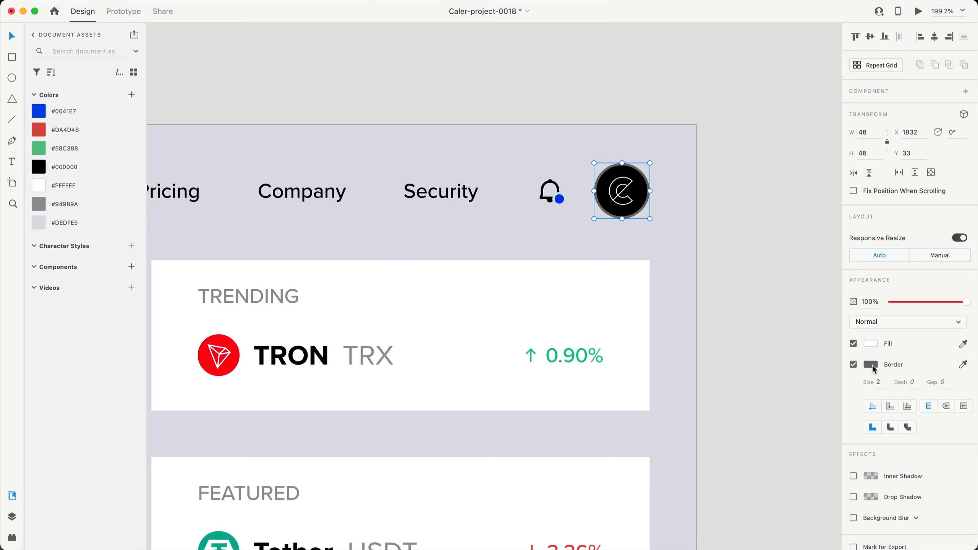
click(872, 364)
drag(766, 323, 702, 282)
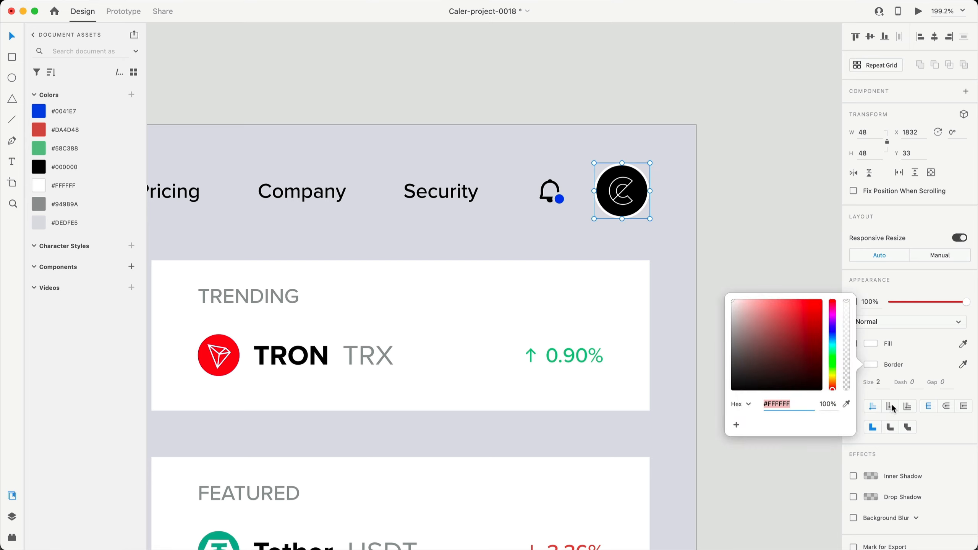
Align the profile picture's white border as an inner stroke and check the result up close
click(872, 407)
click(767, 259)
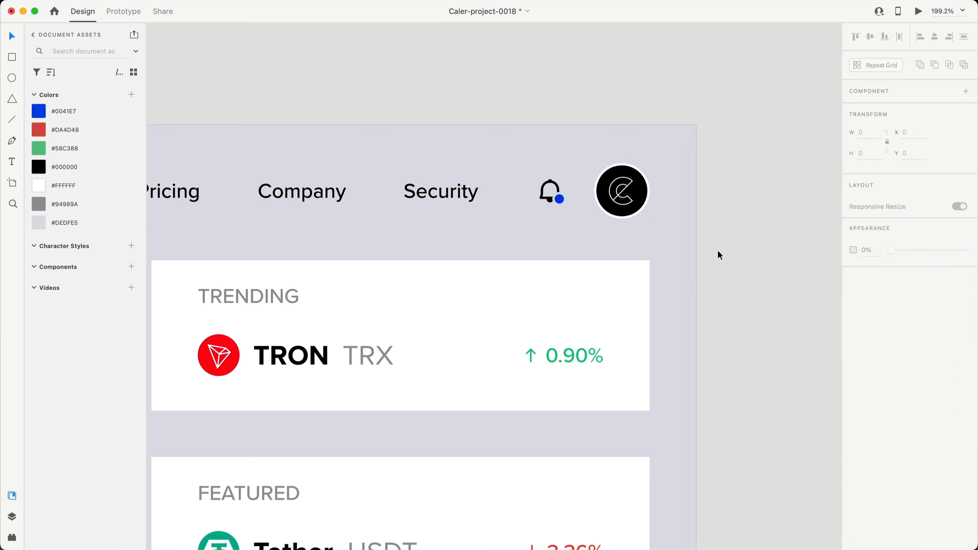
scroll(717, 249, up, 5)
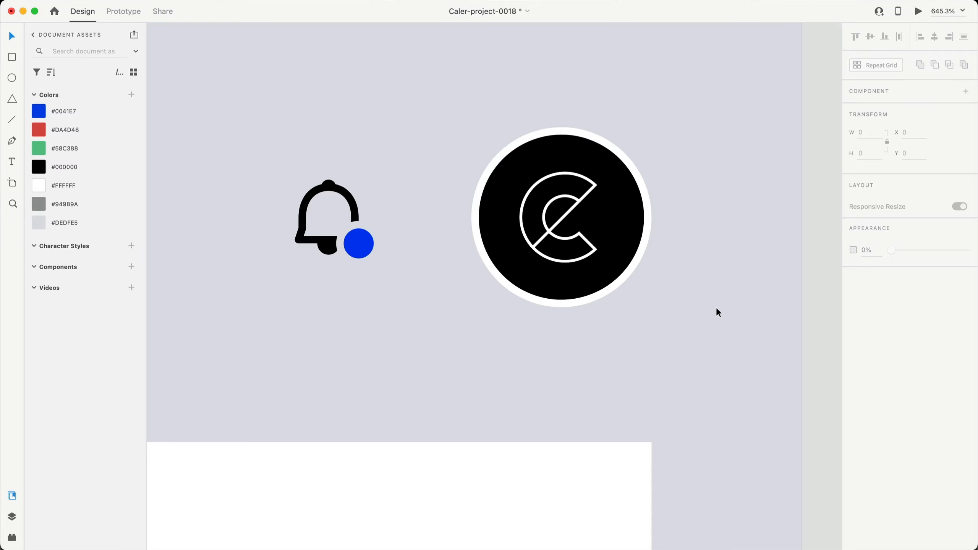
scroll(718, 310, down, 10)
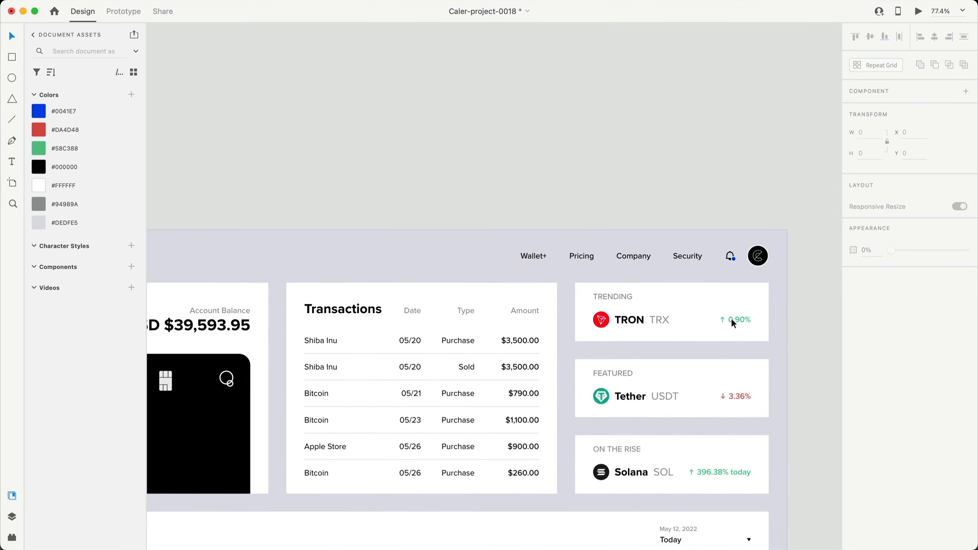
Select the group of navigation links in the header and ungroup it
scroll(730, 319, left, 1)
scroll(552, 261, up, 4)
click(558, 237)
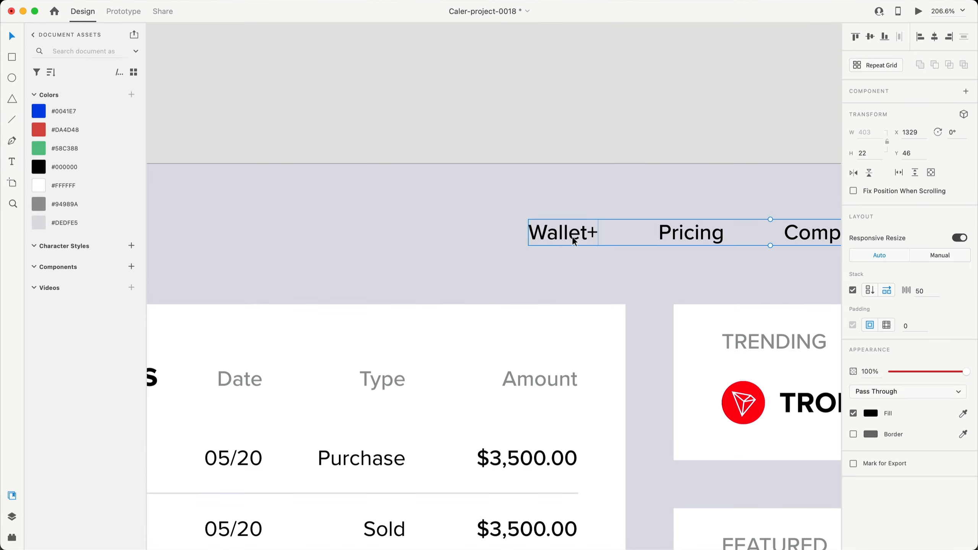
scroll(564, 235, down, 3)
scroll(564, 235, right, 3)
key(super+shift+g)
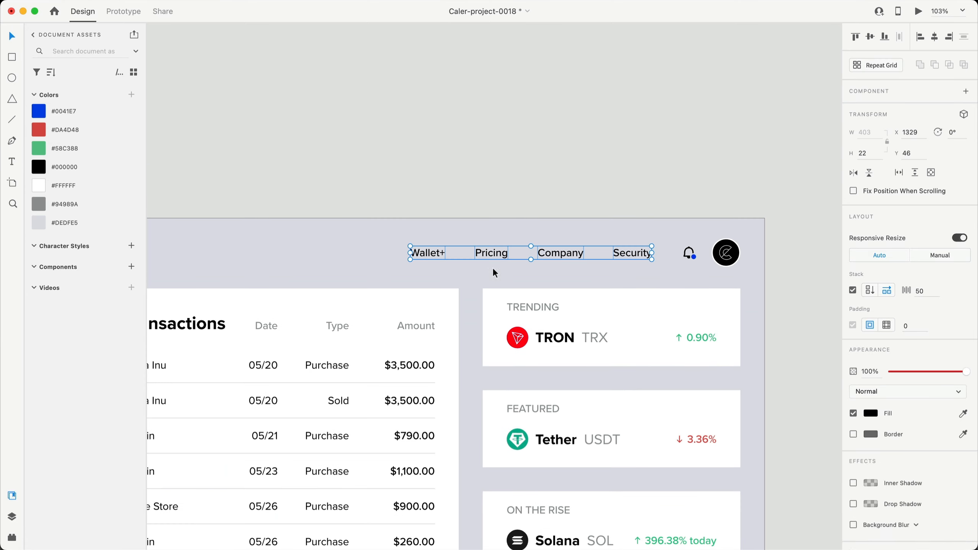
Duplicate the Wallet+ link in front of the navigation row and change the copy's text to Dashboard
click(492, 268)
drag(431, 253, 361, 254)
scroll(385, 246, left, 3)
scroll(385, 246, down, 2)
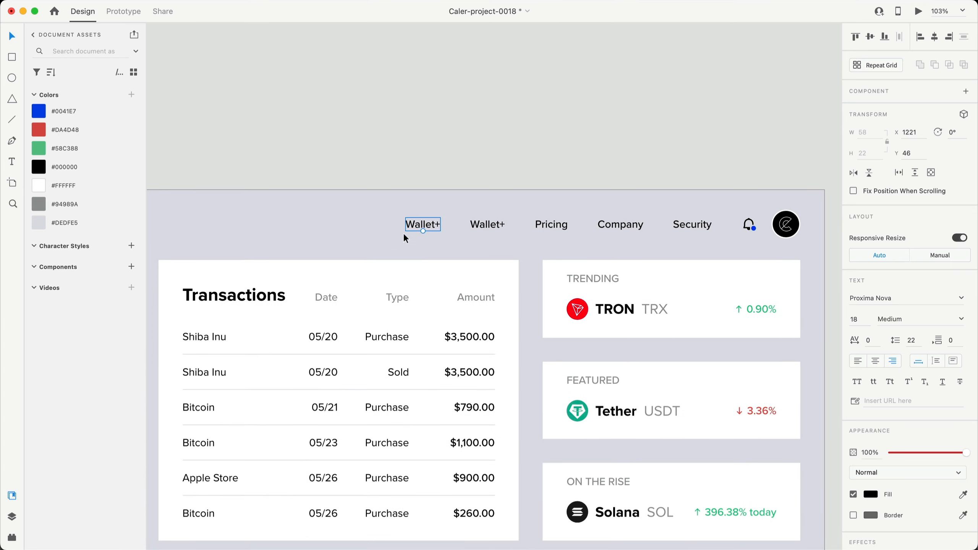
double_click(422, 225)
text(Dashboard)
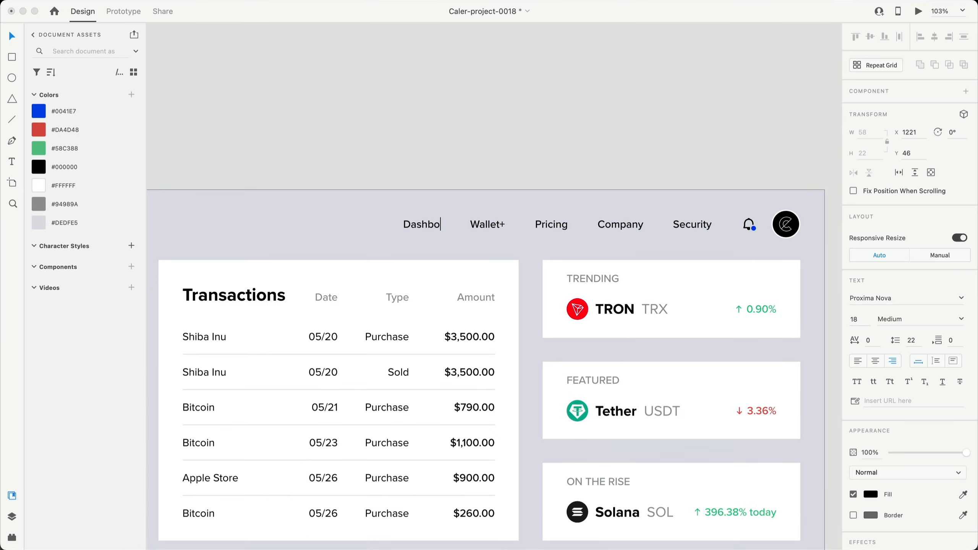
click(482, 129)
Lower the opacity of the Wallet+, Pricing, Company and Security links to 46% and review the whole dashboard
scroll(481, 129, up, 3)
scroll(481, 128, down, 3)
drag(662, 168, 409, 128)
drag(951, 453, 926, 450)
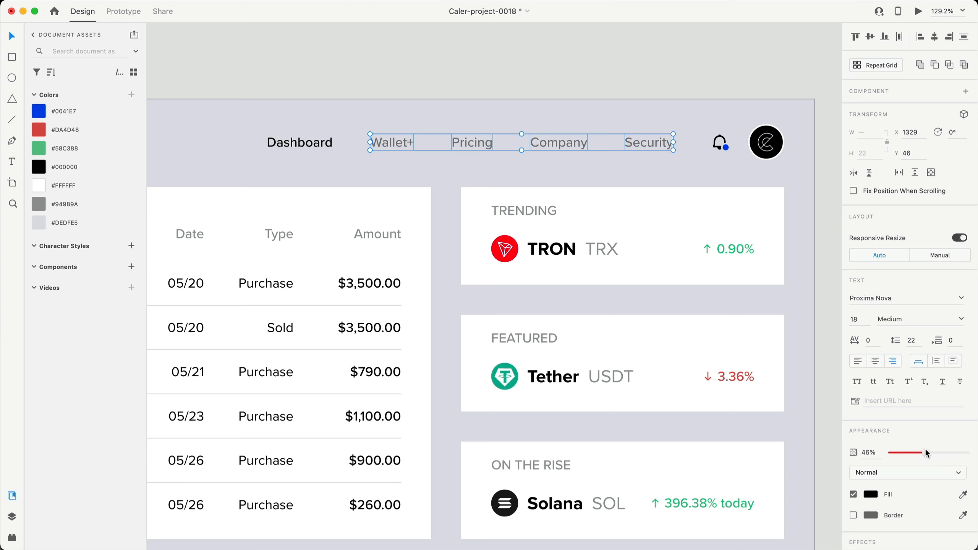
click(823, 261)
key(super+0)
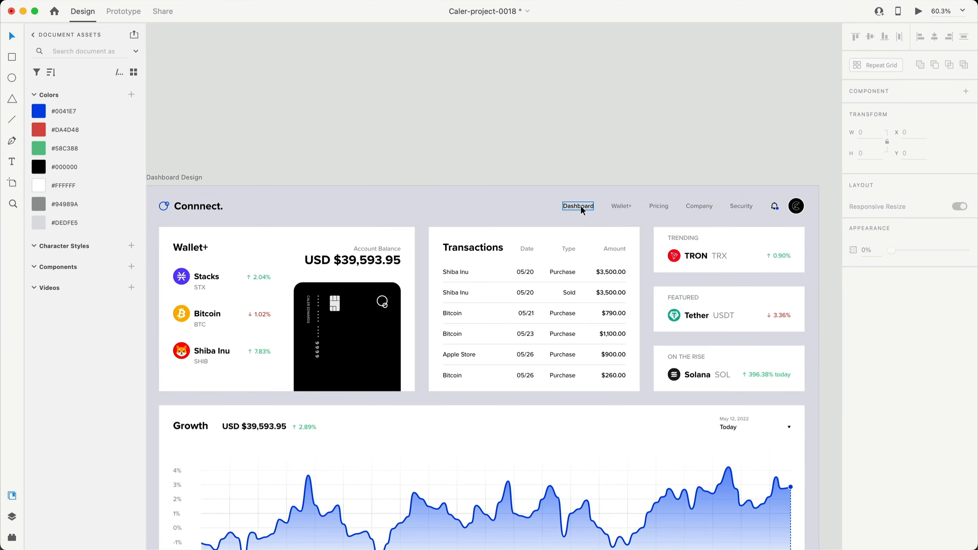
scroll(688, 275, down, 3)
scroll(762, 281, down, 3)
scroll(796, 288, right, 2)
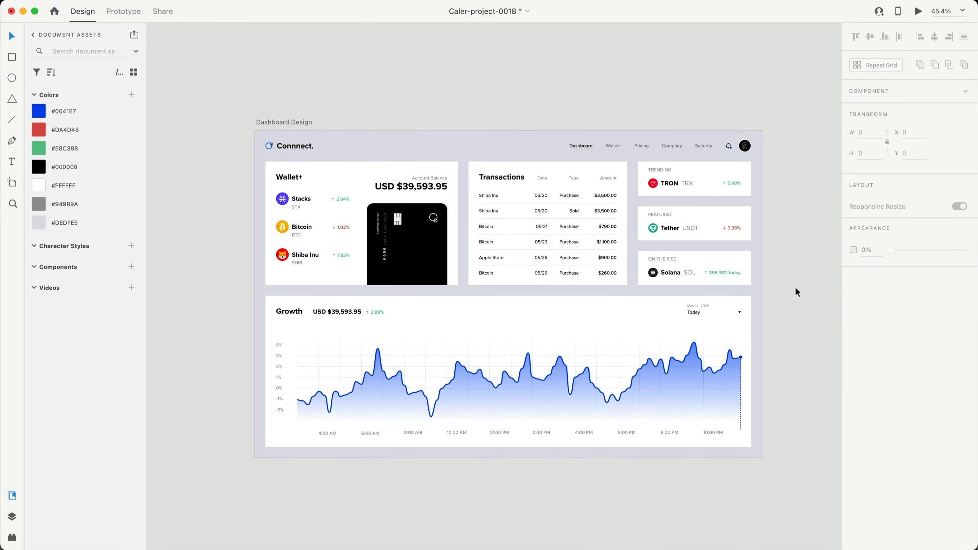
Select the white backgrounds of all six dashboard cards and round their corners to a radius of 20
scroll(751, 331, up, 1)
click(332, 162)
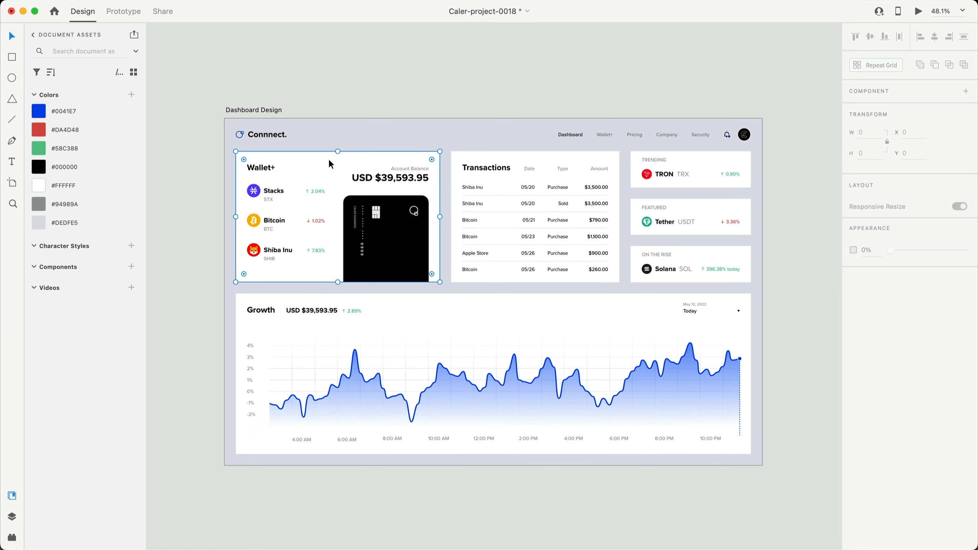
shift+click(489, 303)
shift+click(534, 154)
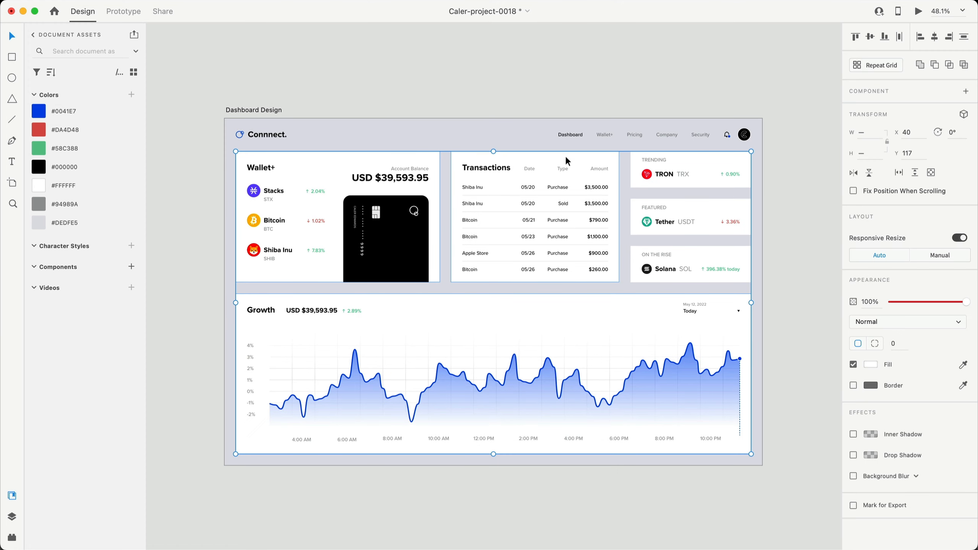
shift+click(690, 157)
shift+click(707, 204)
shift+click(710, 248)
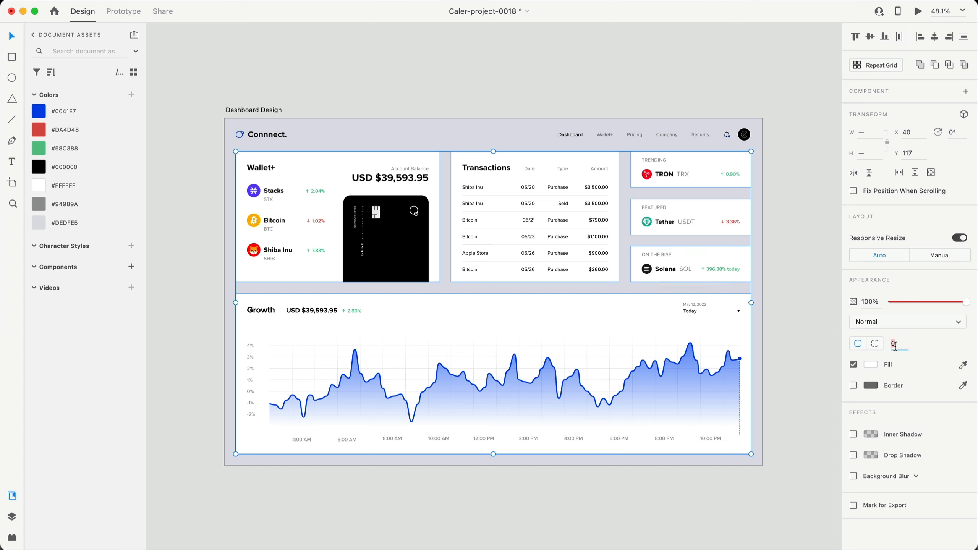
text(20)
key(Return)
click(816, 246)
scroll(809, 257, down, 2)
scroll(498, 511, up, 2)
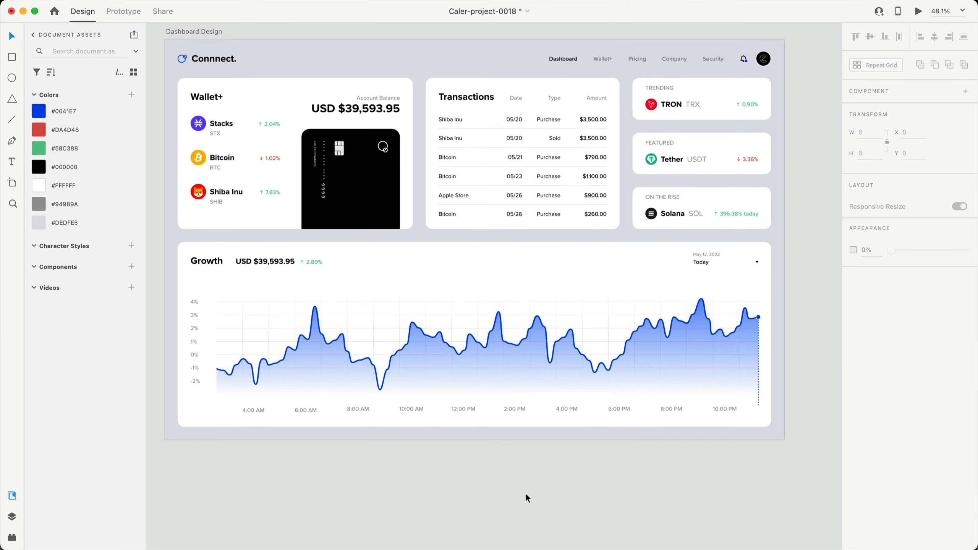
click(708, 154)
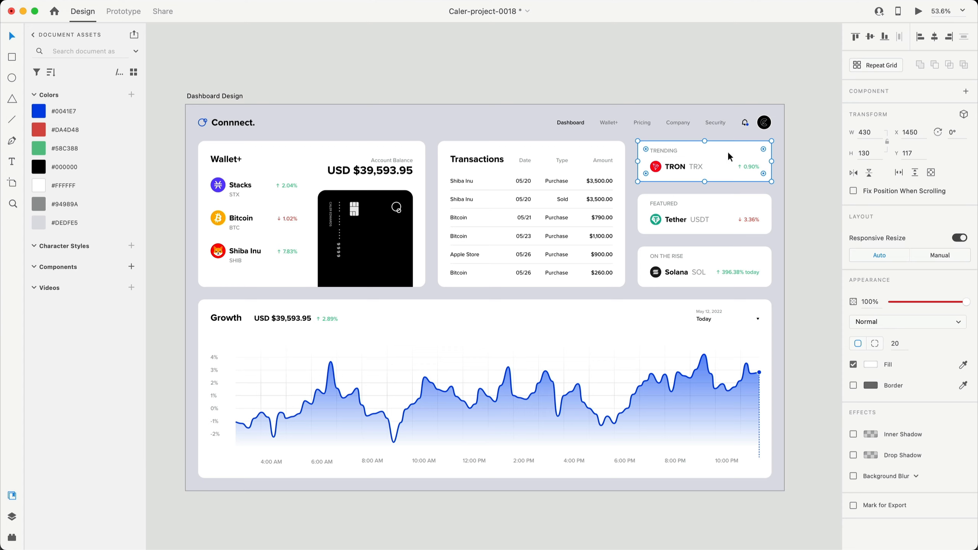
click(736, 203)
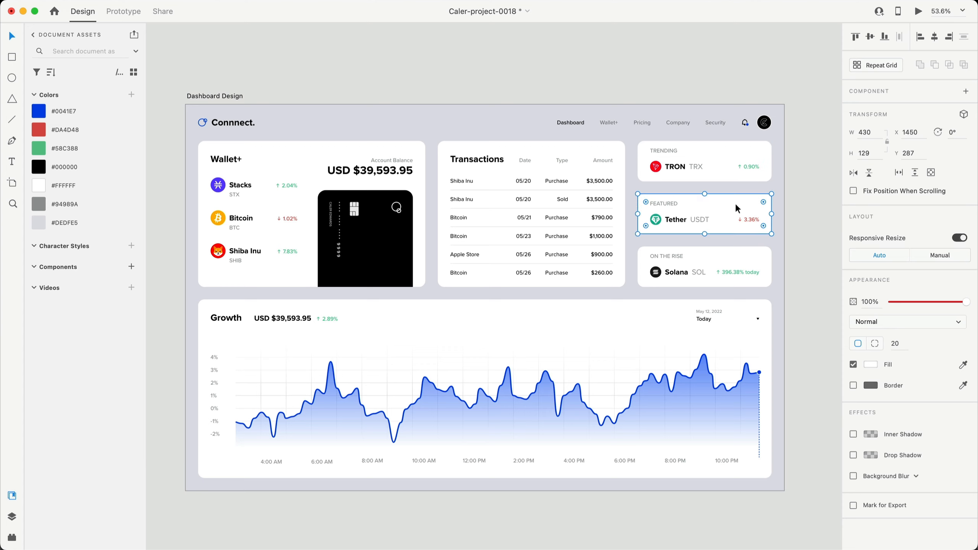
click(837, 207)
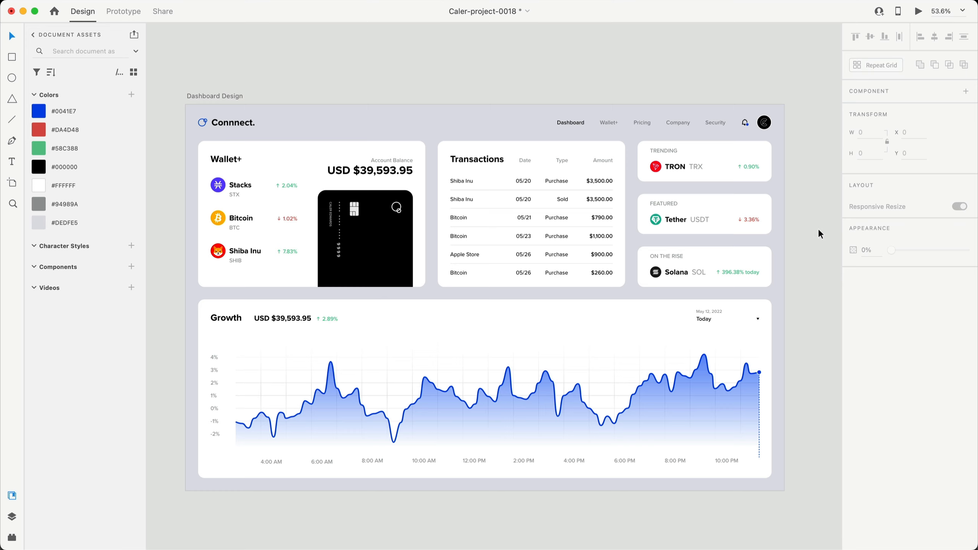
click(218, 96)
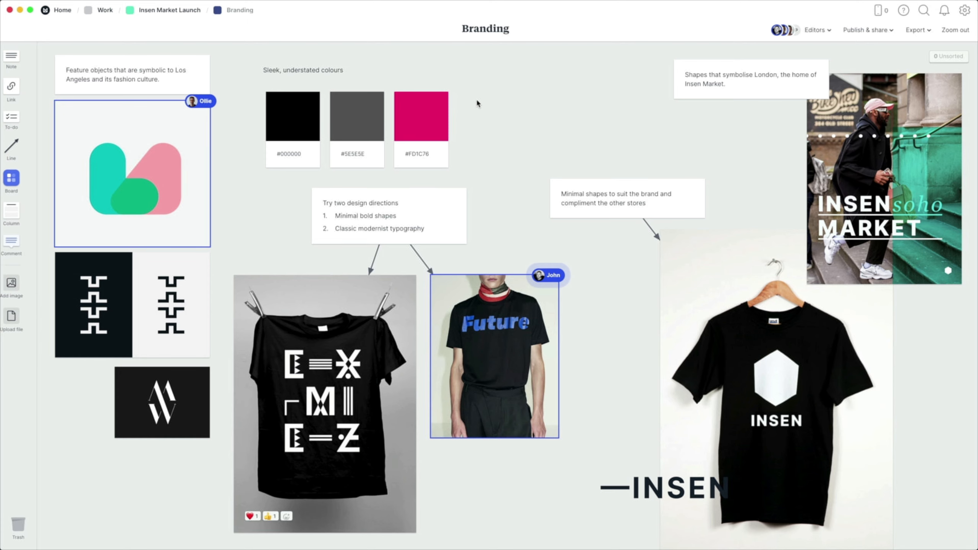
On the Milanote Branding board, add a note beside the pink swatch with the color code #2ea41
double_click(477, 103)
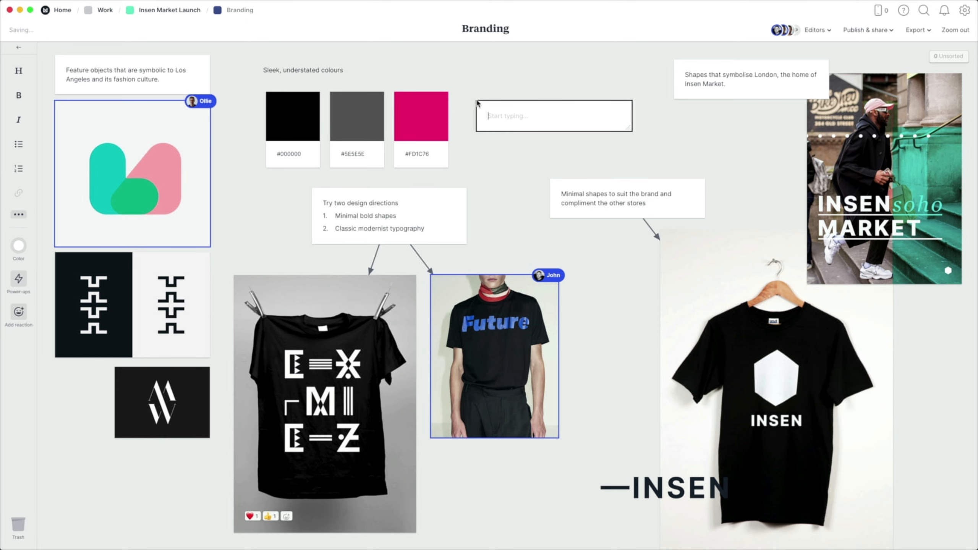
text(#)
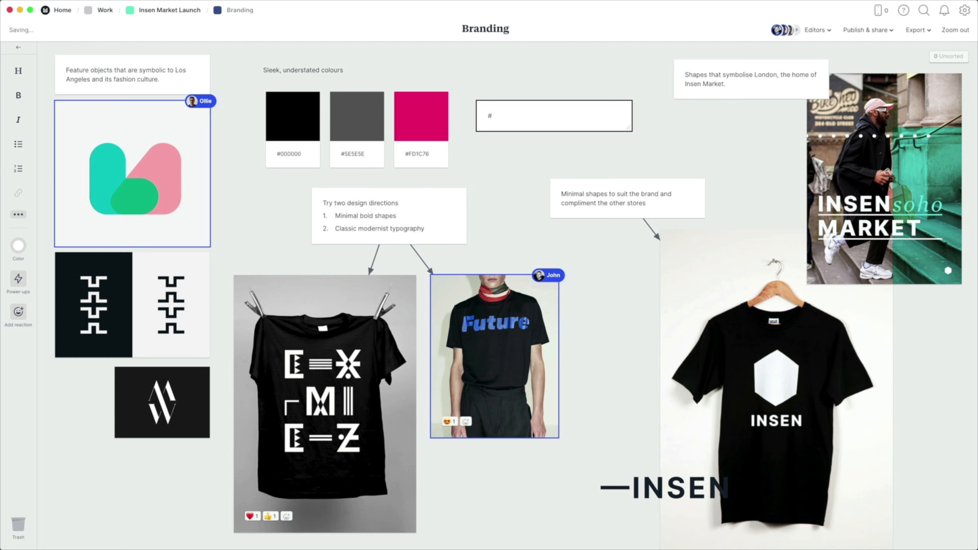
text(2ea41)
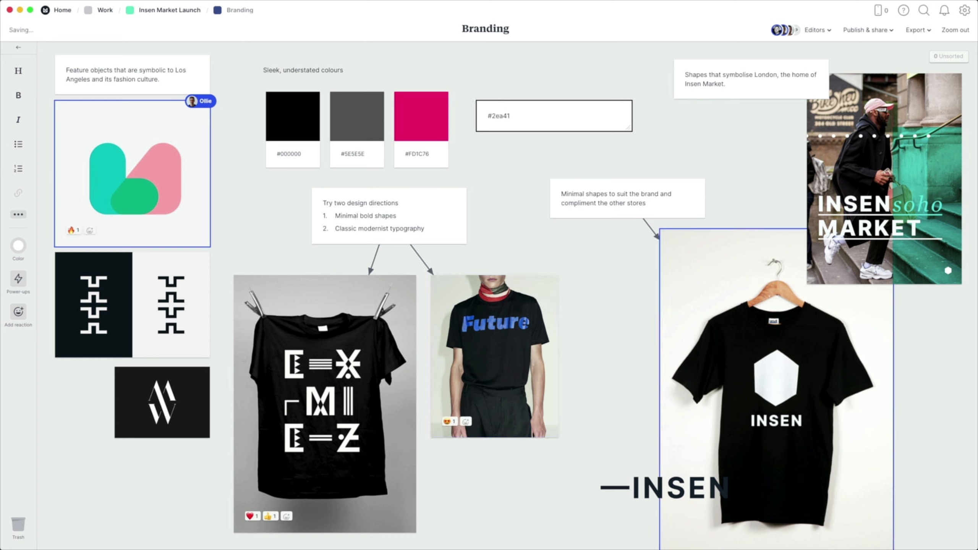
key(Return)
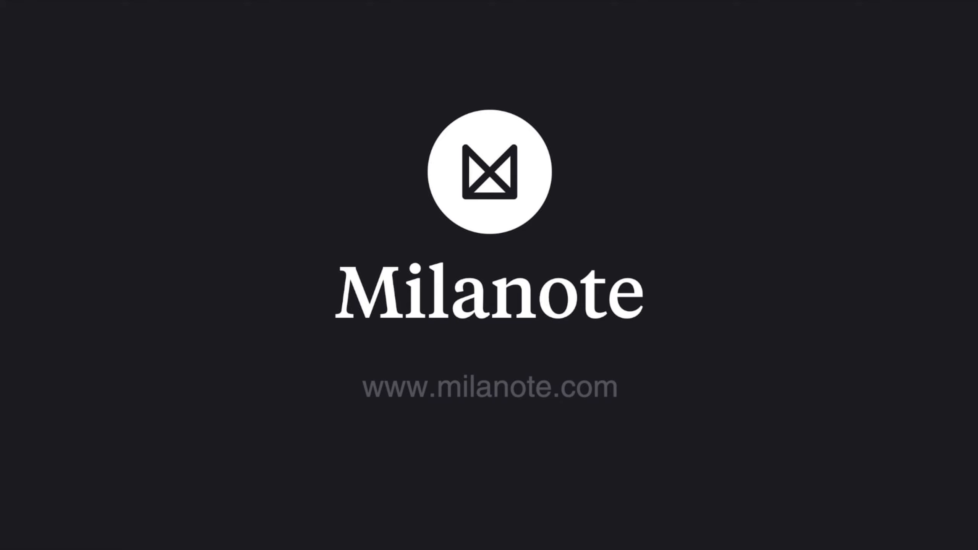